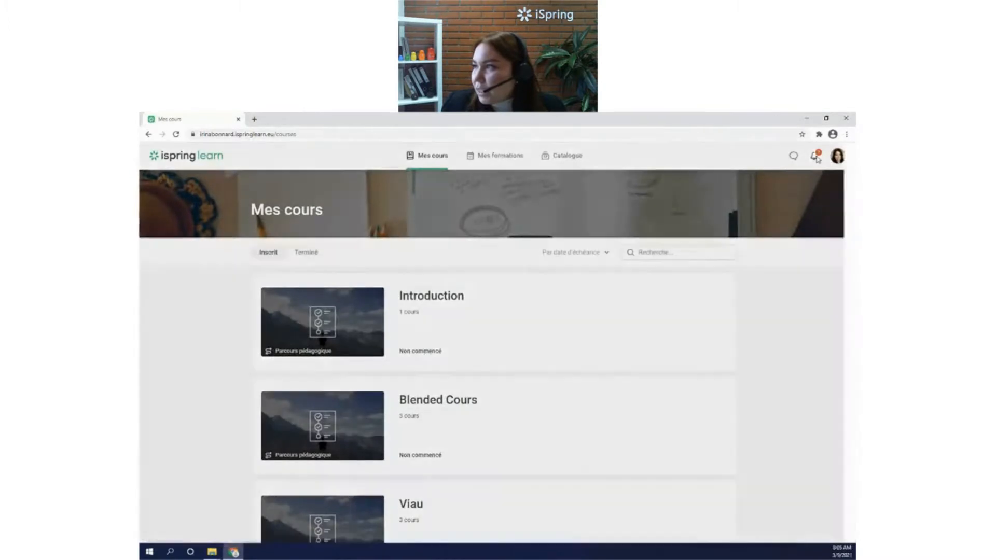
# Open the notification about the assigned Fire Safety Course and go to the course's information page
pyautogui.click(841, 158)
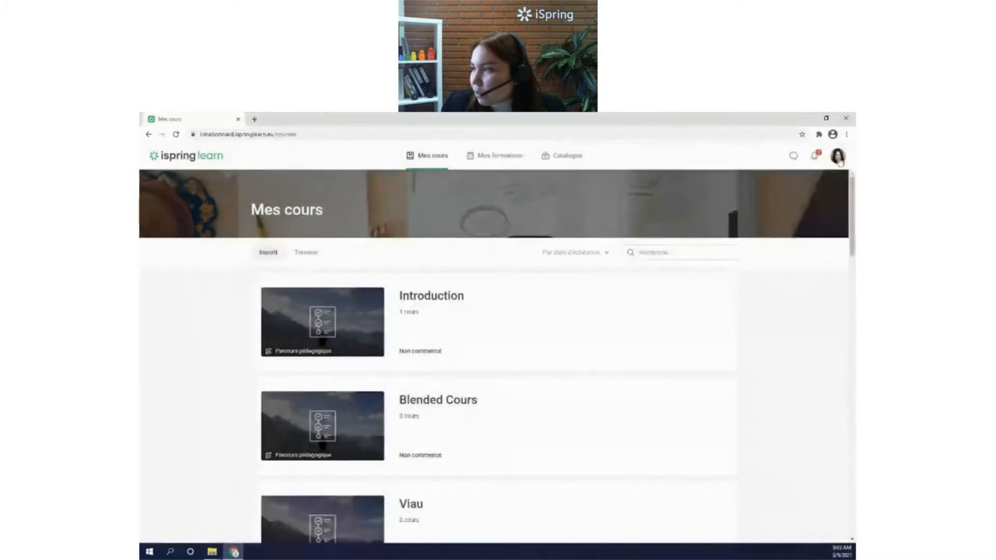
pyautogui.click(816, 160)
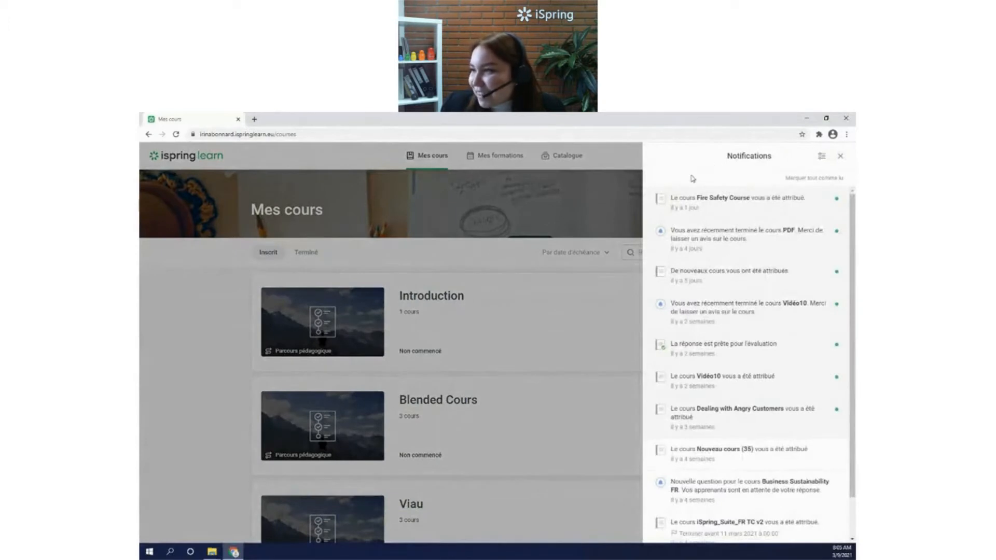
pyautogui.click(842, 156)
pyautogui.click(820, 157)
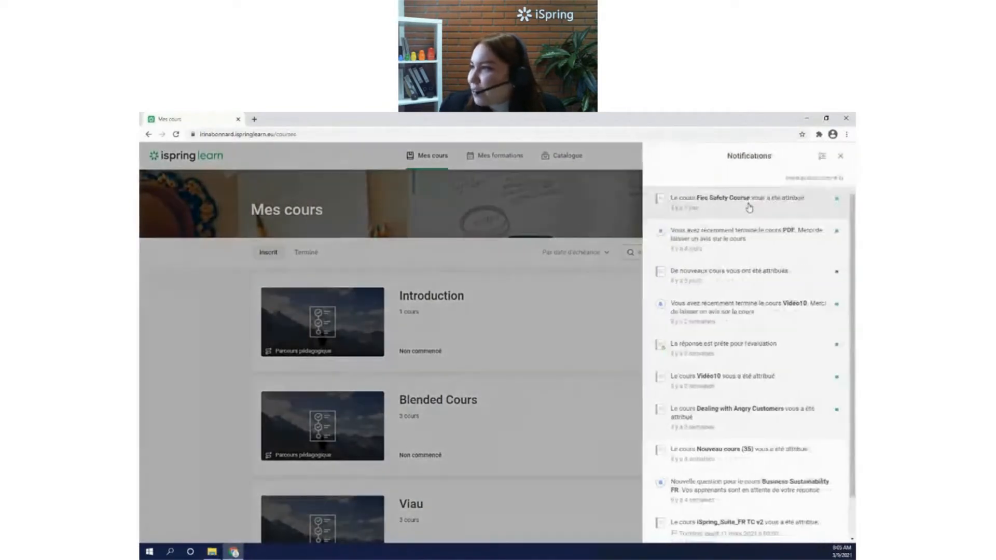
pyautogui.click(714, 202)
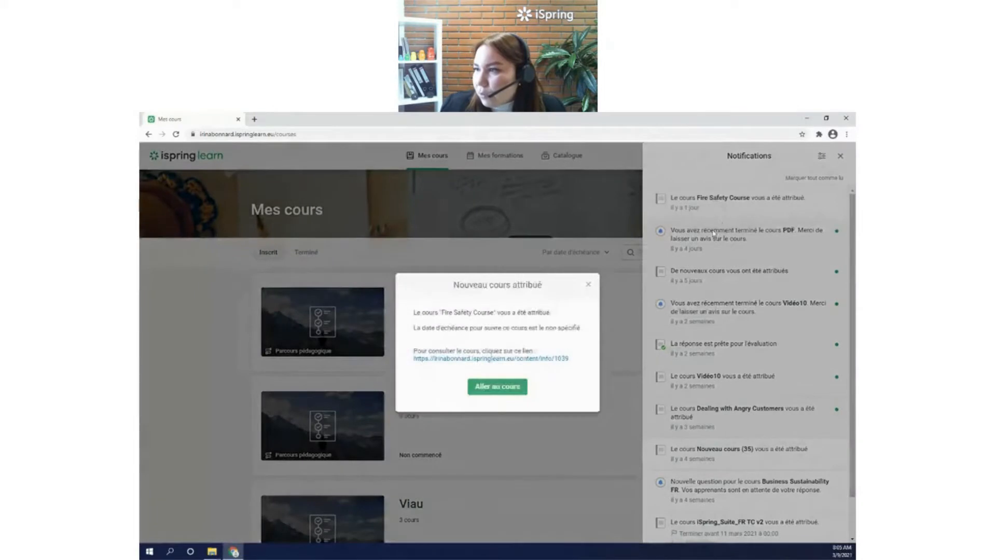
pyautogui.click(494, 389)
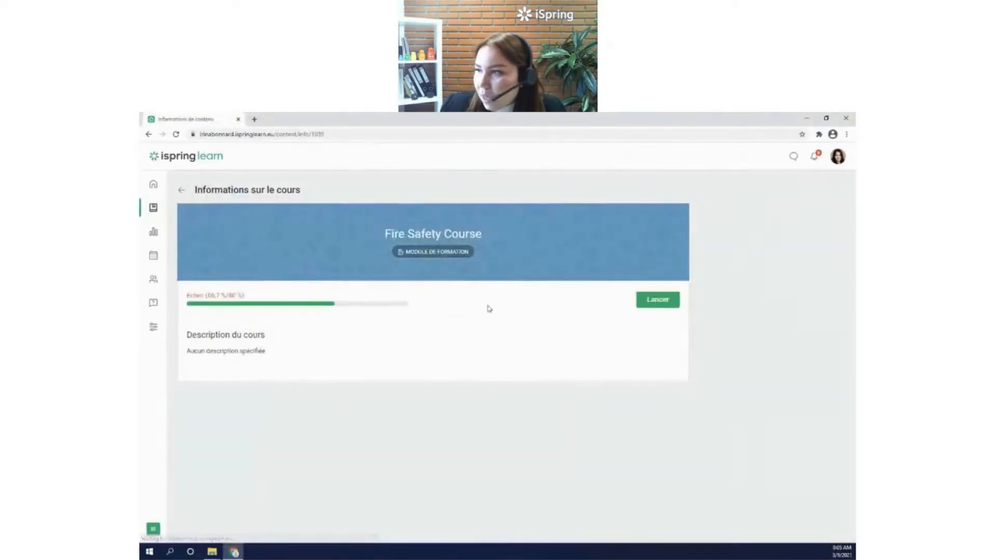
pyautogui.click(658, 301)
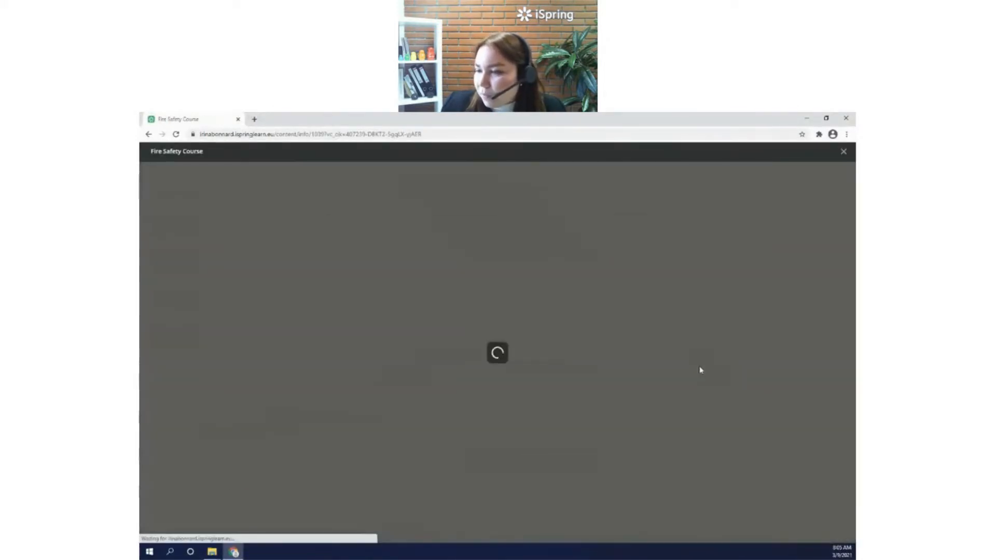
pyautogui.click(492, 365)
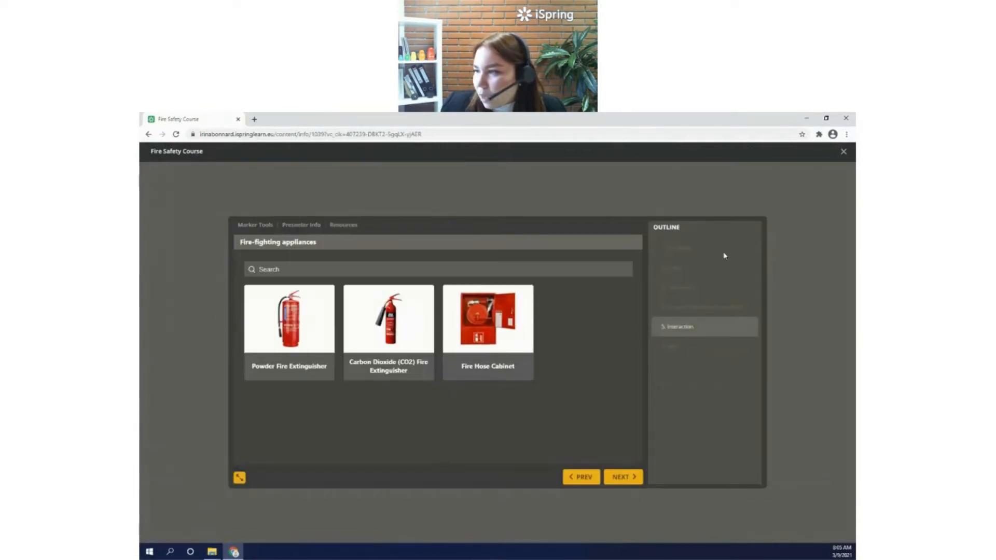
pyautogui.click(843, 151)
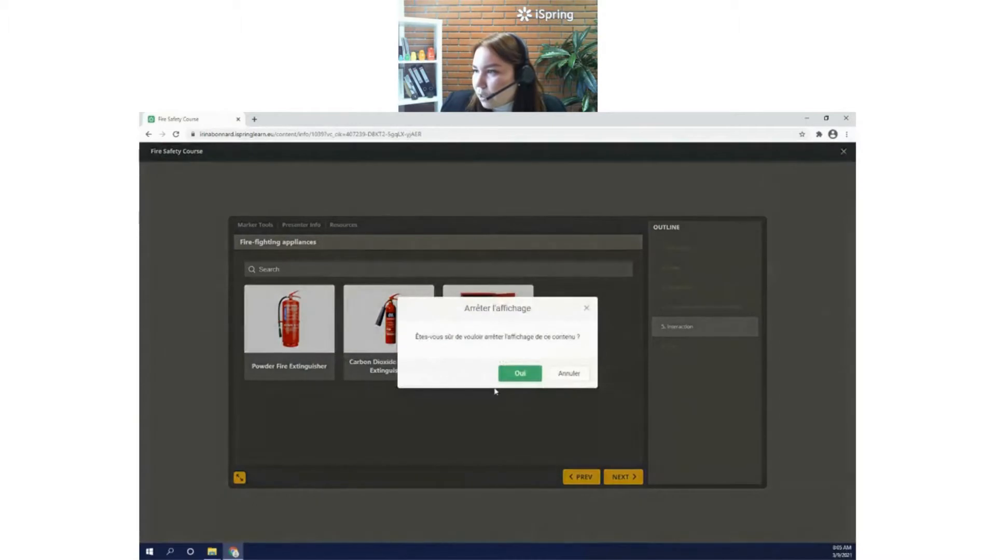
pyautogui.click(567, 373)
pyautogui.click(844, 151)
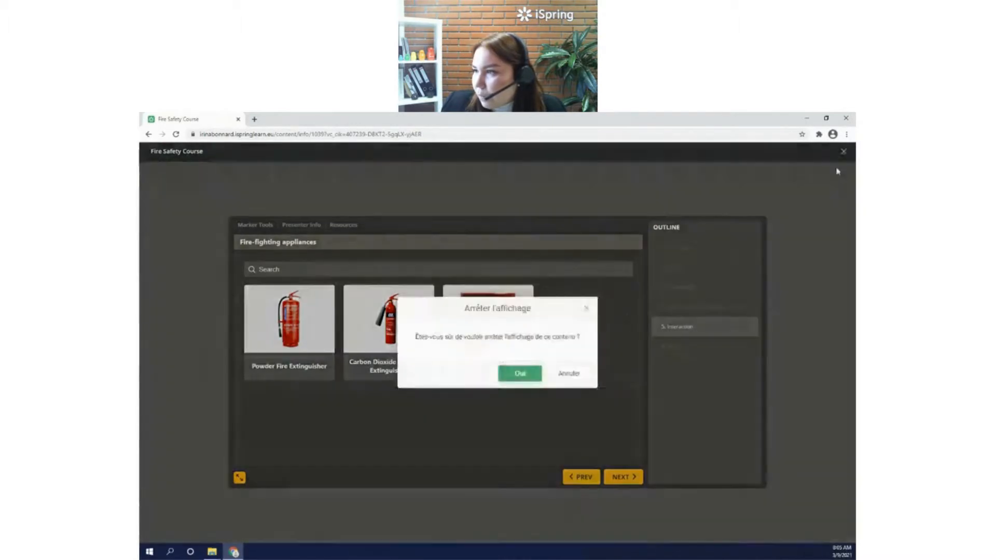
pyautogui.click(520, 374)
# Launch the Fire Safety Course from its first slide and show the player in full screen
pyautogui.click(670, 303)
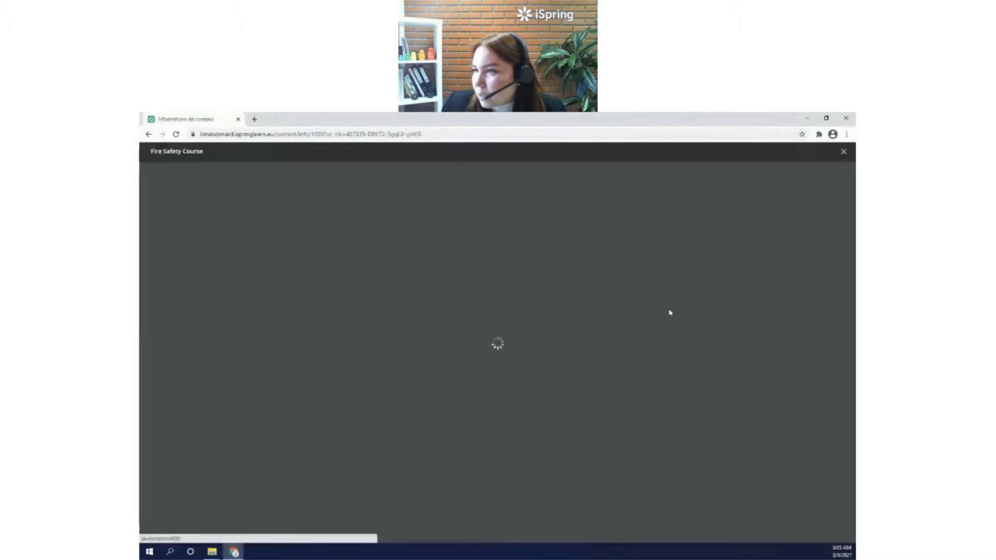
pyautogui.click(530, 363)
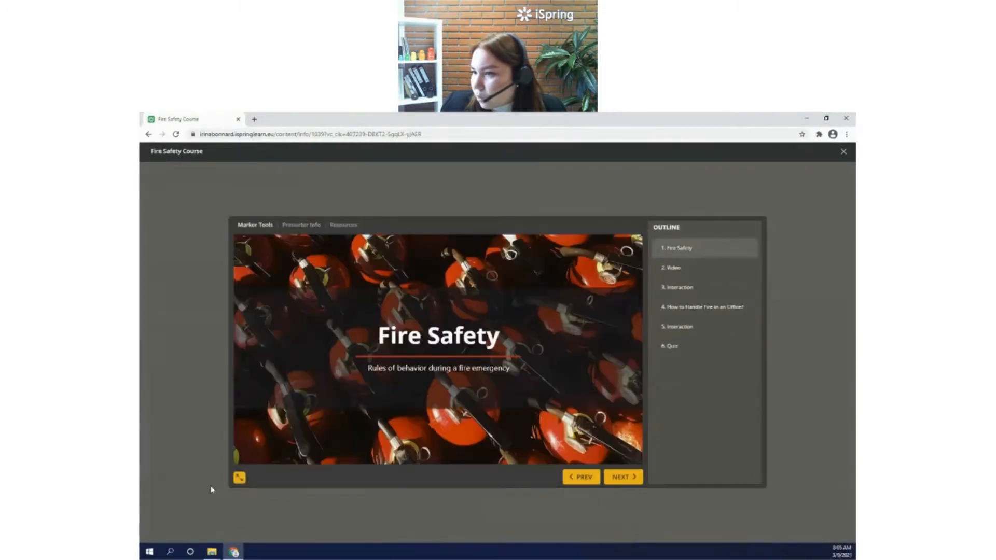
pyautogui.click(240, 478)
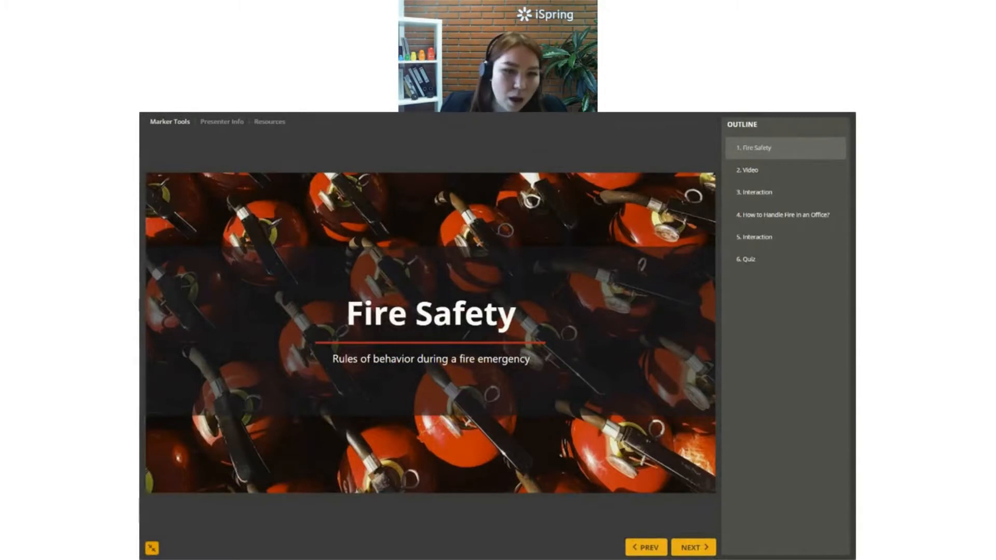
# Advance past the video slide to the fire emergency steps interaction and view its steps 2 through 5
pyautogui.click(708, 554)
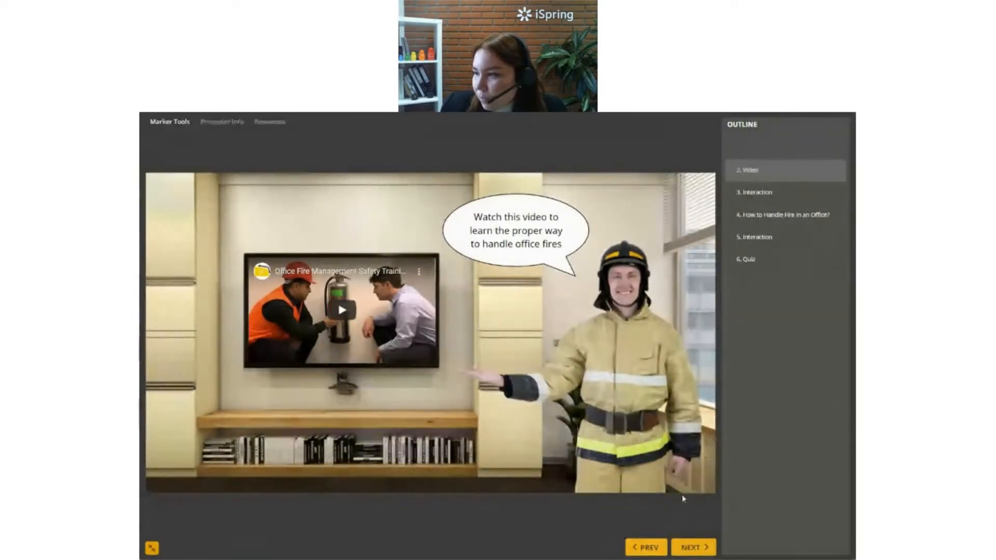
pyautogui.click(691, 549)
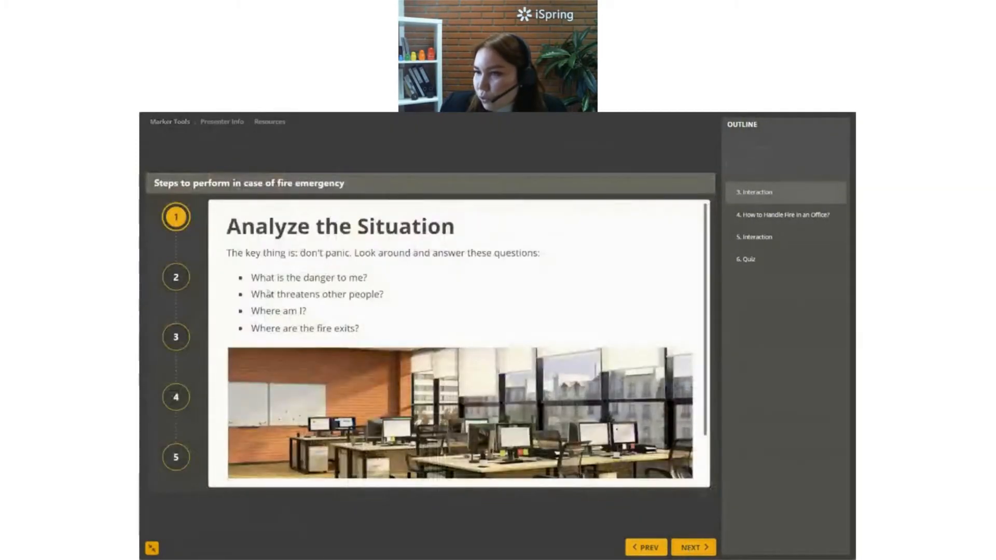
pyautogui.click(174, 277)
pyautogui.click(176, 336)
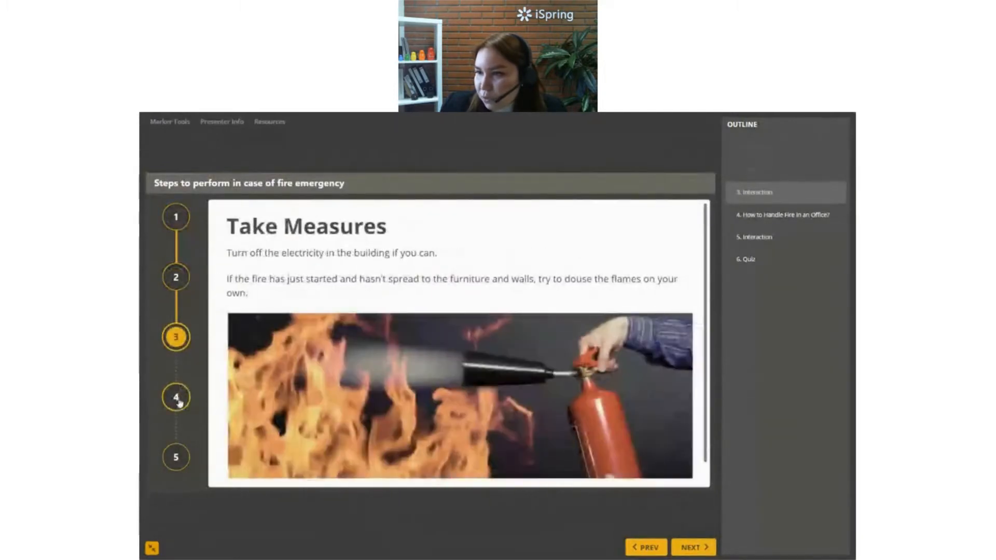
pyautogui.click(176, 398)
pyautogui.click(176, 457)
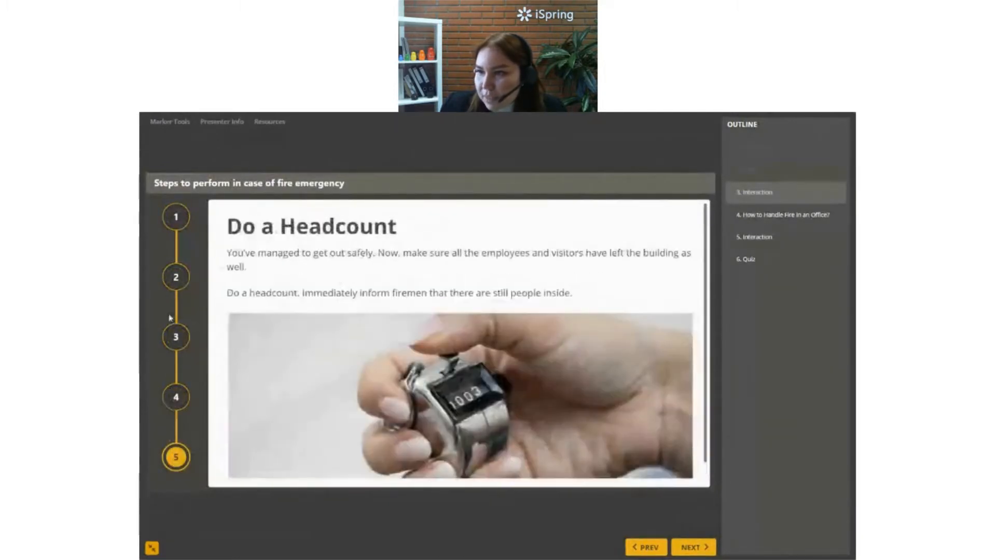
# Go through the fire emergency steps again, from Analyze the Situation onwards
pyautogui.click(175, 218)
pyautogui.click(176, 278)
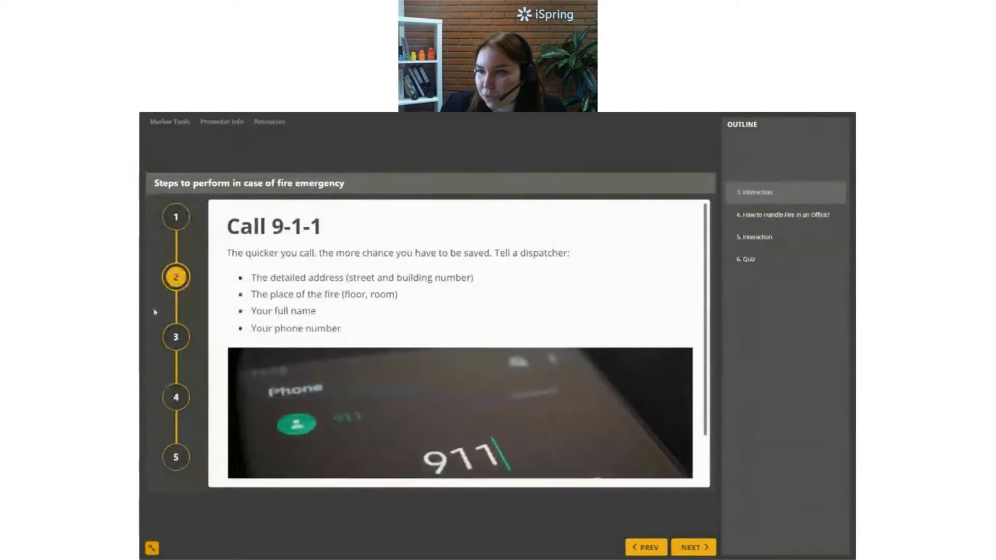
pyautogui.click(181, 345)
pyautogui.click(176, 399)
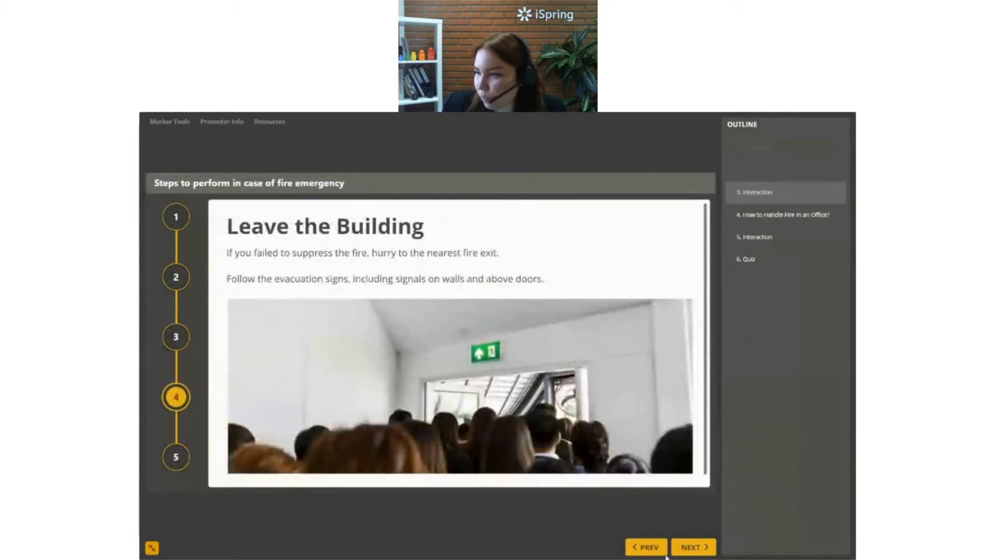
pyautogui.click(693, 547)
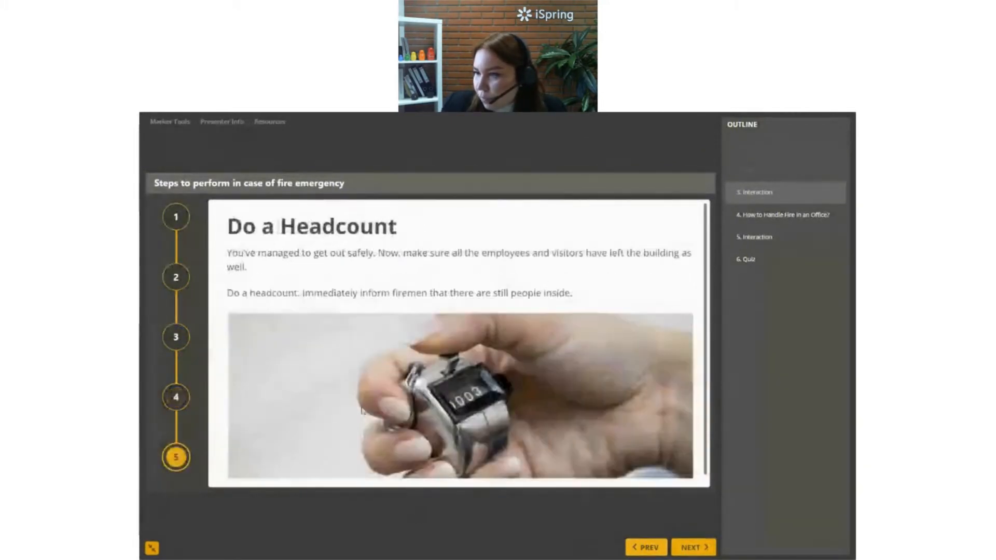
pyautogui.click(174, 222)
pyautogui.click(176, 277)
pyautogui.click(680, 549)
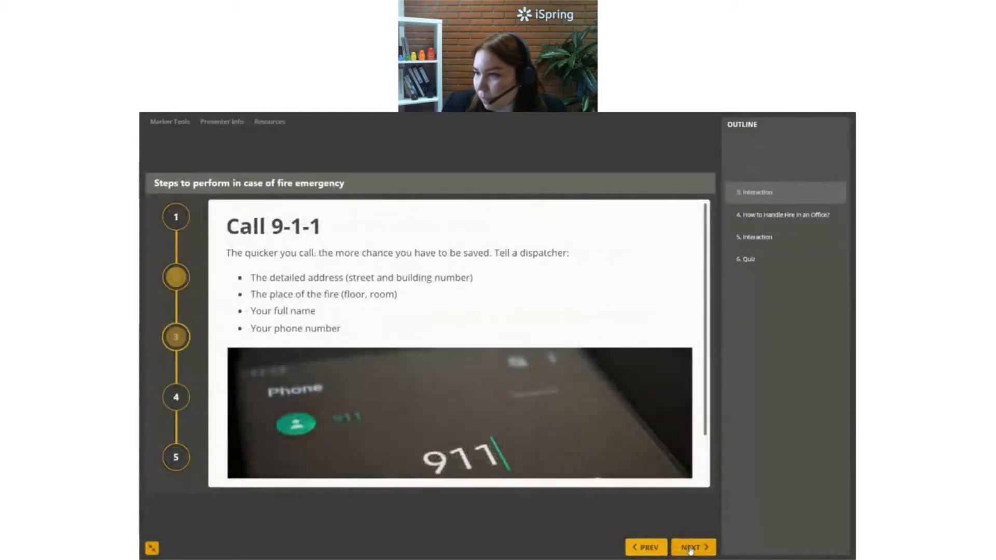
pyautogui.click(696, 552)
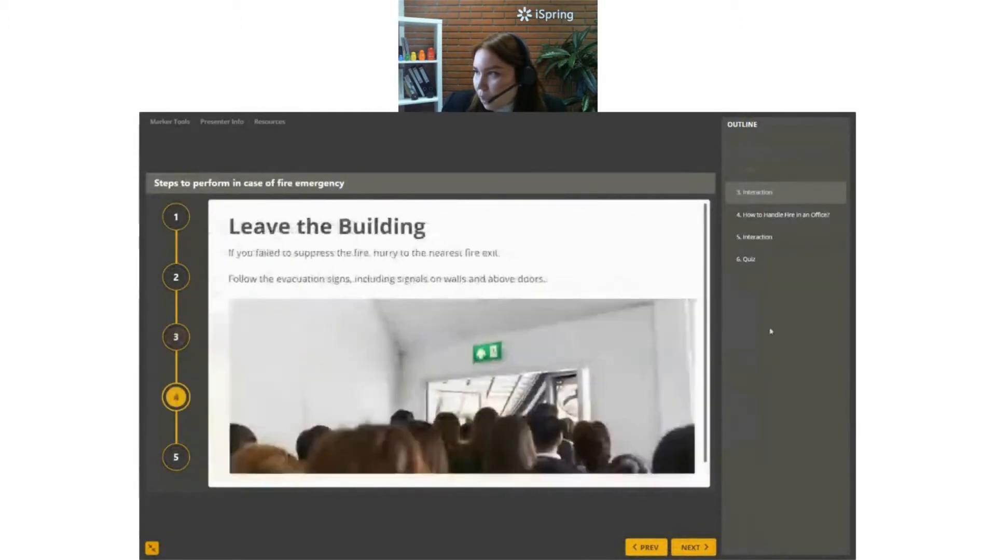
# View the How to Handle Fire in an Office? slide and the details of each of the three fire-fighting appliances
pyautogui.click(760, 220)
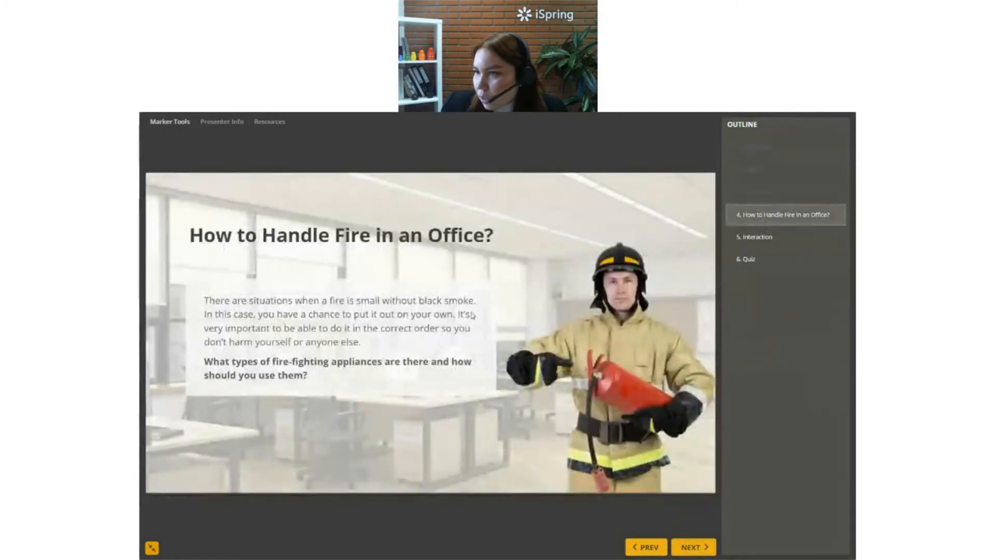
pyautogui.click(759, 238)
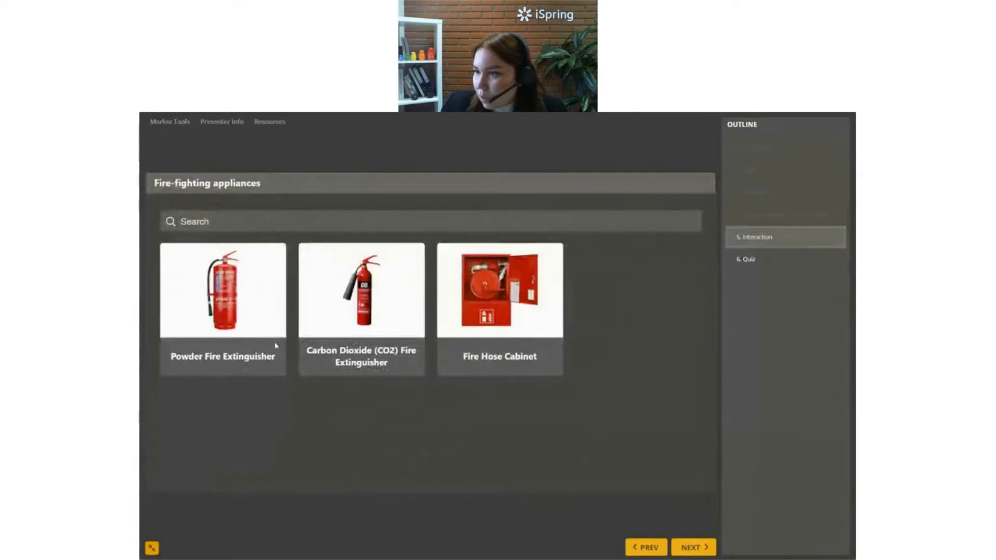
pyautogui.click(276, 346)
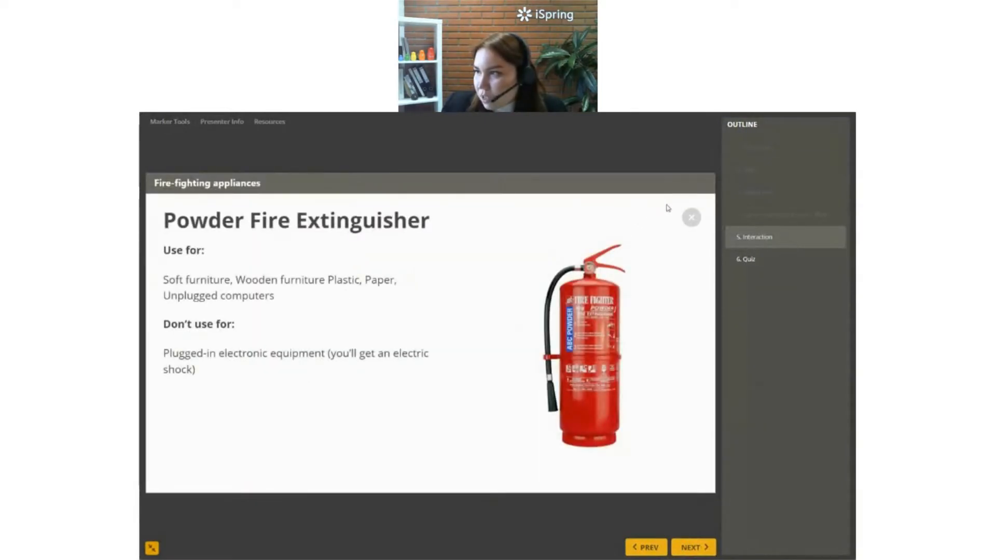
pyautogui.click(691, 217)
pyautogui.click(358, 291)
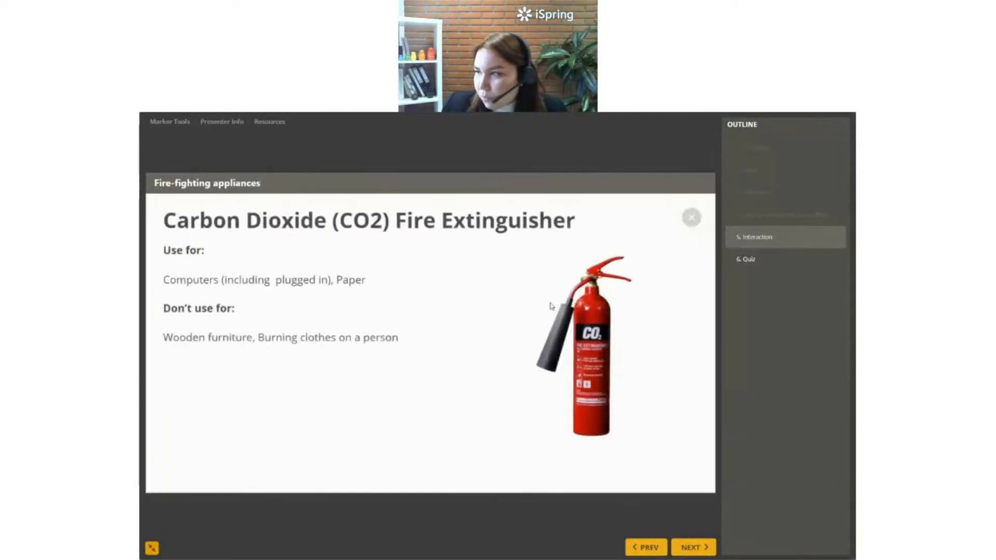
pyautogui.click(691, 218)
pyautogui.click(499, 301)
pyautogui.click(691, 217)
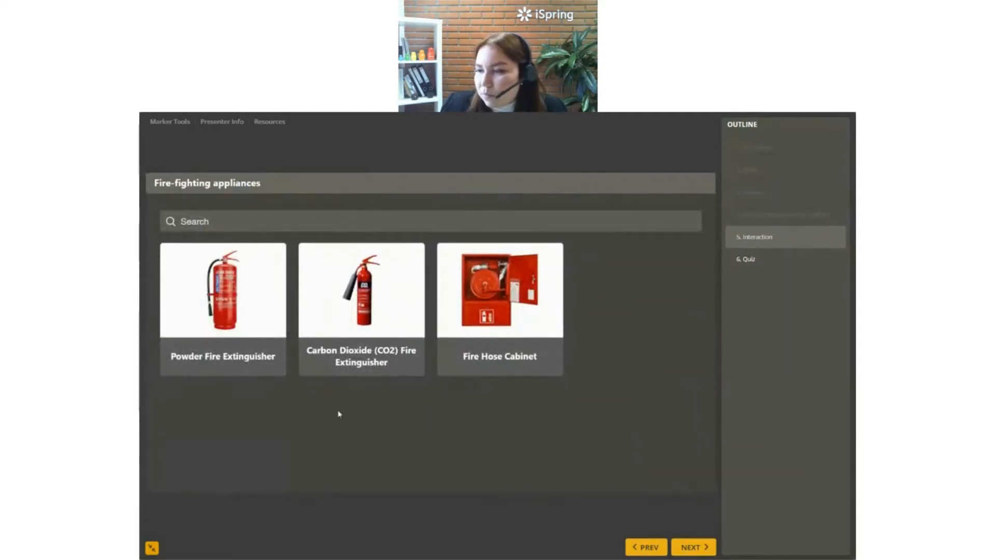
# Open the quiz, place the Call 9-1-1 action first in the sequence question, and submit the answer
pyautogui.click(758, 260)
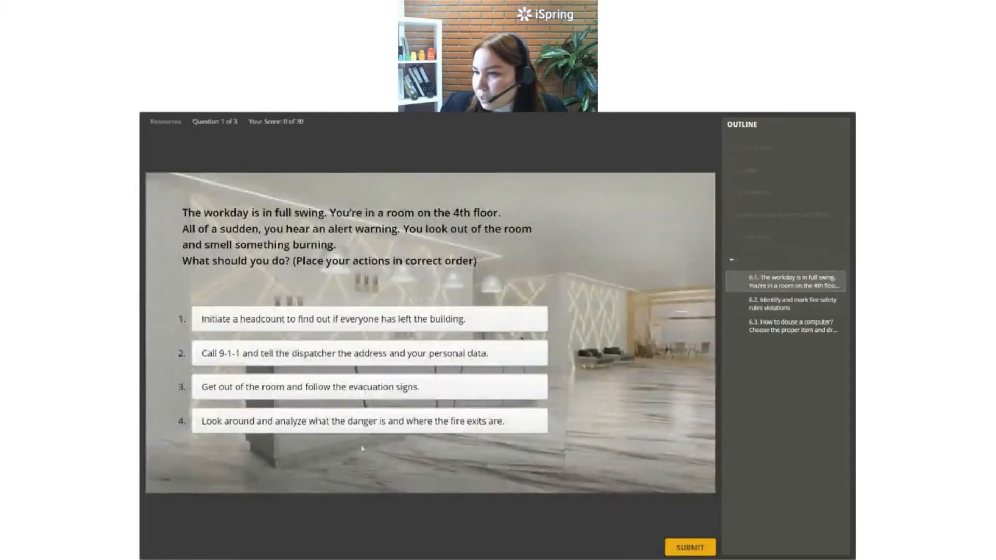
pyautogui.moveTo(363, 354); pyautogui.dragTo(363, 319)
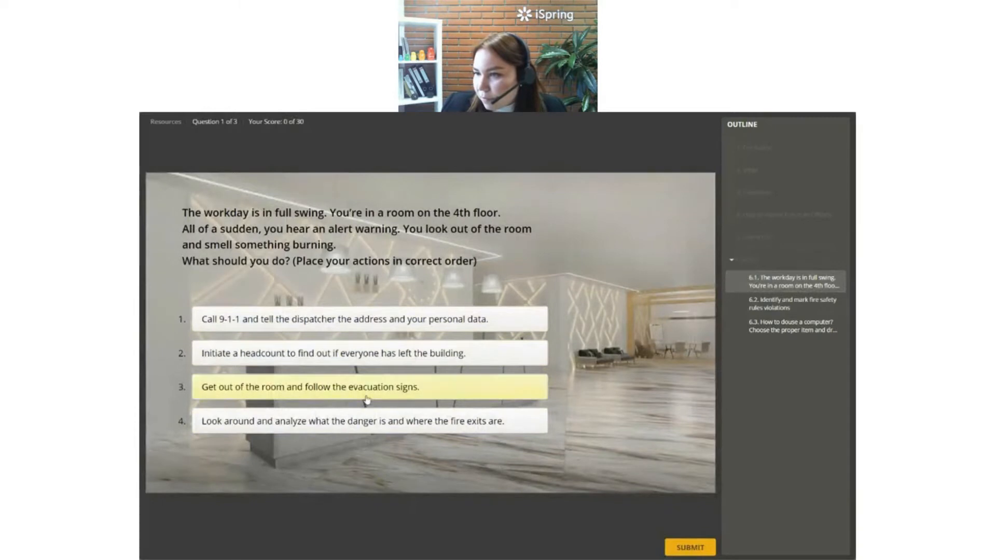
pyautogui.click(698, 551)
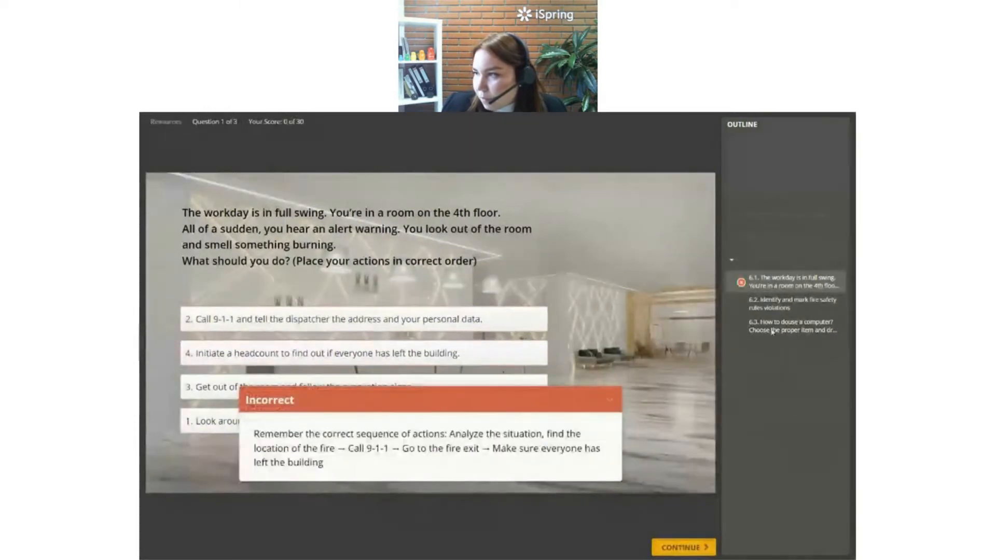
# Answer question 6.2 by marking the cardboard boxes in the office aisle as a fire safety violation, and submit it
pyautogui.click(770, 306)
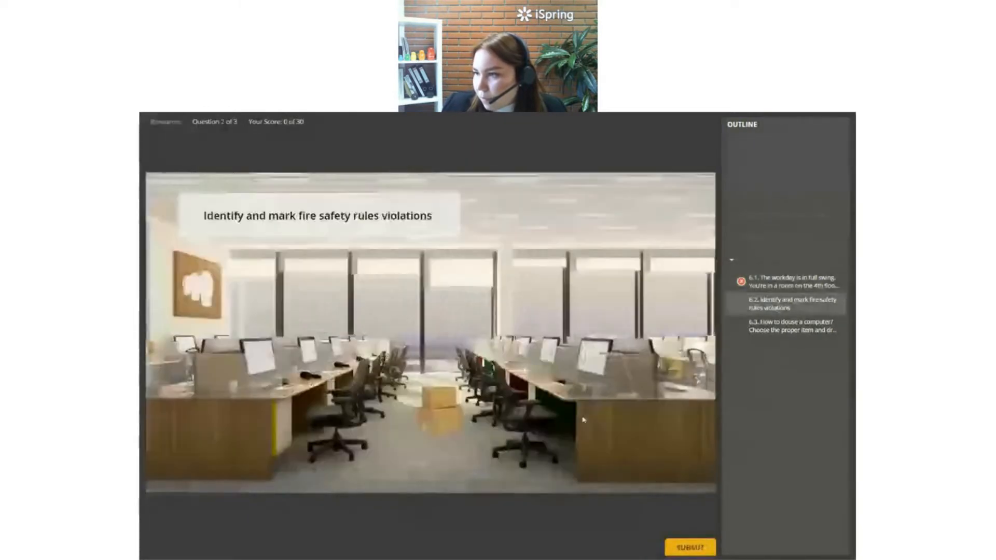
pyautogui.click(436, 417)
pyautogui.click(686, 551)
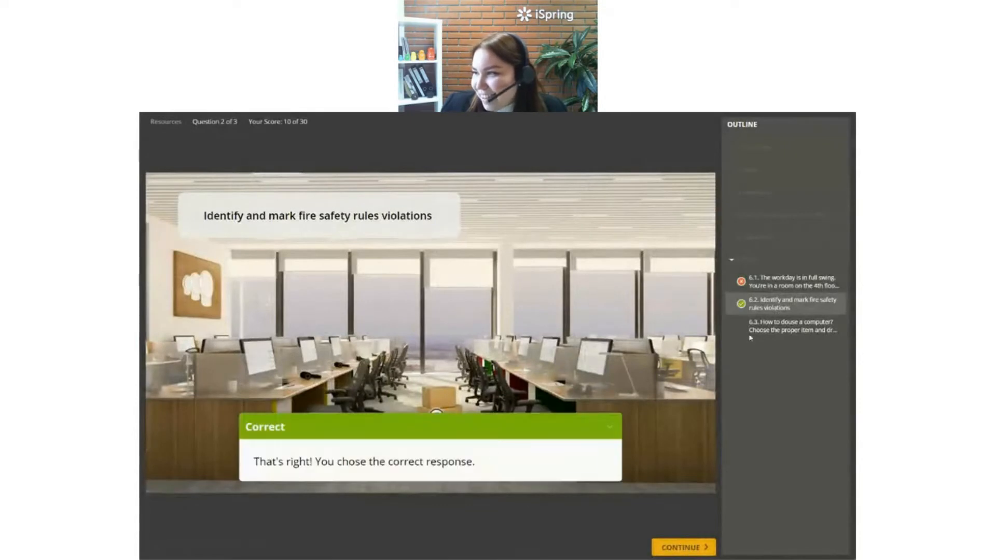
# Answer question 6.3 by placing the flower vase on the burning computer, submit it, and view the quiz results
pyautogui.click(781, 333)
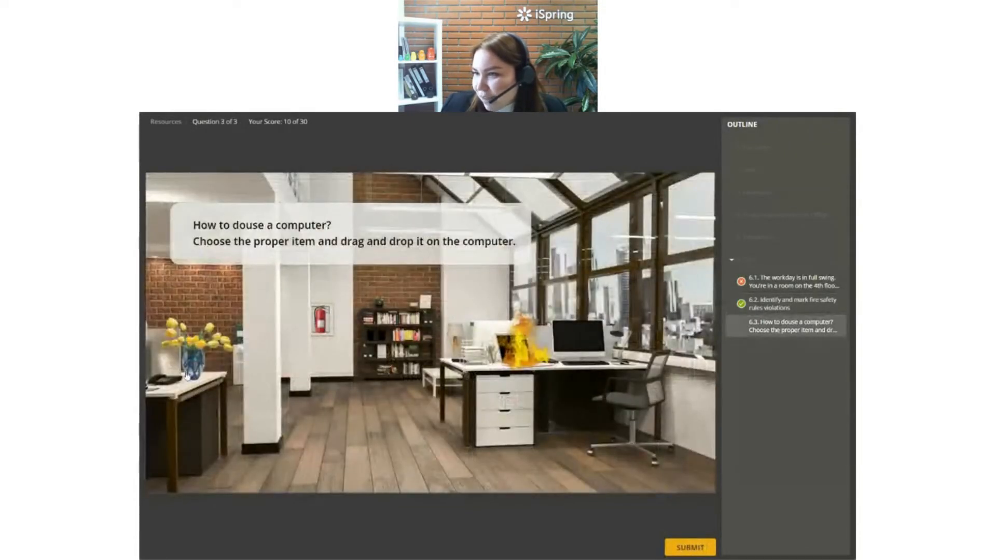
pyautogui.moveTo(187, 377); pyautogui.dragTo(520, 358)
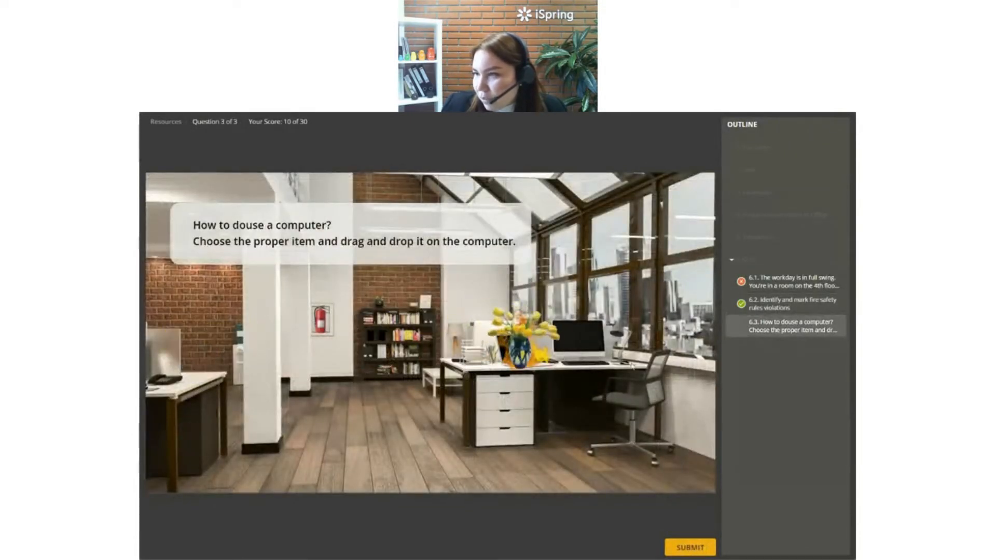
pyautogui.click(695, 550)
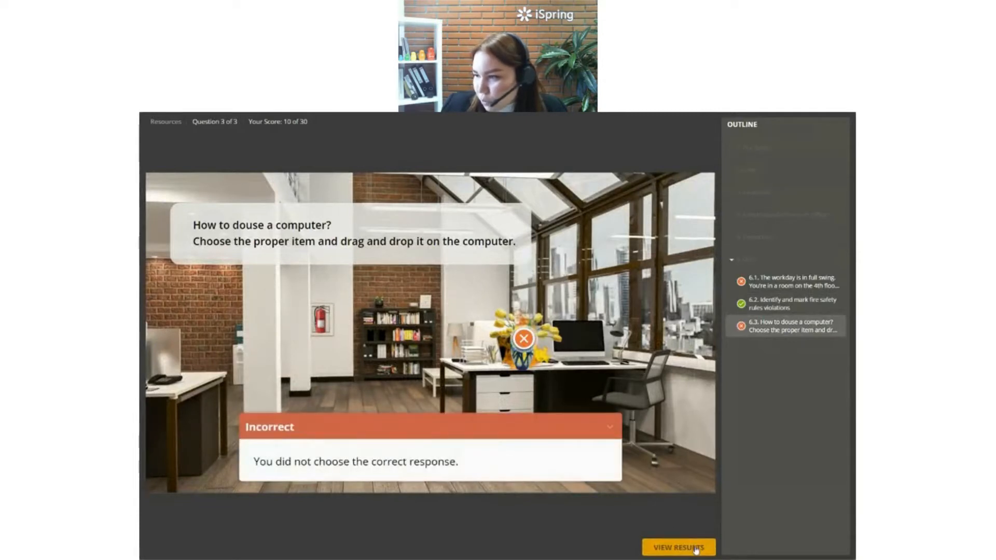
pyautogui.click(695, 550)
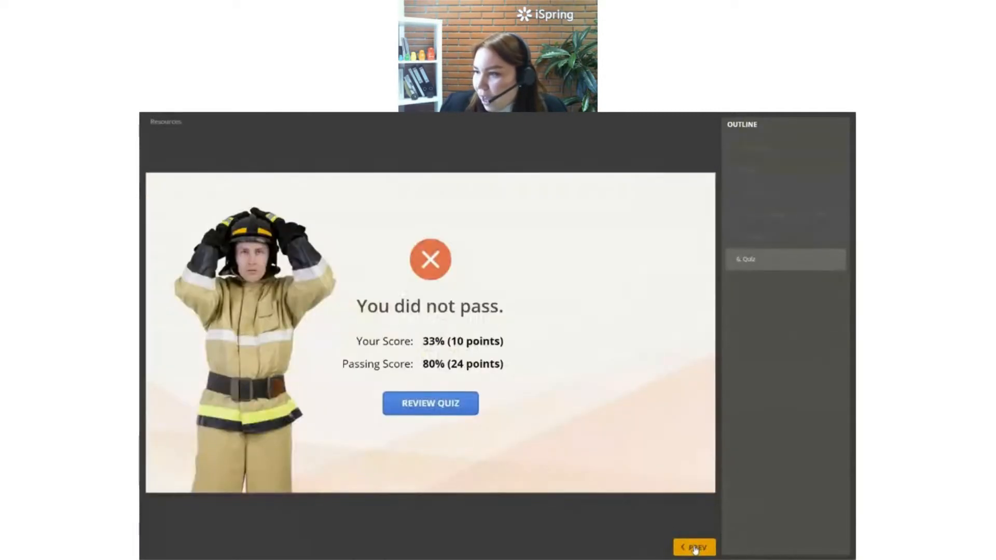
# Leave the quiz results for the previous Interaction slide and close the course player
pyautogui.click(696, 550)
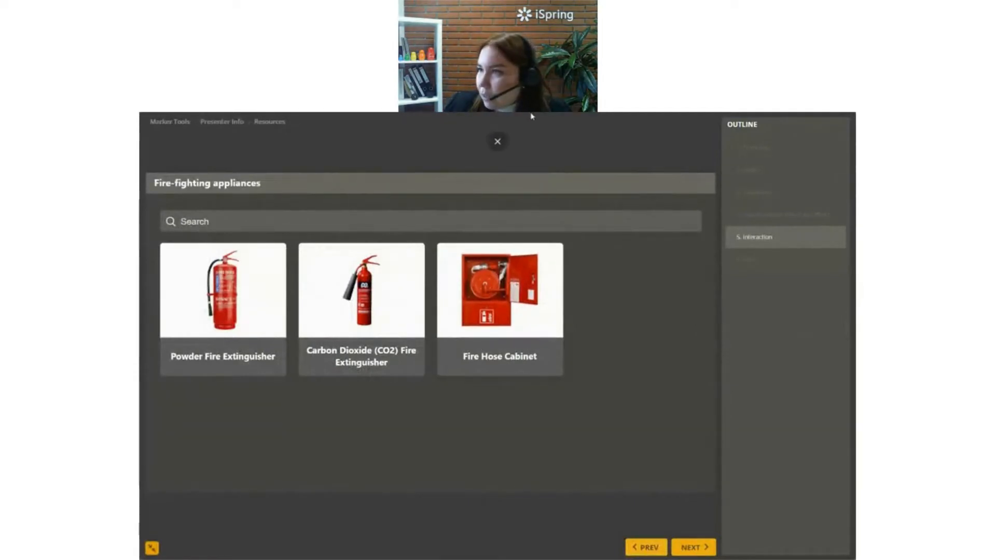
pyautogui.click(499, 143)
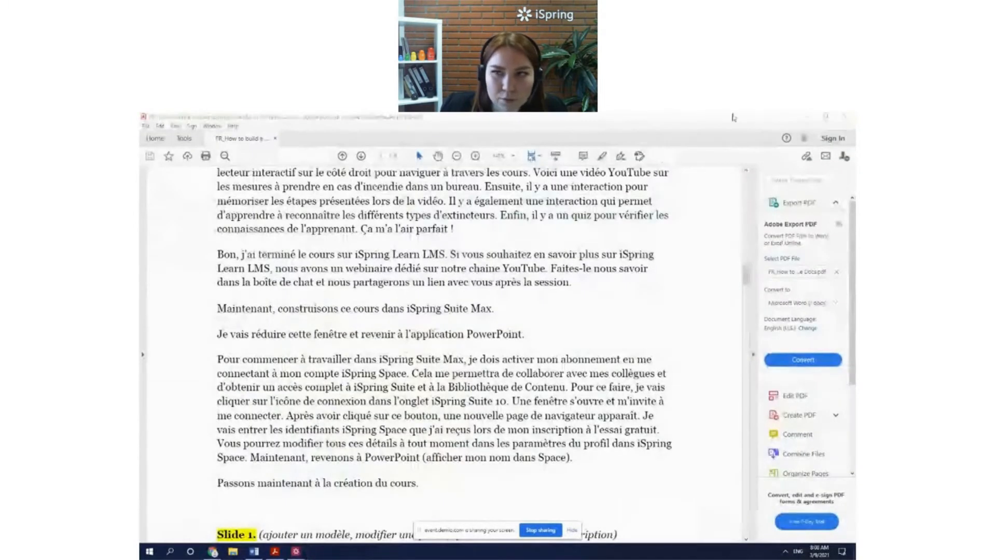
# Clear the Adobe Reader script document off the shared desktop by moving its window to the other display
pyautogui.click(807, 117)
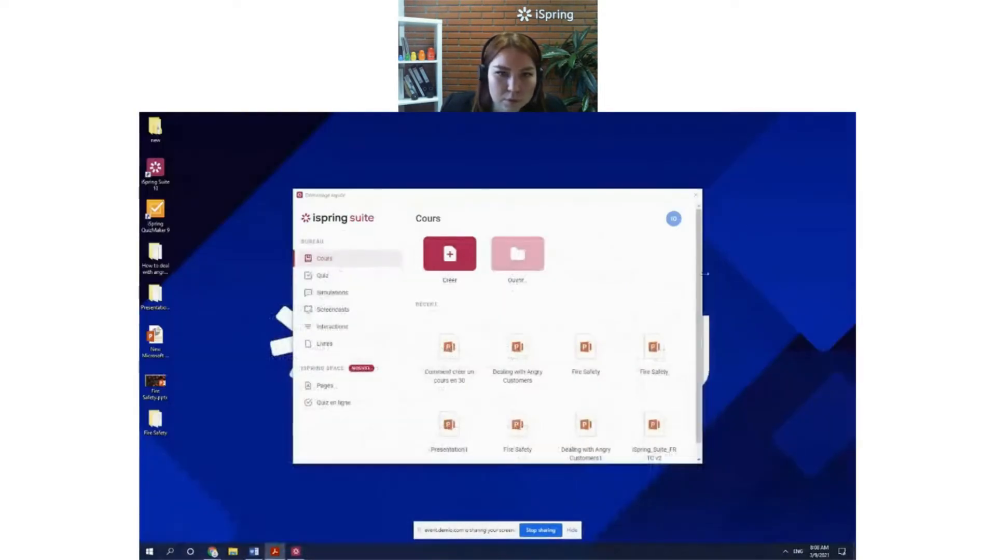
pyautogui.click(275, 552)
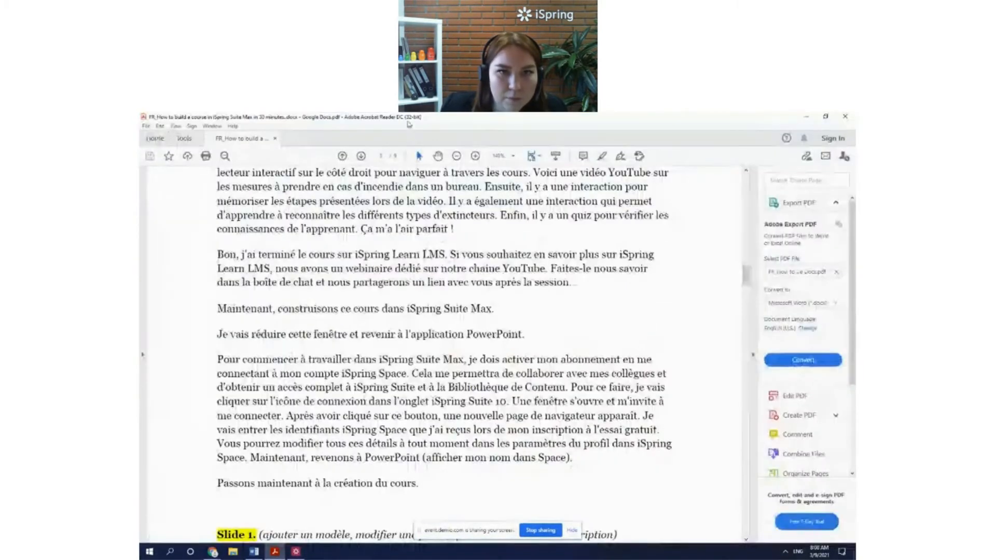
pyautogui.press('super+Right')
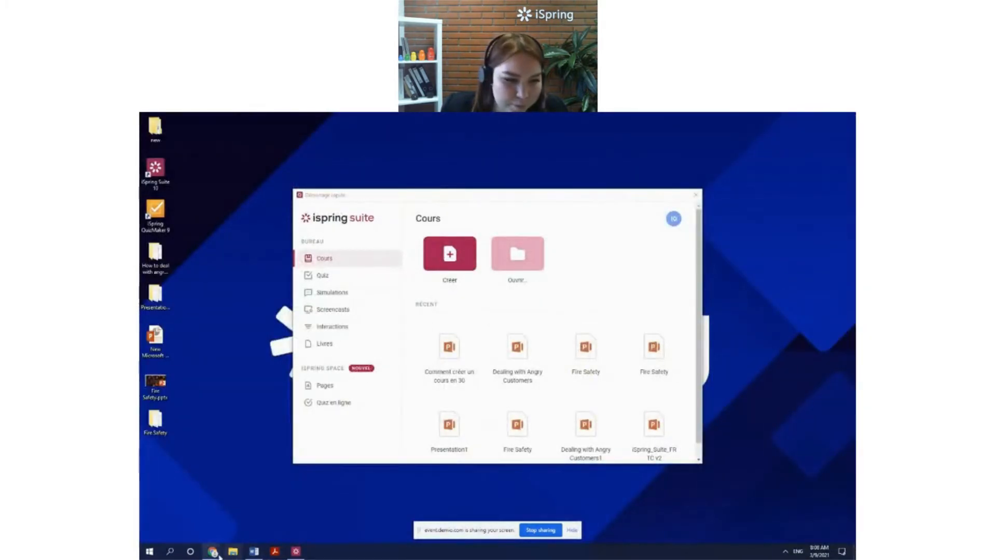
# Switch to the Demio webinar window in Chrome, check the attendees' chat, and minimize the window
pyautogui.moveTo(213, 554)
pyautogui.click(185, 513)
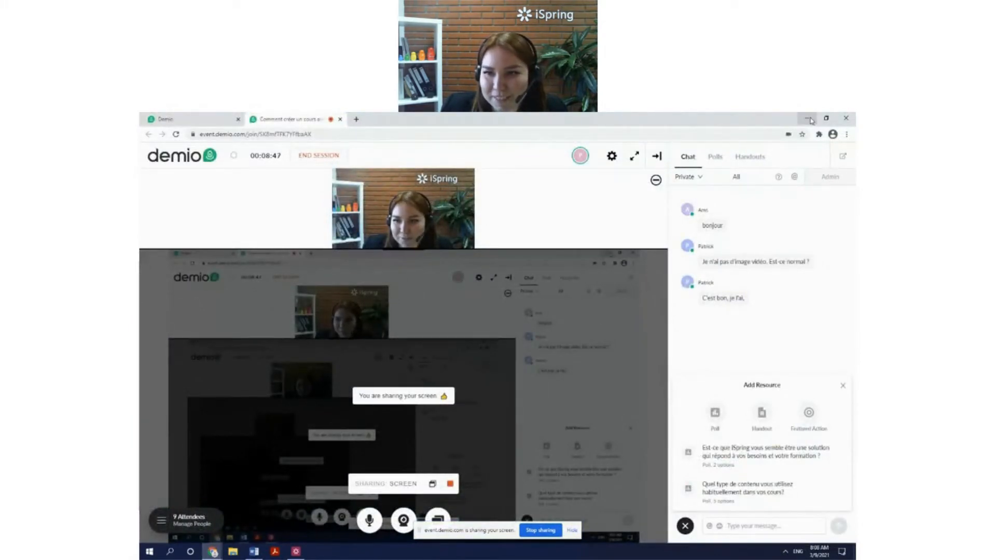
pyautogui.click(806, 118)
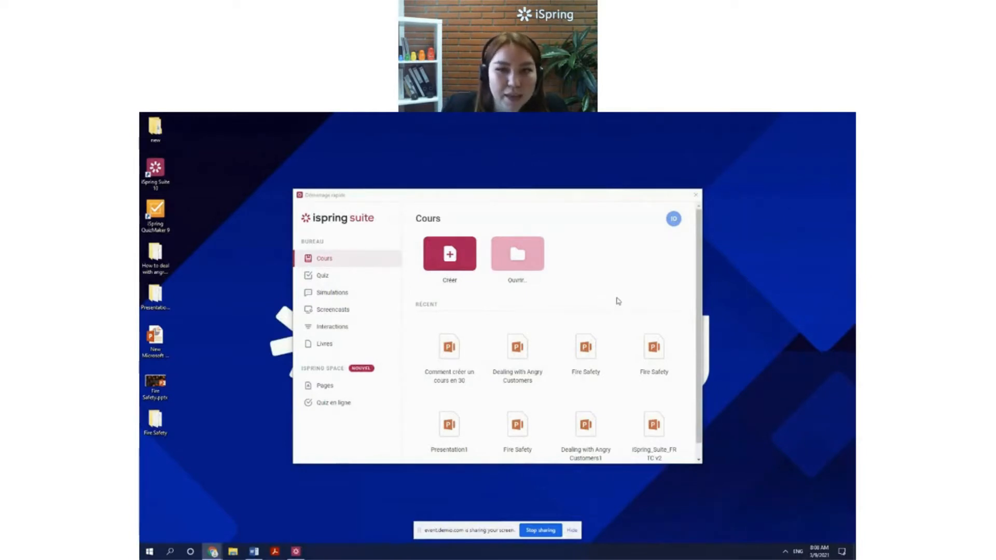
# Sign out of the current account in iSpring Suite and start a new sign-in with iSpring Space
pyautogui.click(675, 220)
pyautogui.click(521, 270)
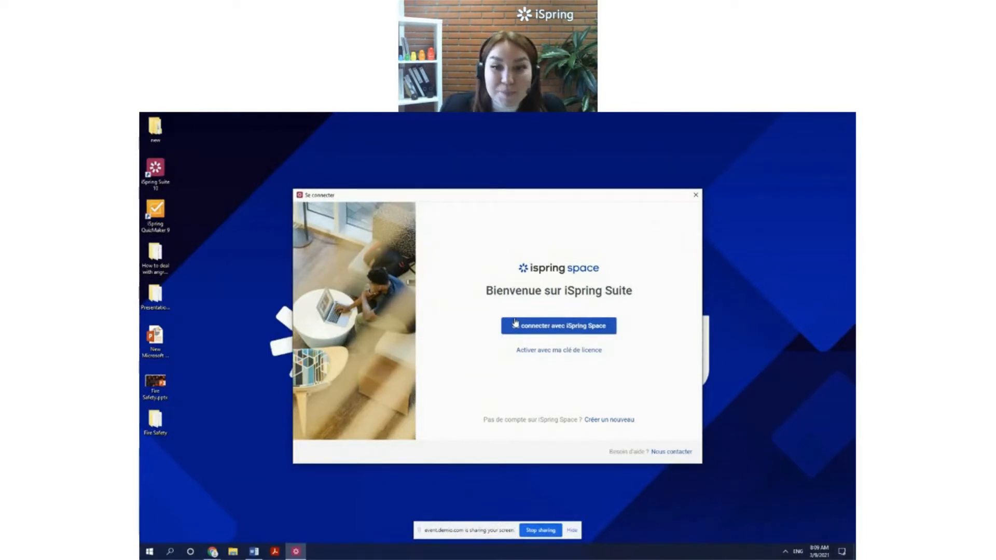
pyautogui.click(535, 329)
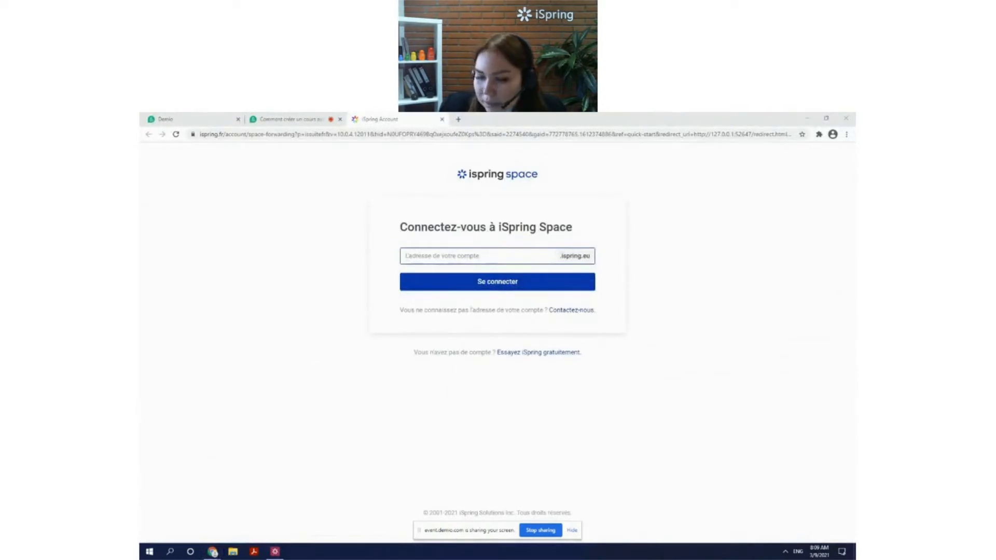
# Enter ispring-22 as the iSpring Space account address and sign in with the prefilled credentials
pyautogui.click(547, 260)
pyautogui.write('ispring-22.ispring.eu')
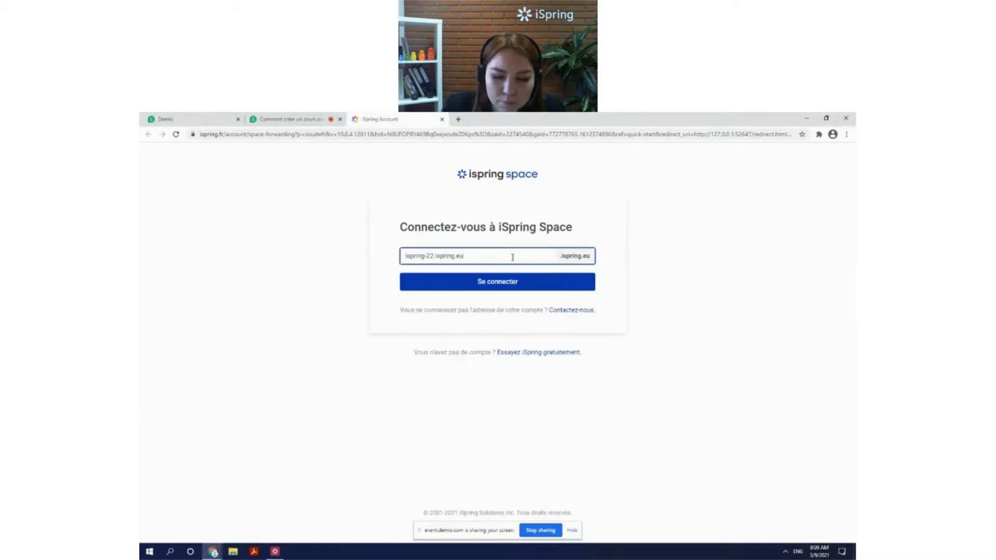
pyautogui.press('BackSpace')
pyautogui.press('BackSpace')
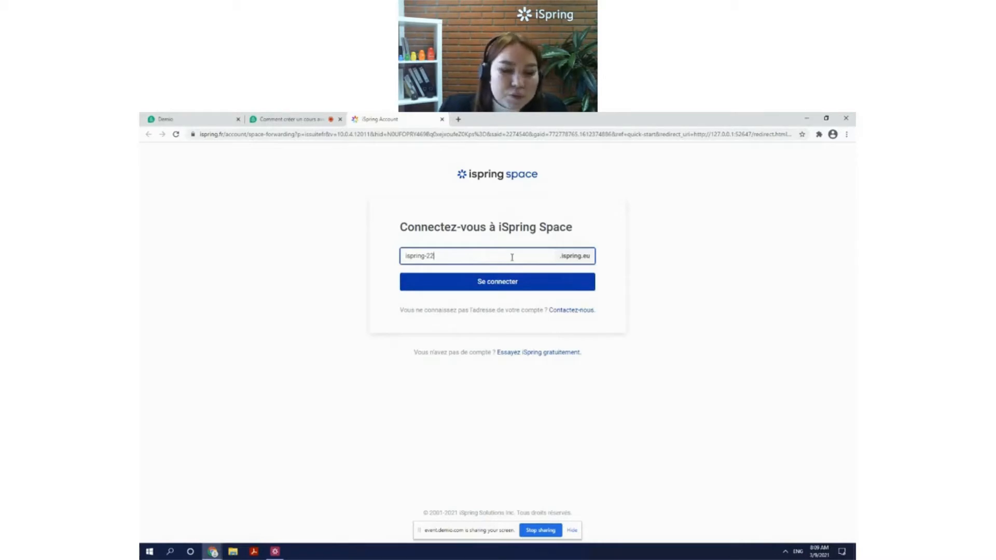
pyautogui.click(492, 283)
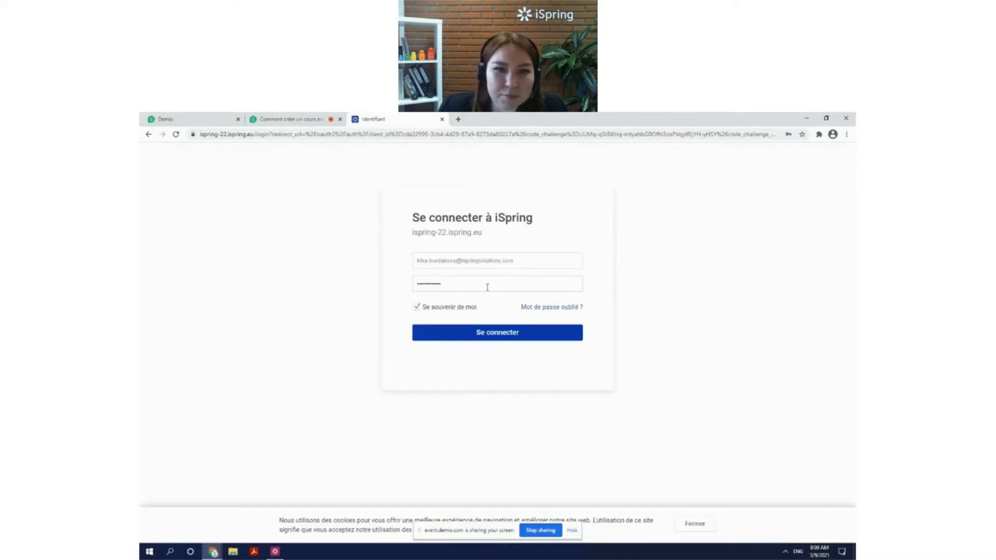
pyautogui.click(489, 337)
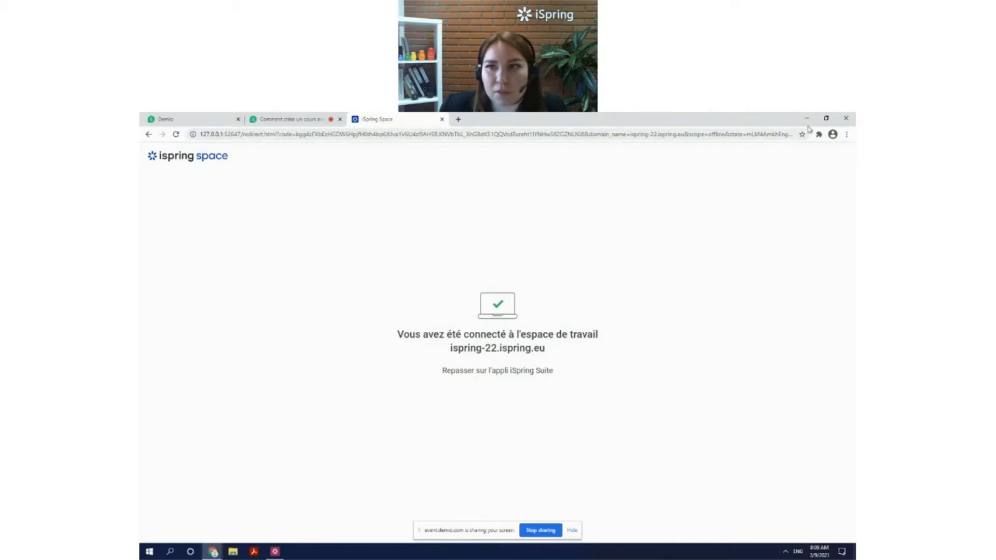
# Close the sign-in confirmation page, return to iSpring Suite, and create a new course in PowerPoint
pyautogui.click(442, 119)
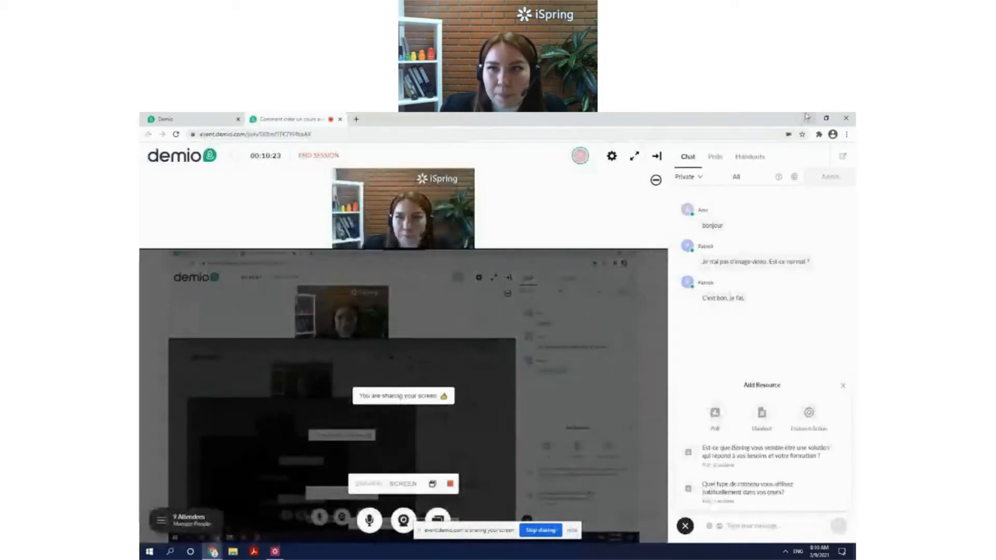
pyautogui.click(807, 118)
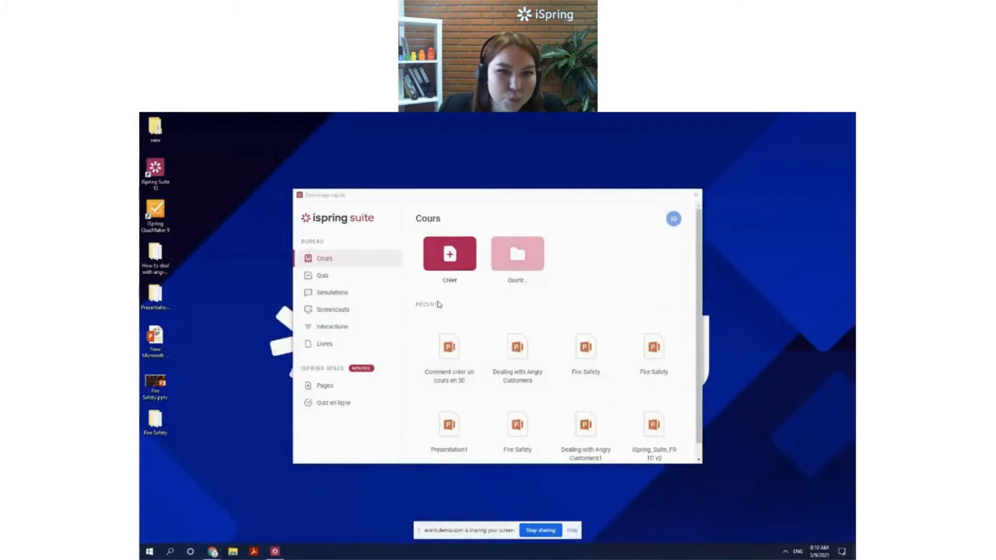
pyautogui.click(449, 253)
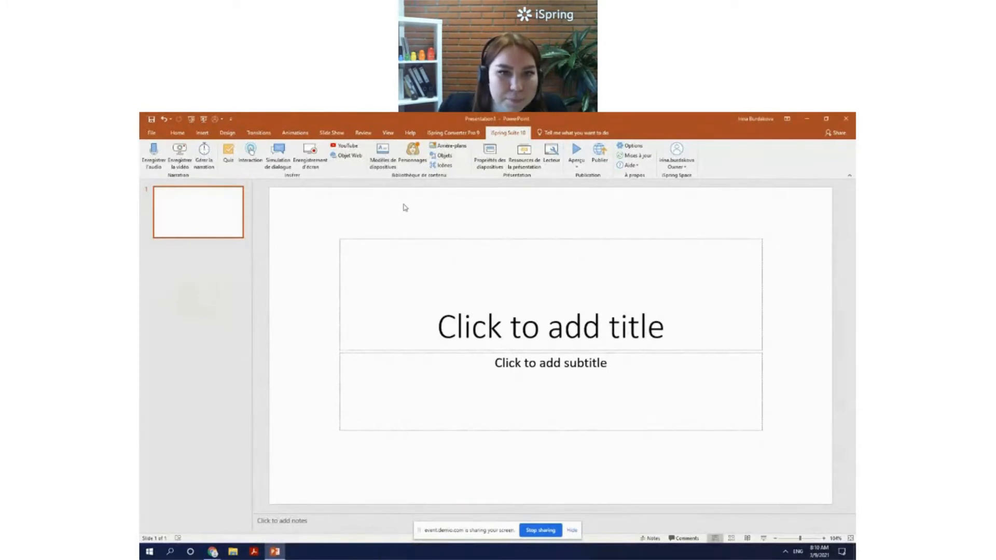
# Open the slide template library and filter it by the Ouverture, Navigation, Sections, Contenu and Fermeture slide types
pyautogui.click(386, 171)
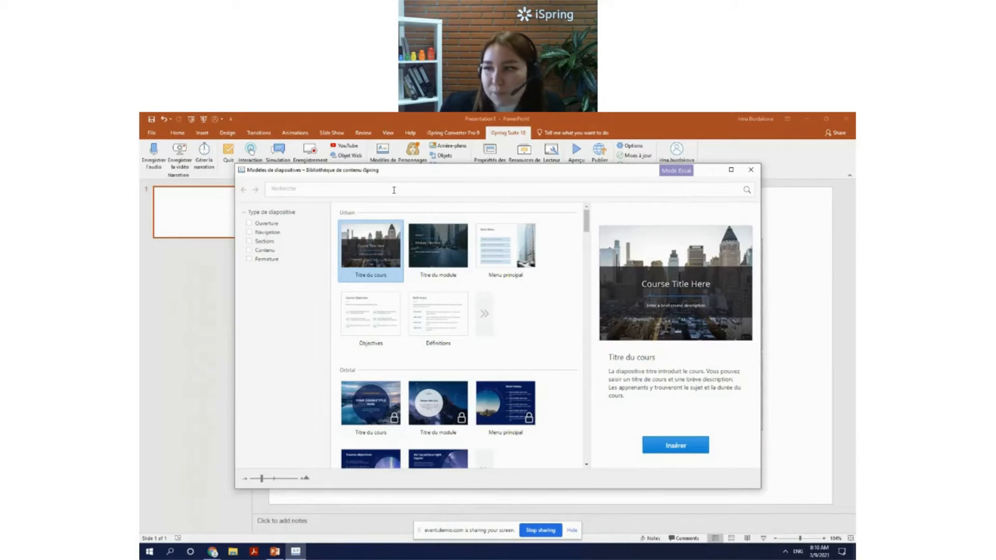
pyautogui.click(267, 224)
pyautogui.click(278, 233)
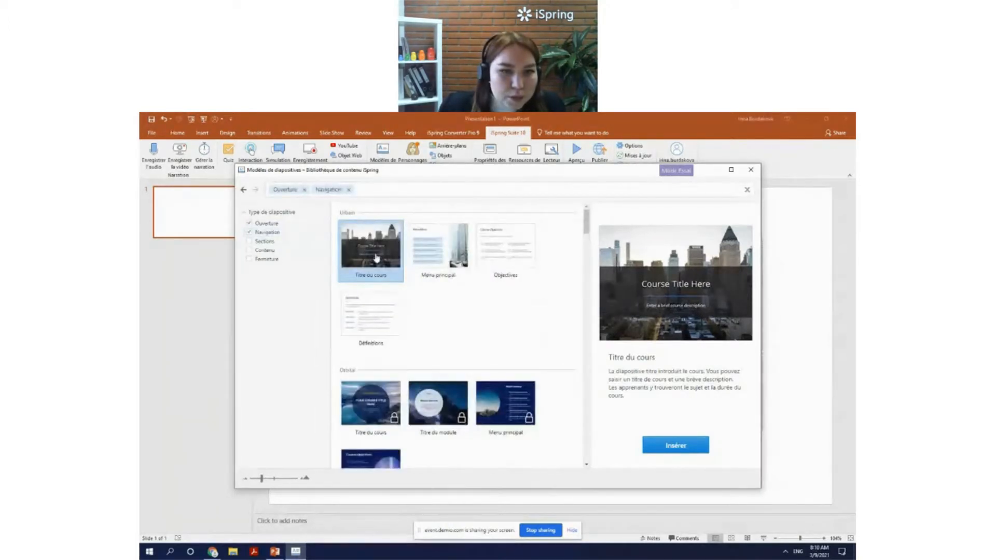
pyautogui.click(281, 241)
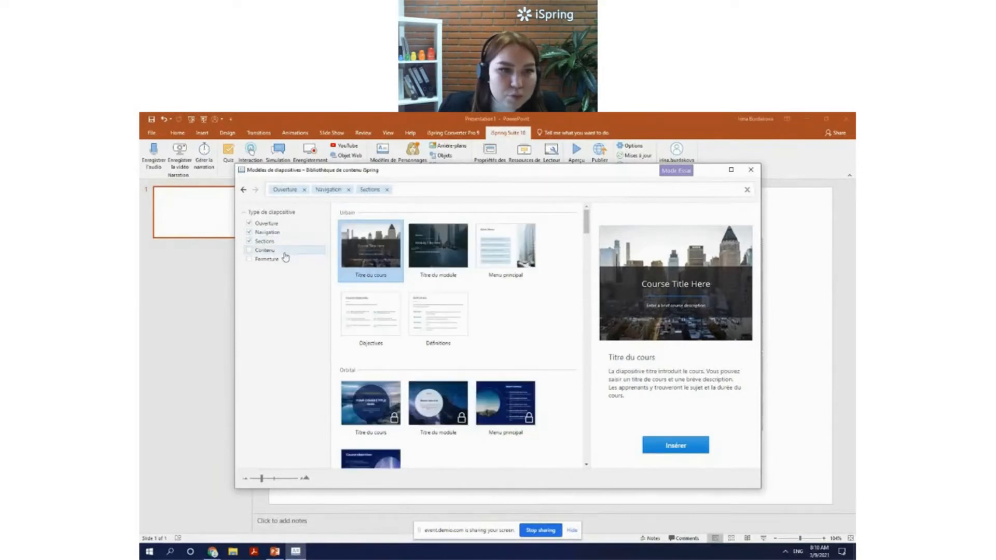
pyautogui.click(283, 250)
pyautogui.click(286, 263)
# Browse the filtered template collections to examine the available slide designs, and return to the Urban collection
pyautogui.scroll(-5, 384, 283)
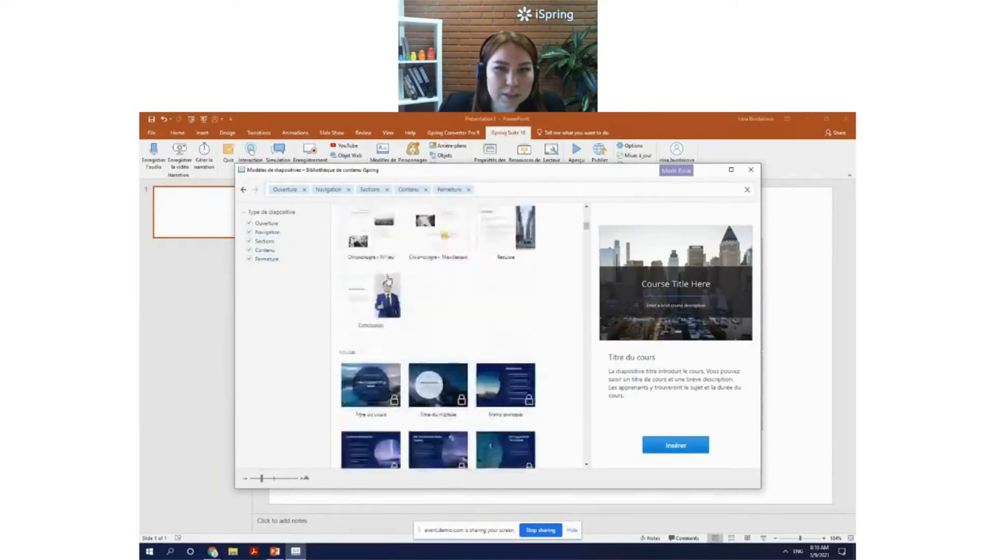
pyautogui.scroll(-8, 390, 283)
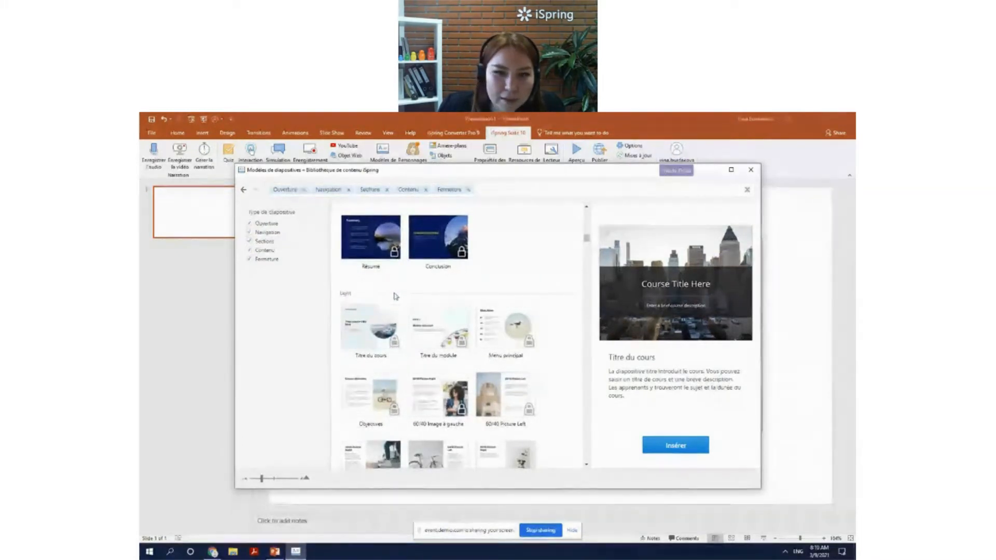
pyautogui.scroll(-10, 394, 297)
pyautogui.scroll(-10, 395, 297)
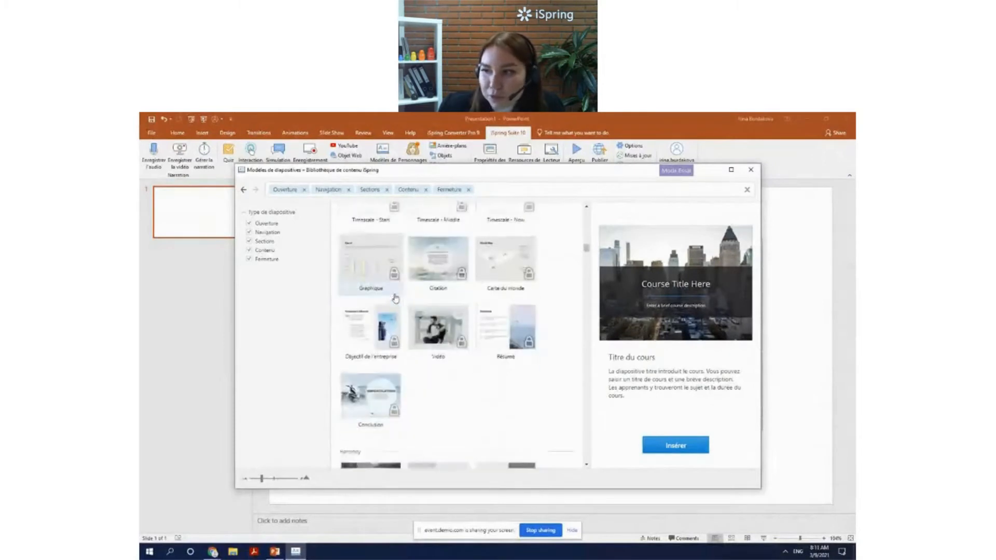
pyautogui.scroll(-10, 395, 297)
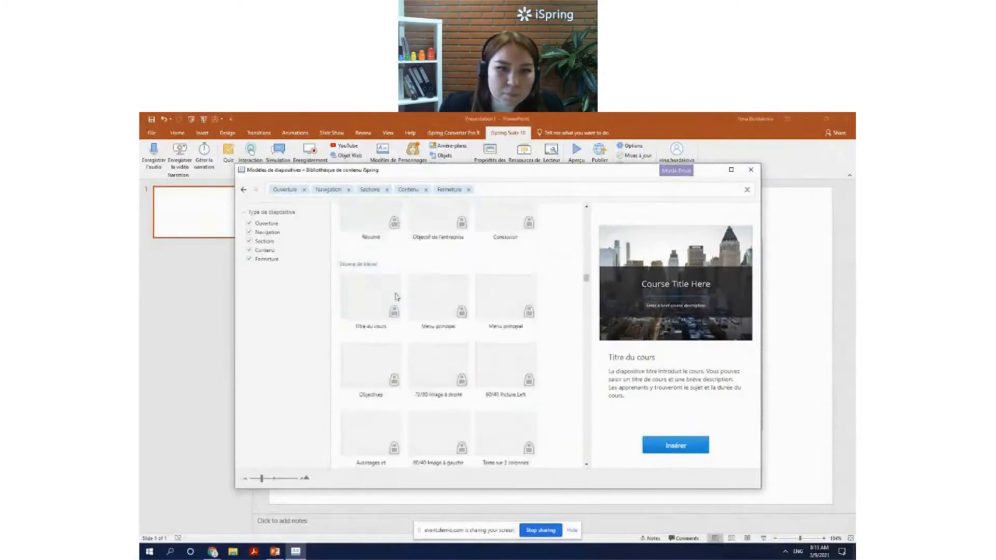
pyautogui.scroll(-5, 496, 361)
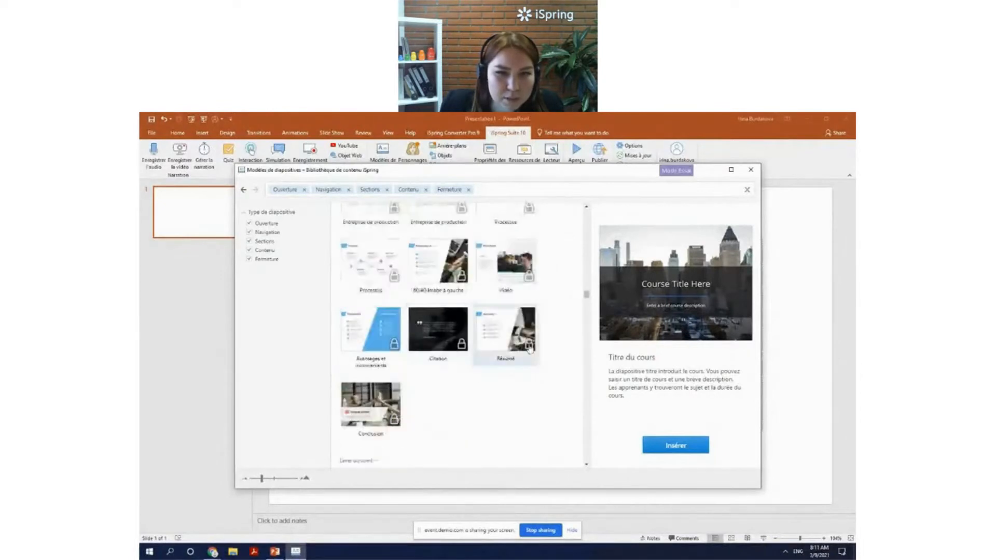
pyautogui.moveTo(587, 296); pyautogui.dragTo(587, 211)
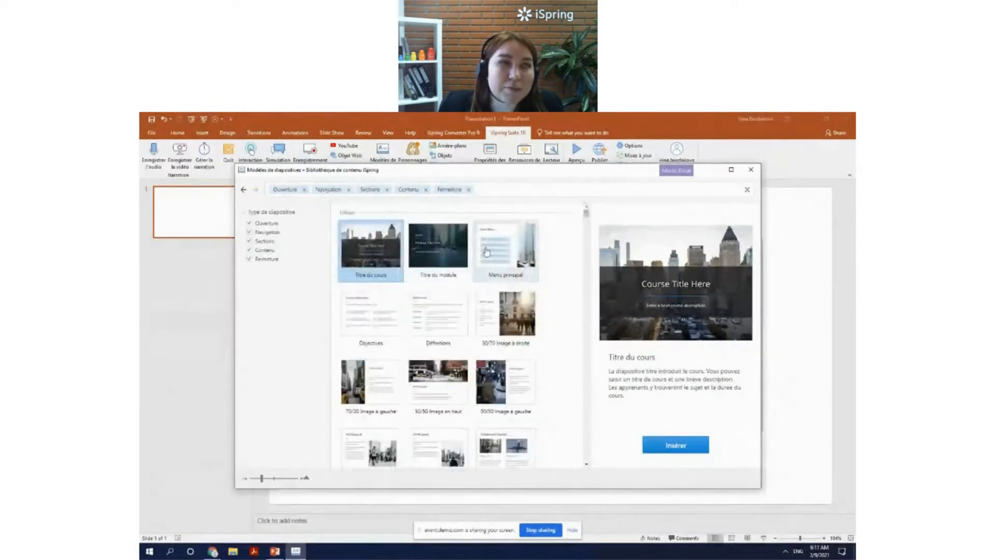
pyautogui.scroll(-10, 390, 313)
pyautogui.scroll(-10, 391, 313)
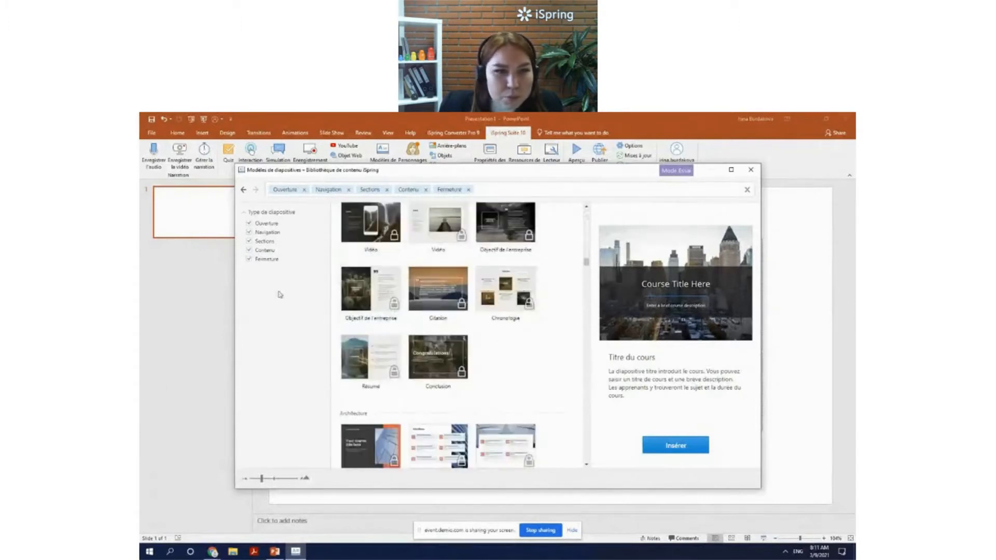
pyautogui.scroll(8, 462, 313)
pyautogui.scroll(10, 552, 292)
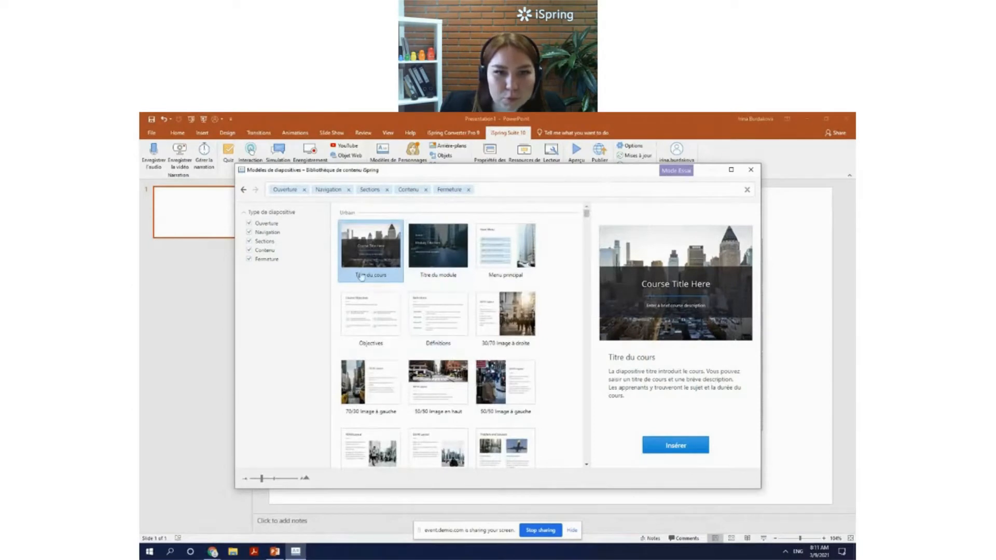
# Insert the Urban Titre du cours template into the presentation and delete the blank first slide
pyautogui.click(665, 449)
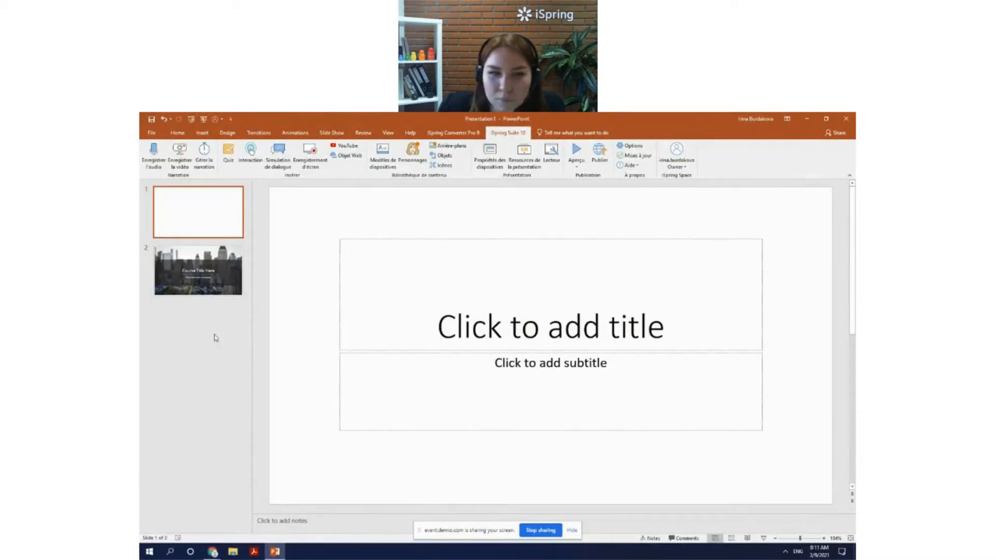
pyautogui.press('Delete')
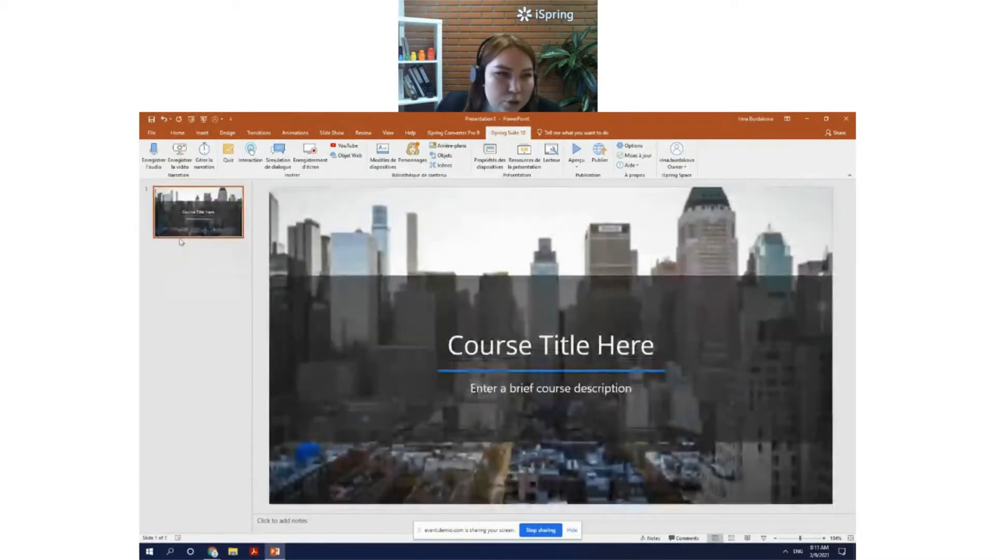
pyautogui.click(418, 258)
pyautogui.rightClick(372, 243)
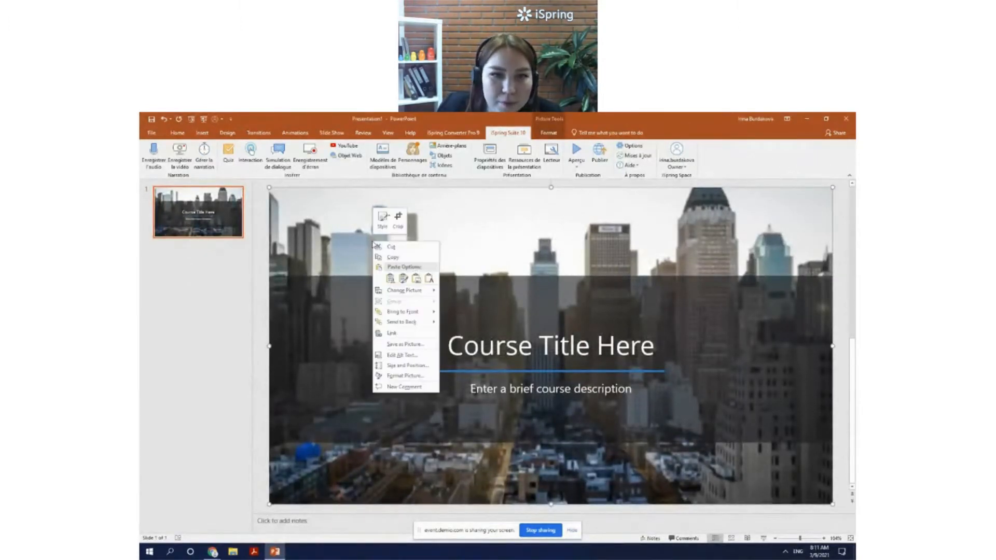
pyautogui.moveTo(435, 294)
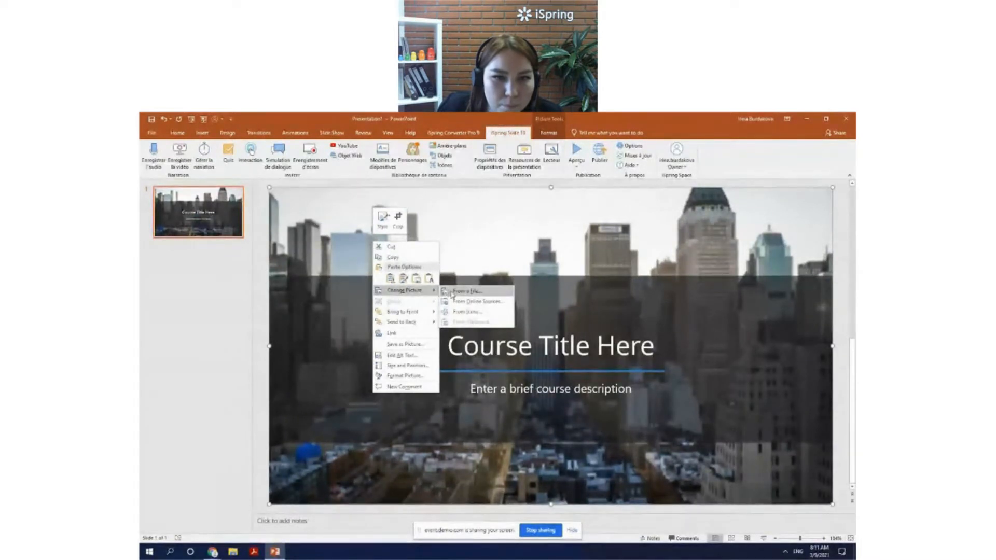
pyautogui.click(520, 246)
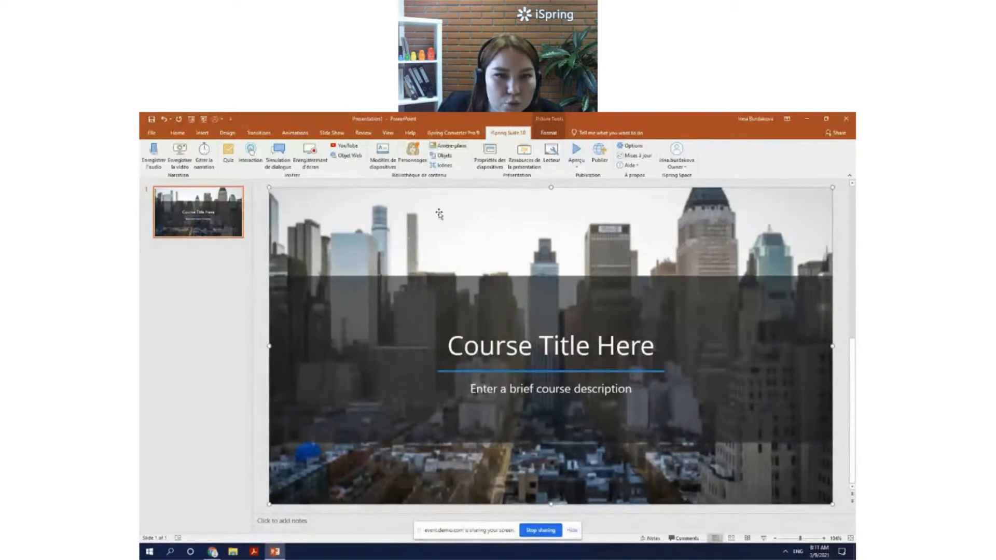
# Replace the title slide's city picture with Background.jpg from the Materials folder inside Webinaire le 9 mars
pyautogui.rightClick(362, 243)
pyautogui.moveTo(422, 294)
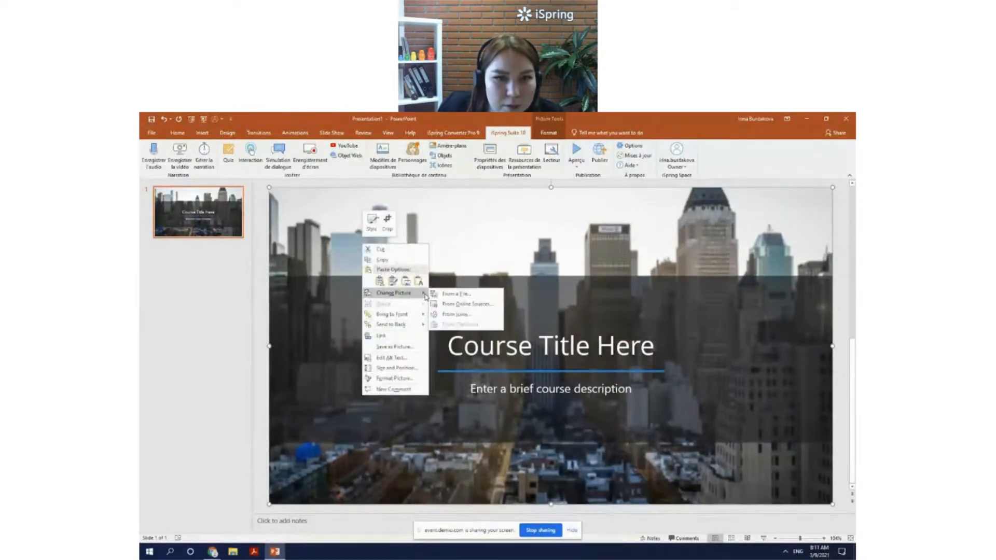
pyautogui.click(470, 297)
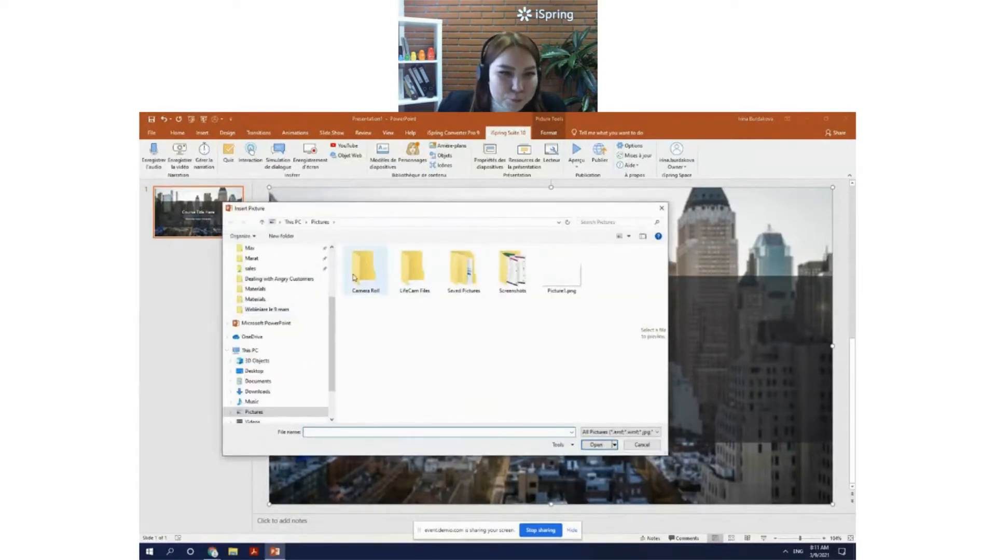
pyautogui.scroll(-2, 270, 348)
pyautogui.click(253, 407)
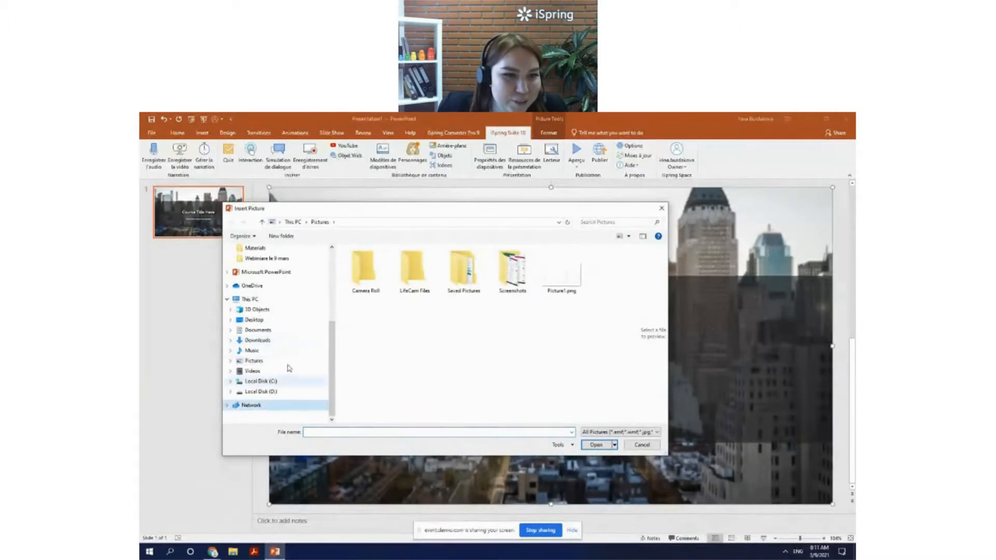
pyautogui.scroll(3, 285, 306)
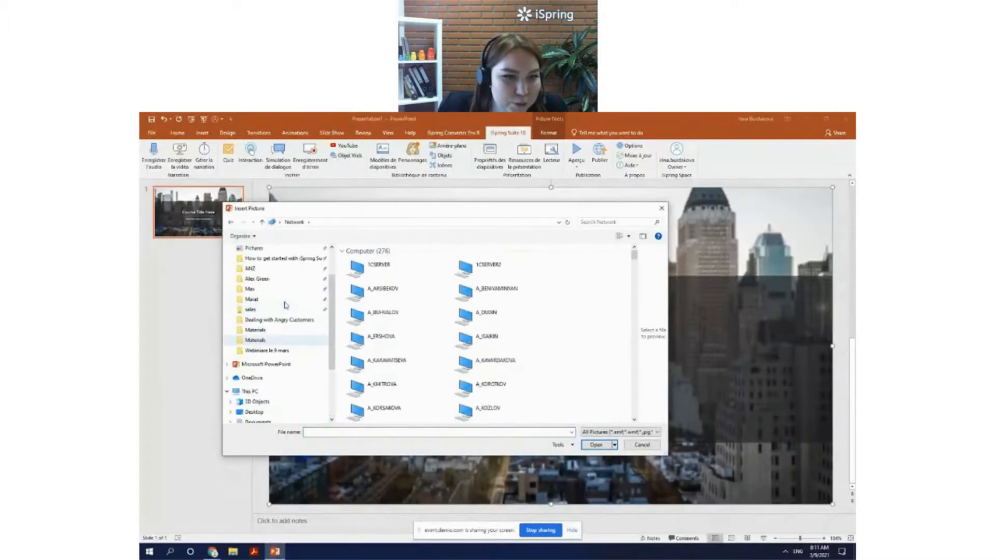
pyautogui.click(285, 350)
pyautogui.doubleClick(390, 270)
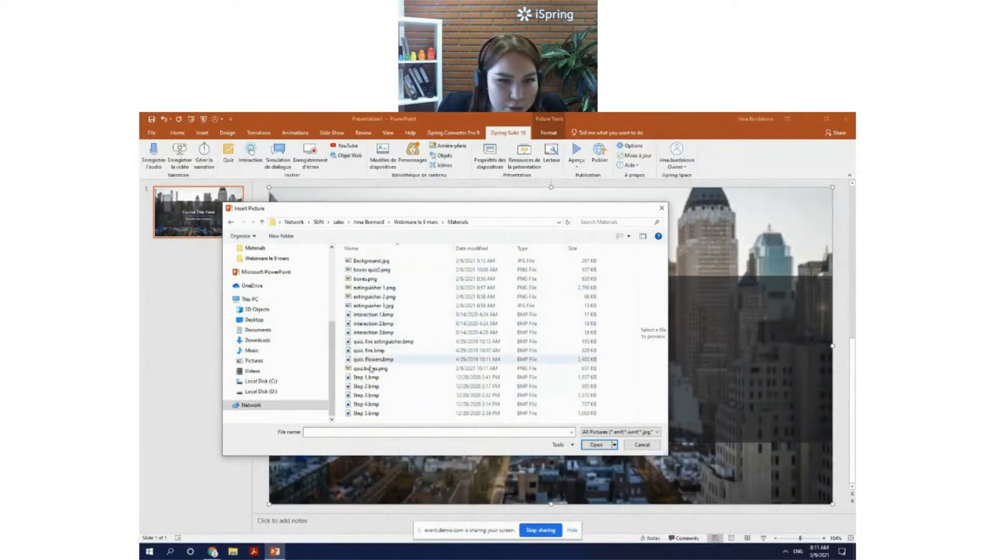
pyautogui.click(397, 263)
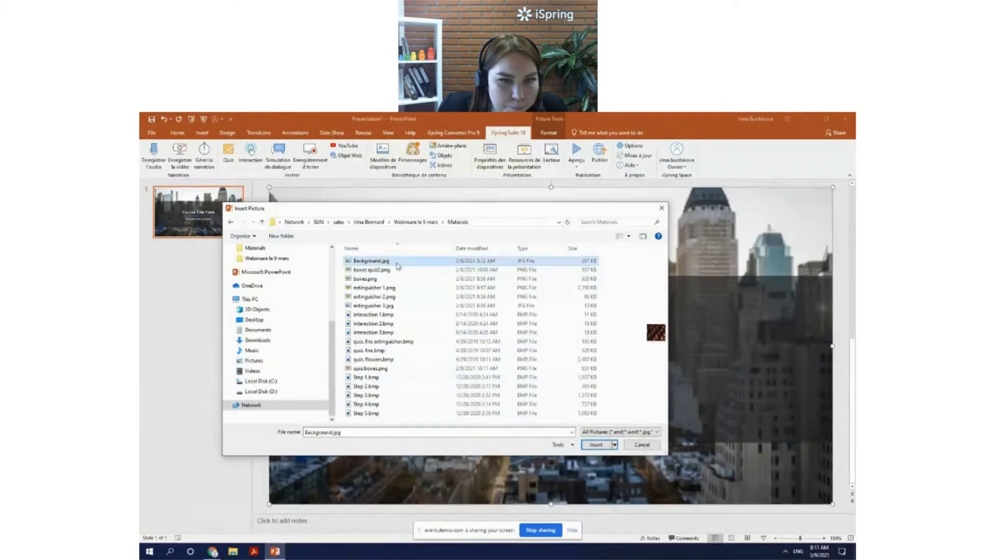
pyautogui.click(594, 445)
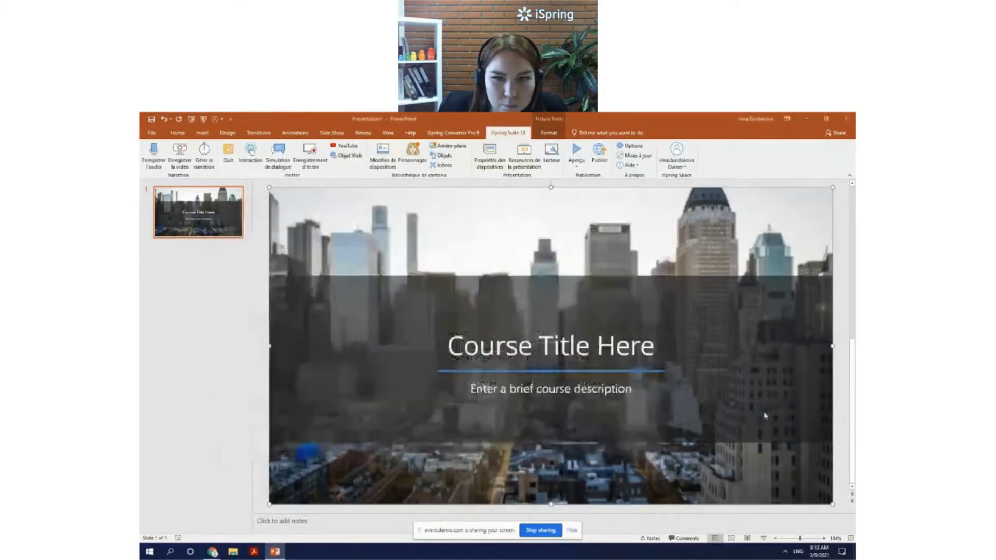
# Set the slide title to "Fire Safety" and the course description to "Rules of behavior during a fire emergency"
pyautogui.click(512, 355)
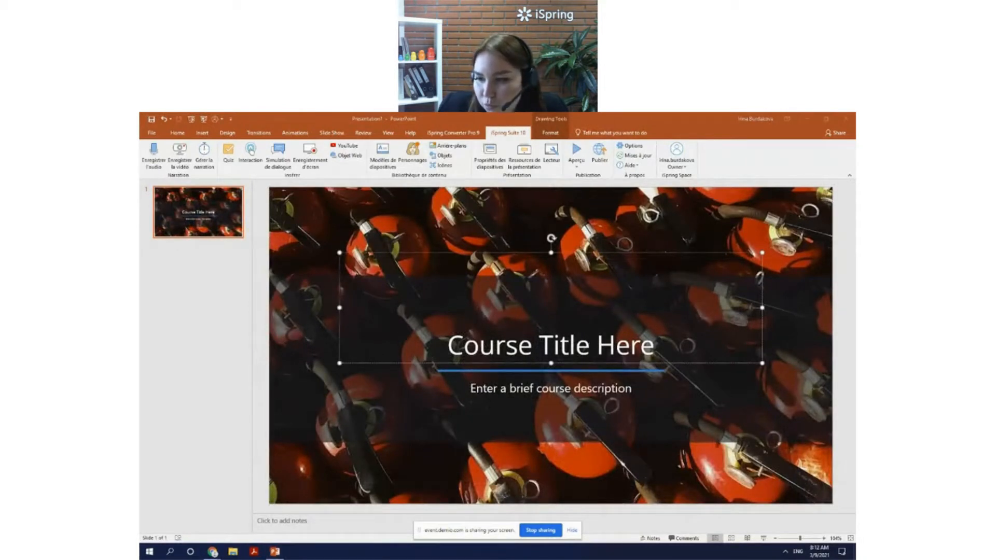
pyautogui.click(506, 345)
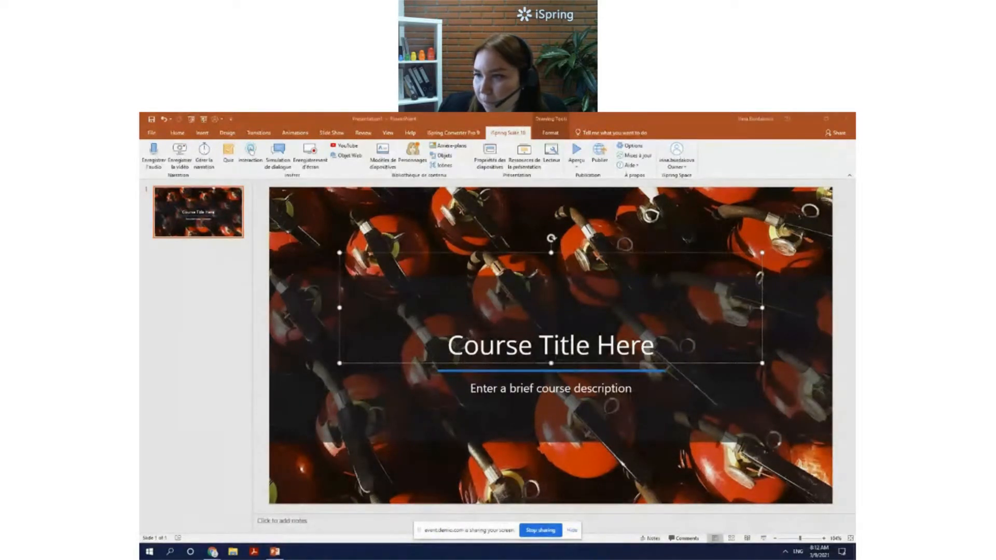
pyautogui.click(640, 347)
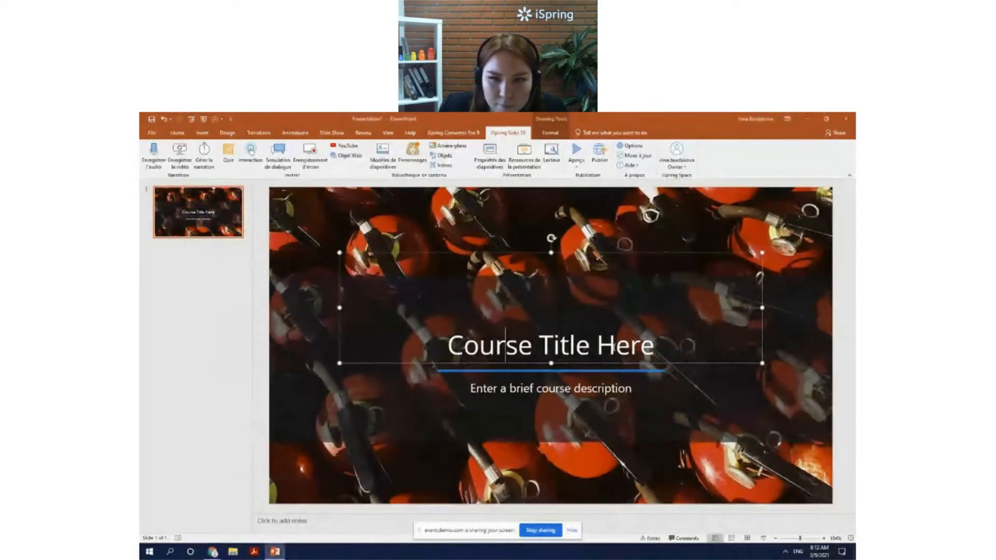
pyautogui.doubleClick(639, 346)
pyautogui.moveTo(655, 346); pyautogui.dragTo(488, 351)
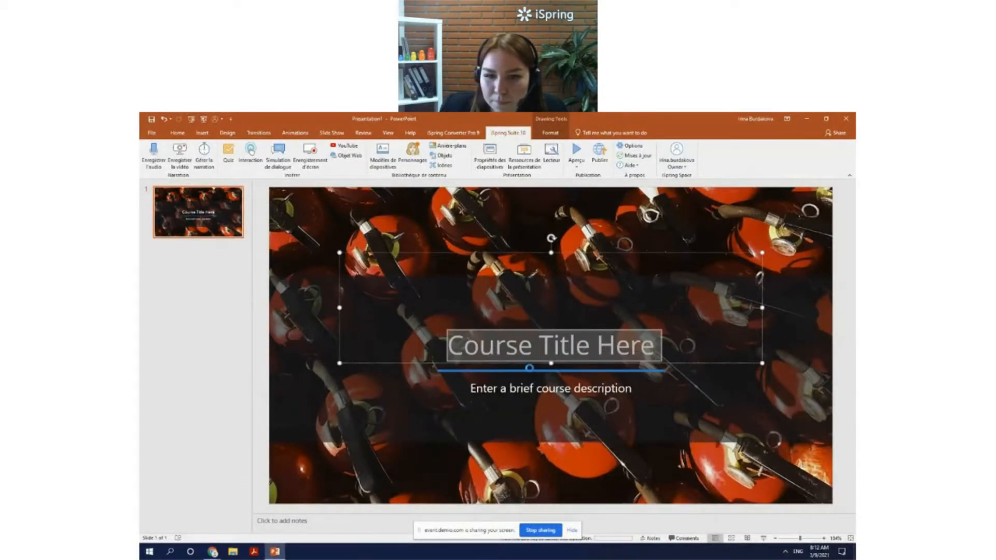
pyautogui.write('Fire Safety')
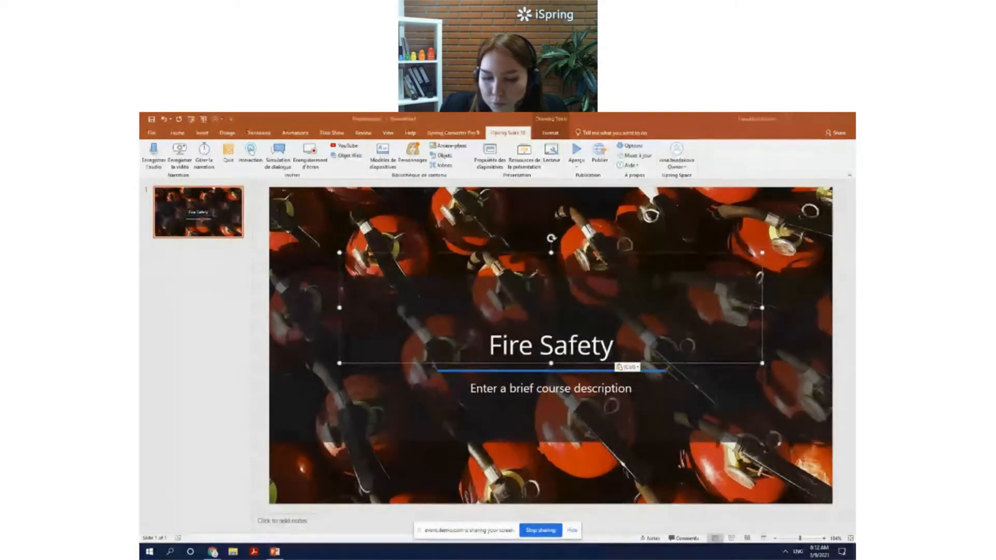
pyautogui.press('Escape')
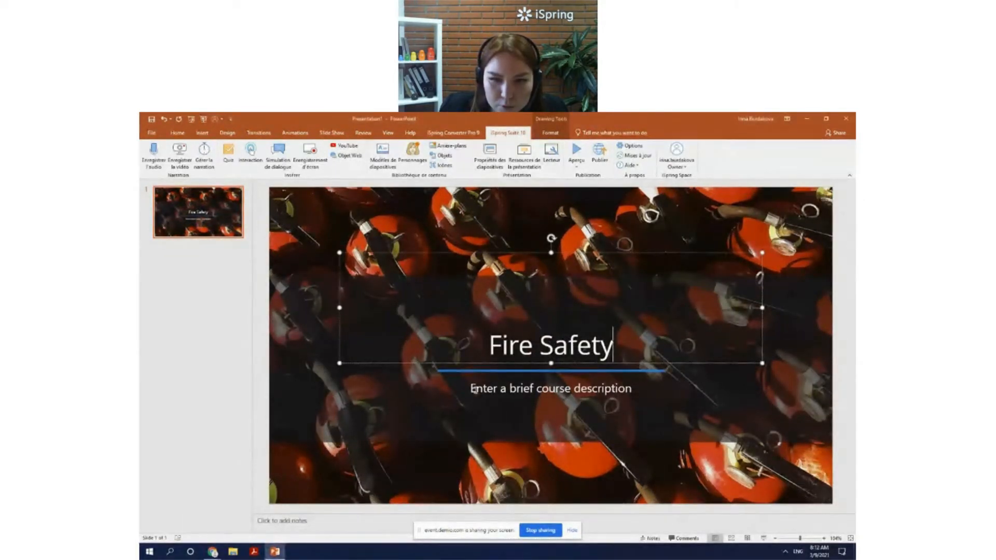
pyautogui.moveTo(471, 389); pyautogui.dragTo(598, 390)
pyautogui.write('Rules of behavior during a fire emergency')
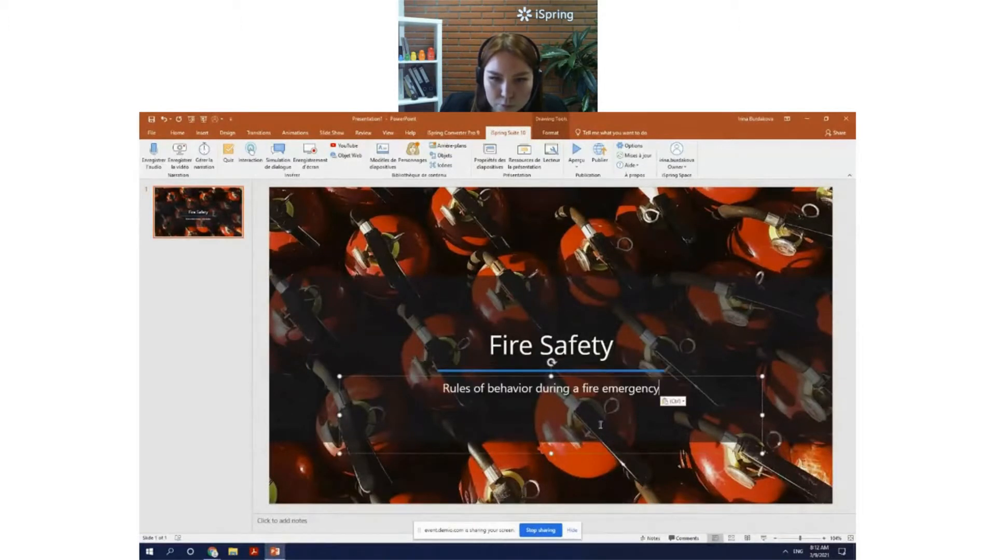
# Add a new slide after the title slide
pyautogui.click(194, 329)
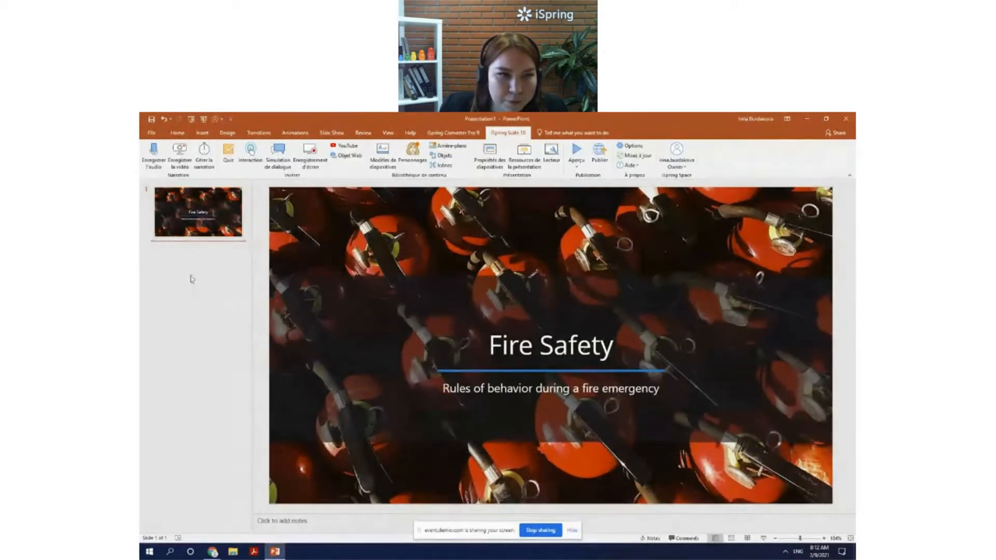
pyautogui.rightClick(182, 247)
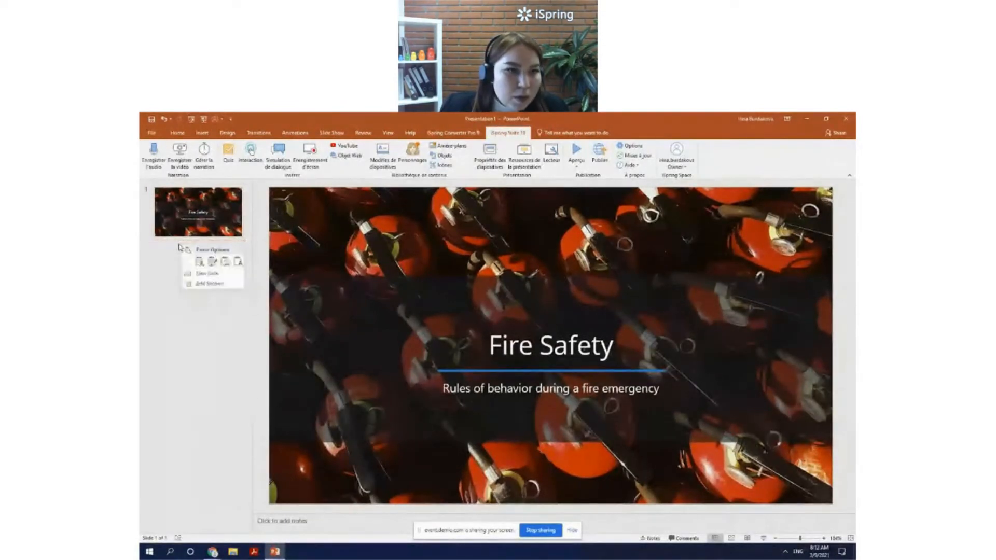
pyautogui.click(191, 275)
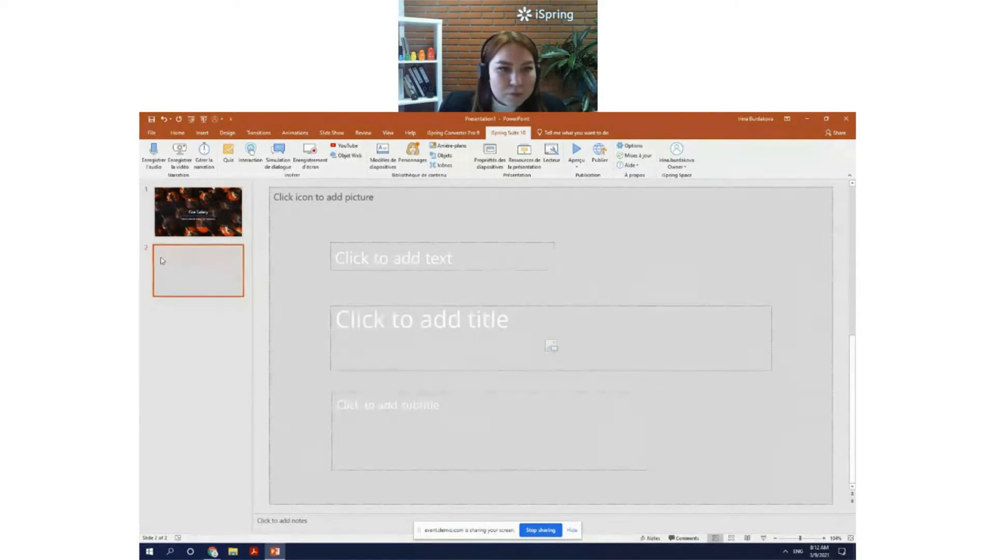
# Open the iSpring background library and filter it by the Bureaux background type only
pyautogui.click(445, 148)
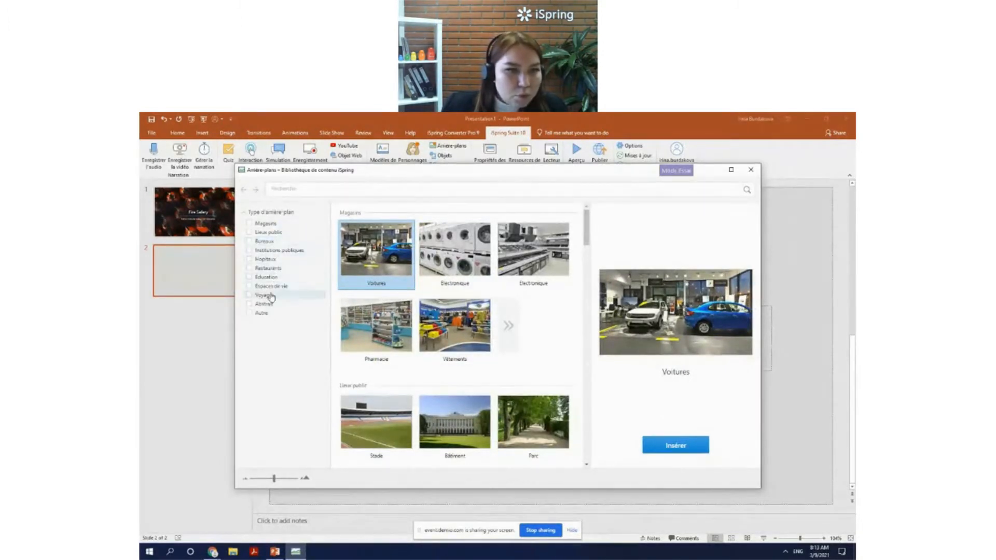
pyautogui.click(287, 234)
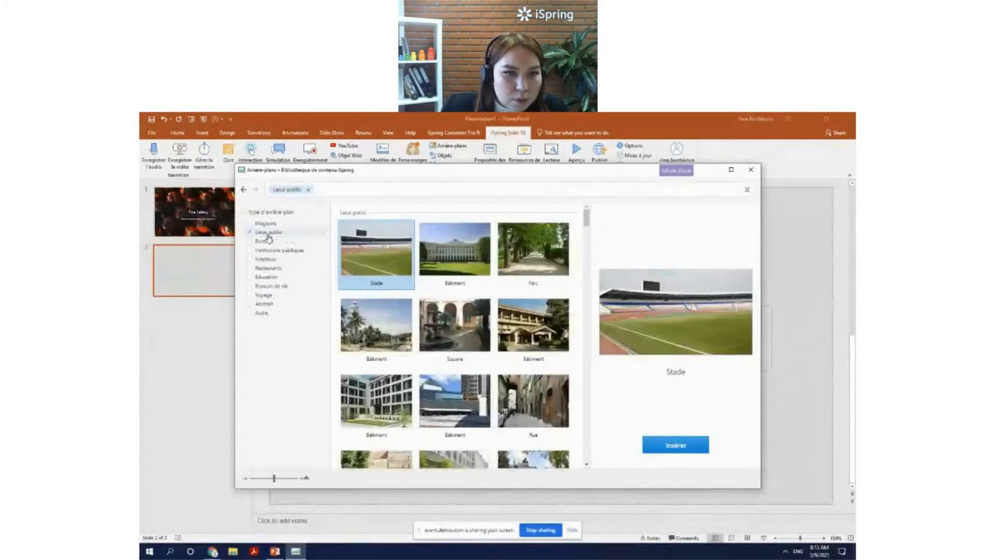
pyautogui.click(267, 234)
pyautogui.click(269, 243)
# Insert the Meeting room background with the wall-mounted television and potted plant into slide 2
pyautogui.scroll(-10, 510, 300)
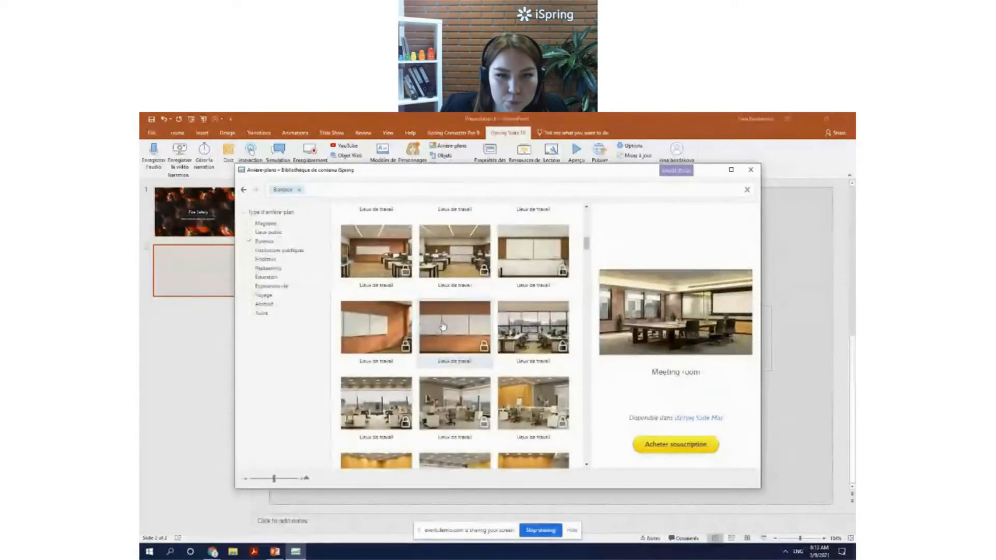
pyautogui.scroll(-5, 442, 325)
pyautogui.scroll(-3, 447, 327)
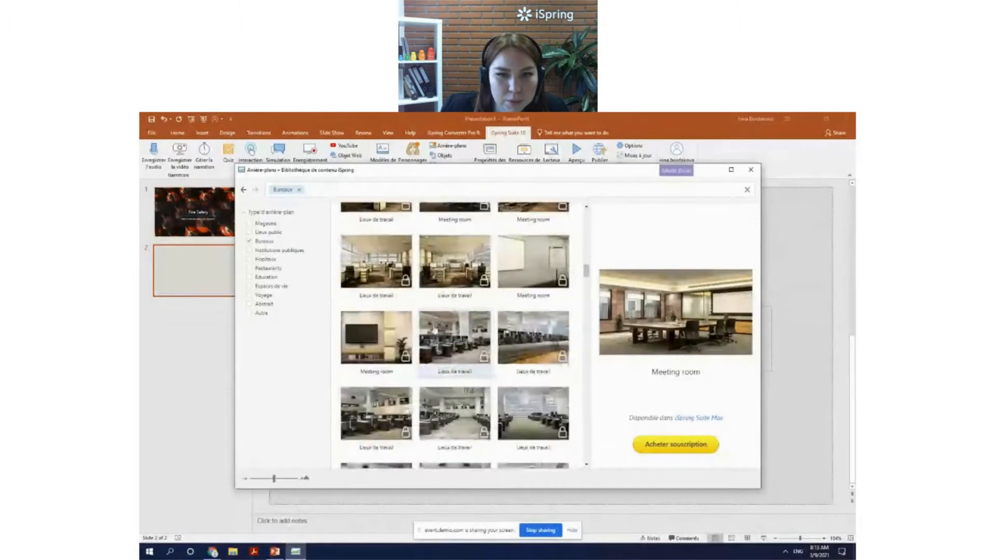
pyautogui.click(377, 337)
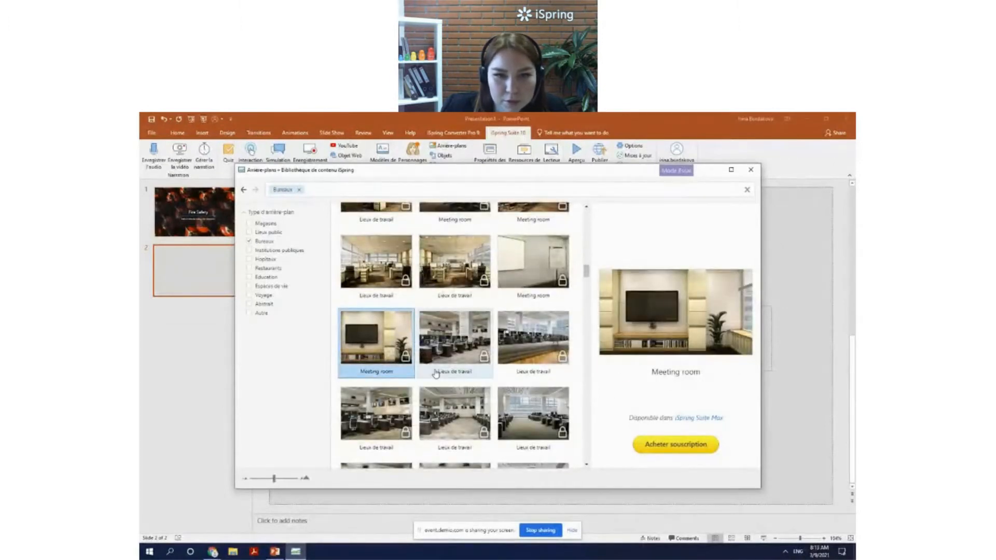
pyautogui.scroll(-1, 436, 368)
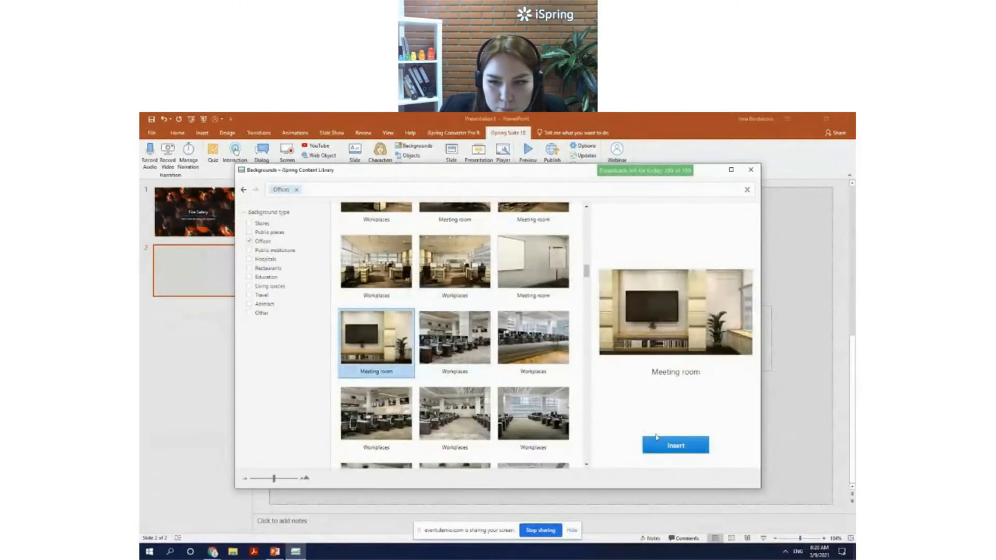
pyautogui.click(657, 439)
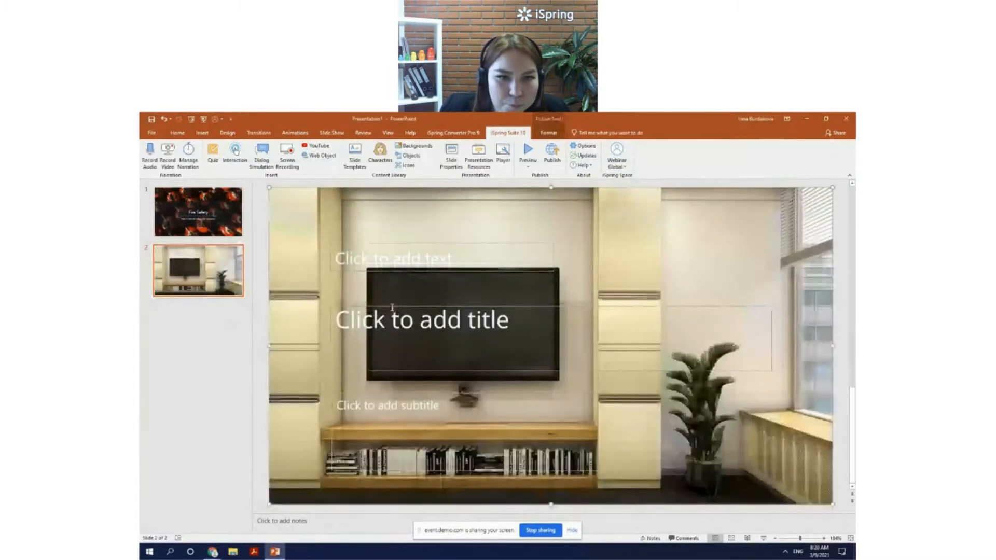
# Delete the small text placeholder above the title on slide 2
pyautogui.click(400, 244)
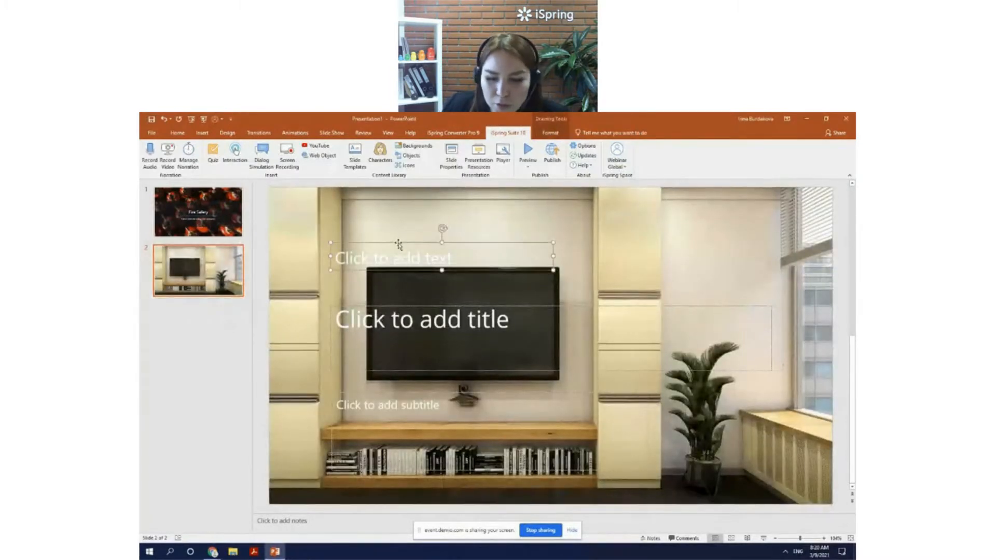
pyautogui.press('Delete')
pyautogui.click(398, 305)
pyautogui.press('Delete')
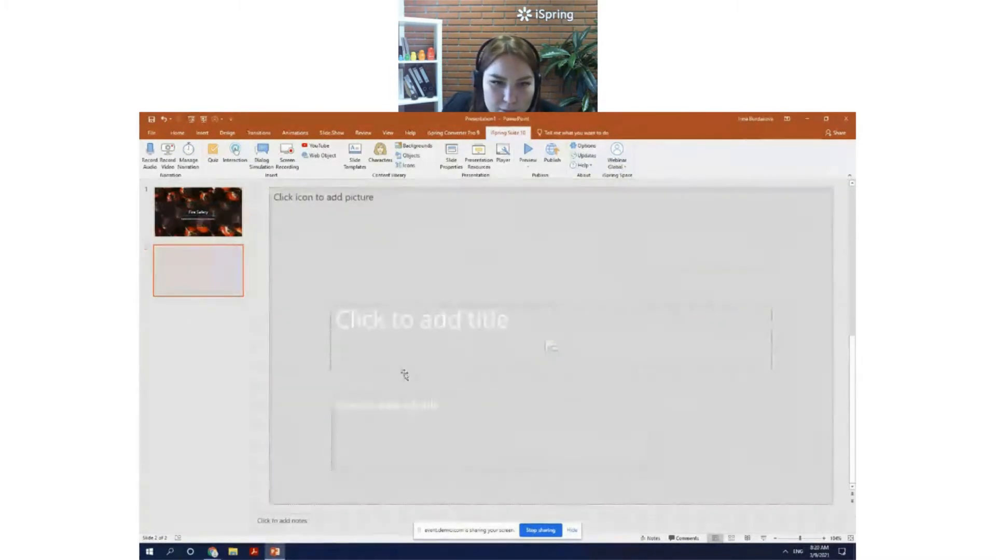
pyautogui.click(164, 119)
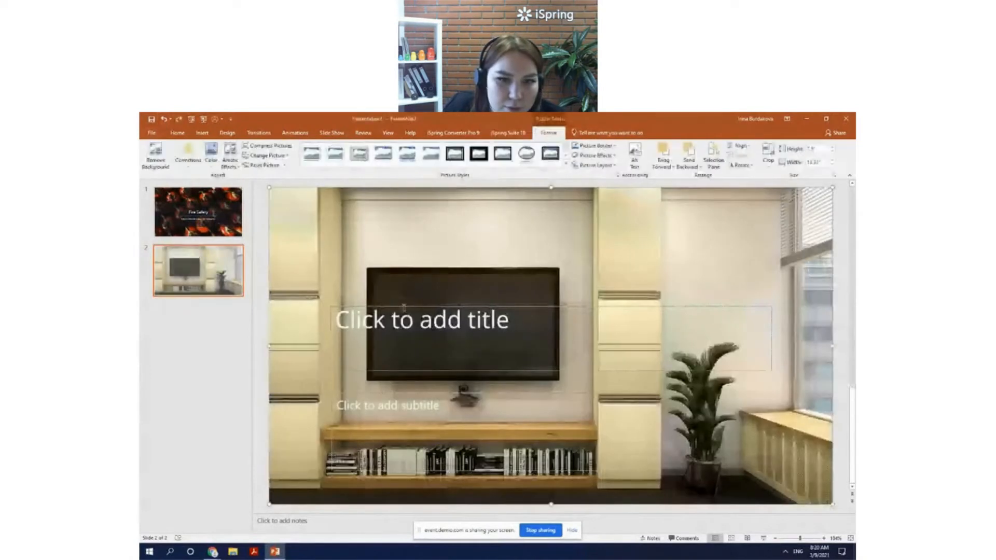
pyautogui.press('Delete')
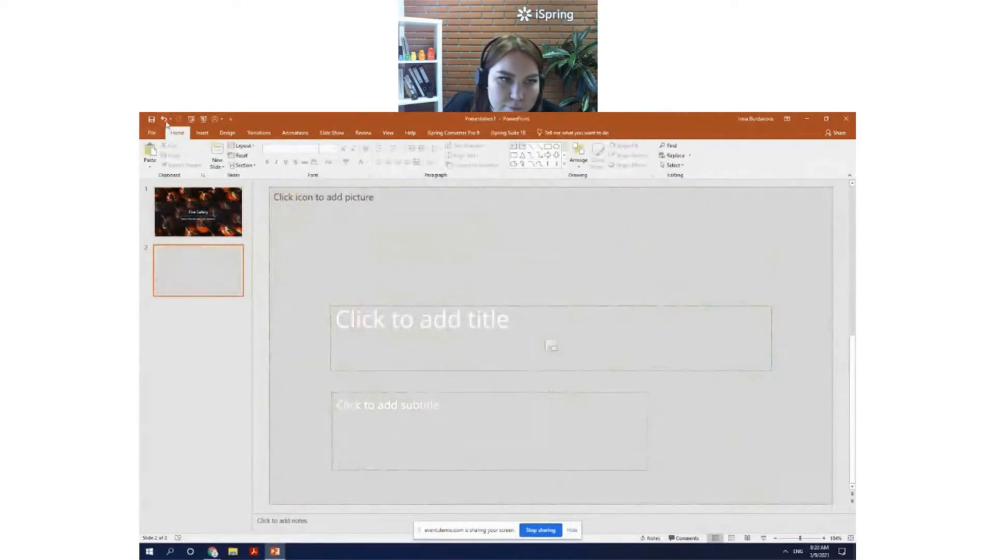
pyautogui.click(164, 120)
# Delete the empty title and subtitle placeholders from slide 2, keeping the meeting room picture
pyautogui.click(510, 308)
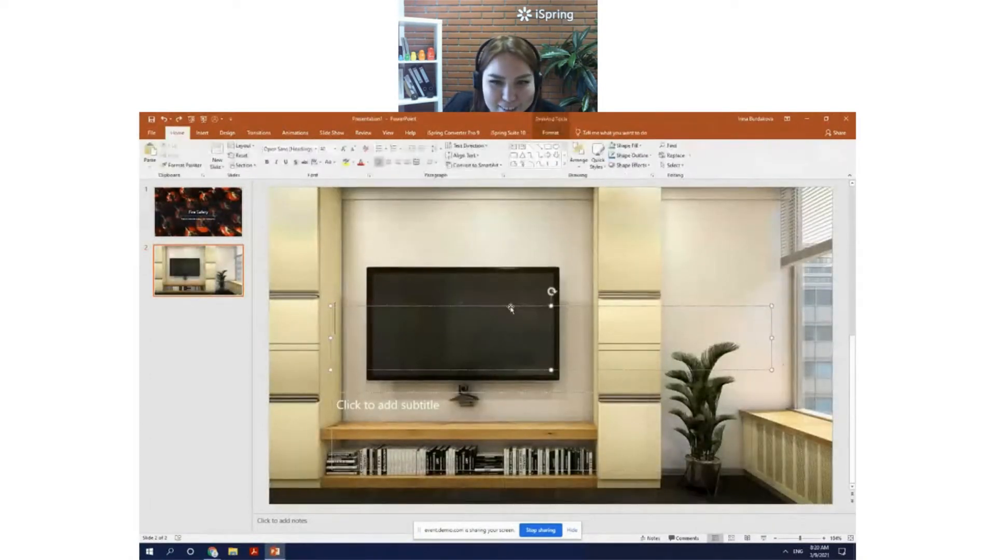
pyautogui.click(440, 306)
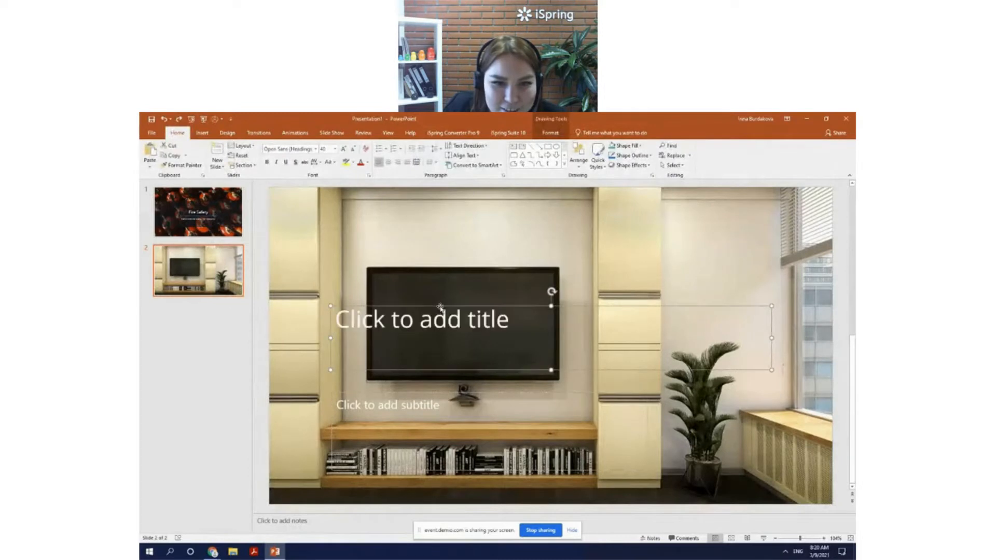
pyautogui.press('Delete')
pyautogui.click(430, 421)
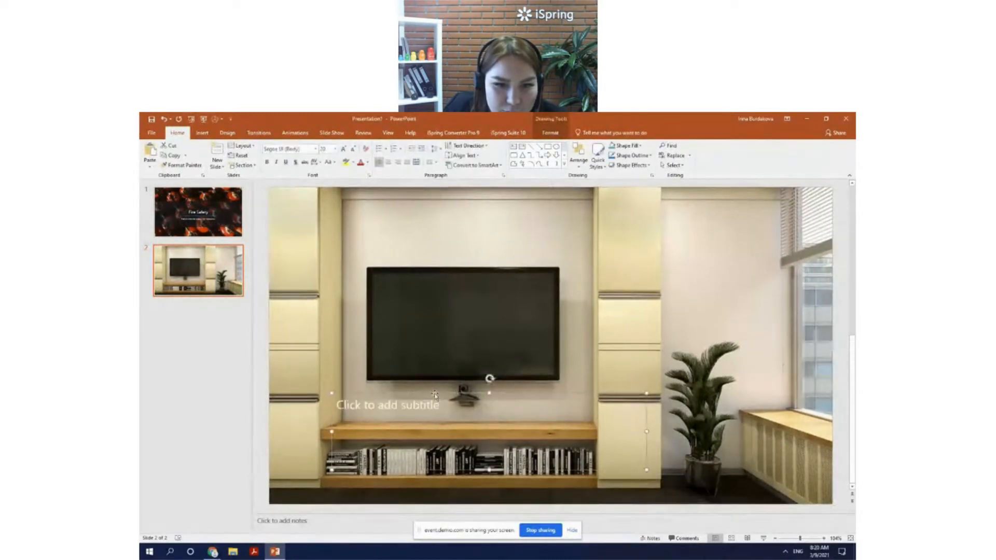
pyautogui.press('Delete')
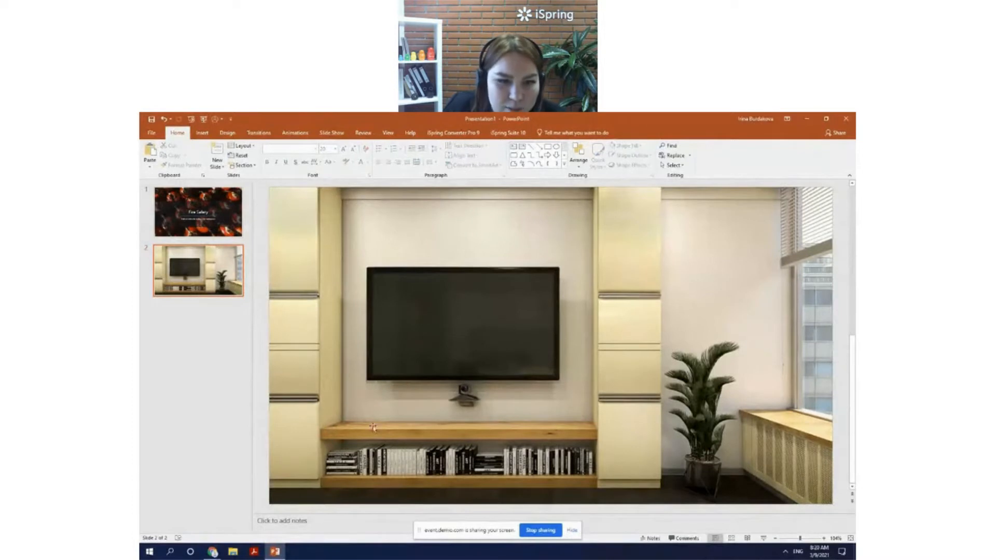
# Insert the smiling fireman character with one arm extended sideways from the iSpring character library into slide 2
pyautogui.click(355, 197)
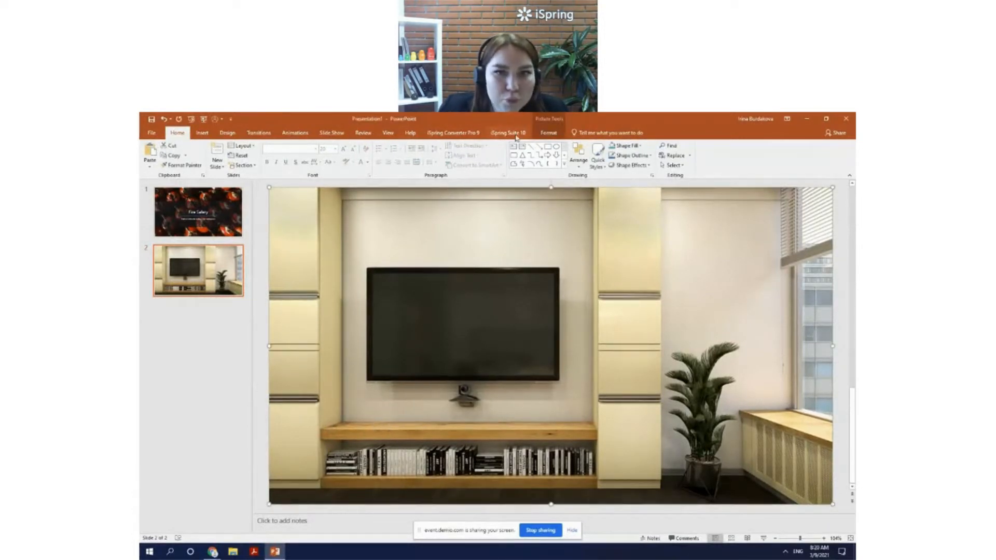
pyautogui.click(517, 136)
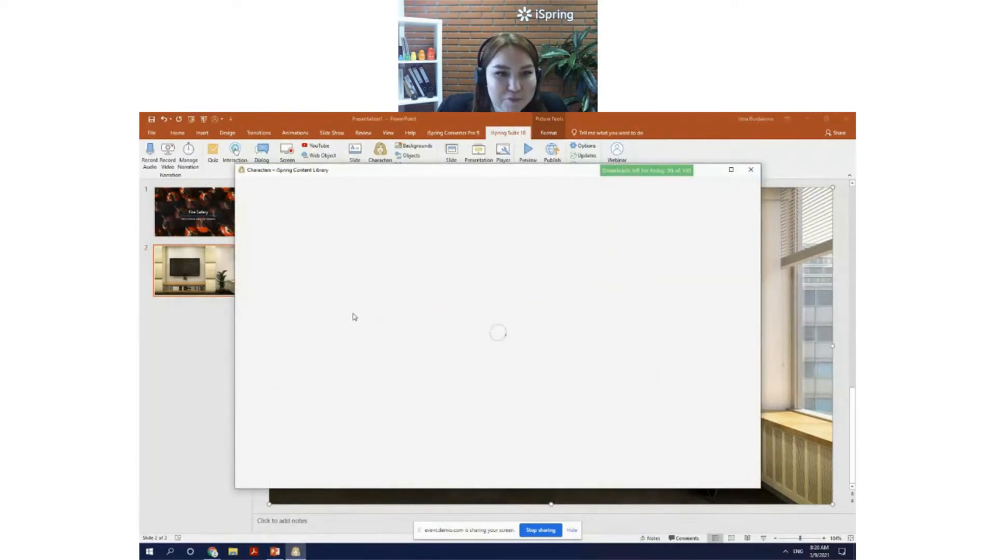
pyautogui.click(373, 259)
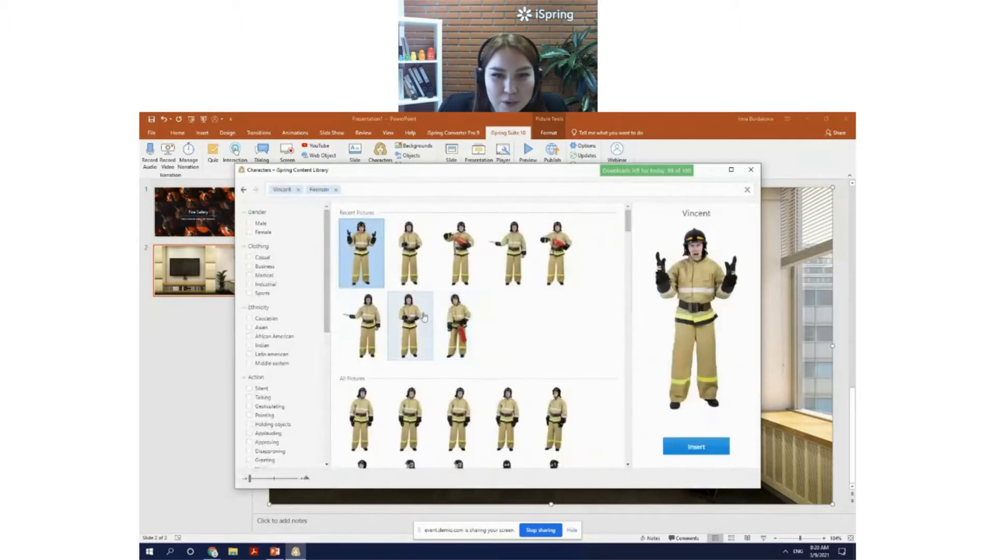
pyautogui.scroll(-10, 424, 318)
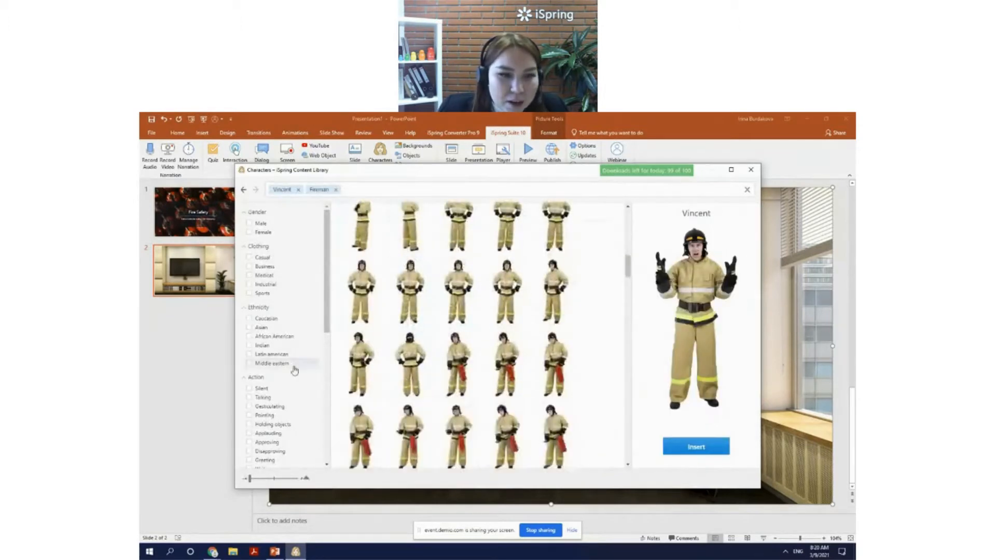
pyautogui.scroll(-2, 501, 322)
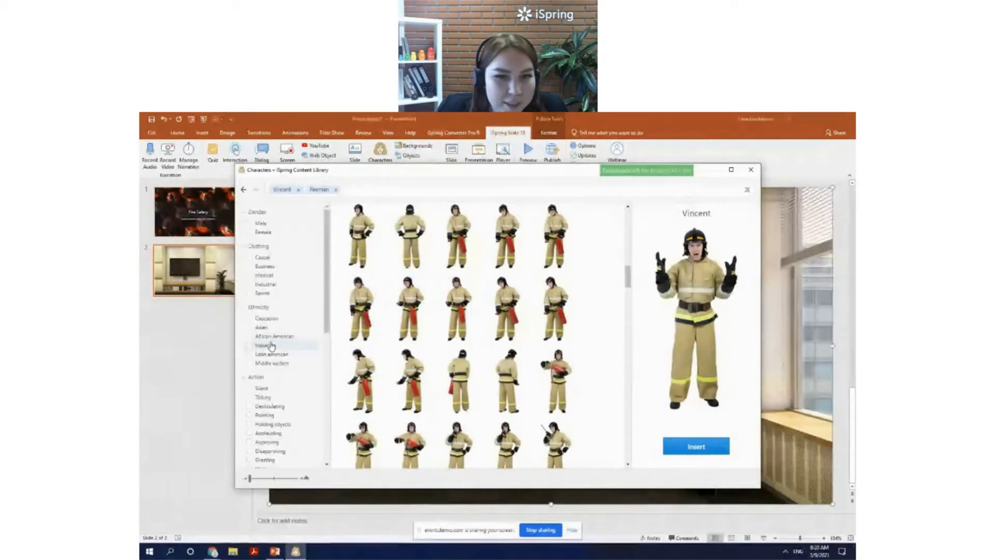
pyautogui.scroll(-5, 516, 358)
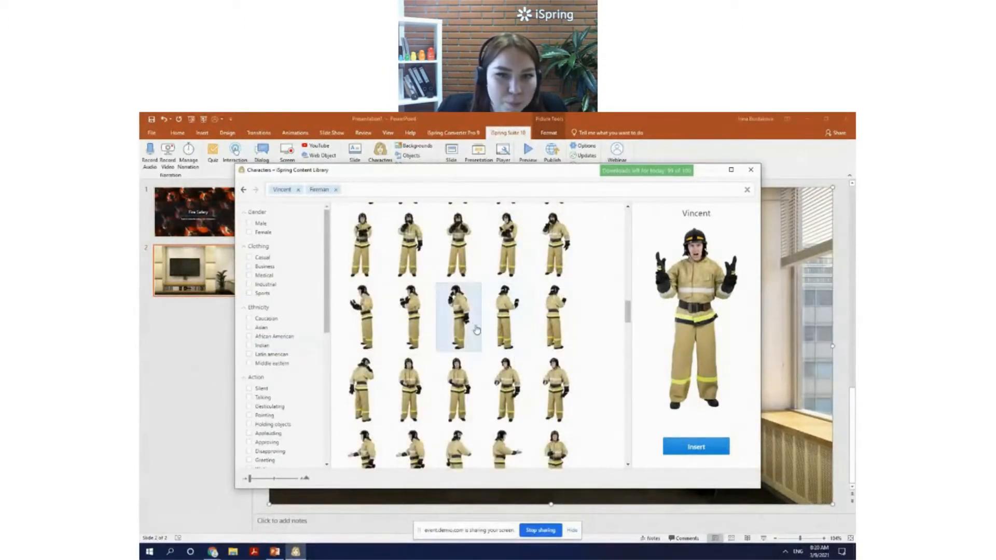
pyautogui.scroll(5, 475, 363)
pyautogui.scroll(5, 478, 364)
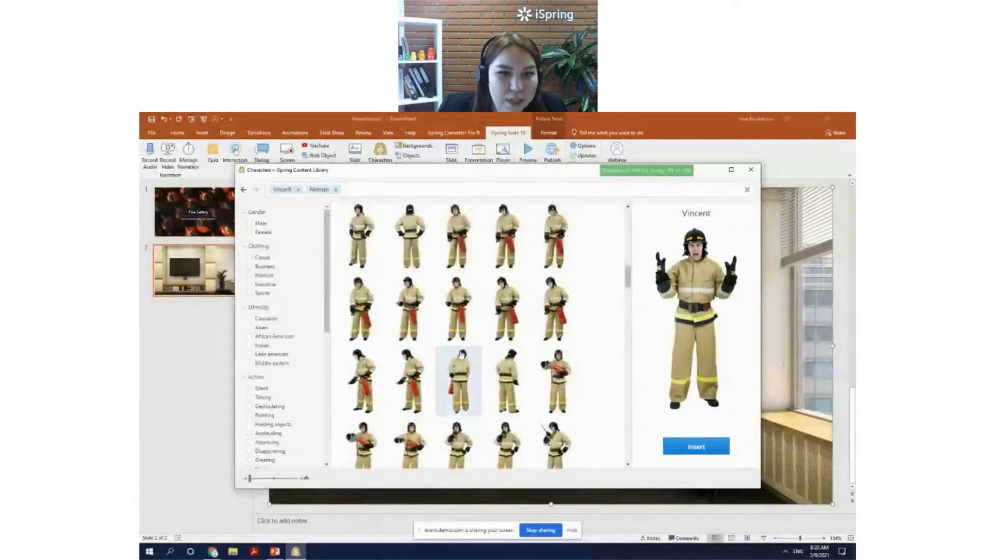
pyautogui.scroll(5, 461, 356)
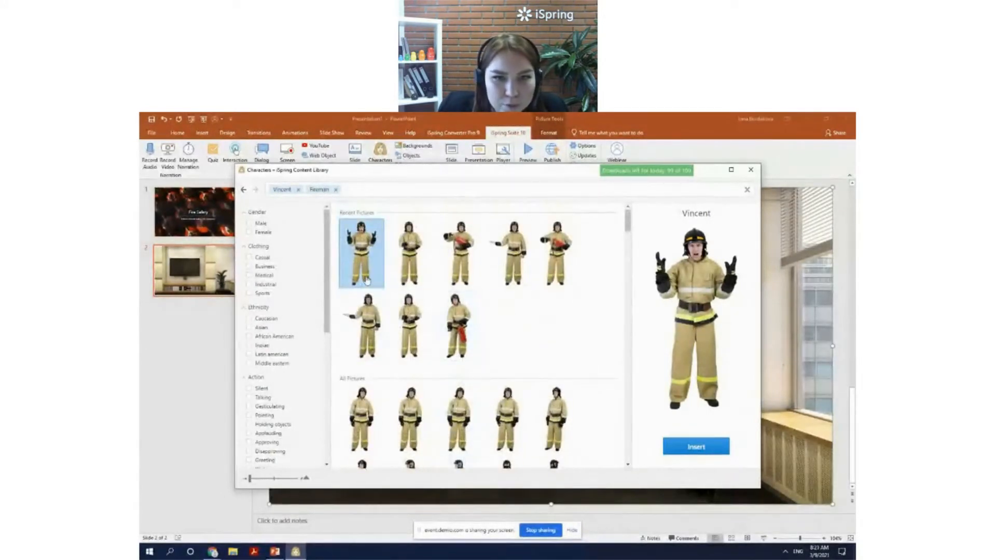
pyautogui.click(506, 252)
pyautogui.click(696, 444)
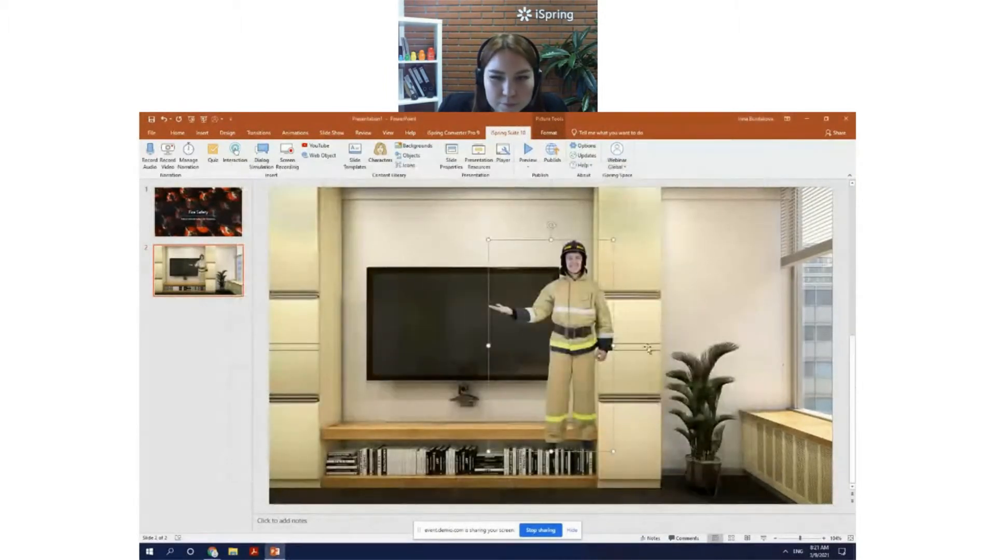
# Move the fireman beside the window in front of the potted plant and enlarge him to nearly the full slide height
pyautogui.moveTo(589, 325); pyautogui.dragTo(703, 290)
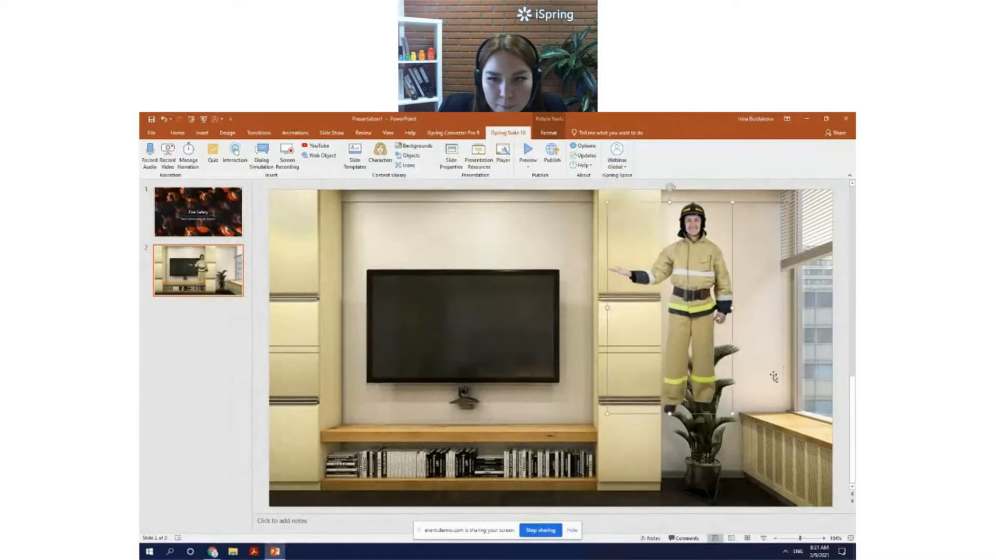
pyautogui.moveTo(729, 418); pyautogui.dragTo(761, 515)
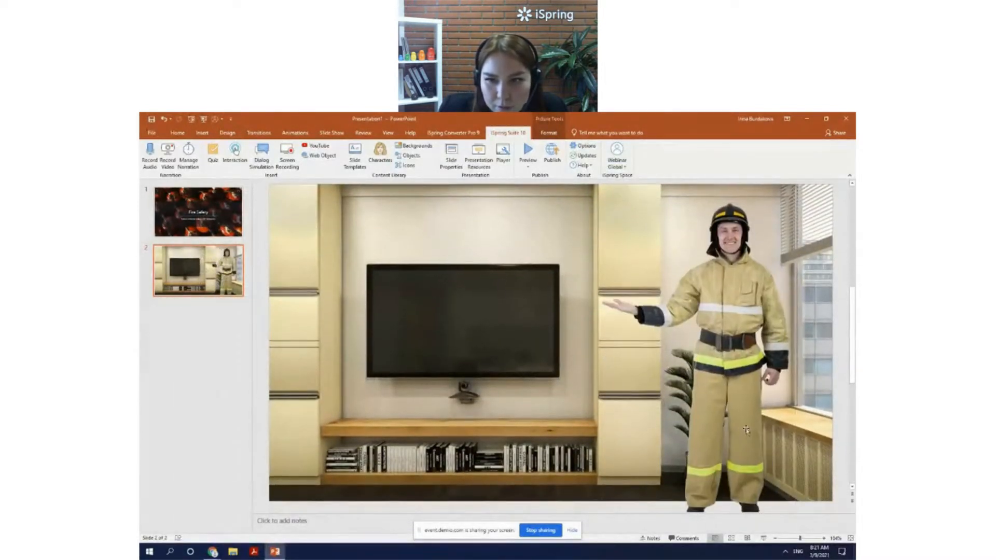
pyautogui.click(573, 434)
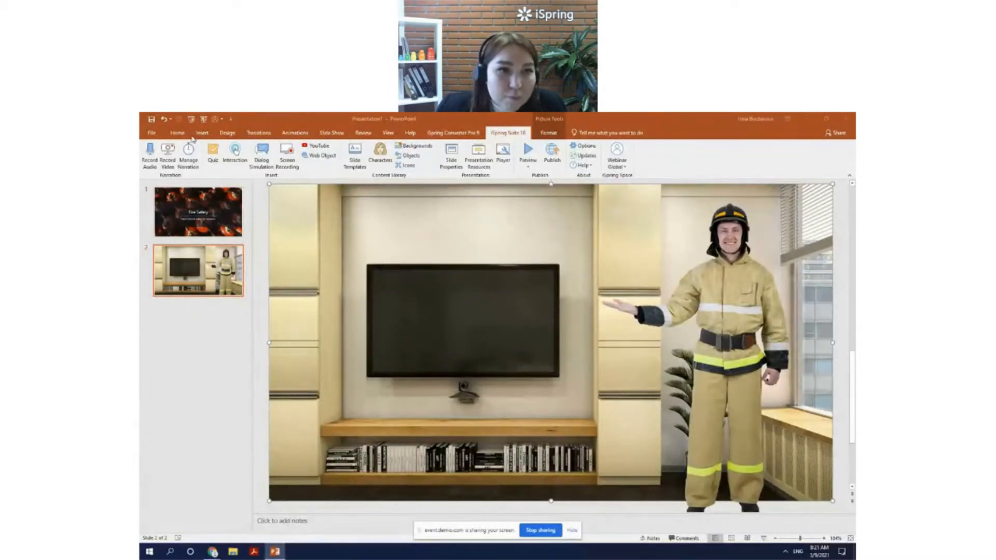
# Insert the Office Fire Management Safety YouTube video into slide 2 using its video link
pyautogui.click(318, 146)
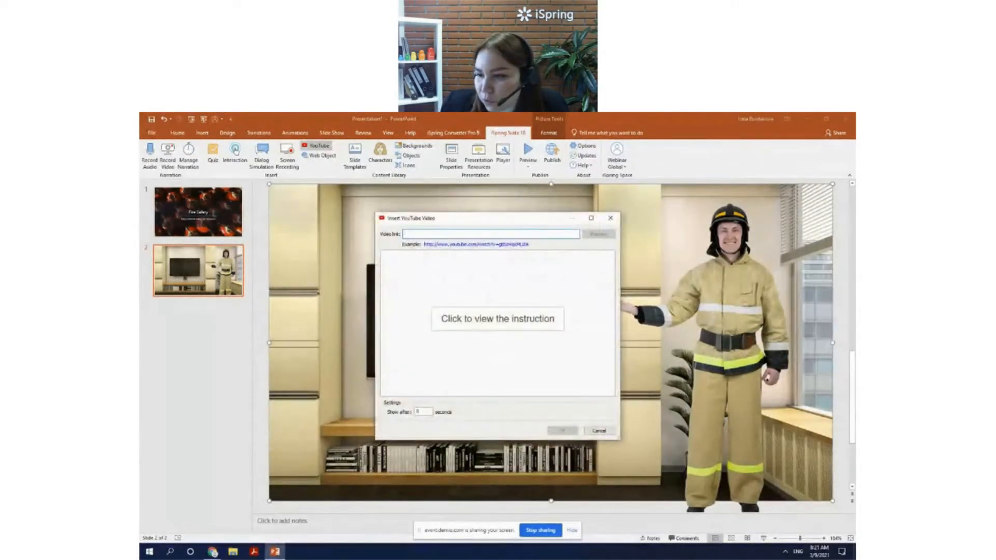
pyautogui.hotkey('alt', 'Tab')
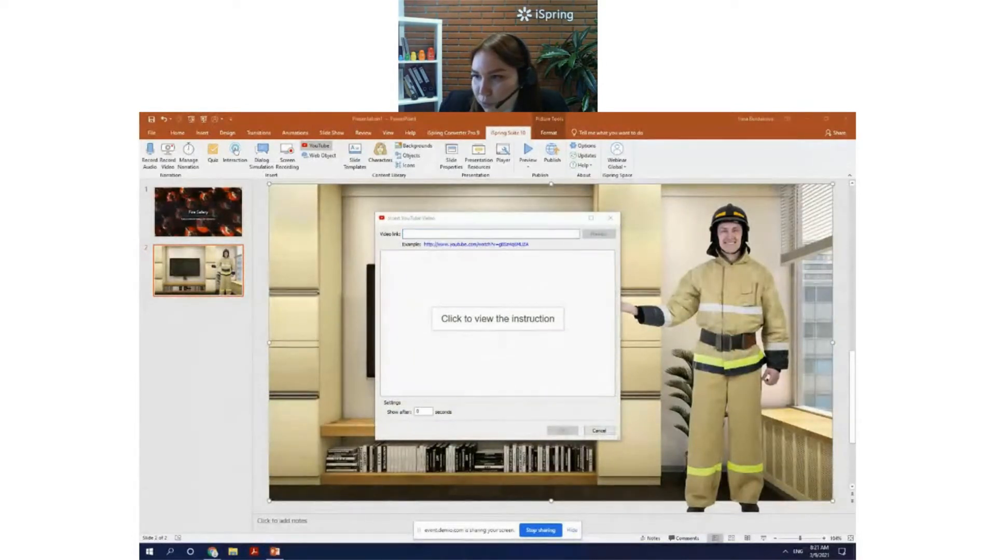
pyautogui.click(484, 232)
pyautogui.write('https://youtu.be/cFsSpEteog')
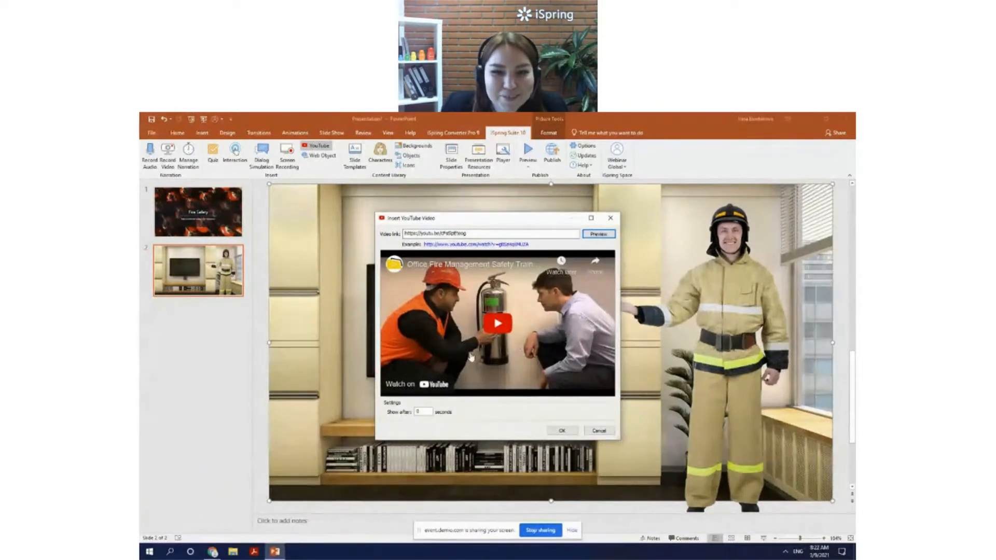
pyautogui.click(562, 430)
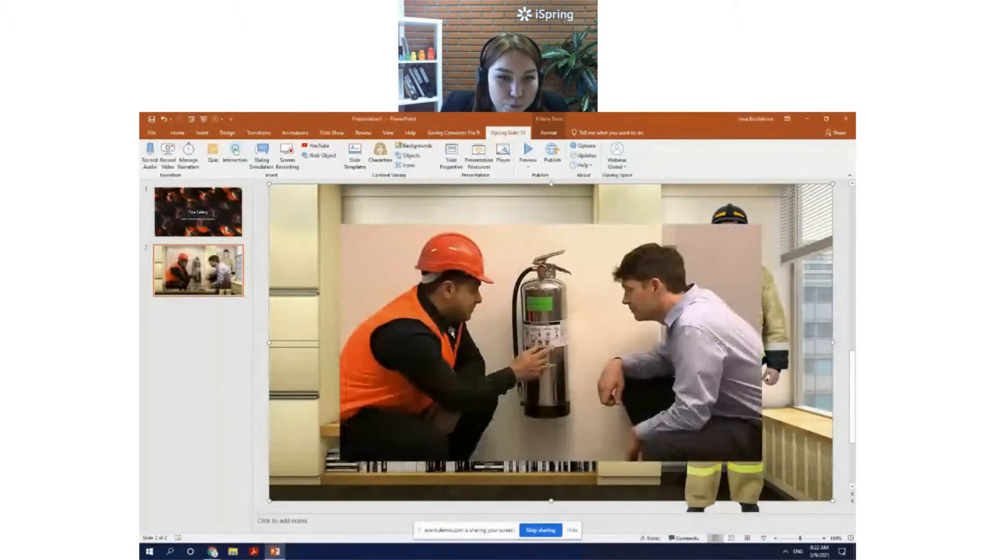
# Shrink the video and position it inside the frame of the wall-mounted television on slide 2
pyautogui.moveTo(335, 221); pyautogui.dragTo(544, 334)
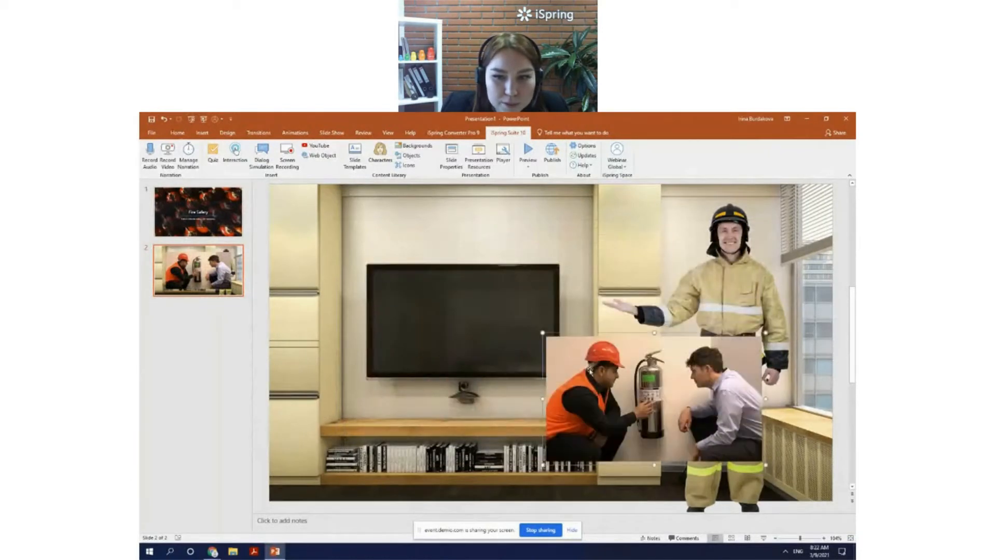
pyautogui.moveTo(600, 381); pyautogui.dragTo(419, 308)
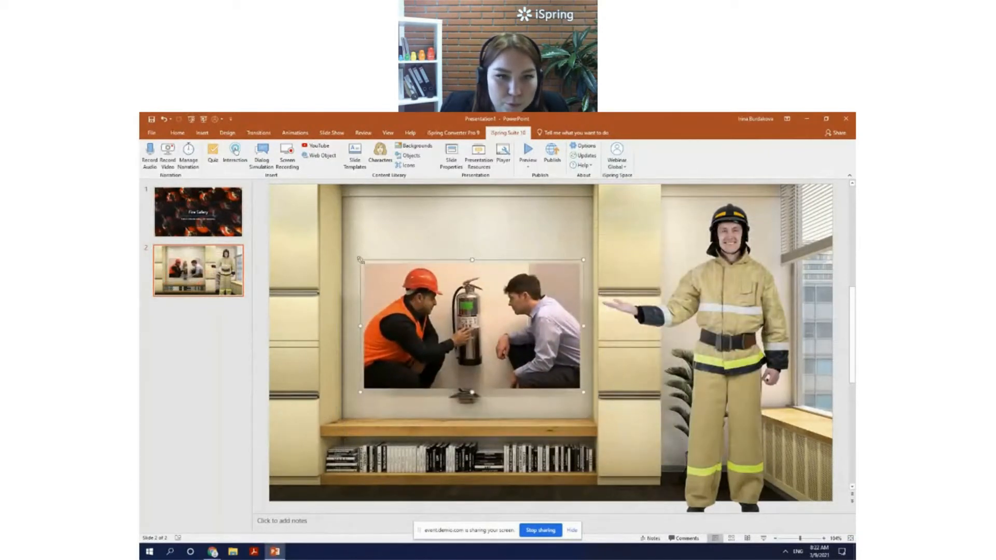
pyautogui.moveTo(365, 266)
pyautogui.mouseDown()
pyautogui.moveTo(384, 270)
pyautogui.moveTo(365, 262)
pyautogui.moveTo(373, 270)
pyautogui.mouseUp()
pyautogui.moveTo(421, 312); pyautogui.dragTo(408, 301)
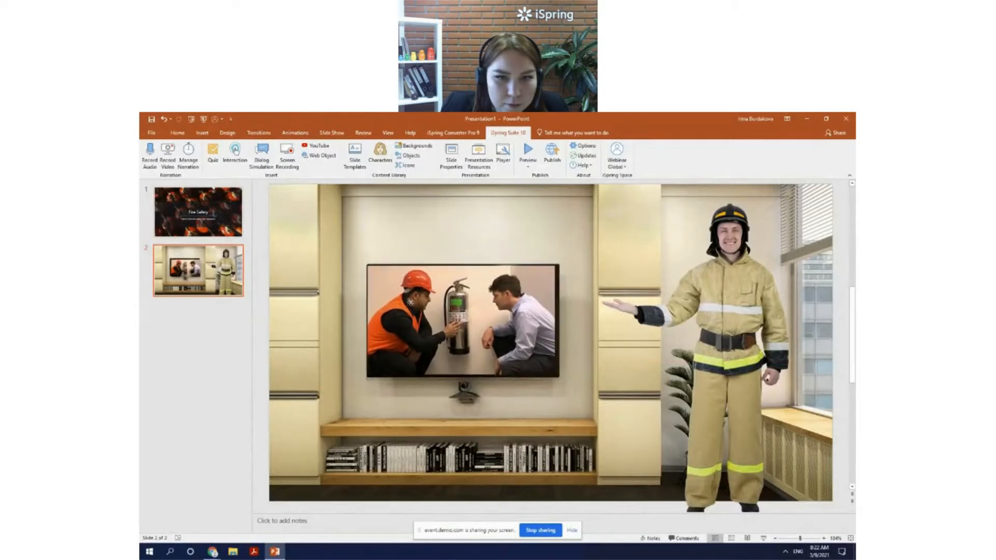
pyautogui.moveTo(364, 261); pyautogui.dragTo(373, 270)
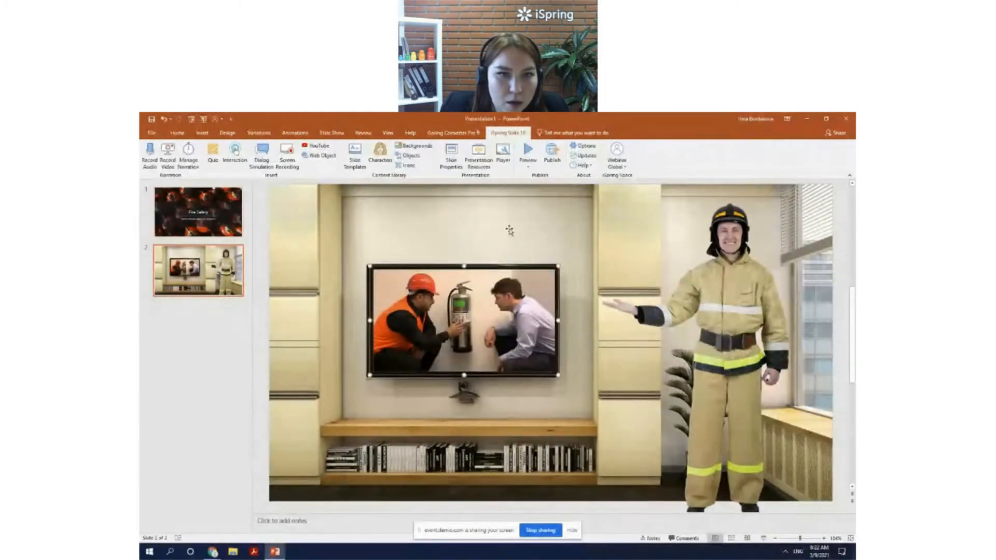
# Open the gallery of shapes available for insertion on slide 2
pyautogui.click(510, 231)
pyautogui.click(203, 133)
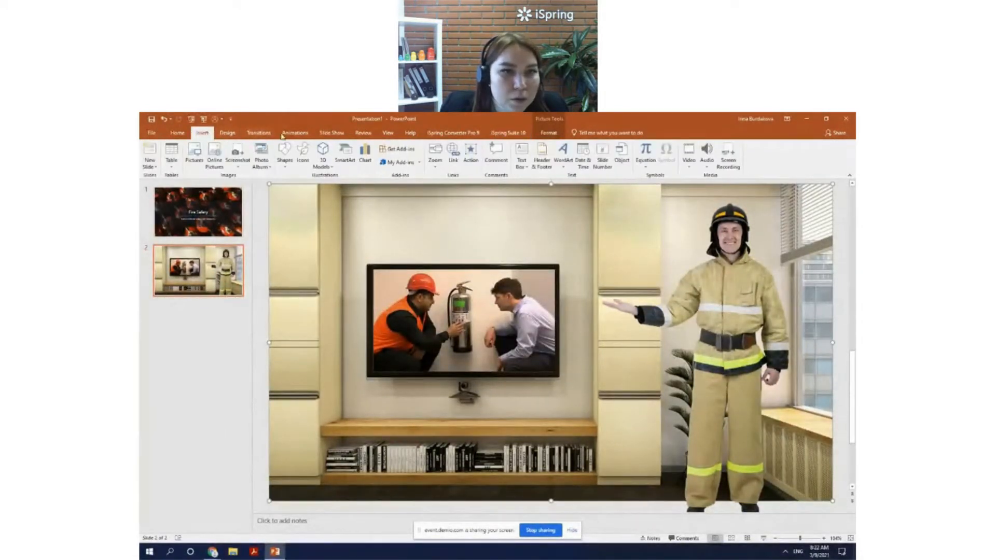
pyautogui.click(284, 153)
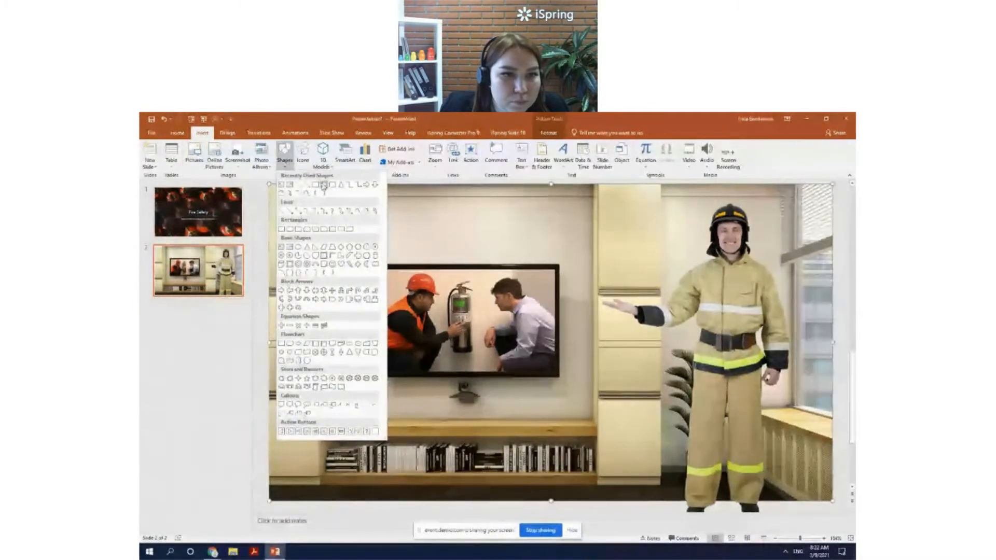
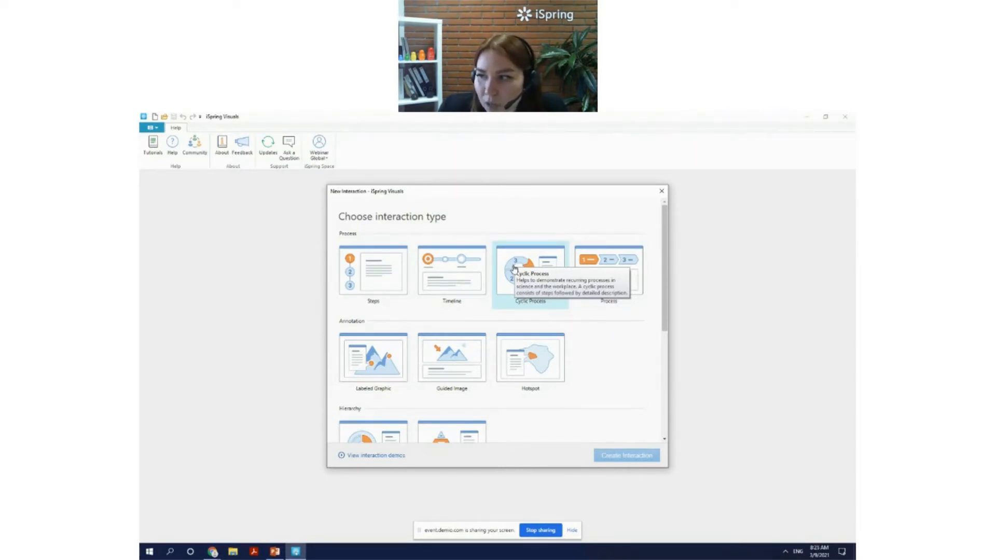
# Create a new Steps interaction in iSpring Visuals and add two more steps after Step 3
pyautogui.click(383, 290)
pyautogui.click(626, 456)
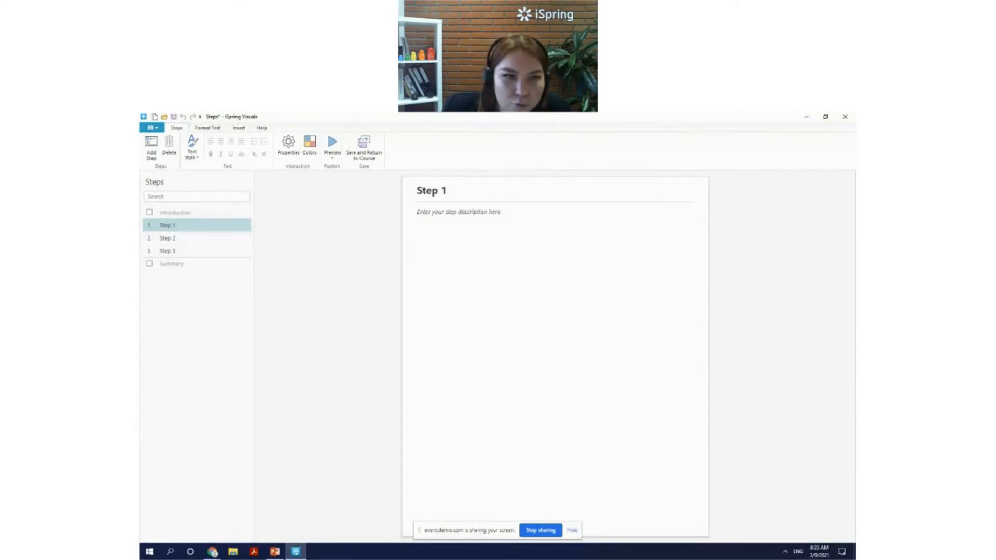
pyautogui.click(185, 239)
pyautogui.click(184, 252)
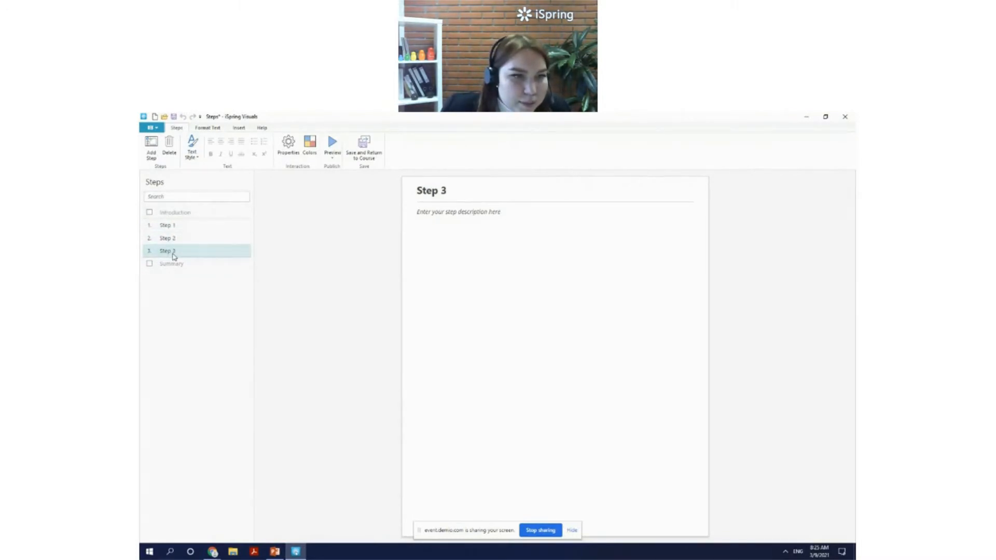
pyautogui.click(152, 155)
pyautogui.click(153, 159)
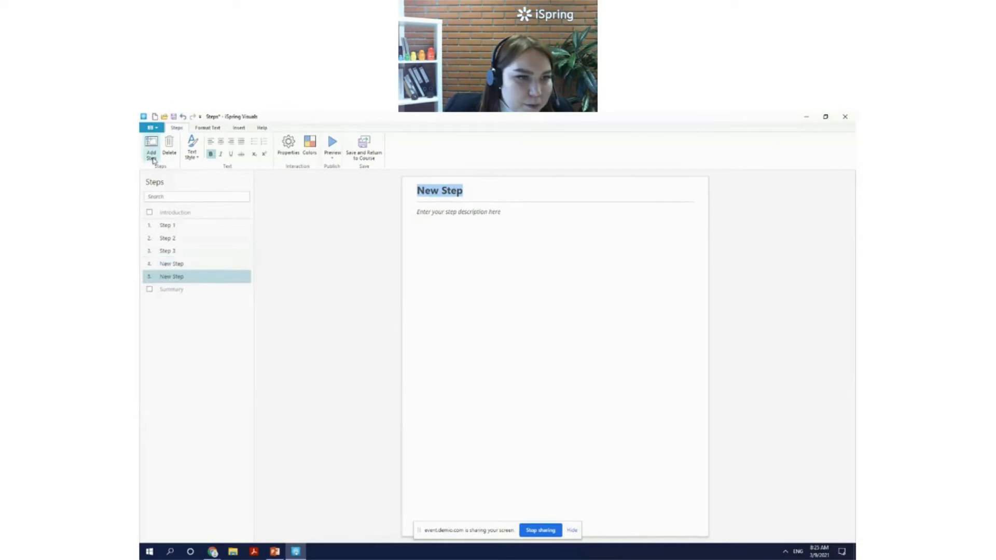
# Insert the picture of the open-plan office with desks and computers into the description of Step 1
pyautogui.click(181, 225)
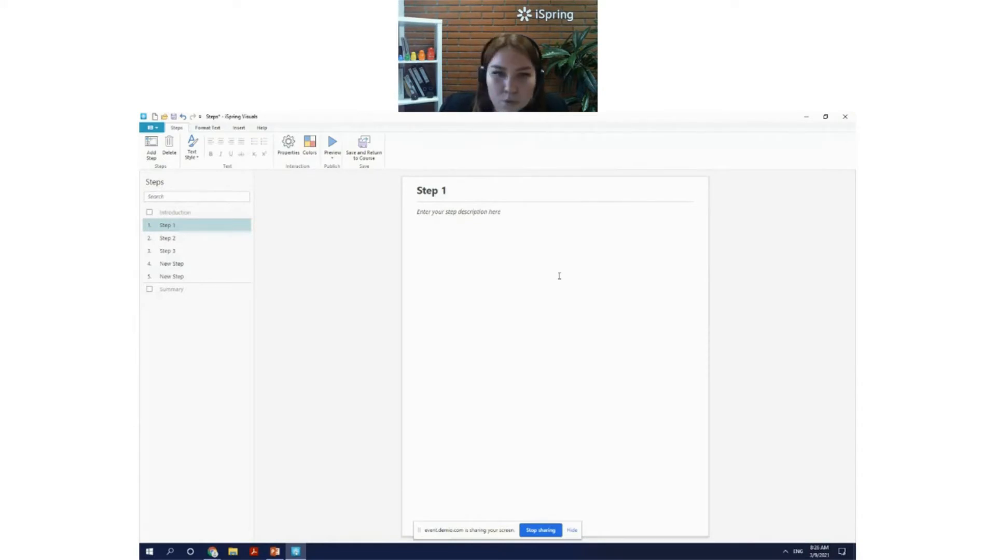
pyautogui.click(483, 244)
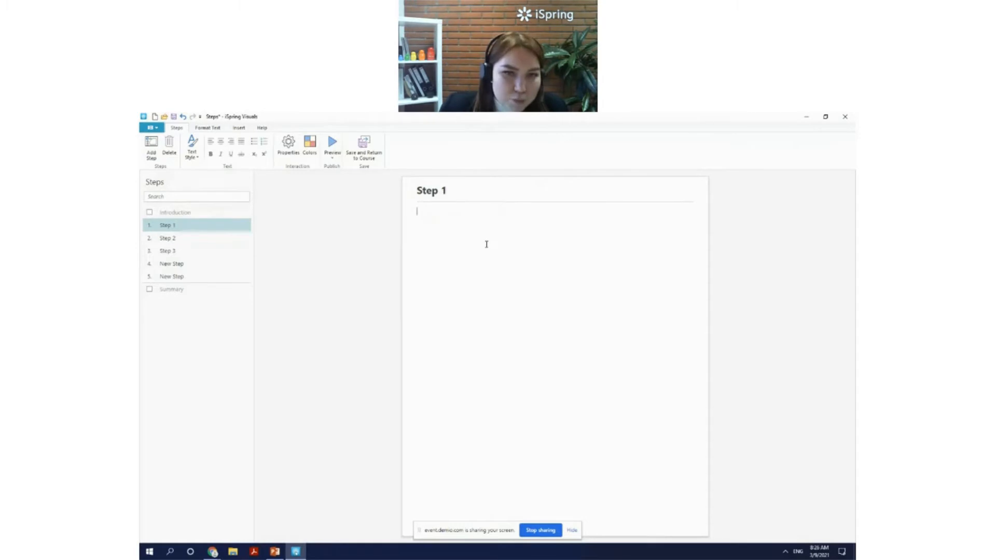
pyautogui.rightClick(448, 235)
pyautogui.click(423, 227)
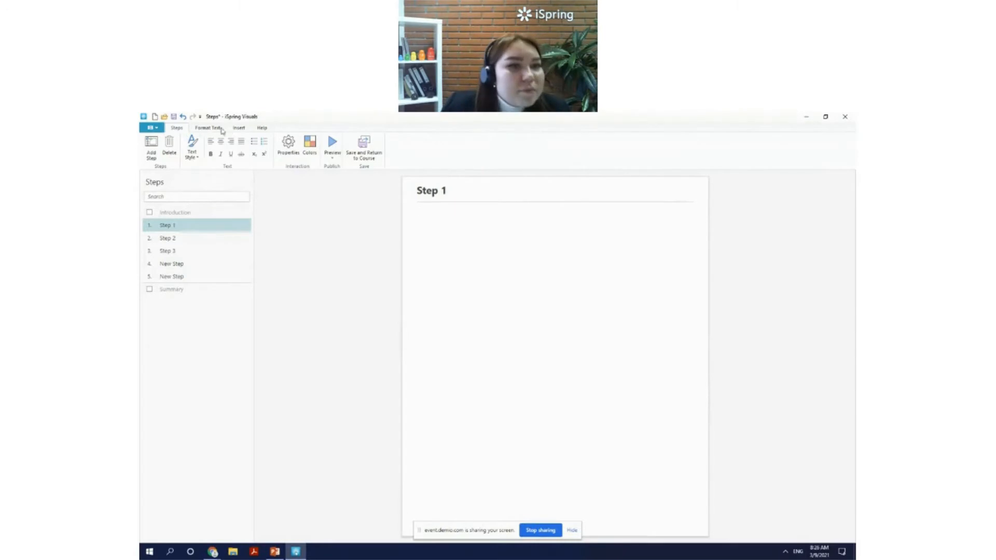
pyautogui.click(245, 129)
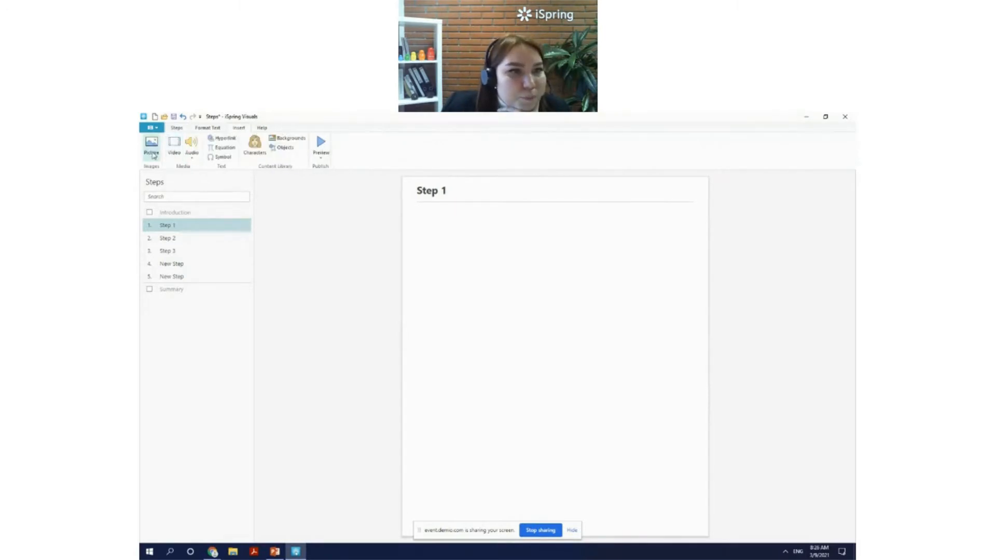
pyautogui.click(152, 148)
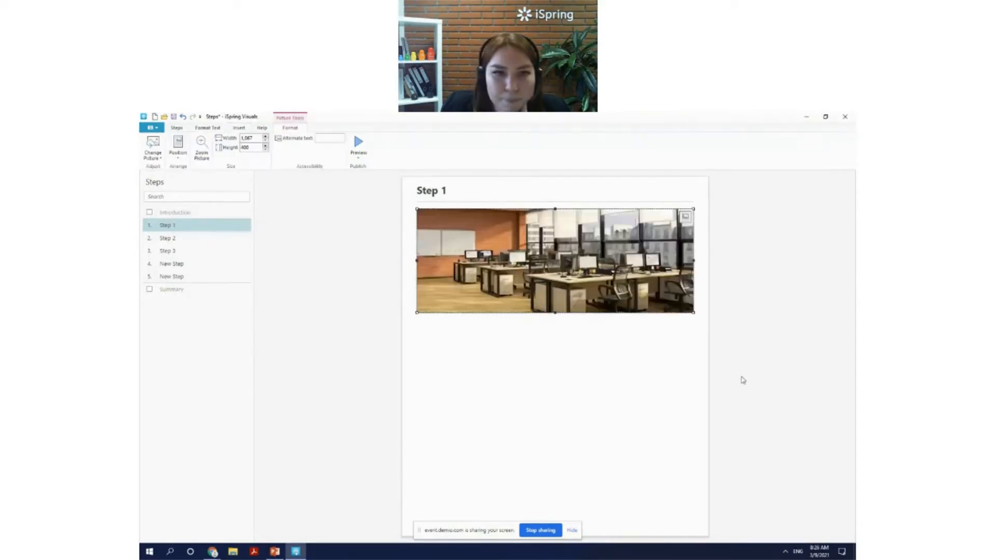
# Insert the picture of a phone dialing 911 into the description of Step 2
pyautogui.click(163, 237)
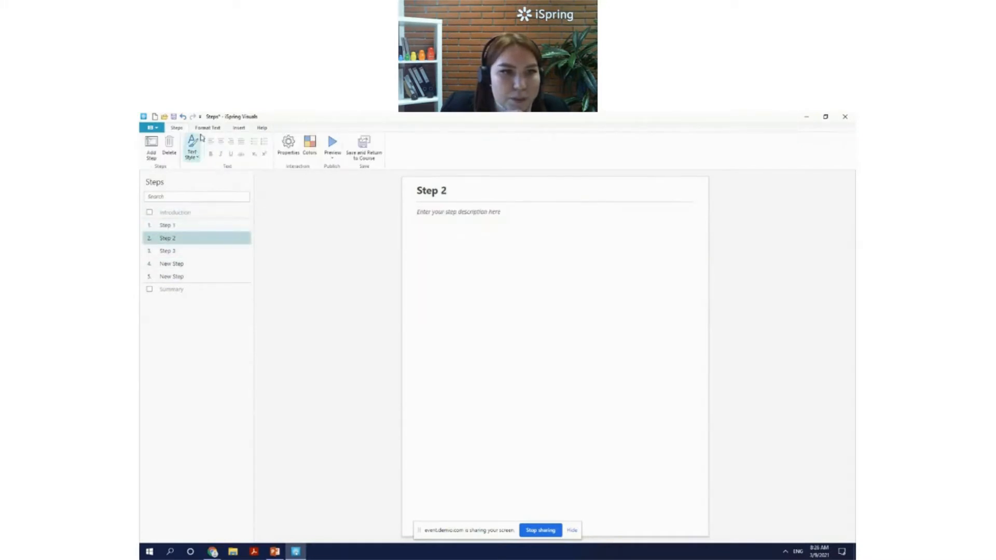
pyautogui.click(238, 129)
pyautogui.click(474, 263)
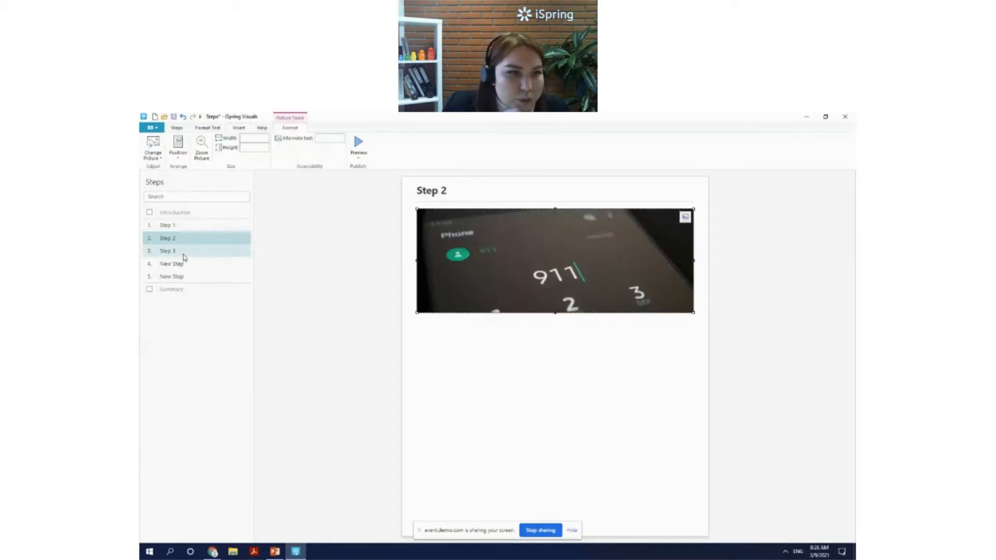
pyautogui.click(182, 253)
pyautogui.click(151, 146)
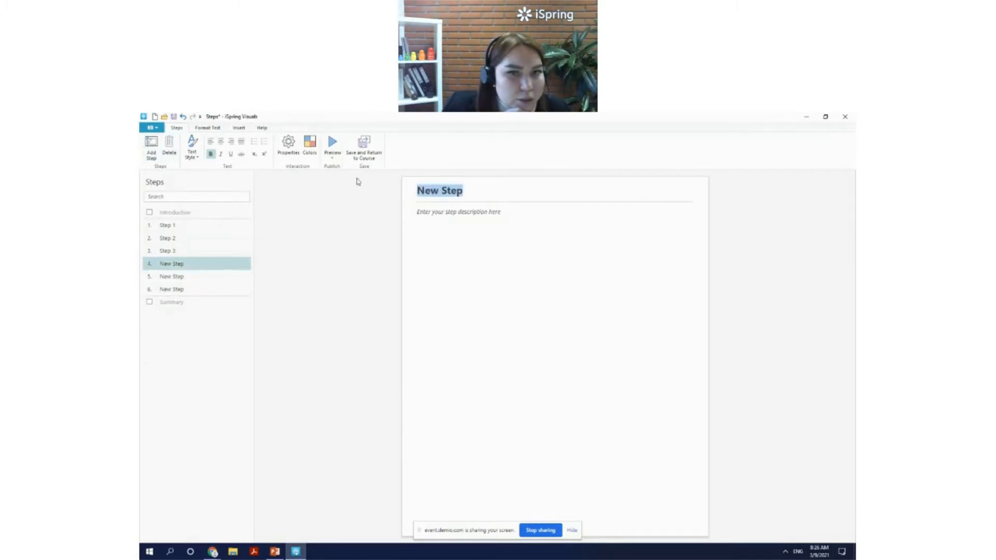
pyautogui.click(238, 129)
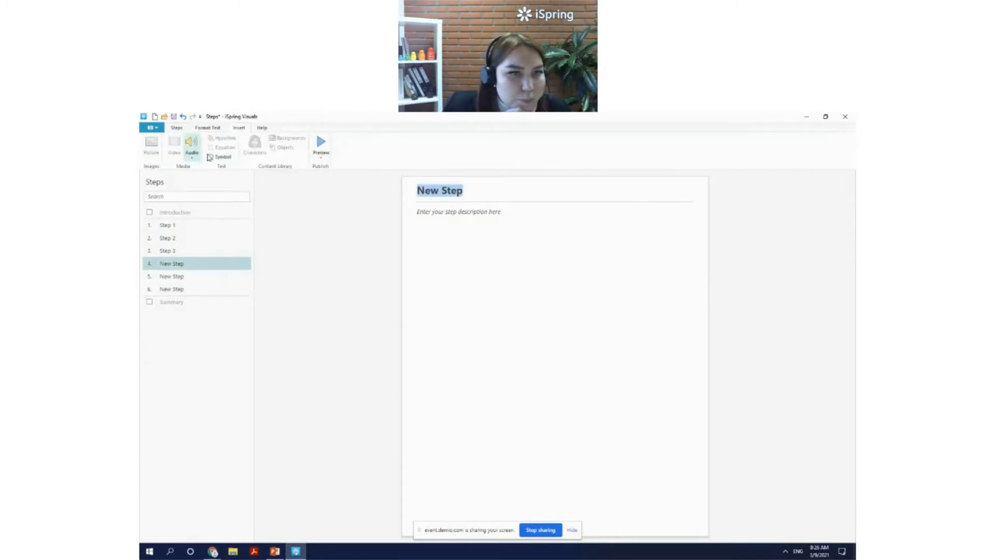
pyautogui.click(439, 241)
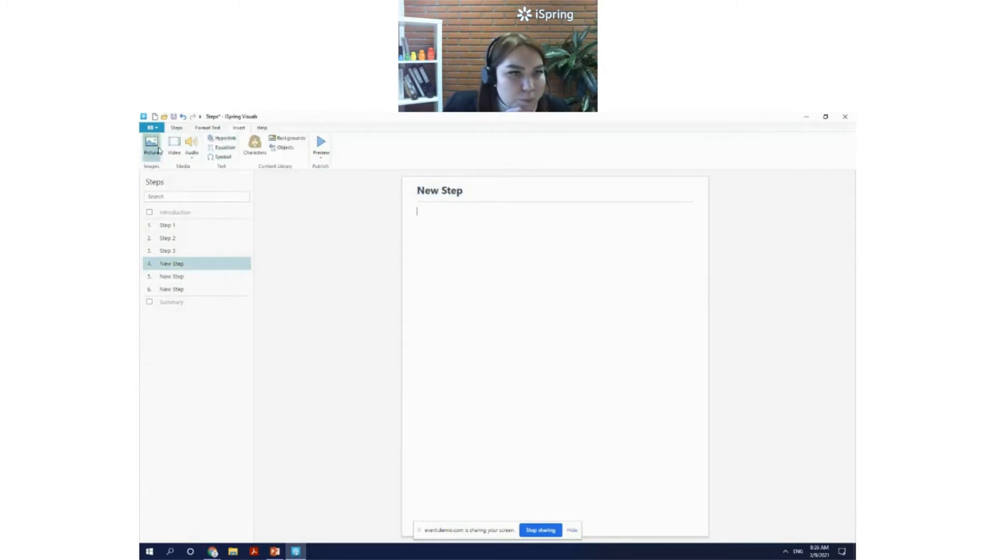
pyautogui.click(152, 146)
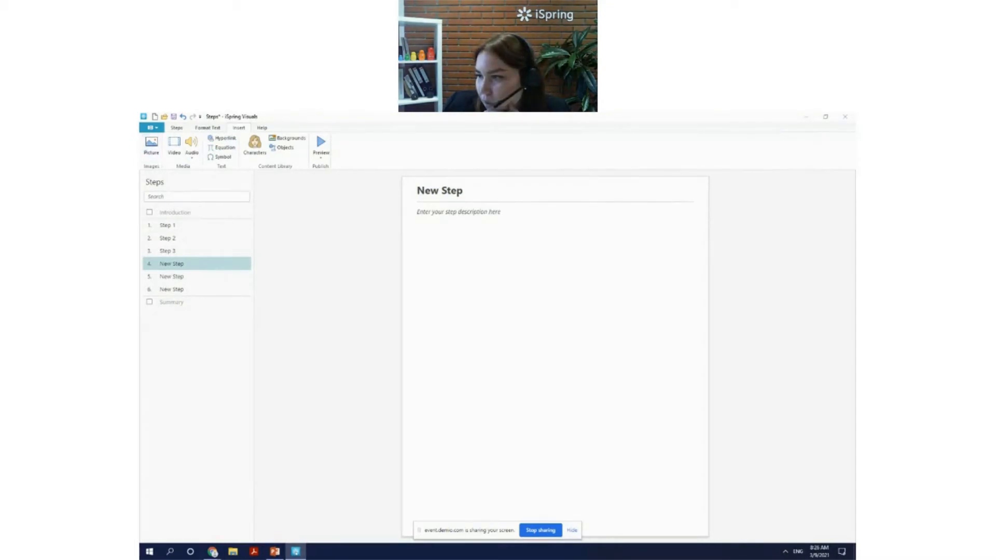
pyautogui.click(178, 277)
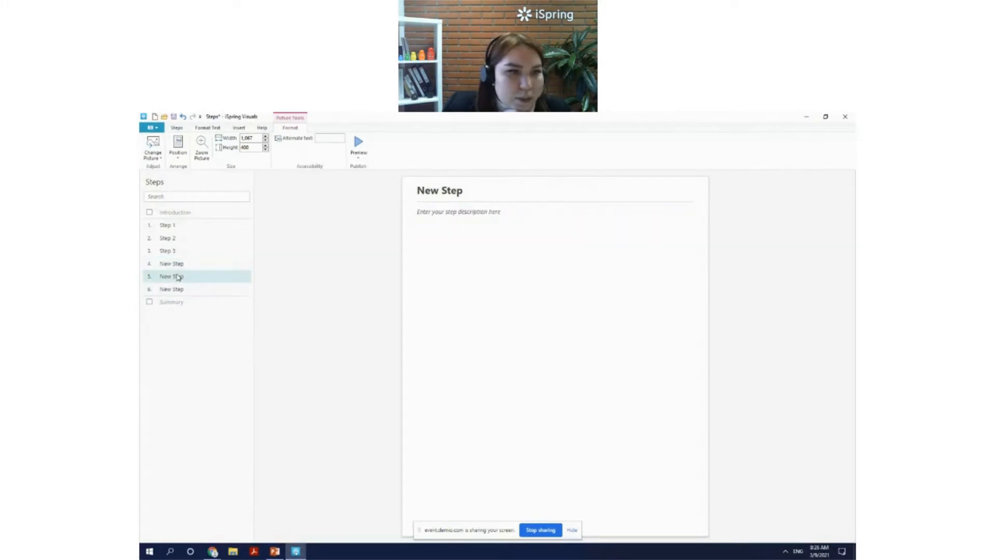
pyautogui.click(175, 265)
pyautogui.click(240, 128)
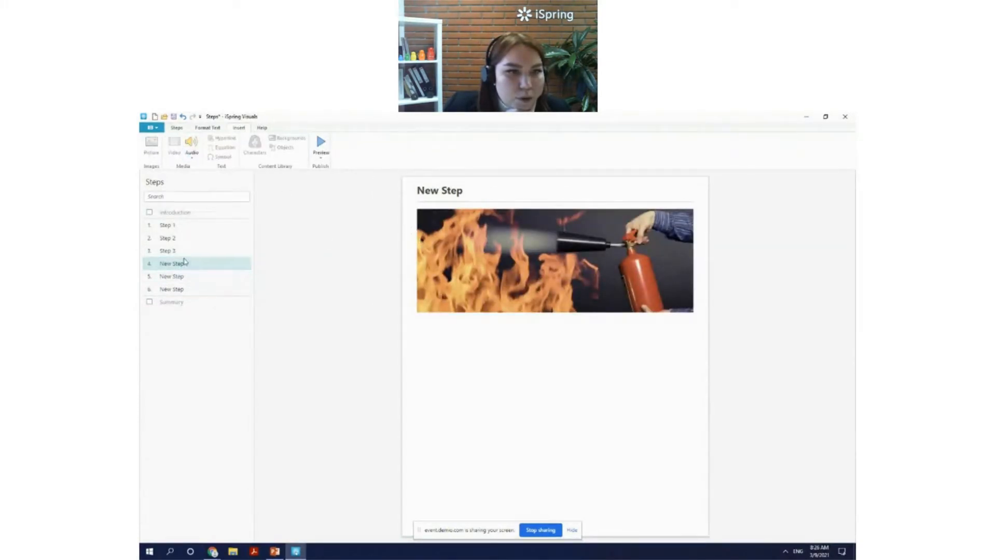
pyautogui.click(181, 252)
pyautogui.click(194, 264)
pyautogui.click(463, 270)
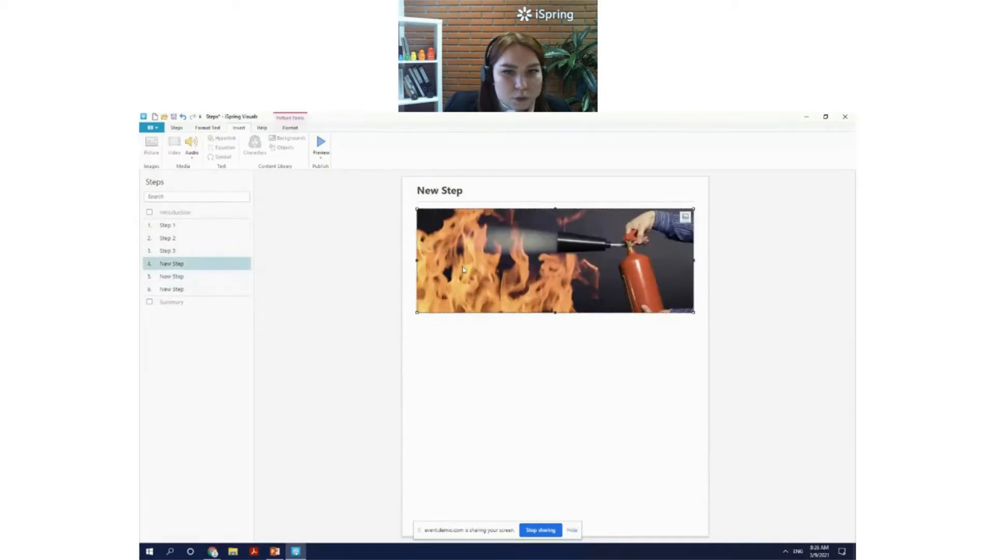
pyautogui.press('Delete')
# Insert the picture of a fire extinguisher spraying flames into the description of Step 3
pyautogui.click(241, 251)
pyautogui.click(430, 235)
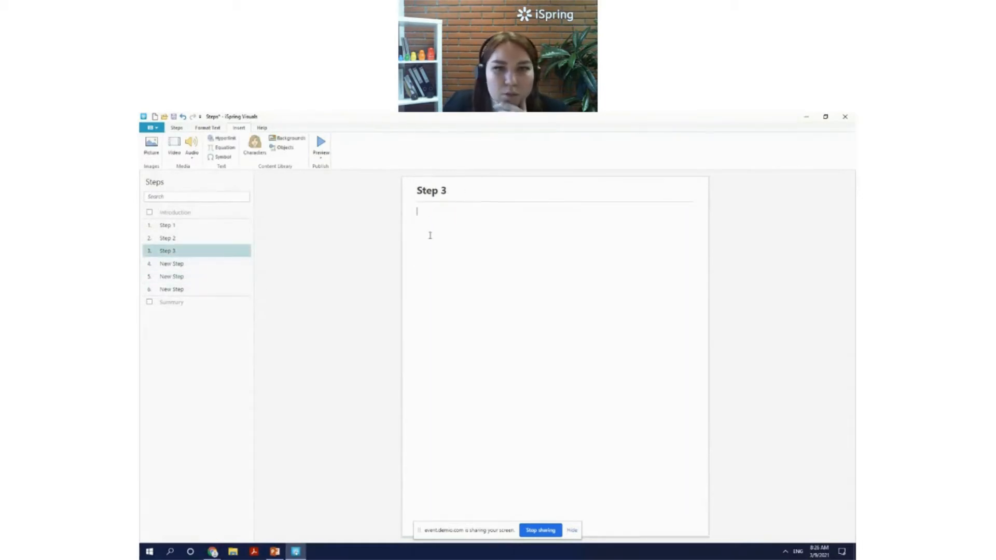
pyautogui.click(157, 152)
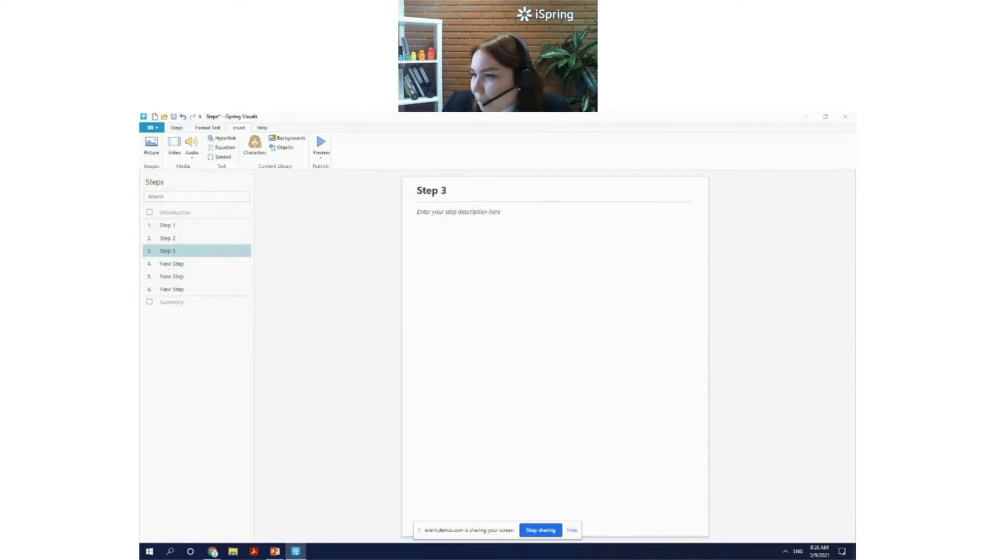
pyautogui.doubleClick(375, 281)
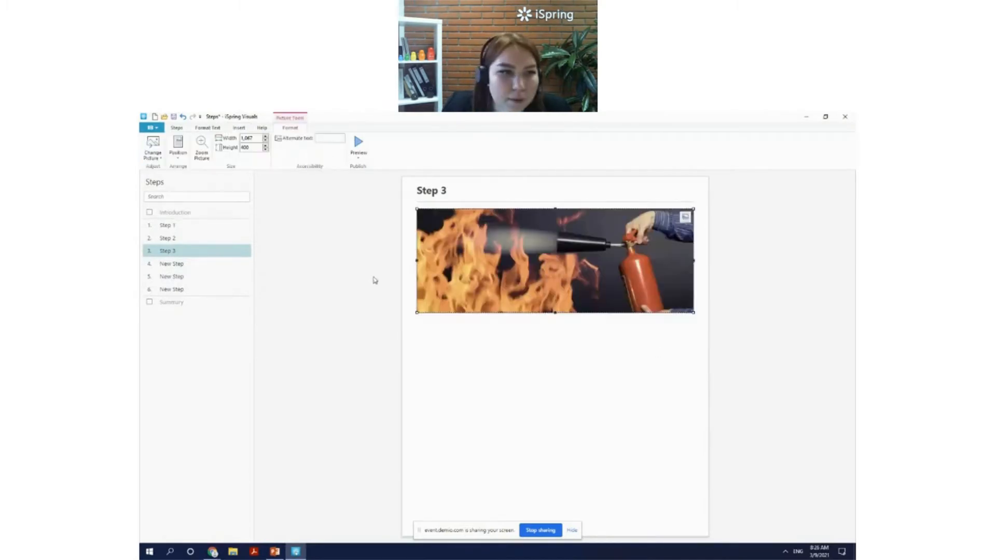
# Insert the picture of a crowd heading for the emergency exit into the description of the fourth step
pyautogui.click(189, 265)
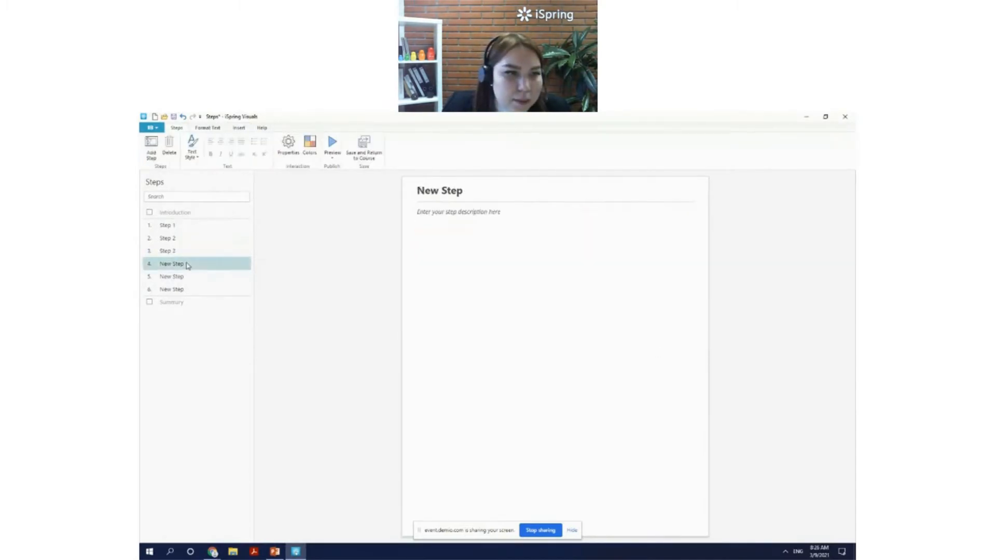
pyautogui.click(238, 128)
pyautogui.click(510, 257)
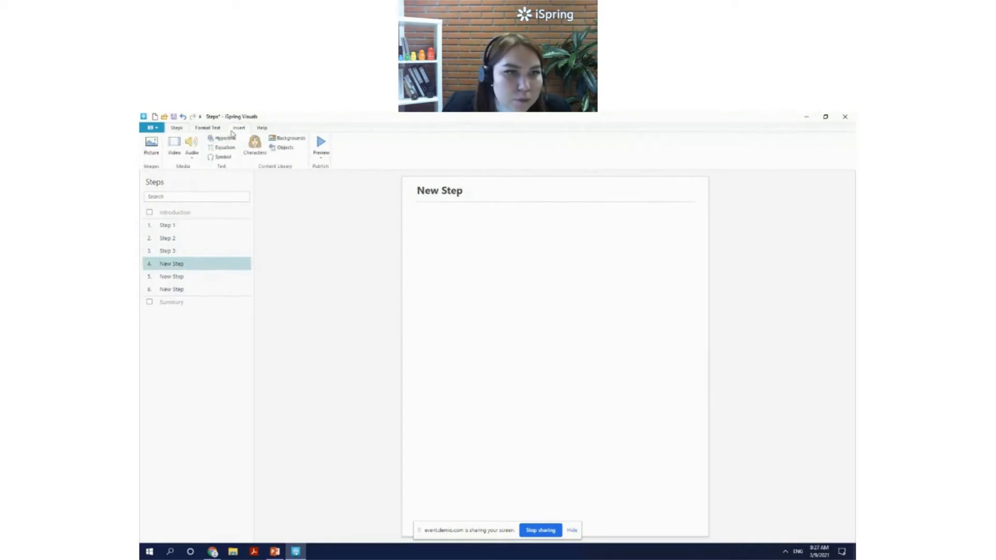
pyautogui.click(151, 146)
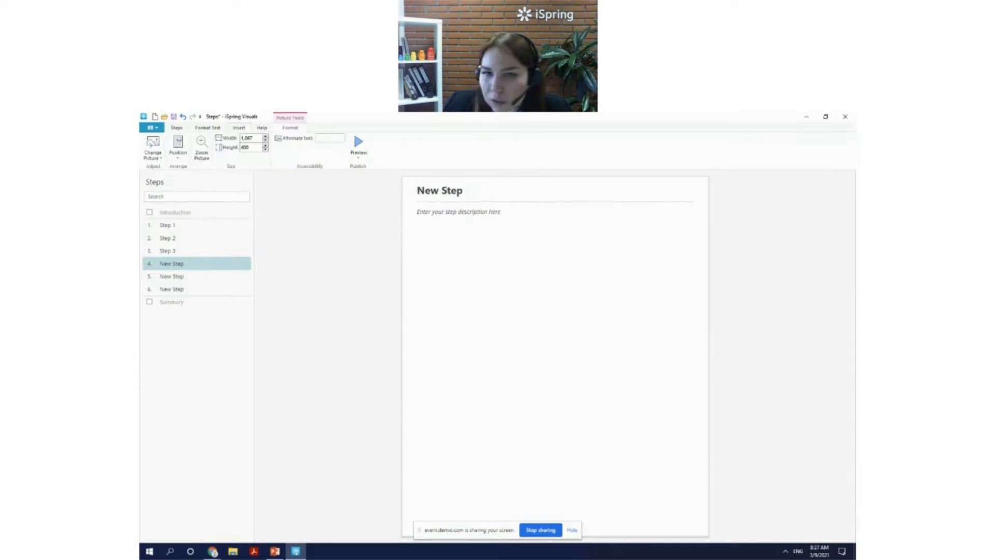
# Delete the surplus sixth step and insert the picture of a hand holding a tally counter into the fifth step's description
pyautogui.click(173, 292)
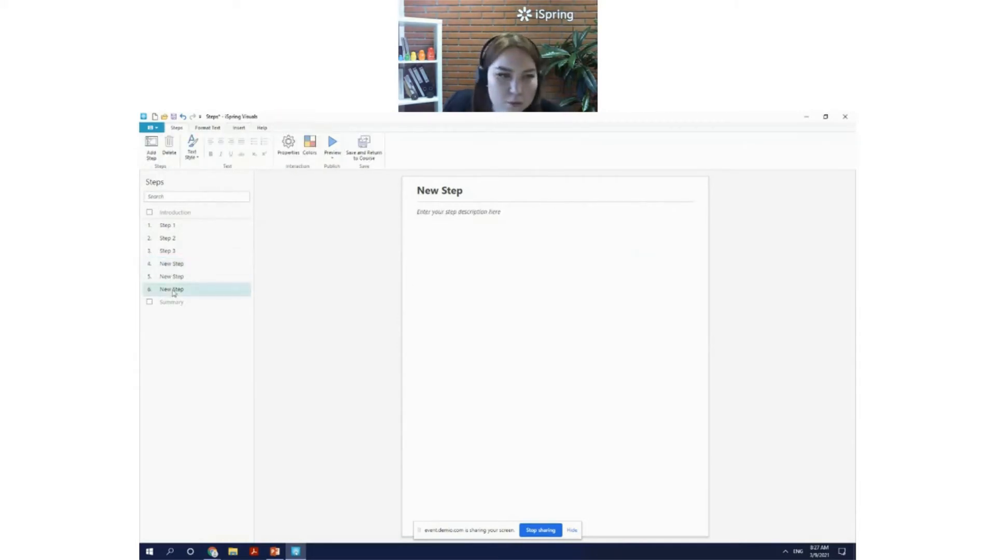
pyautogui.press('Delete')
pyautogui.click(171, 278)
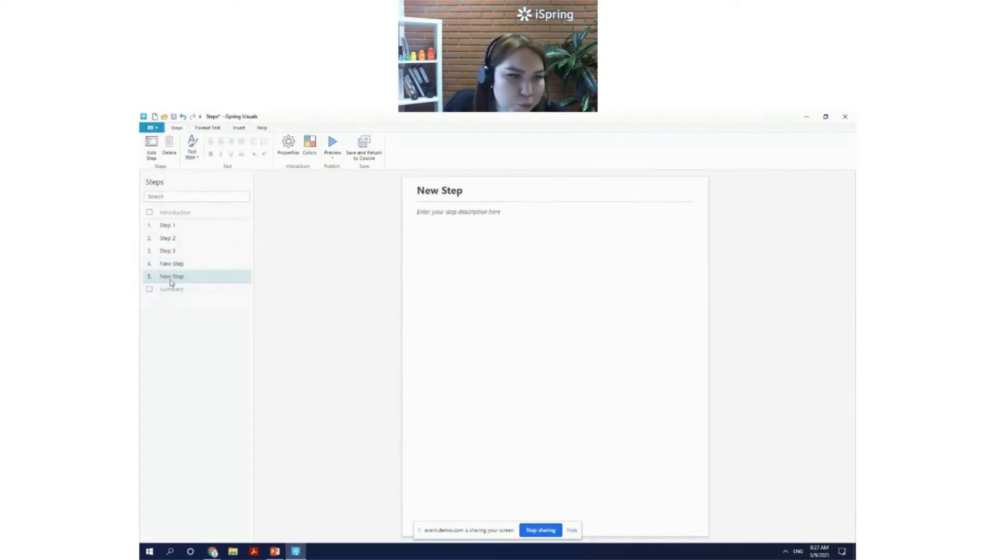
pyautogui.click(239, 127)
pyautogui.click(472, 251)
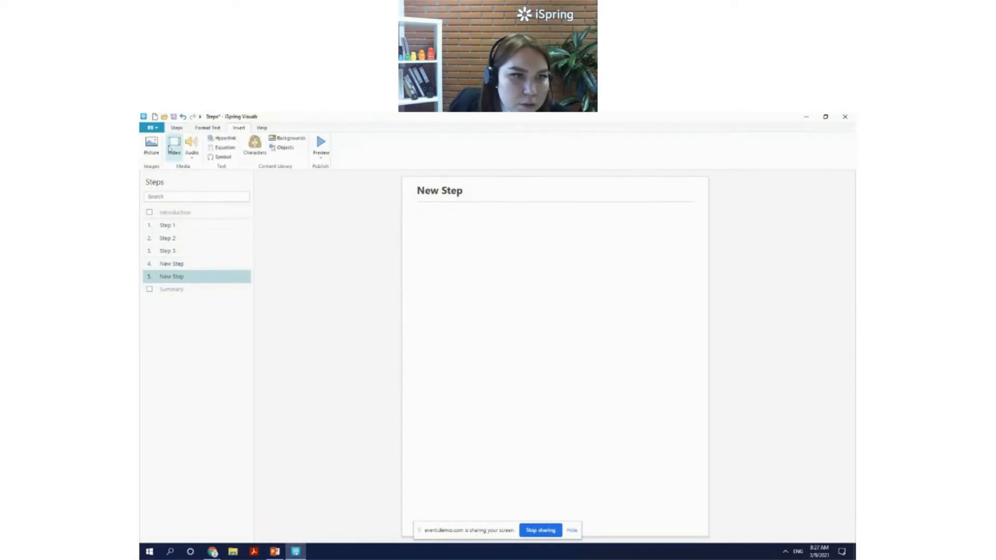
pyautogui.click(152, 147)
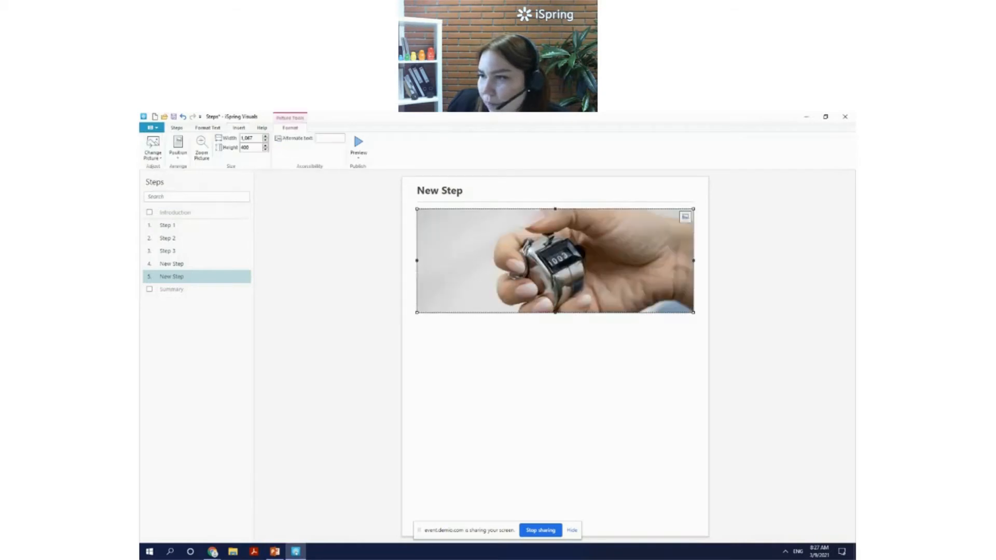
# Retitle the first step "Step 1. Analyze the Situation." and add the "The key thing is: don't panic" text with its four questions below the picture
pyautogui.click(182, 229)
pyautogui.click(195, 264)
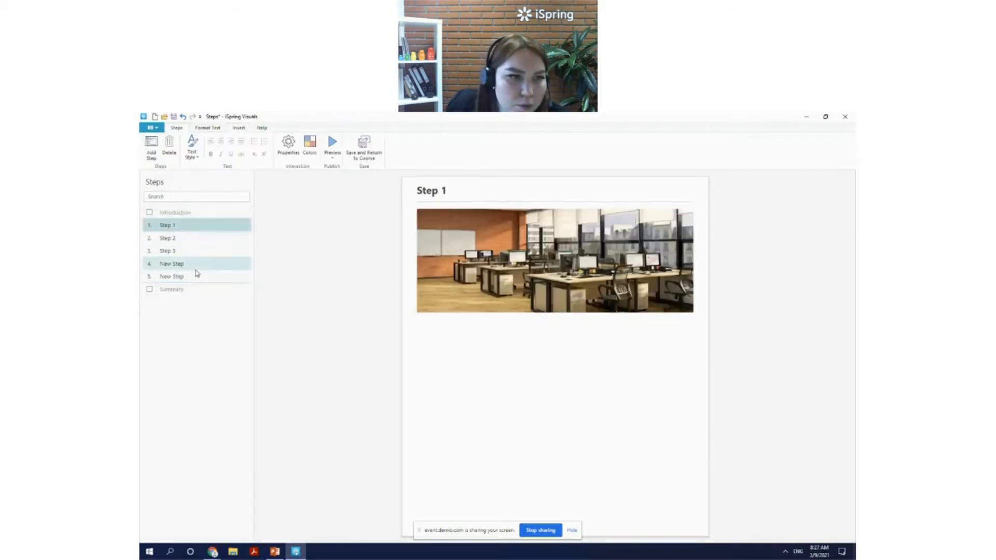
pyautogui.click(191, 227)
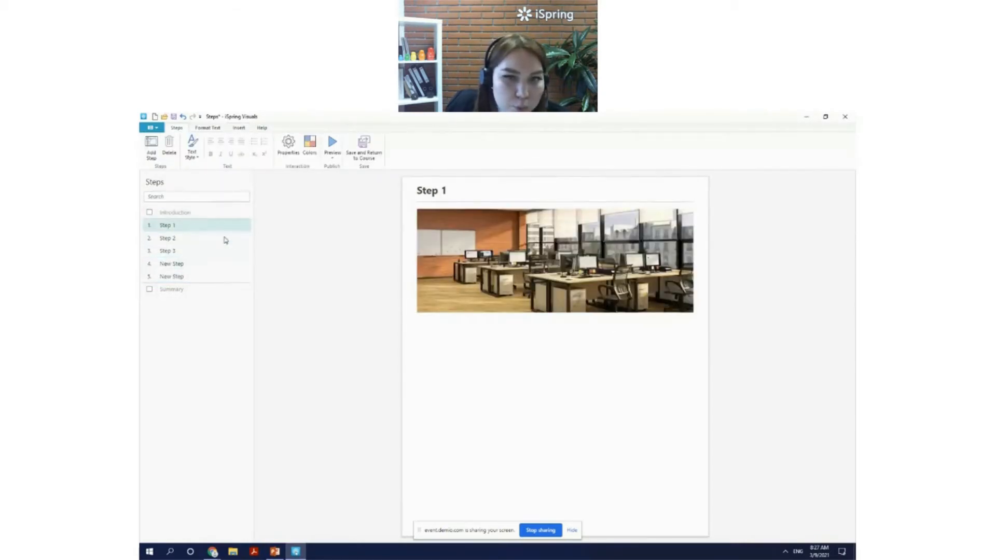
pyautogui.moveTo(500, 192); pyautogui.dragTo(413, 193)
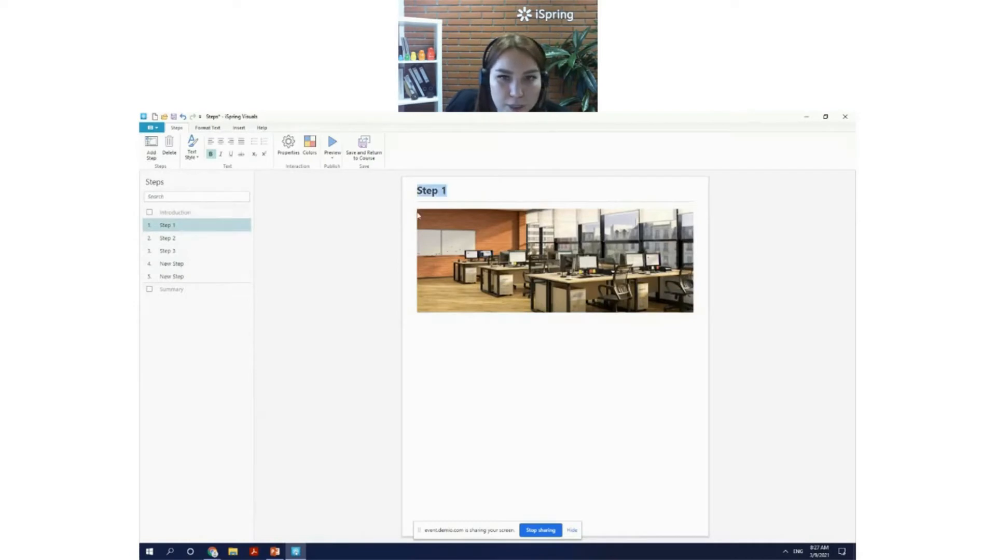
pyautogui.click(456, 192)
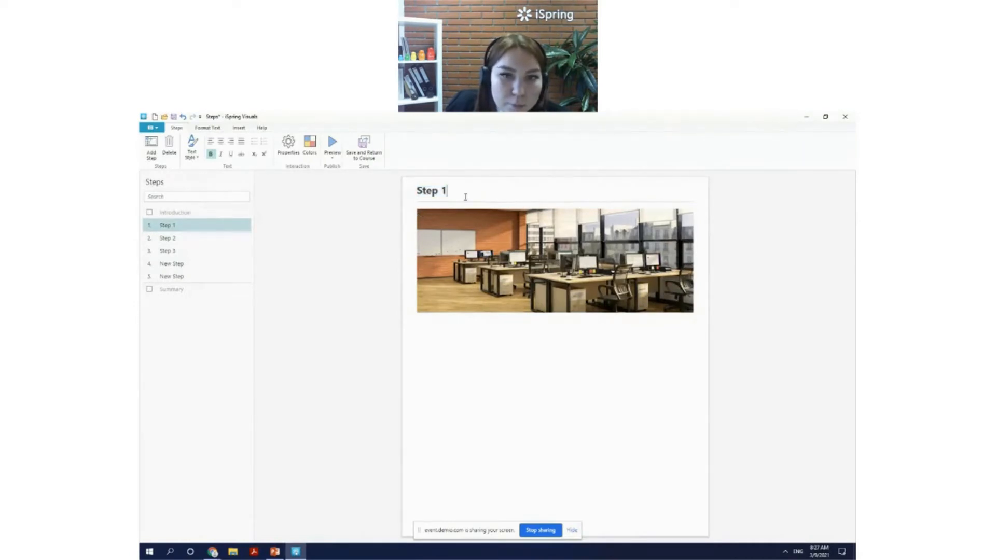
pyautogui.moveTo(472, 192); pyautogui.dragTo(415, 191)
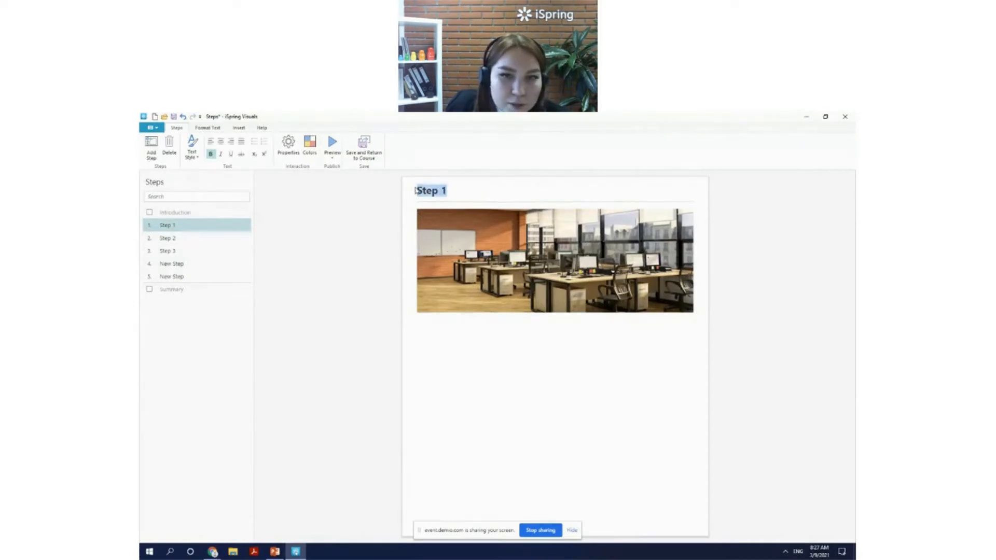
pyautogui.click(531, 366)
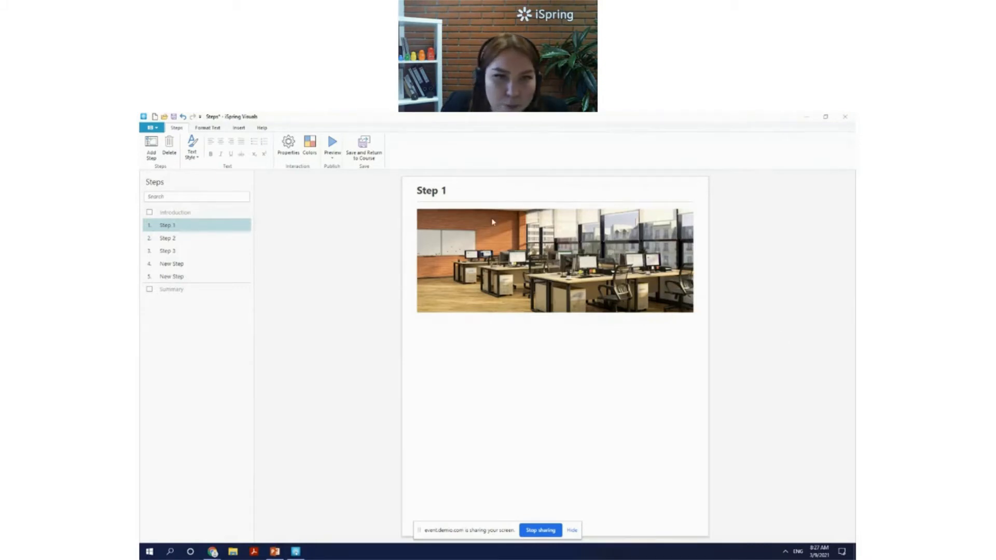
pyautogui.moveTo(448, 191); pyautogui.dragTo(421, 193)
pyautogui.write('Step 1.  Analyze the Situation.')
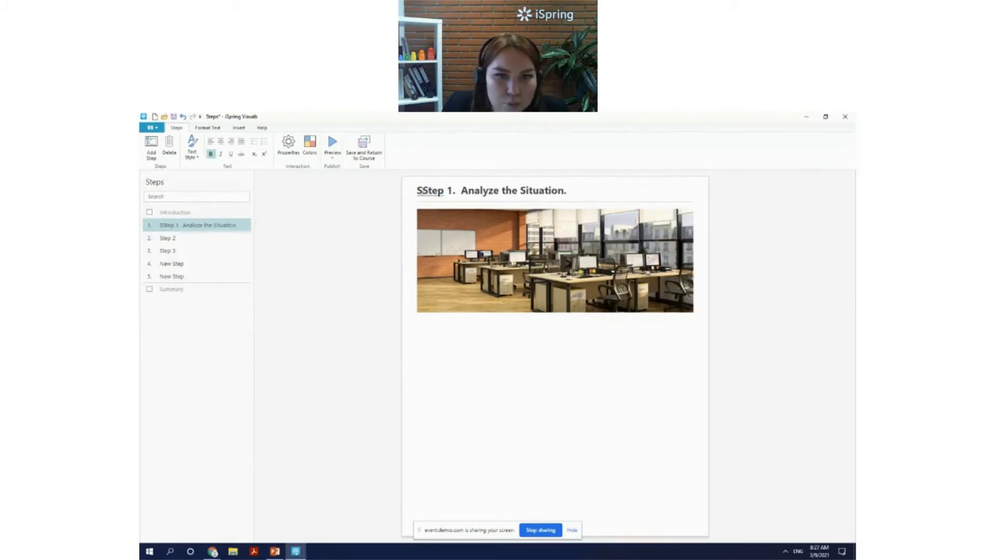
pyautogui.click(423, 191)
pyautogui.press('BackSpace')
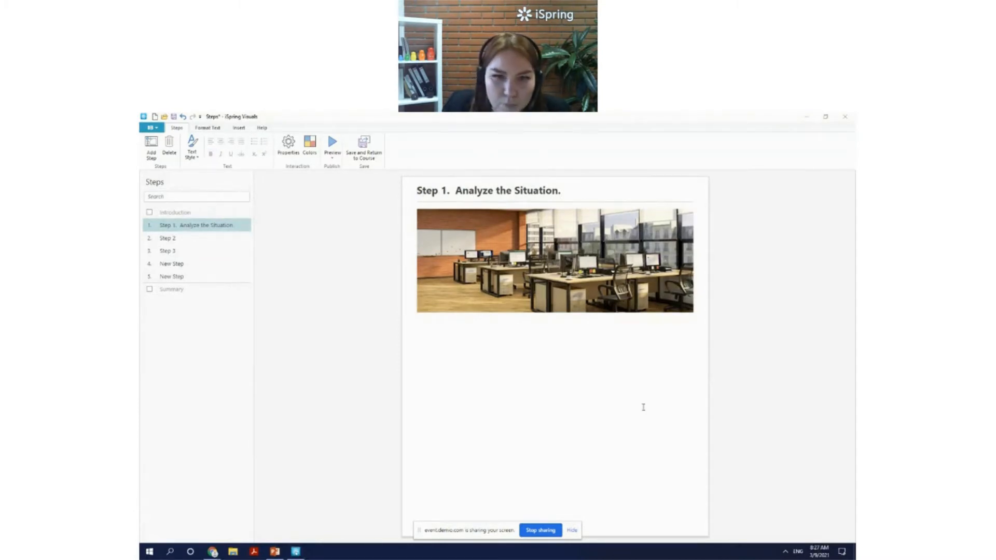
pyautogui.click(554, 406)
pyautogui.write("The key thing is: don't panic. Look around and answer these questions: What is the danger to me? What threatens other people? Where am I? Where are the fire exits?")
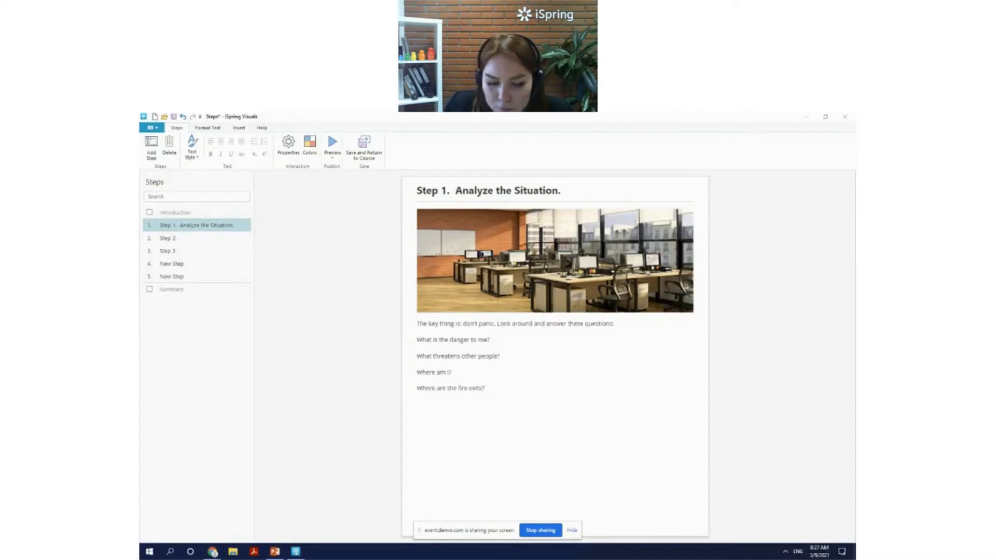
# Retitle the second step "Step 2. Call 9-1-1" and add the text about calling quickly and what to tell a dispatcher below the picture
pyautogui.click(202, 238)
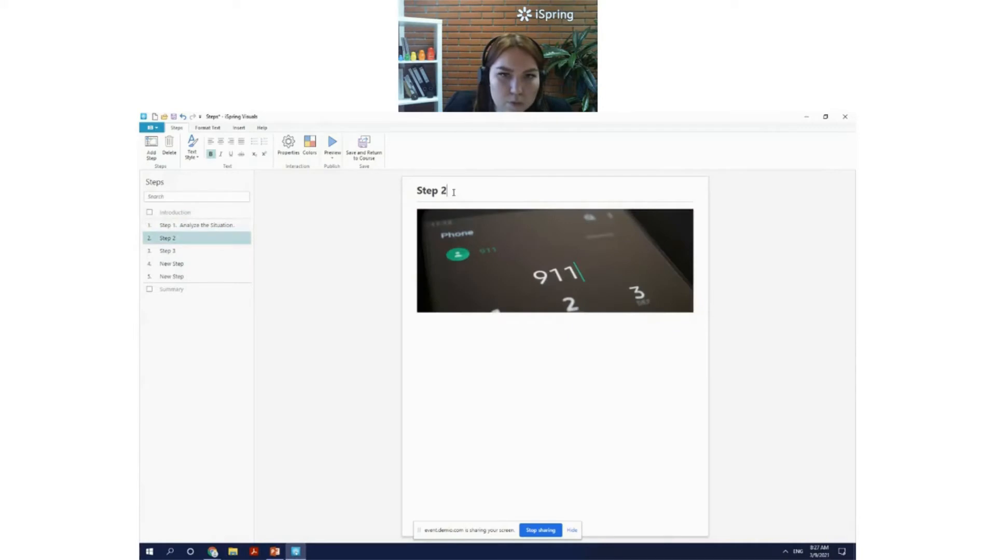
pyautogui.moveTo(453, 191); pyautogui.dragTo(376, 195)
pyautogui.write('Step 2. Call 9-1-1')
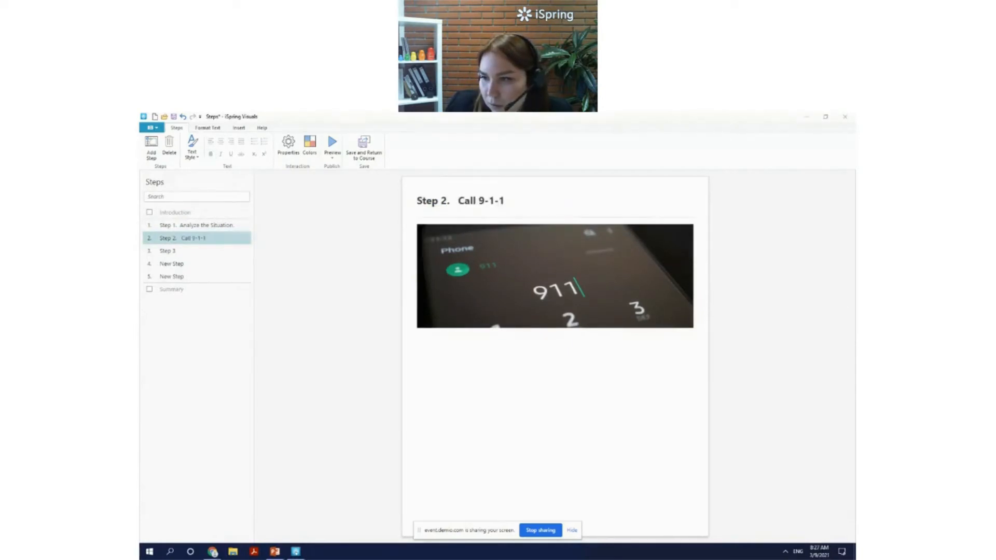
pyautogui.click(536, 421)
pyautogui.write('The quicker you call, the more chance you have to be saved. Tell a dispatcher: The detailed address (street and building number) The place of the fire (floor, room) Your full name Your phone number')
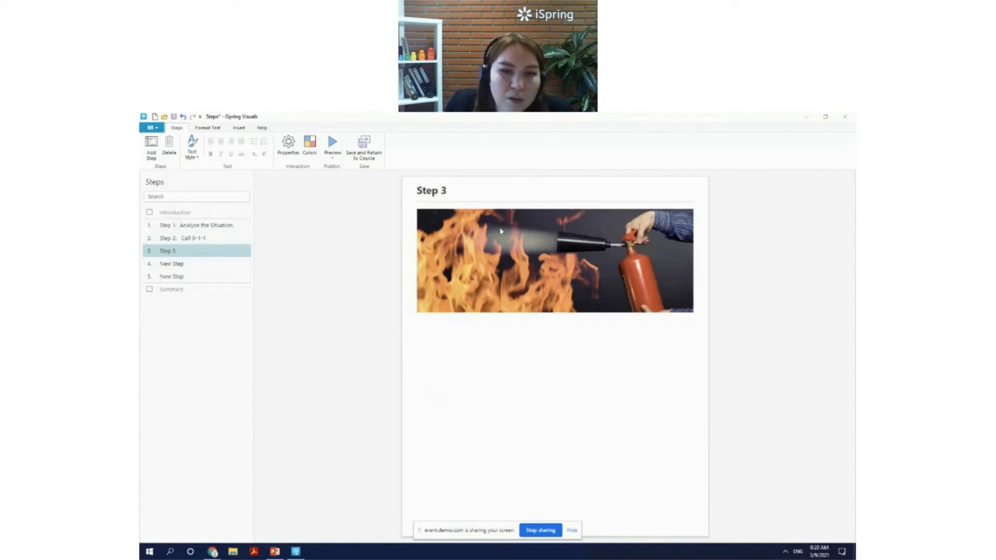
# Retitle the third step "Step 3. Take Measures" and add the text about turning off the electricity and dousing the flames below the picture
pyautogui.moveTo(448, 191); pyautogui.dragTo(389, 193)
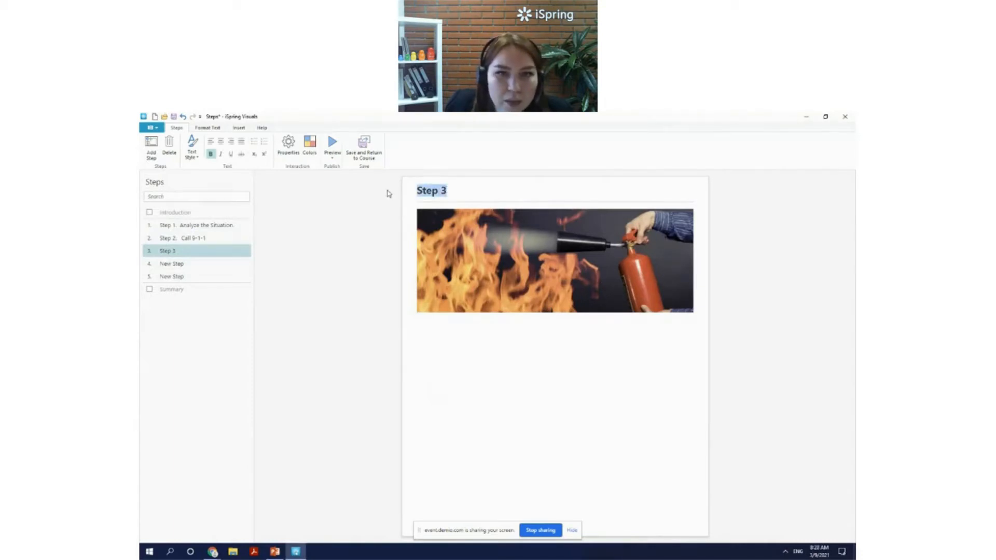
pyautogui.write('Step 3.\tTake Measures')
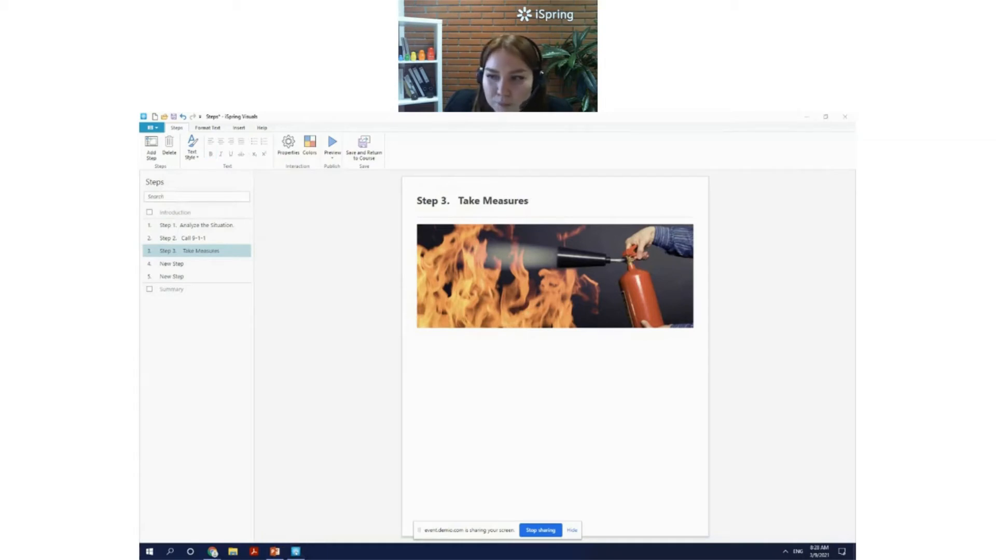
pyautogui.click(487, 424)
pyautogui.write("Turn off the electricity in the building if you can. If the fire has just started and hasn't spread to the furniture and walls, try to douse the flames on your own.")
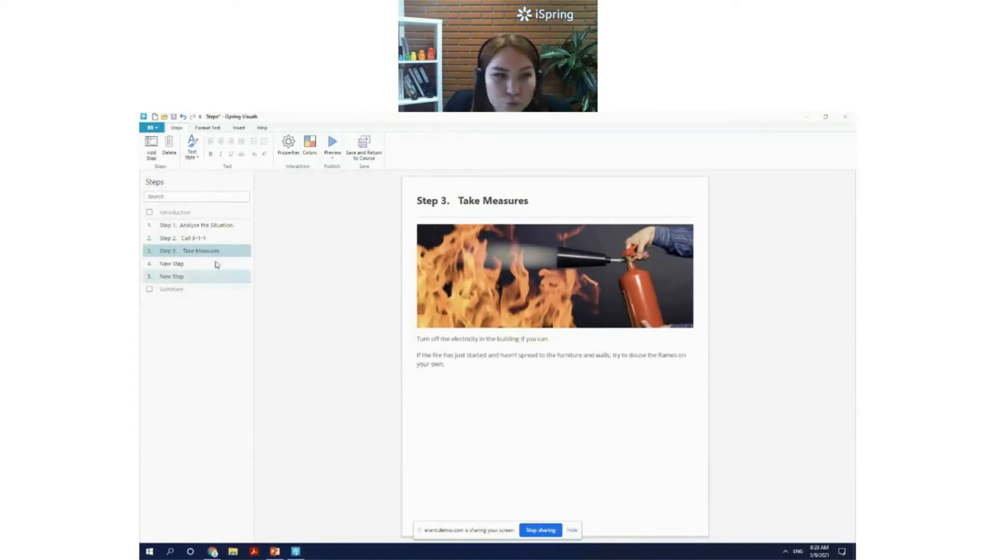
# Retitle the fourth step "Step 4. Leave the Building" and paste the text about the nearest fire exit and evacuation signs below the picture
pyautogui.click(191, 263)
pyautogui.click(457, 191)
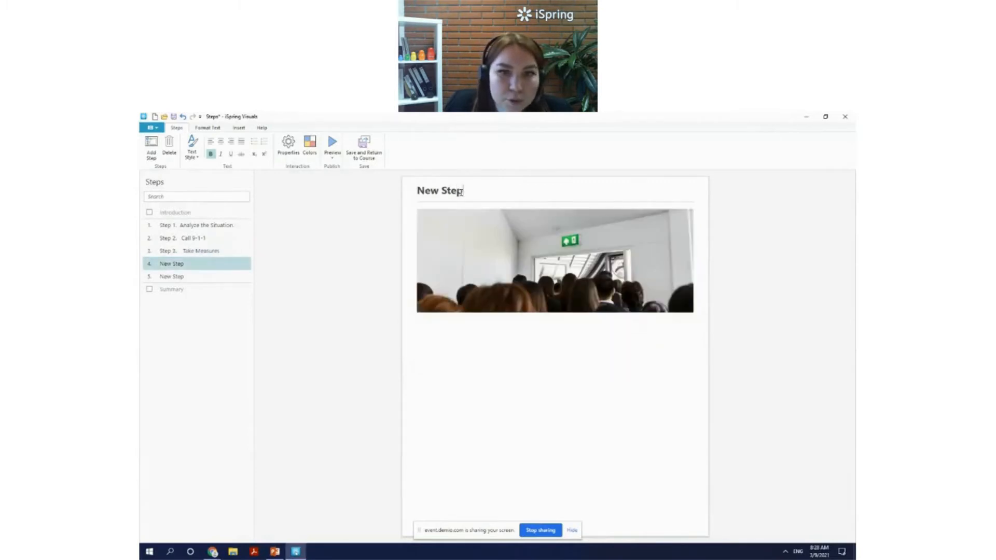
pyautogui.moveTo(463, 191); pyautogui.dragTo(407, 190)
pyautogui.write('Step 4.  Leave the Building')
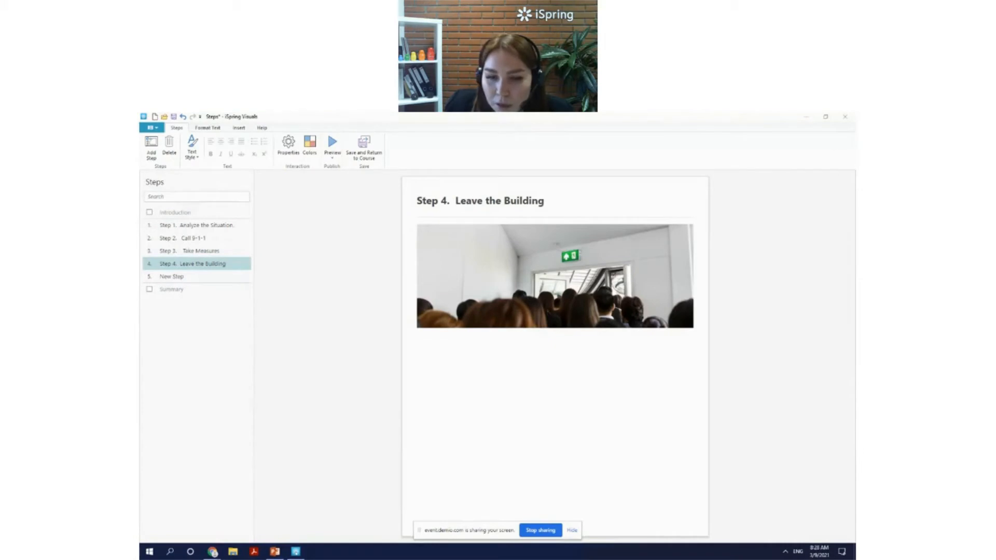
pyautogui.click(464, 411)
pyautogui.hotkey('ctrl', 'v')
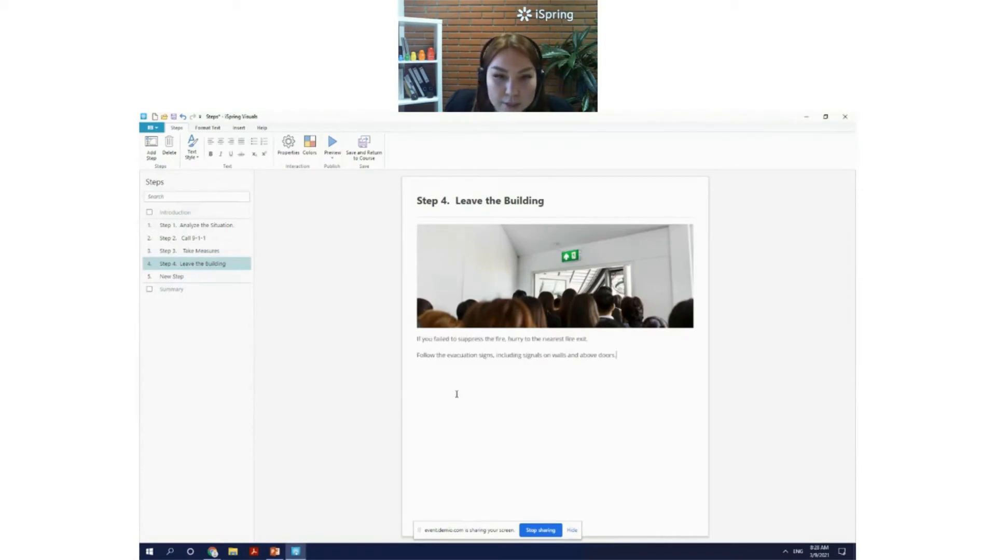
# Retitle the fifth step "Step 5. Do a Headcount" and add the text about getting out safely and informing firemen below the picture
pyautogui.click(194, 276)
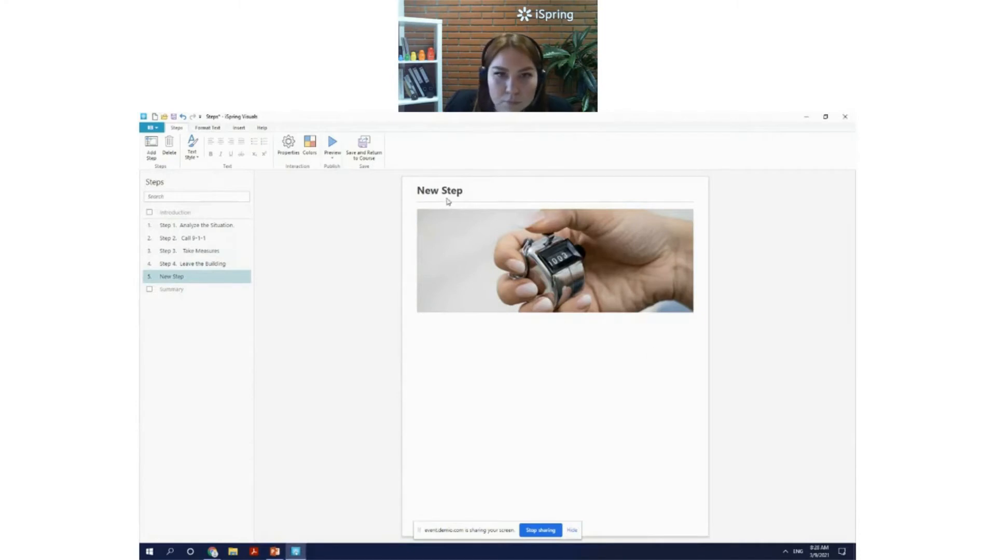
pyautogui.moveTo(464, 191); pyautogui.dragTo(372, 196)
pyautogui.write('Step 5.  Do a Headcount')
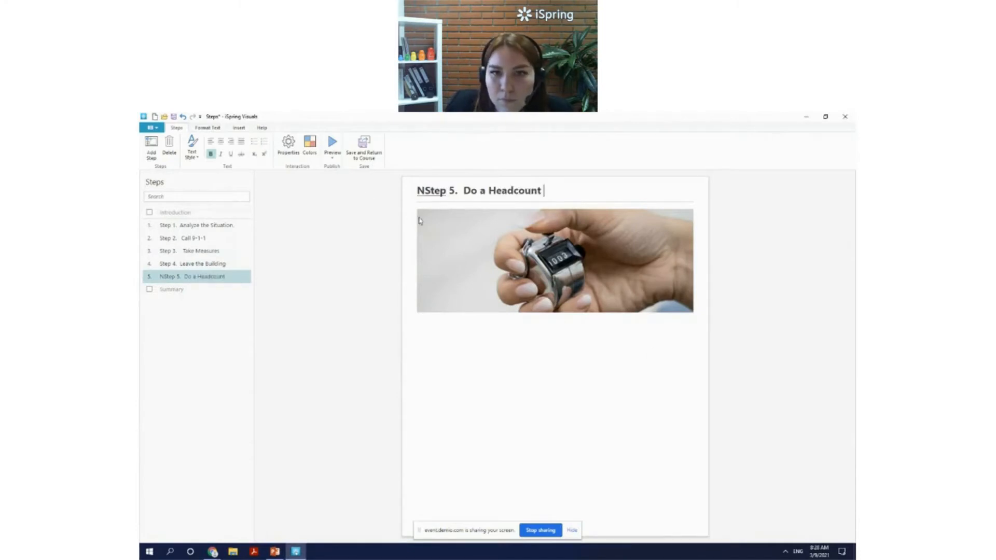
pyautogui.click(427, 187)
pyautogui.press('BackSpace')
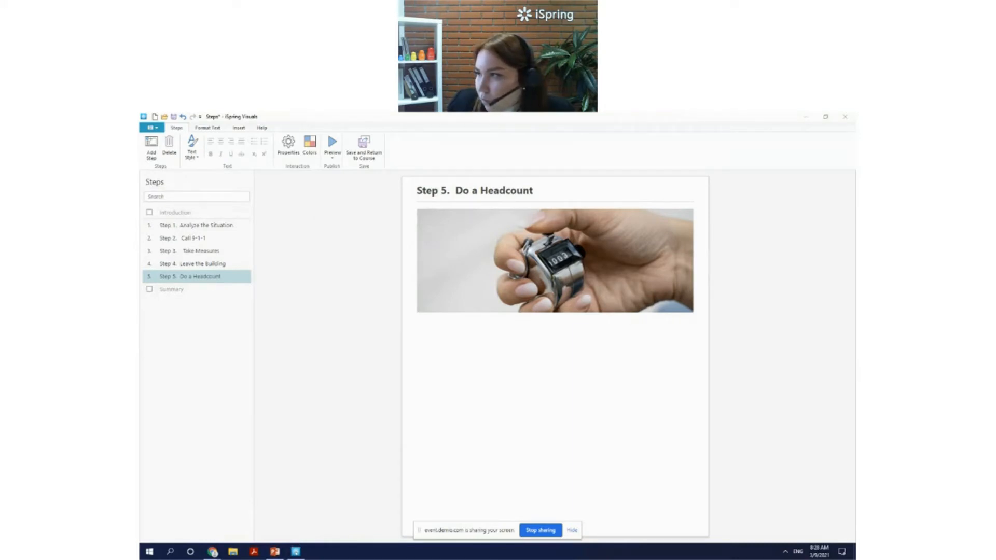
pyautogui.click(560, 361)
pyautogui.write("You've managed to get out safely. Now, make sure all the employees and visitors have left the building as well. Do a headcount. Immediately inform firemen that there are still people inside.")
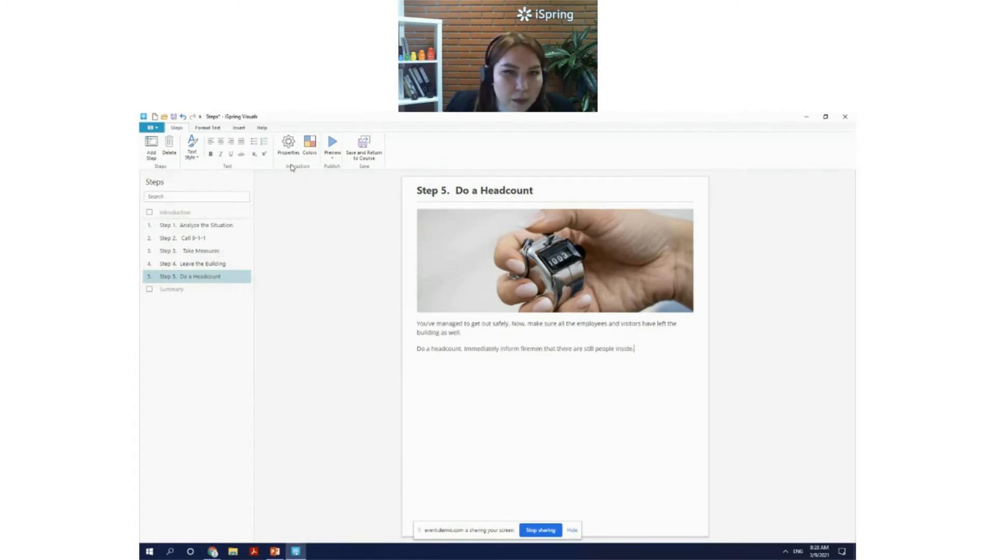
pyautogui.click(206, 130)
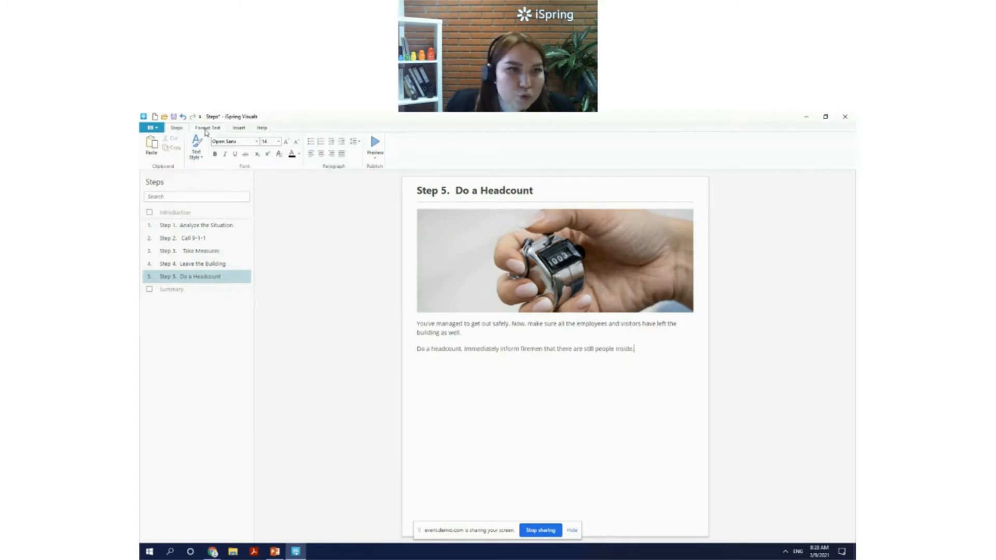
pyautogui.click(240, 129)
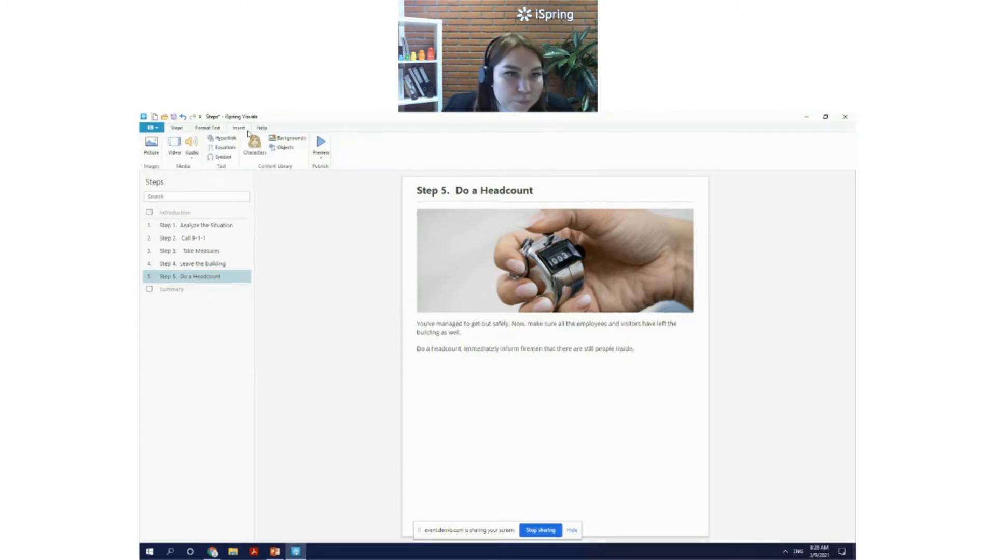
pyautogui.click(213, 129)
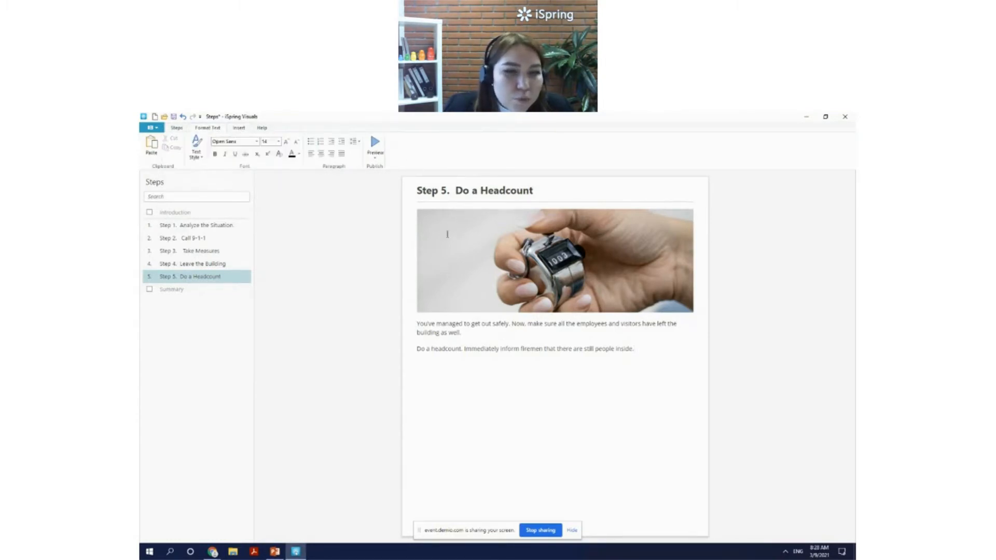
pyautogui.click(239, 129)
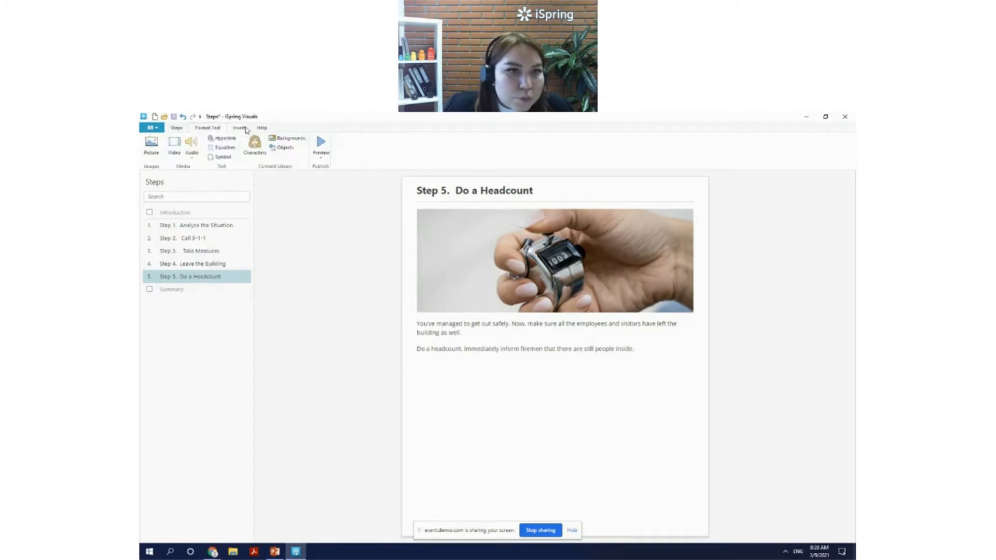
pyautogui.click(177, 129)
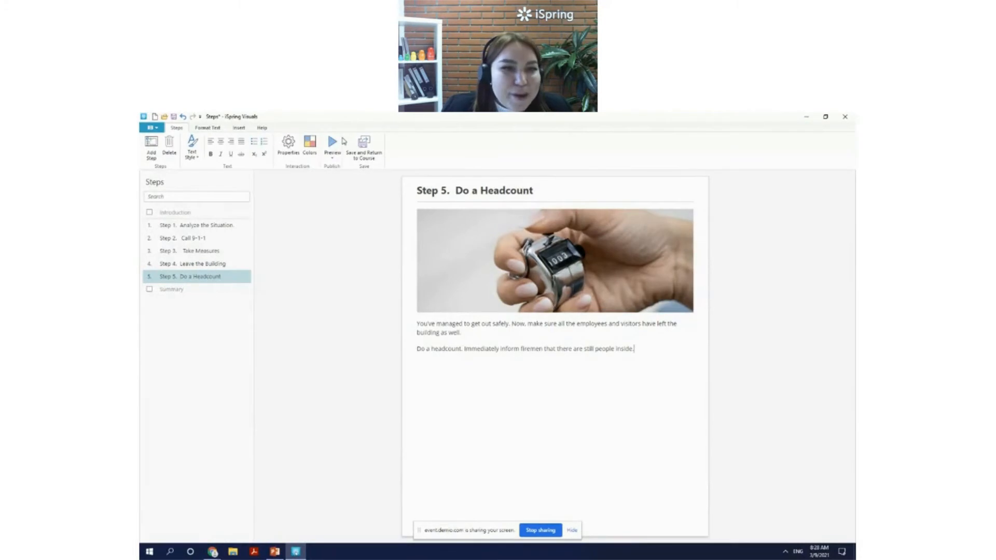
# Preview the Steps interaction and go through all five steps by their numbered markers, ending on the first step
pyautogui.click(350, 152)
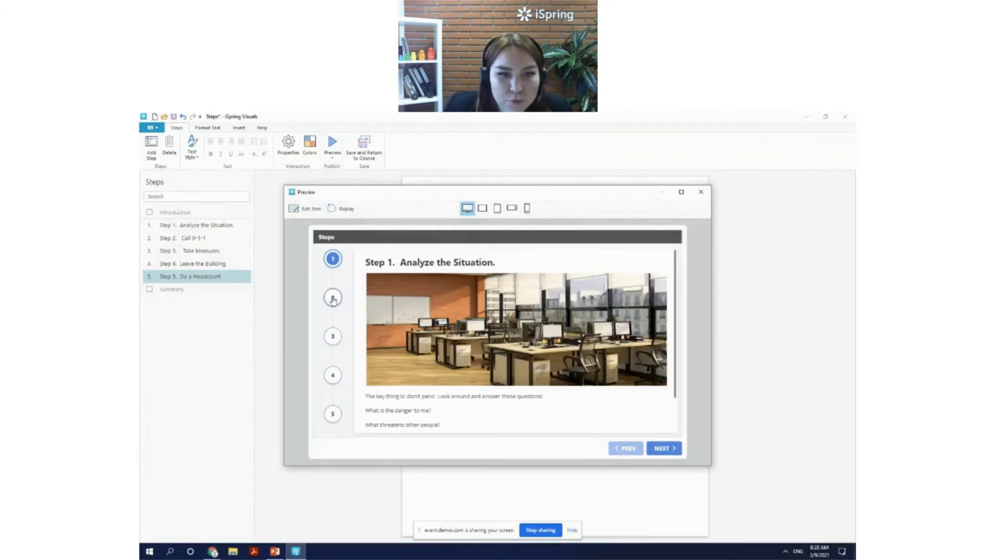
pyautogui.click(332, 297)
pyautogui.click(333, 336)
pyautogui.click(332, 375)
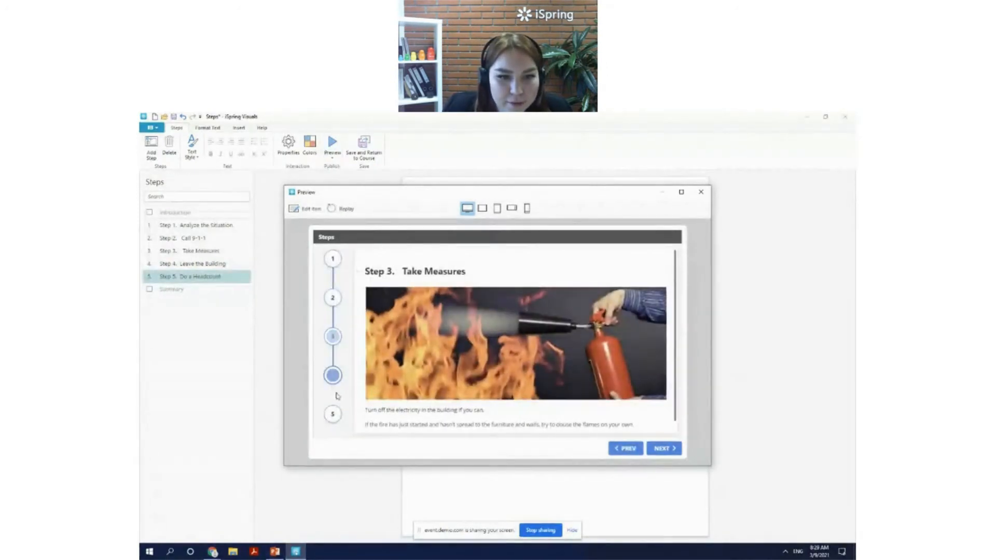
pyautogui.click(333, 414)
pyautogui.click(333, 375)
pyautogui.click(332, 336)
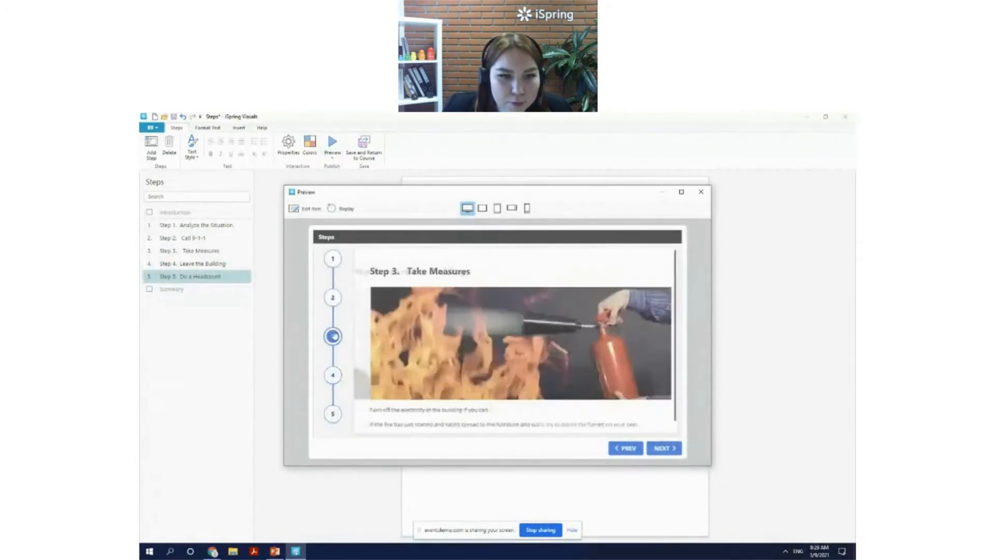
pyautogui.click(332, 297)
pyautogui.click(332, 259)
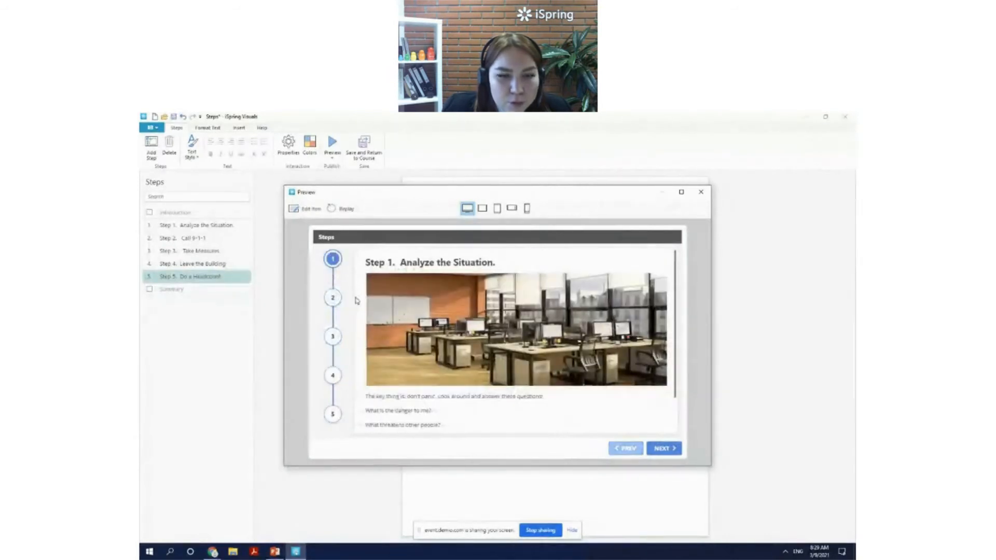
# Check moving between the steps in the preview with the numbered markers and the previous and next navigation
pyautogui.click(333, 298)
pyautogui.click(332, 336)
pyautogui.click(657, 447)
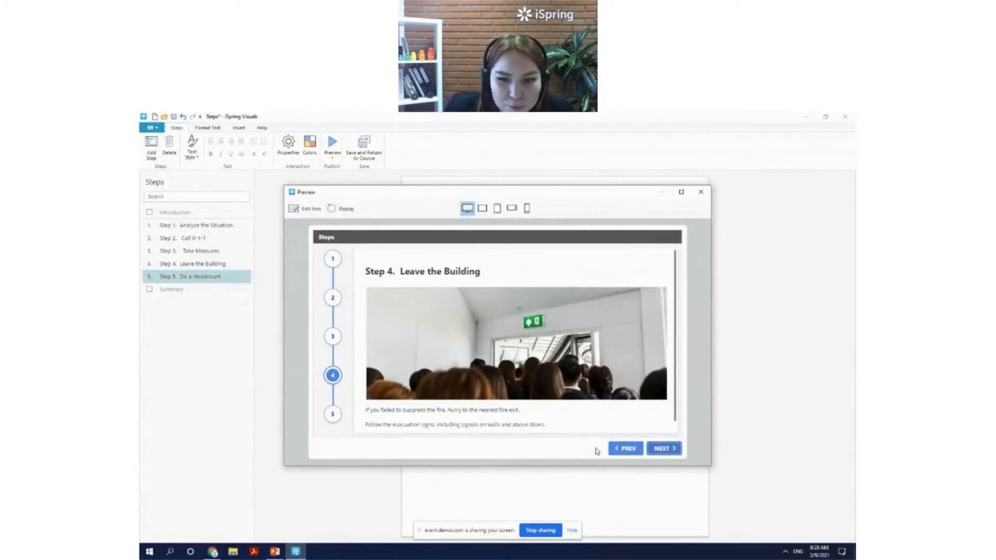
pyautogui.click(334, 257)
pyautogui.click(332, 297)
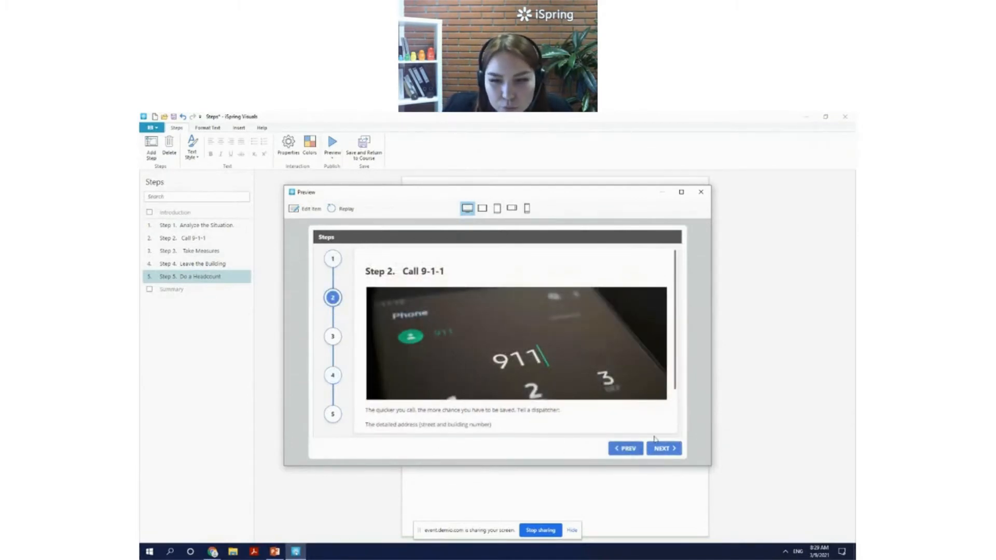
pyautogui.click(660, 452)
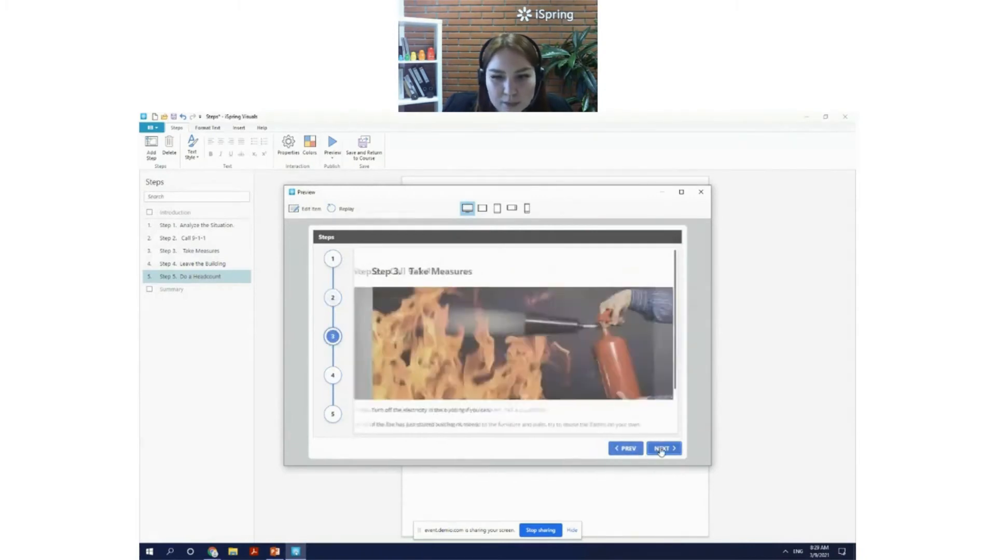
pyautogui.click(634, 453)
pyautogui.click(676, 453)
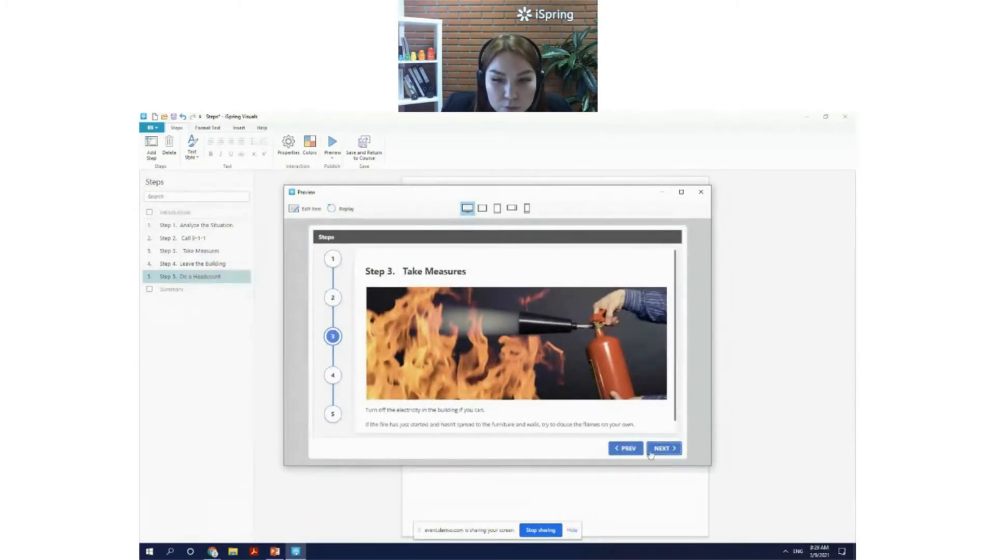
# Preview the interaction in the tablet and phone layouts, going through its steps in the portrait phone view, and close the preview
pyautogui.click(482, 208)
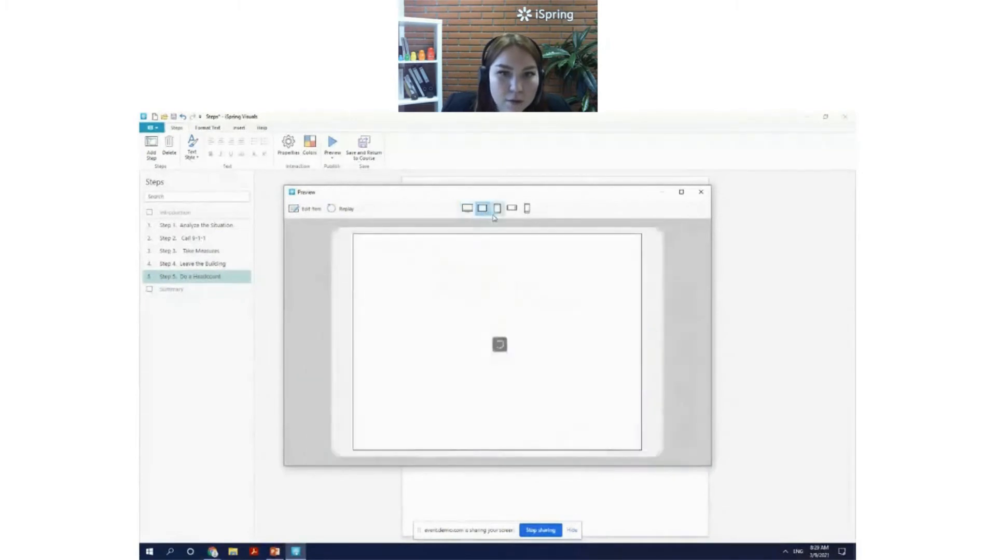
pyautogui.click(497, 208)
pyautogui.click(511, 208)
pyautogui.click(527, 208)
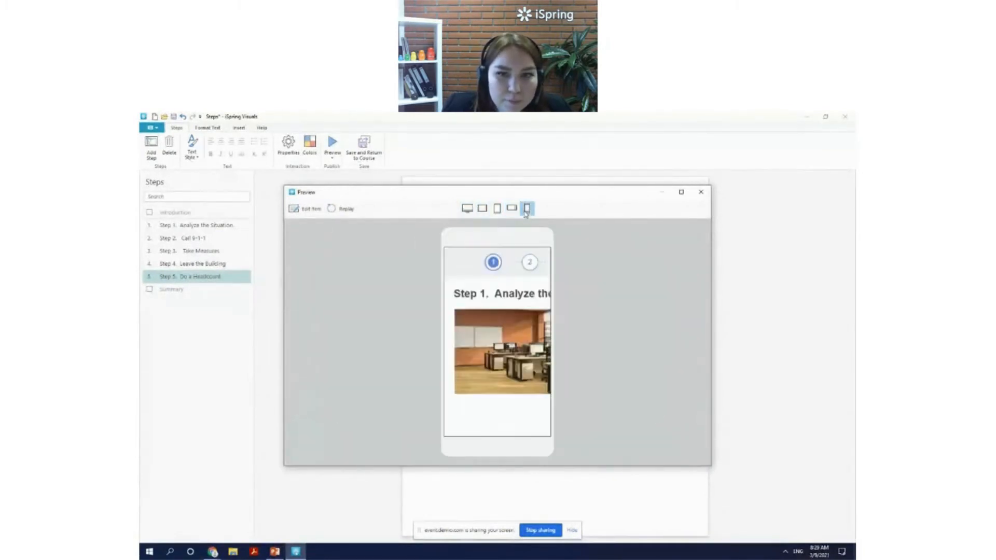
pyautogui.click(538, 427)
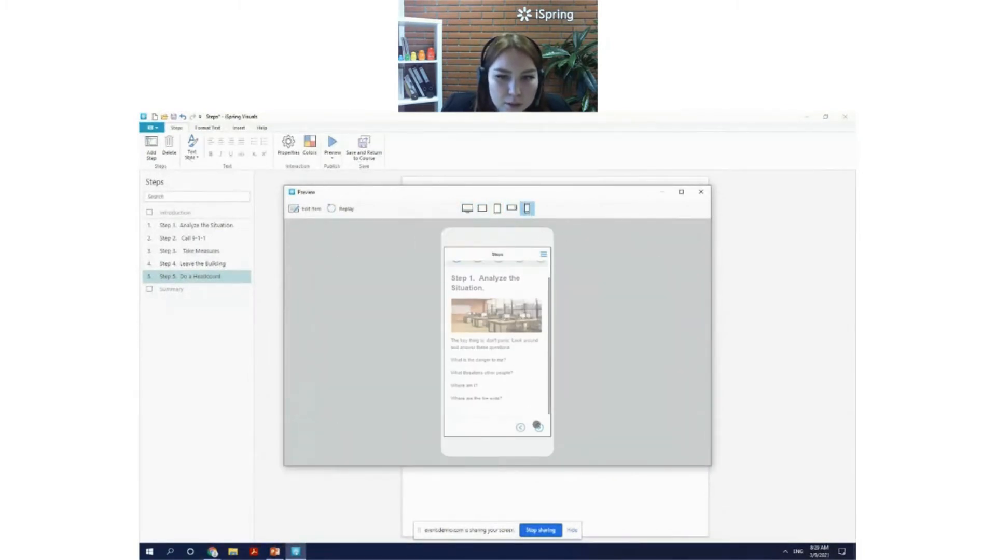
pyautogui.click(538, 427)
pyautogui.click(520, 272)
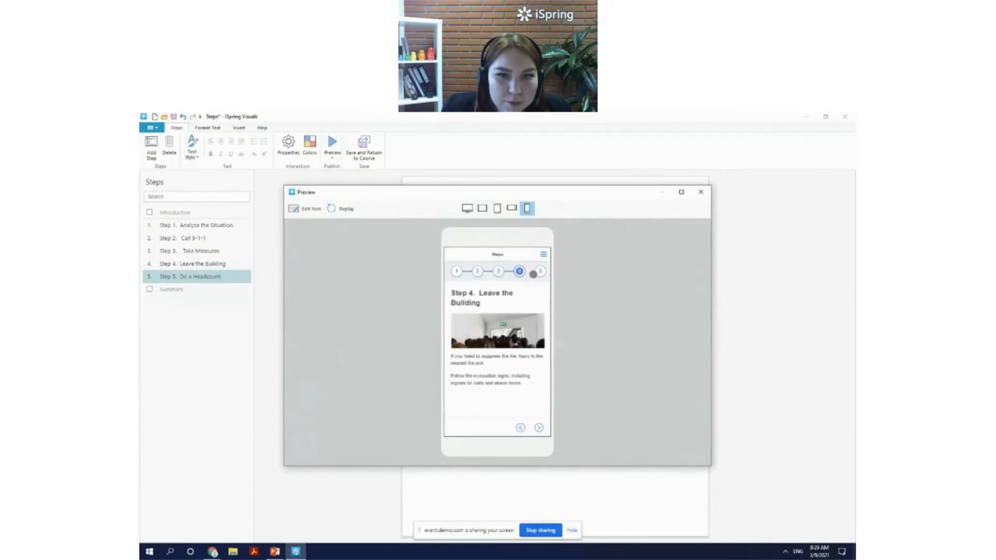
pyautogui.click(540, 272)
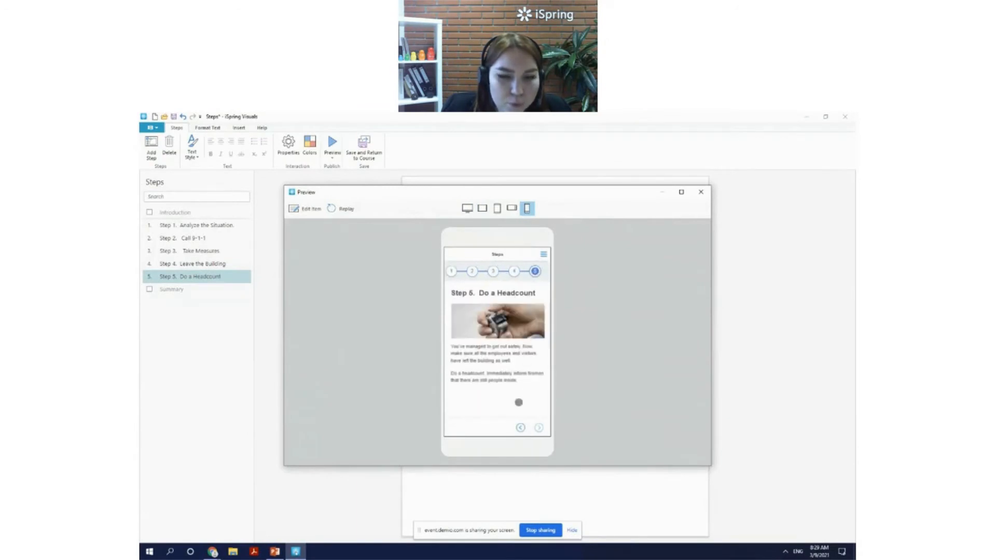
pyautogui.click(509, 209)
pyautogui.click(497, 208)
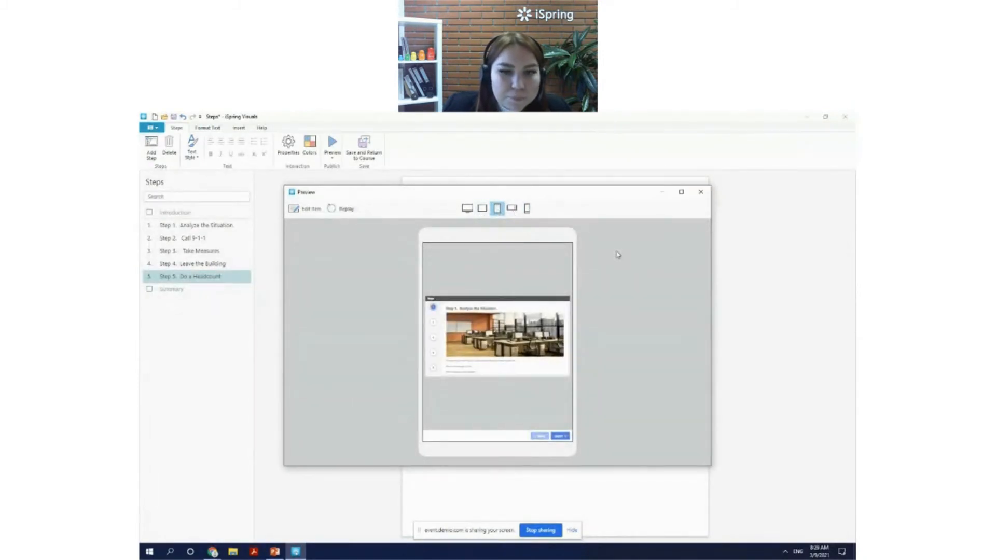
pyautogui.click(701, 193)
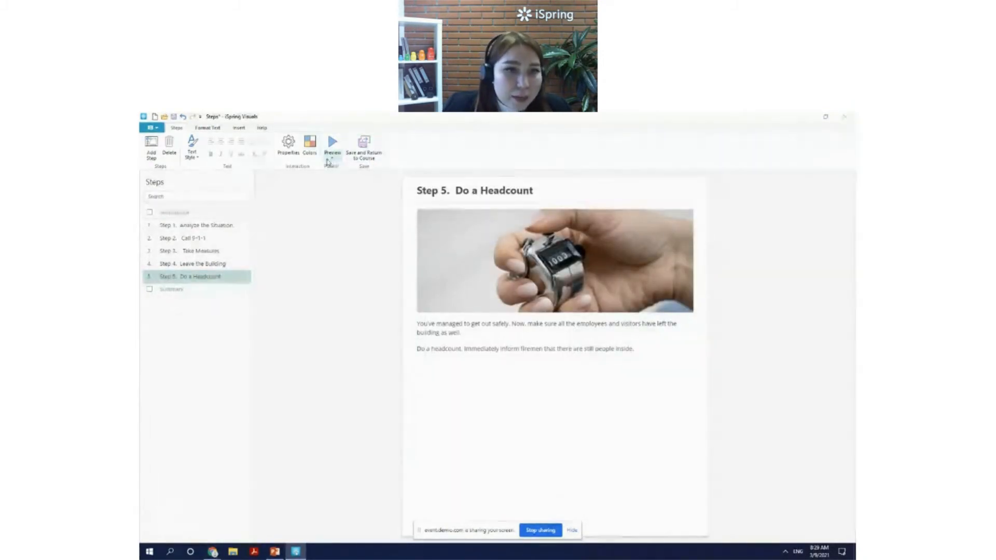
# Open the interaction's color scheme and change the step border color to grey
pyautogui.click(309, 148)
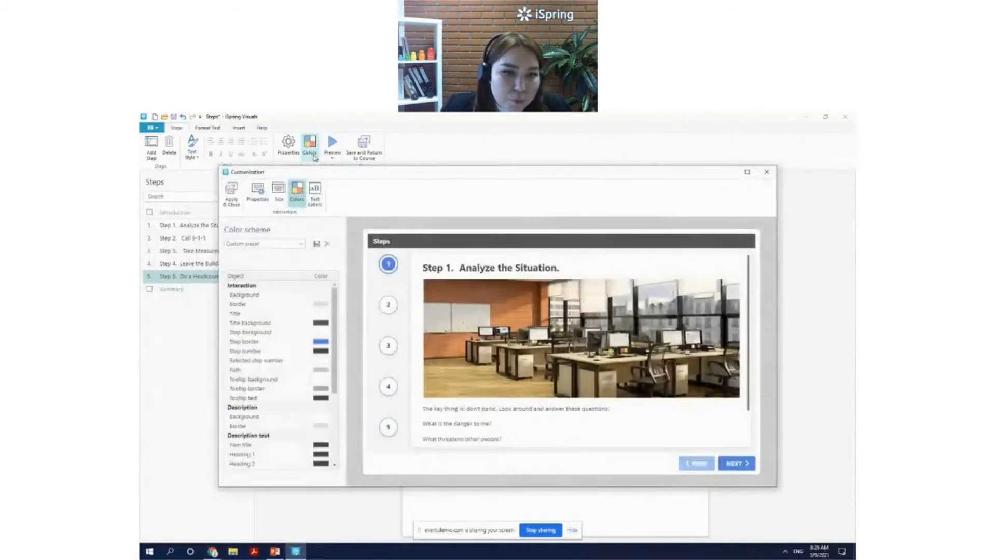
pyautogui.click(321, 353)
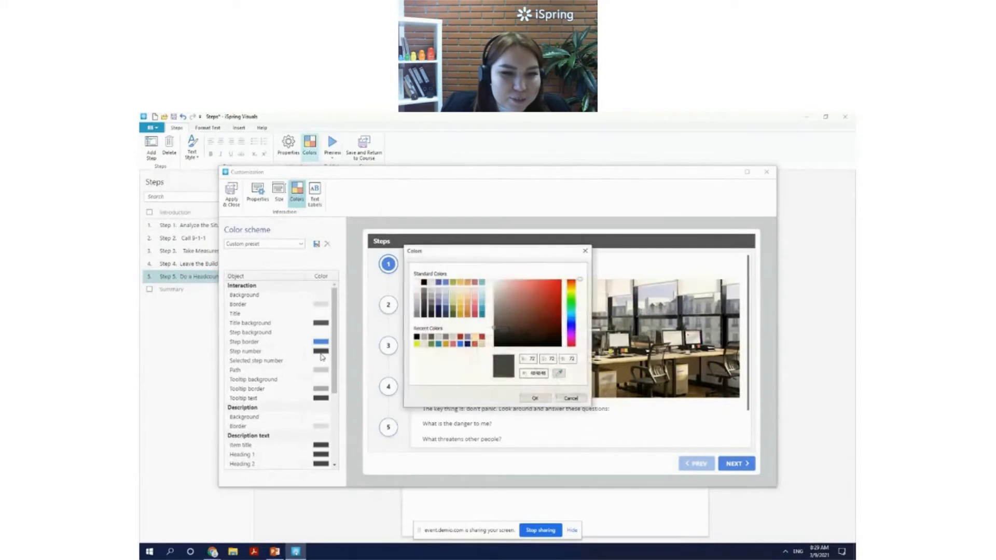
pyautogui.click(586, 252)
pyautogui.click(321, 342)
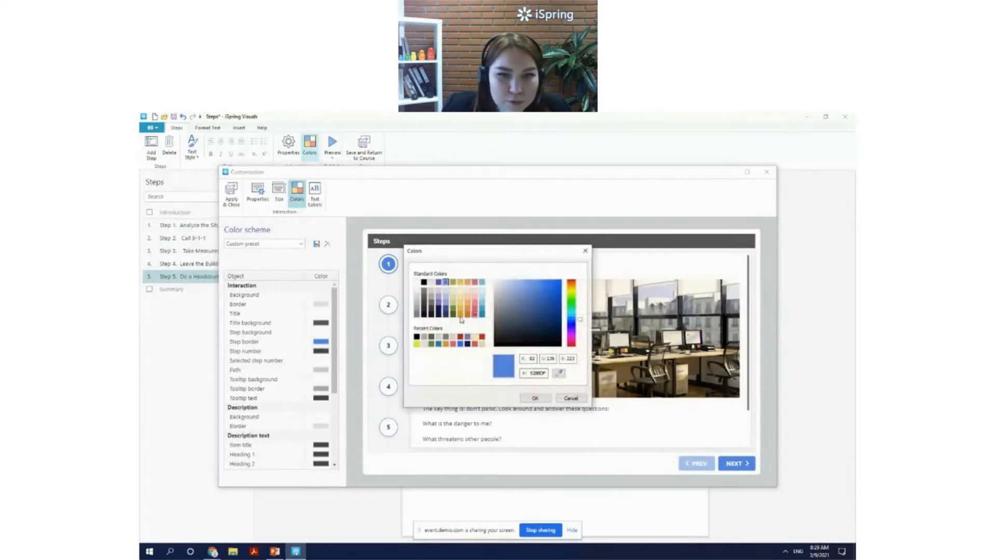
pyautogui.click(432, 301)
pyautogui.click(534, 398)
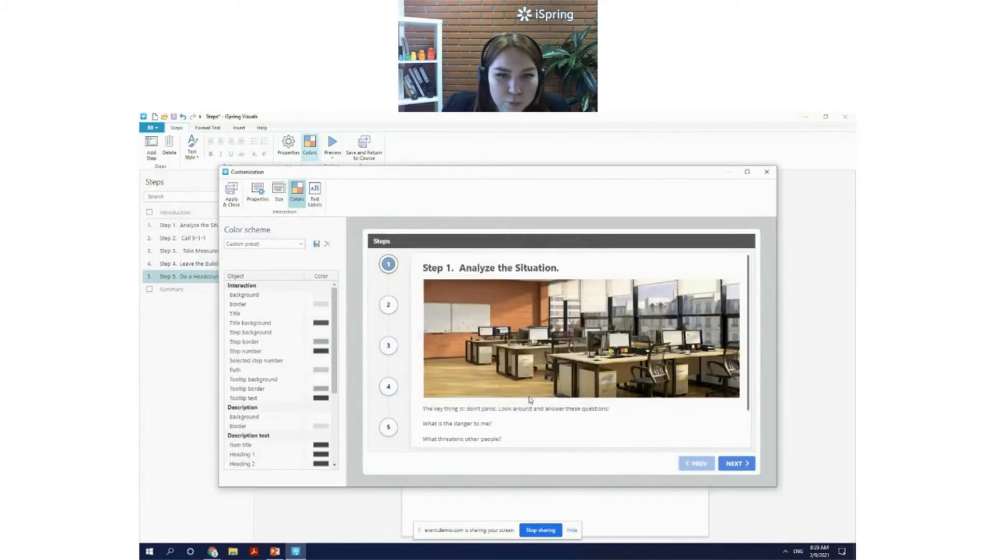
# Change the hyperlink color of the description text to light grey in the color scheme
pyautogui.scroll(-4, 304, 358)
pyautogui.click(321, 360)
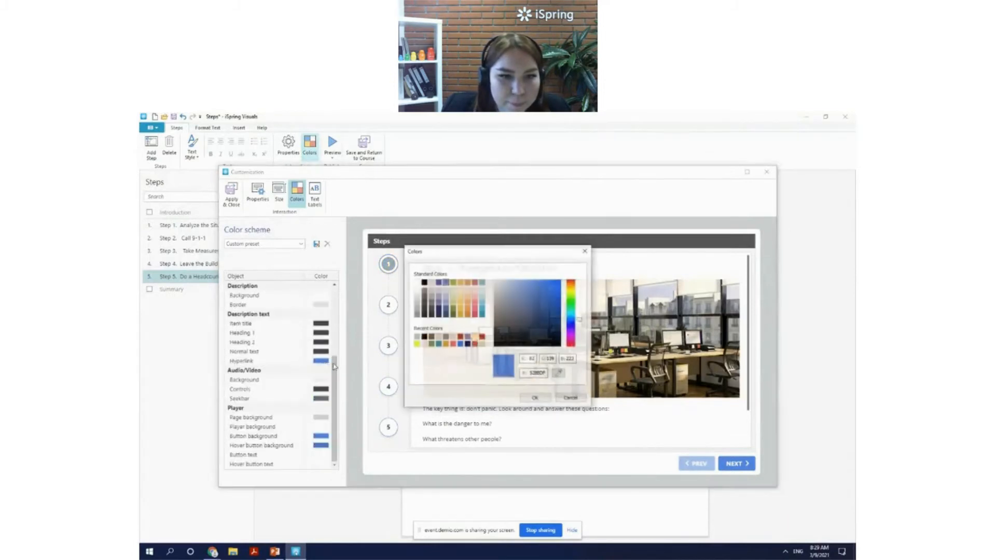
pyautogui.click(416, 296)
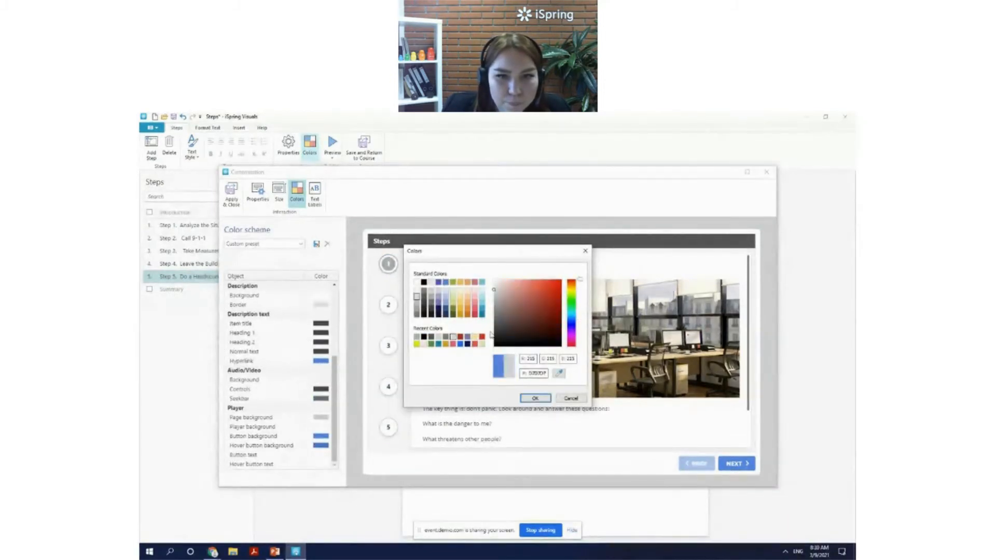
pyautogui.click(533, 399)
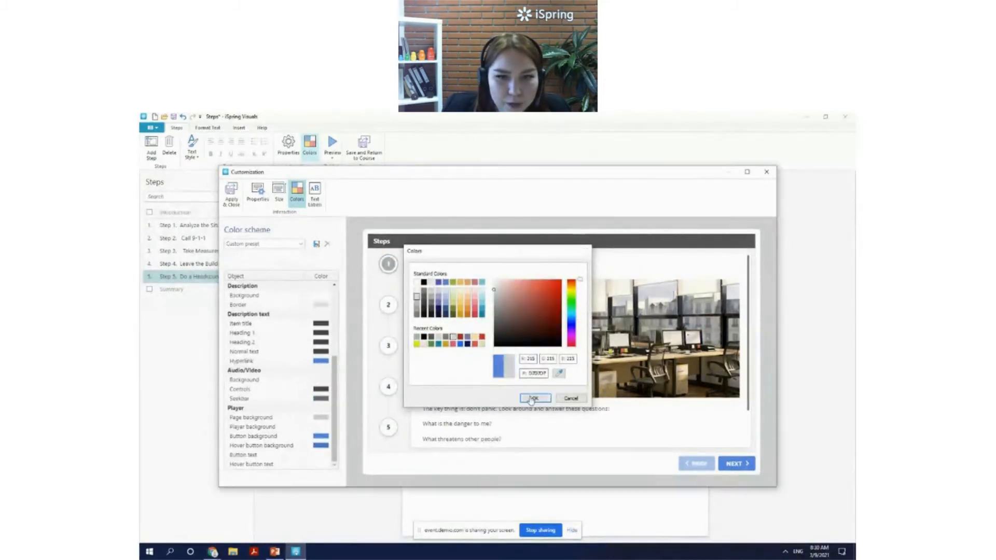
# Set the player's button background to dark grey and the hover button background to grey, and test the colors by advancing to step 2
pyautogui.click(321, 437)
pyautogui.click(432, 312)
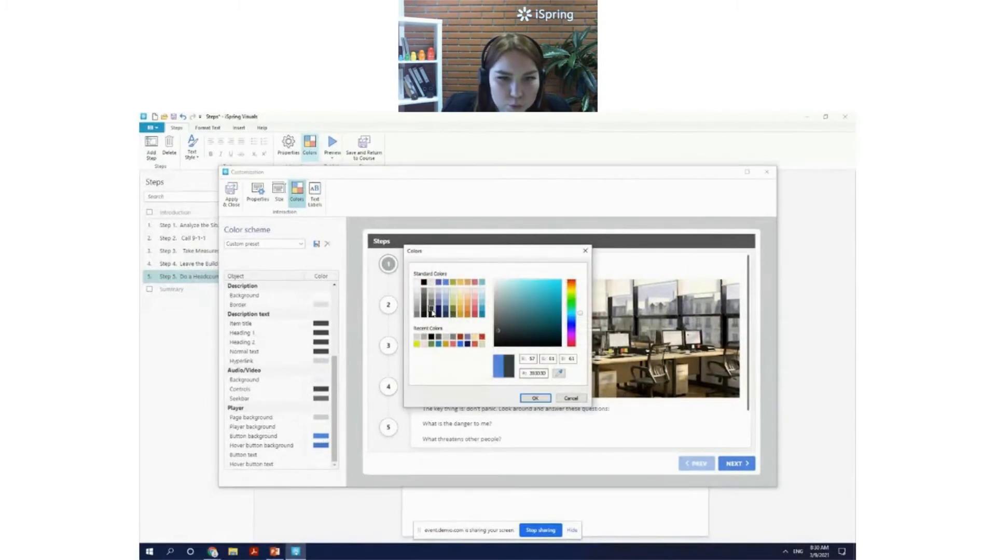
pyautogui.click(535, 398)
pyautogui.click(320, 445)
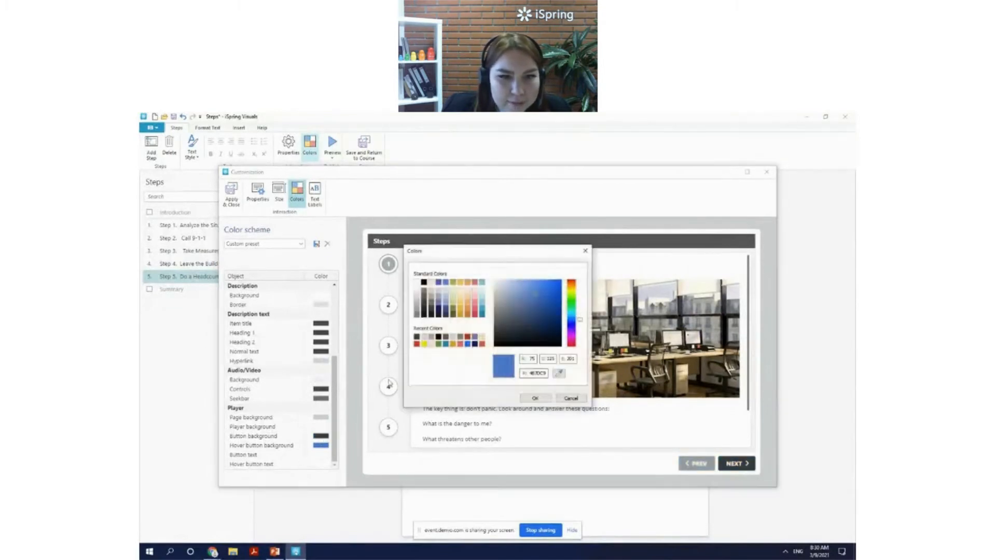
pyautogui.click(418, 315)
pyautogui.click(535, 398)
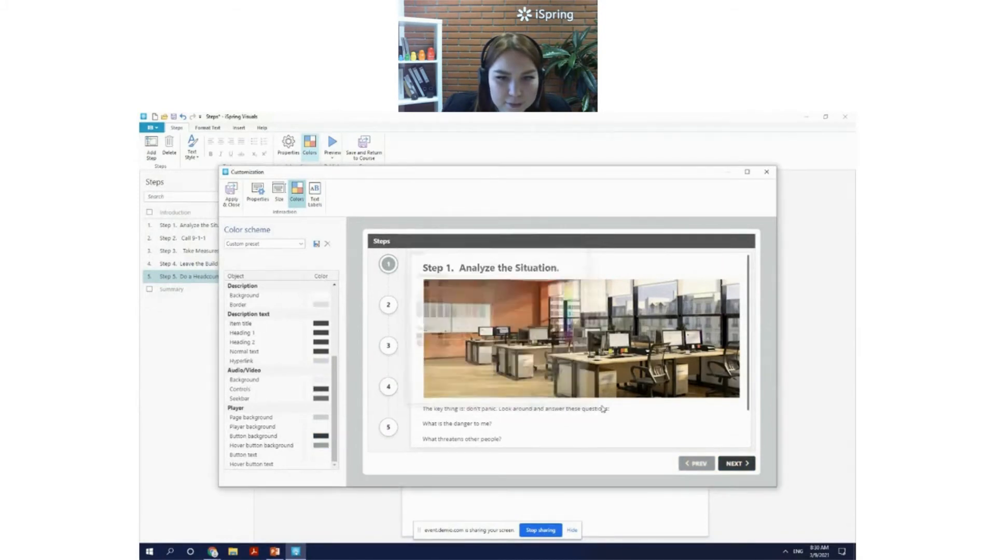
pyautogui.click(736, 467)
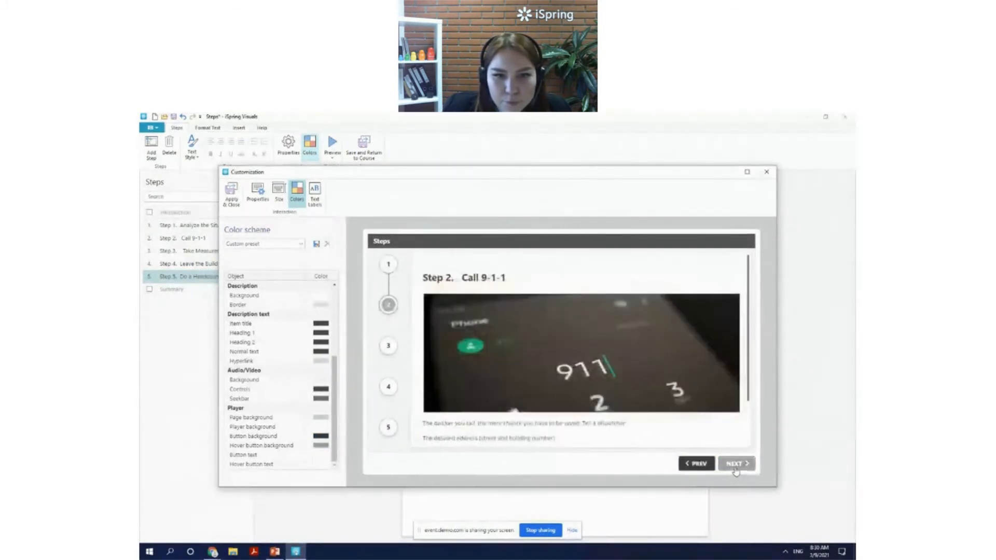
# Advance the color preview to step 5, save the customization changes, and save the Steps interaction back to the course
pyautogui.click(736, 467)
pyautogui.click(736, 467)
pyautogui.click(736, 467)
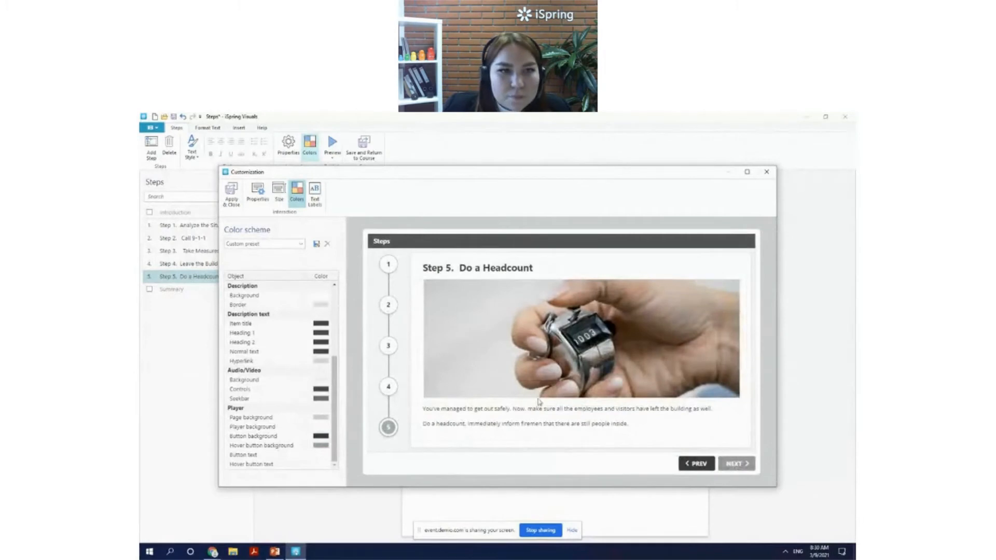
pyautogui.click(767, 172)
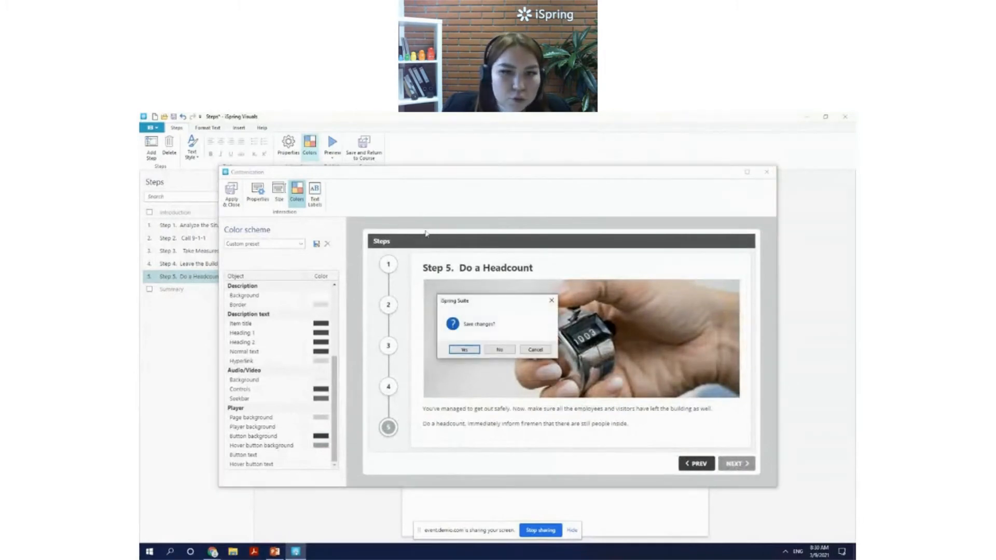
pyautogui.click(473, 354)
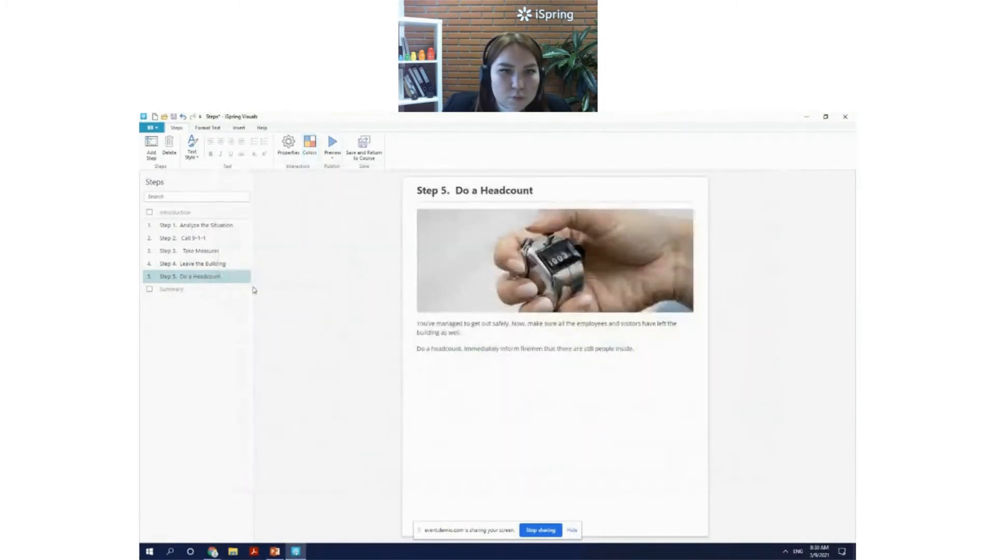
pyautogui.click(374, 150)
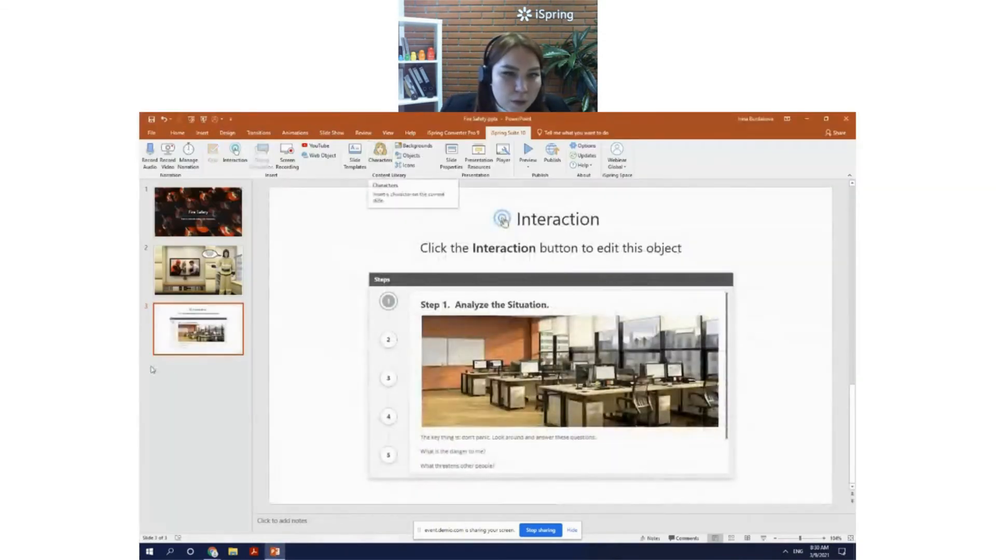
# Add a new slide after the Steps interaction slide and create a Media Catalog interaction on it
pyautogui.rightClick(151, 369)
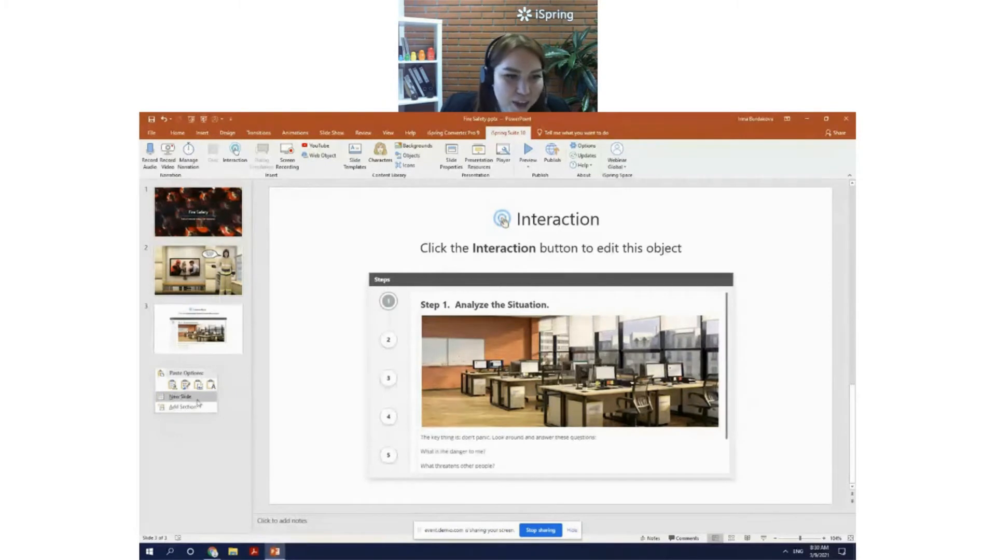
pyautogui.click(197, 398)
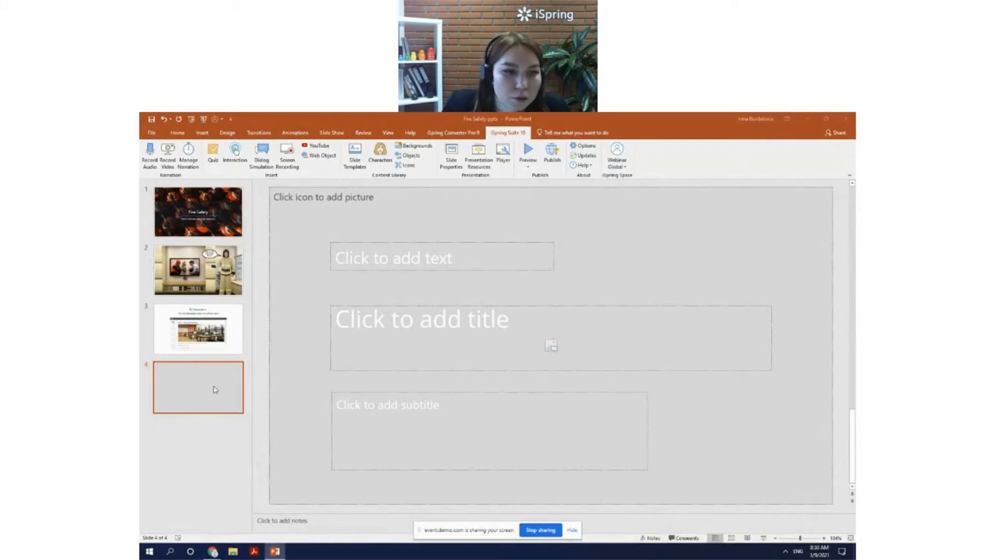
pyautogui.click(238, 164)
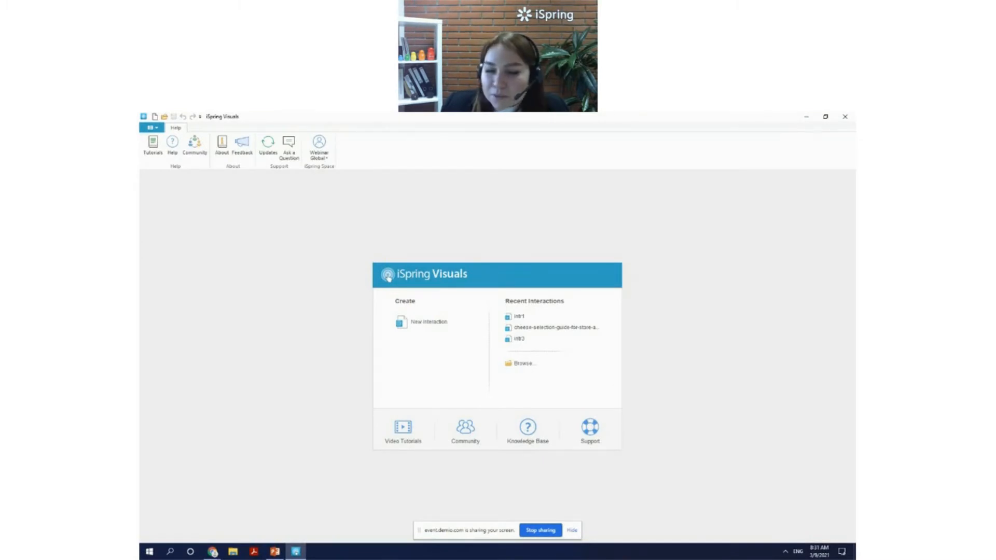
pyautogui.click(435, 326)
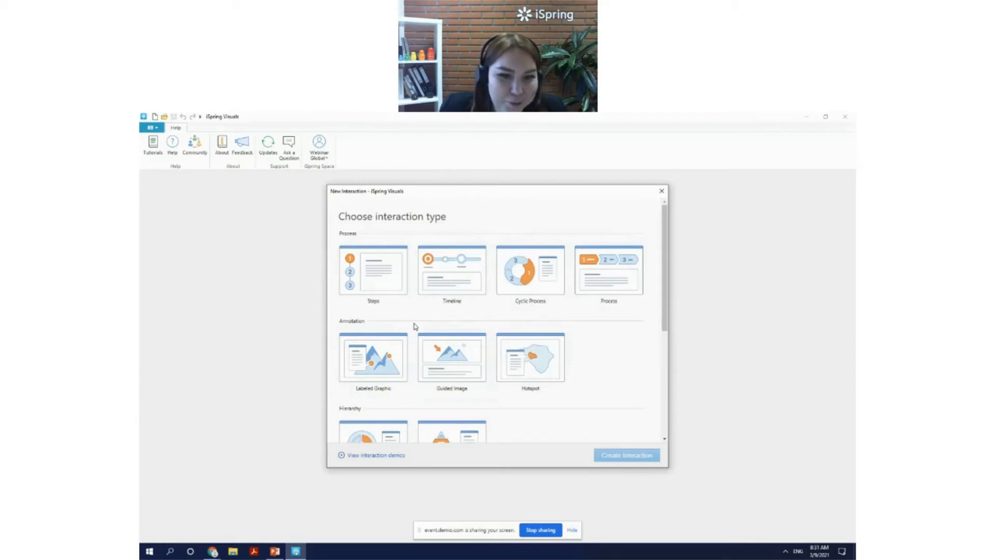
pyautogui.scroll(-4, 415, 327)
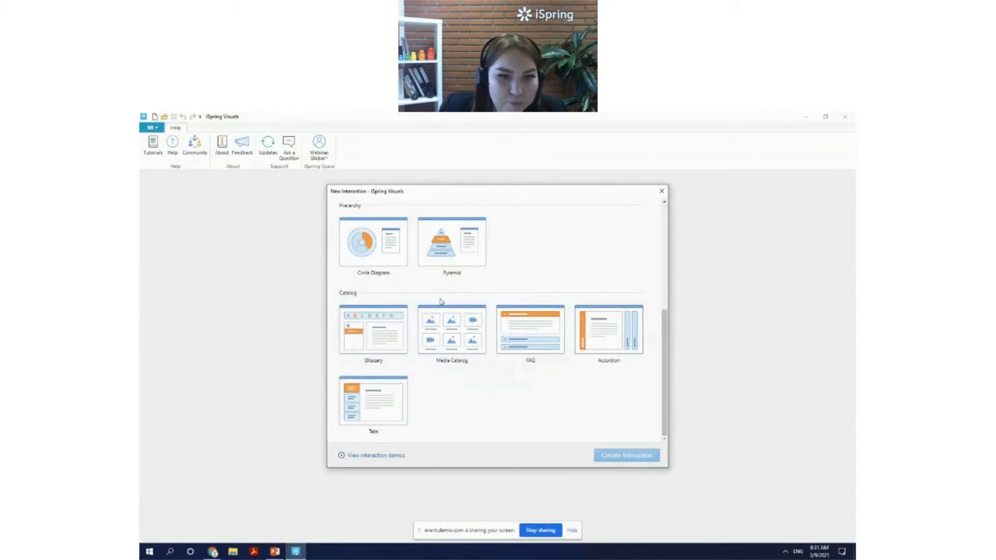
pyautogui.click(449, 320)
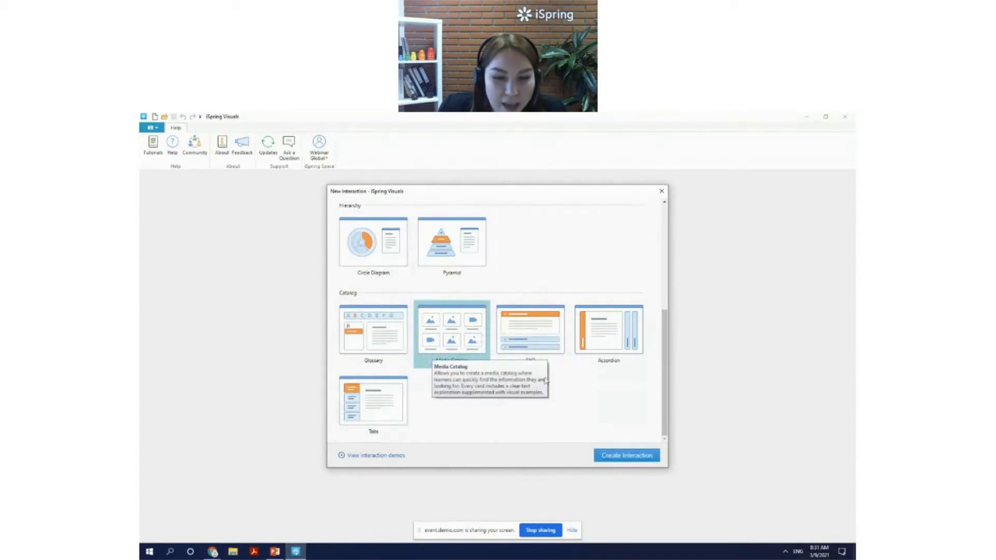
pyautogui.click(627, 457)
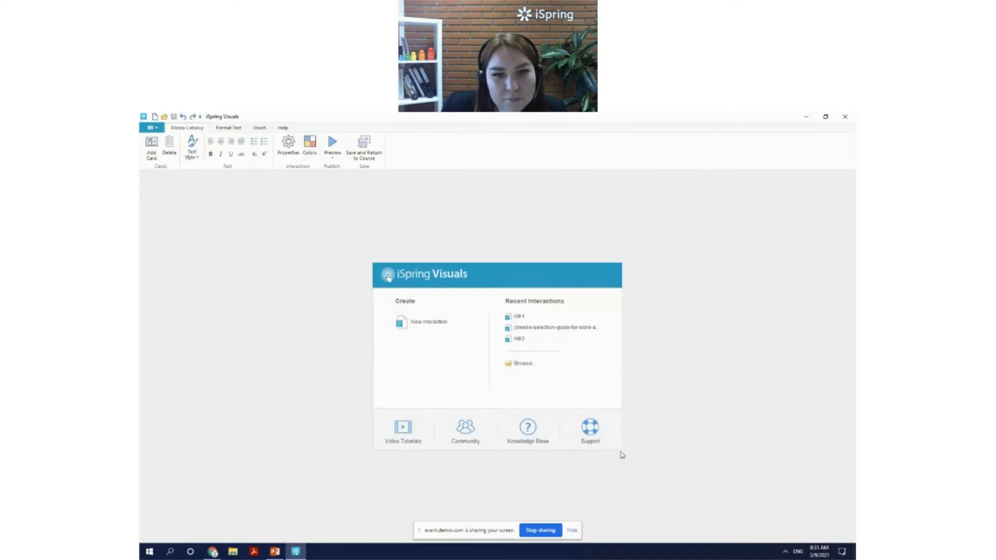
pyautogui.click(506, 327)
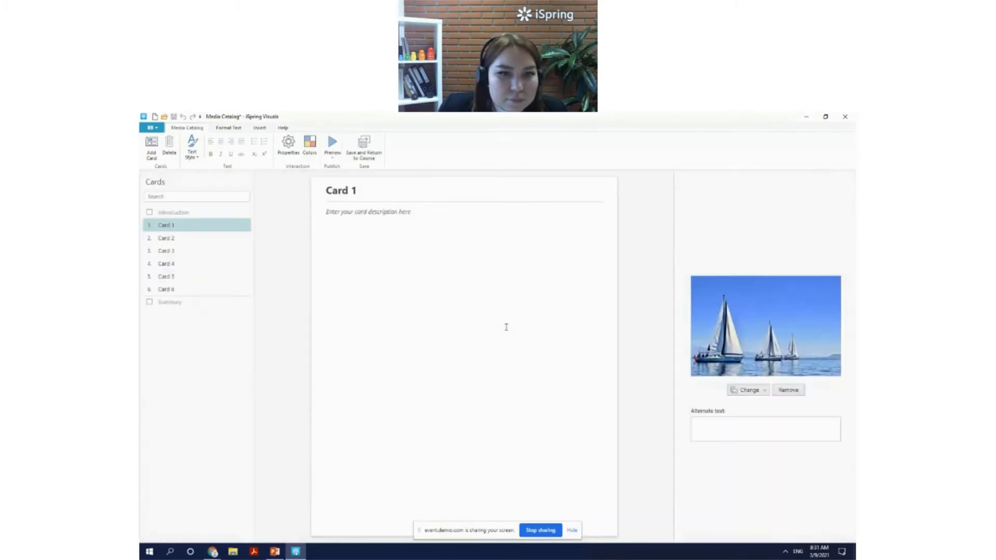
# Delete Card 6, Card 5 and Card 4 from the media catalog
pyautogui.click(173, 290)
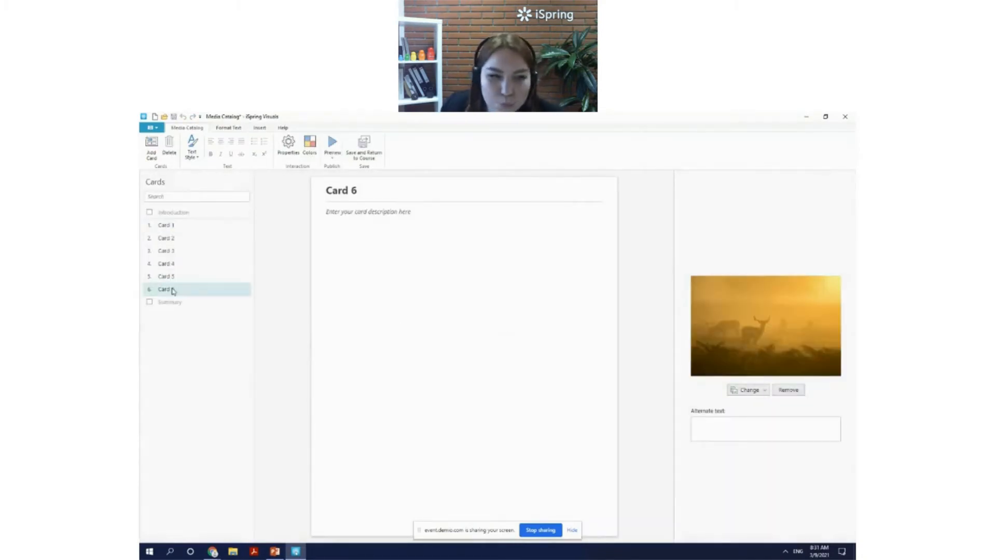
pyautogui.press('Delete')
pyautogui.click(173, 277)
pyautogui.press('Delete')
pyautogui.click(173, 263)
pyautogui.press('Delete')
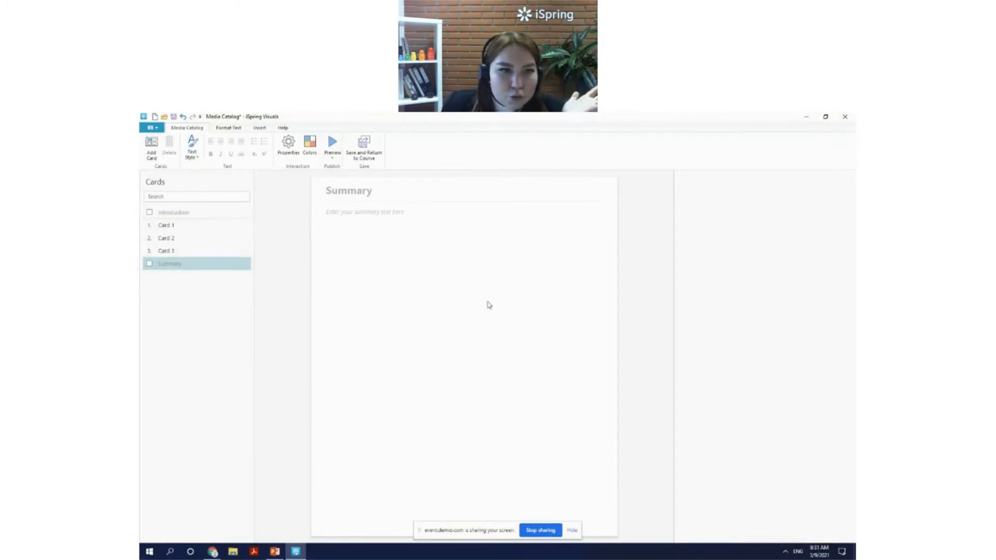
# Replace Card 1's sailboat picture with the image file of a red fire extinguisher with a long black hose
pyautogui.click(199, 229)
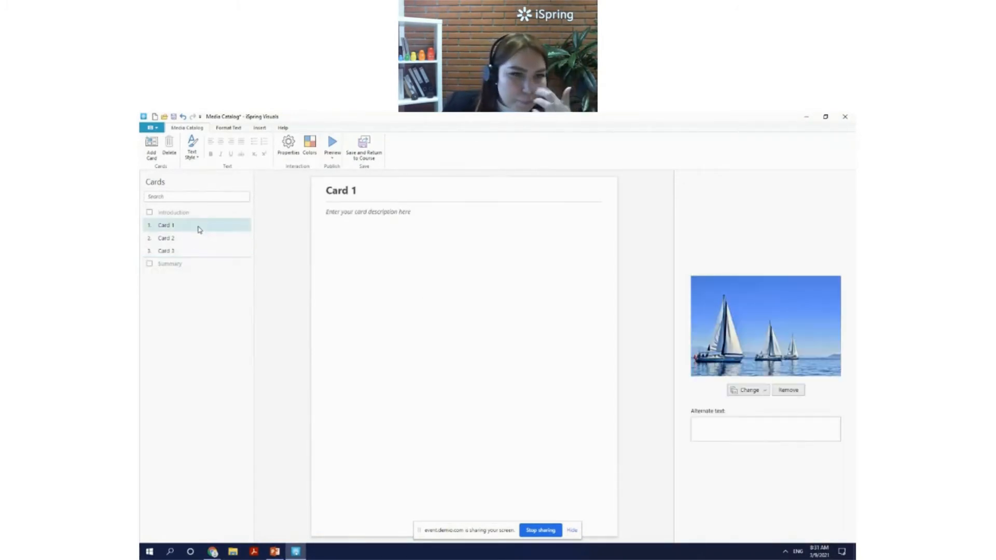
pyautogui.click(321, 229)
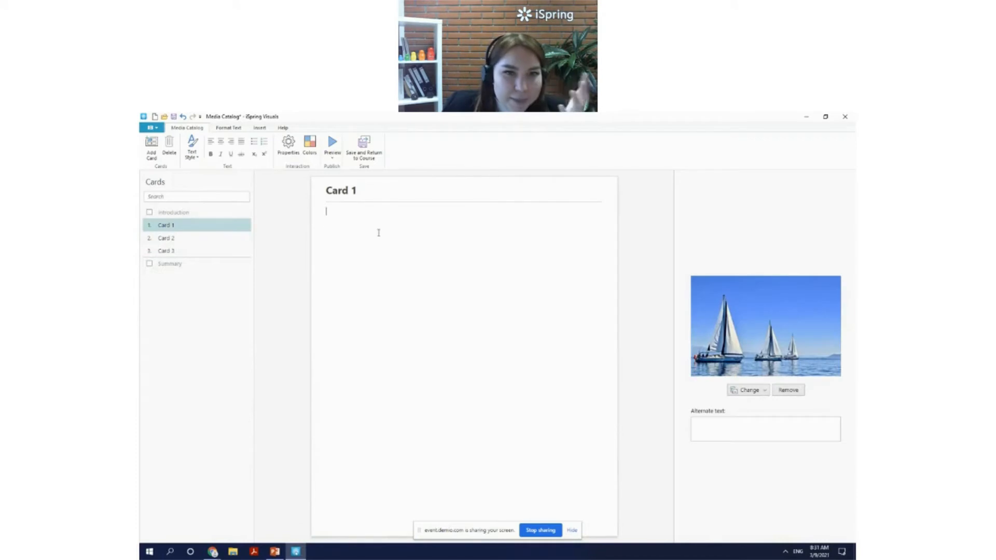
pyautogui.click(752, 389)
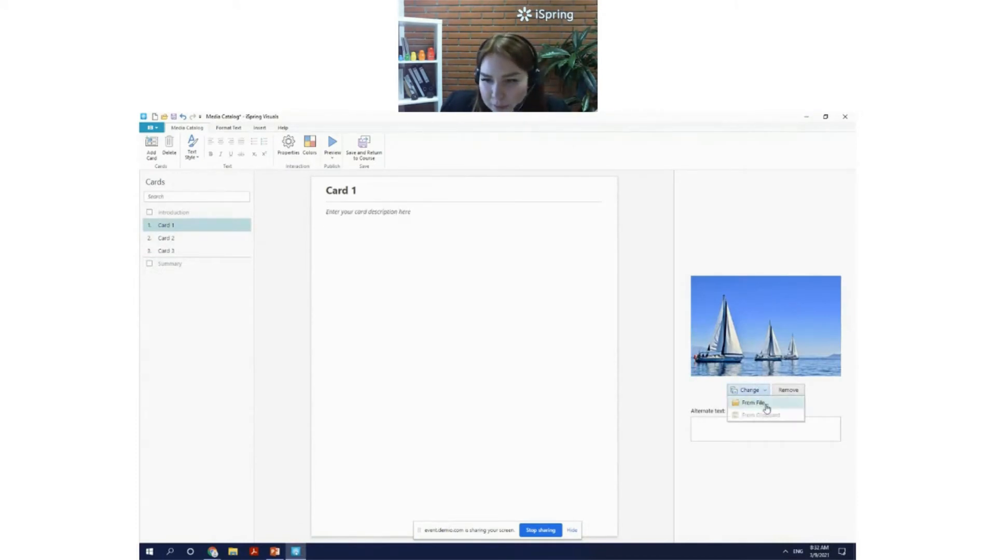
pyautogui.click(767, 408)
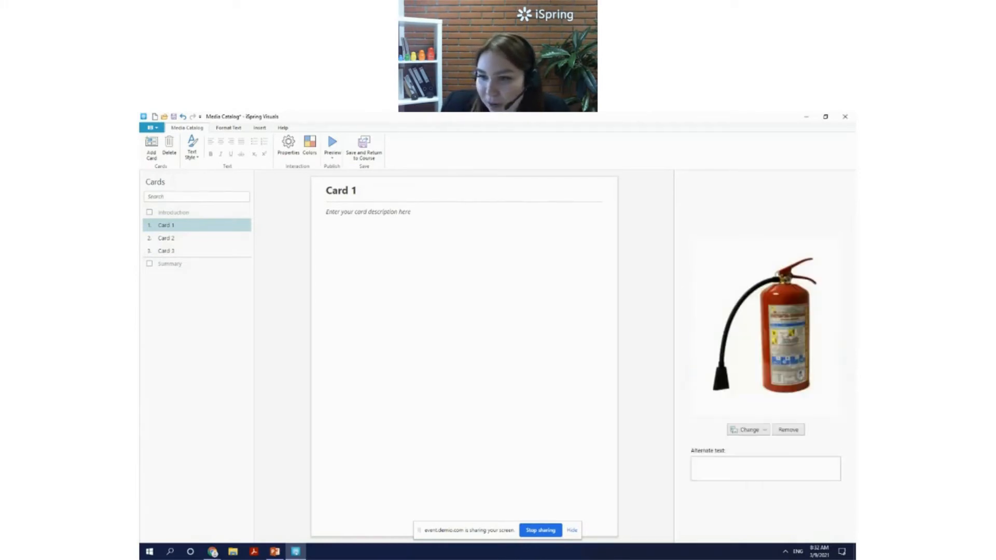
# Replace the pictures from file with the CO2 fire extinguisher on Card 2 and the red fire hose cabinet on Card 3
pyautogui.click(166, 239)
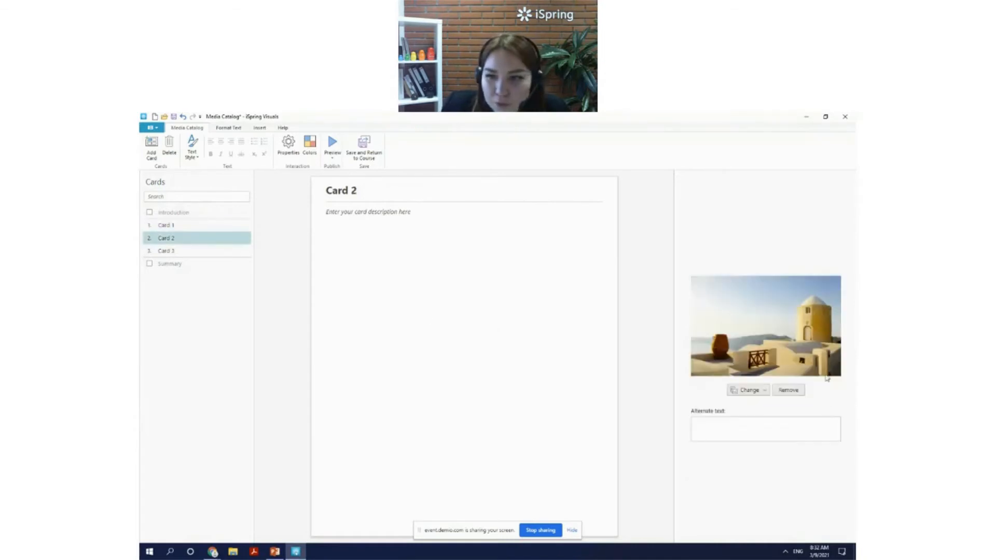
pyautogui.click(761, 391)
pyautogui.click(766, 408)
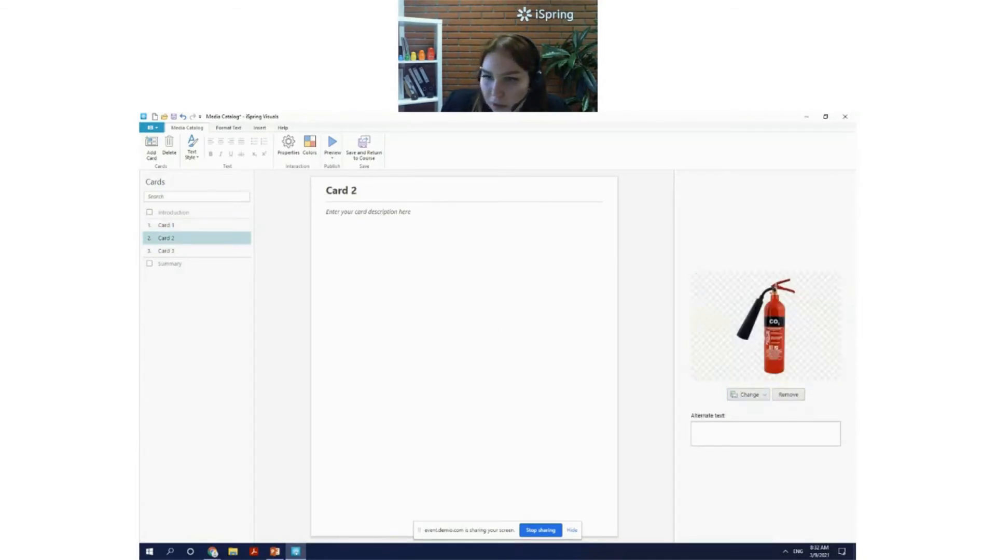
pyautogui.click(166, 252)
pyautogui.click(748, 385)
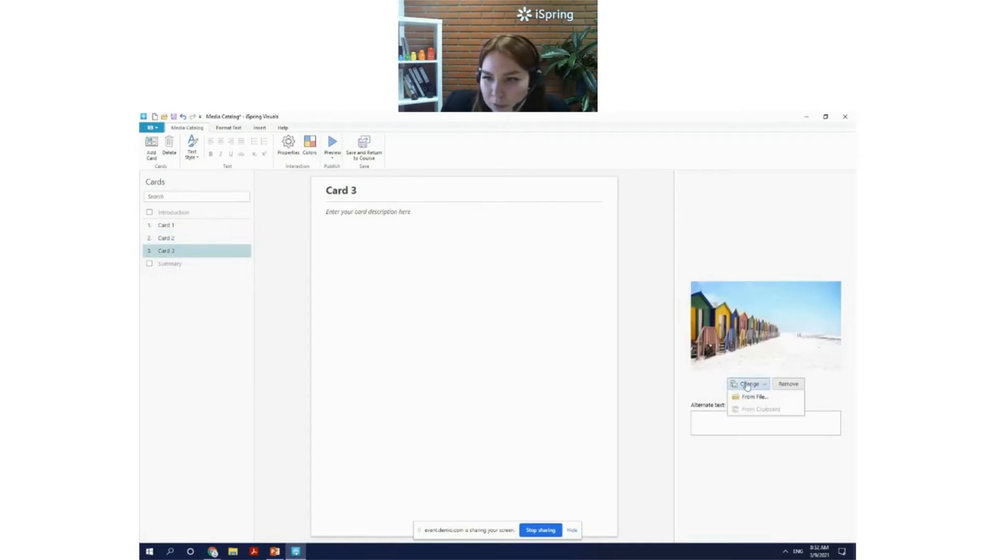
pyautogui.click(753, 396)
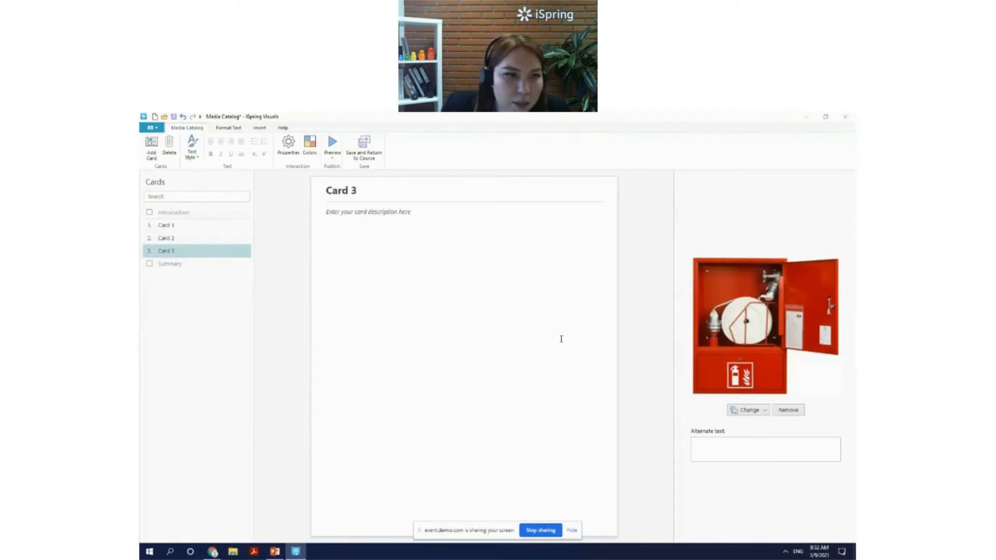
# Check the pictures on the three cards, then save the Media Catalog interaction and return to the course
pyautogui.click(200, 238)
pyautogui.click(199, 251)
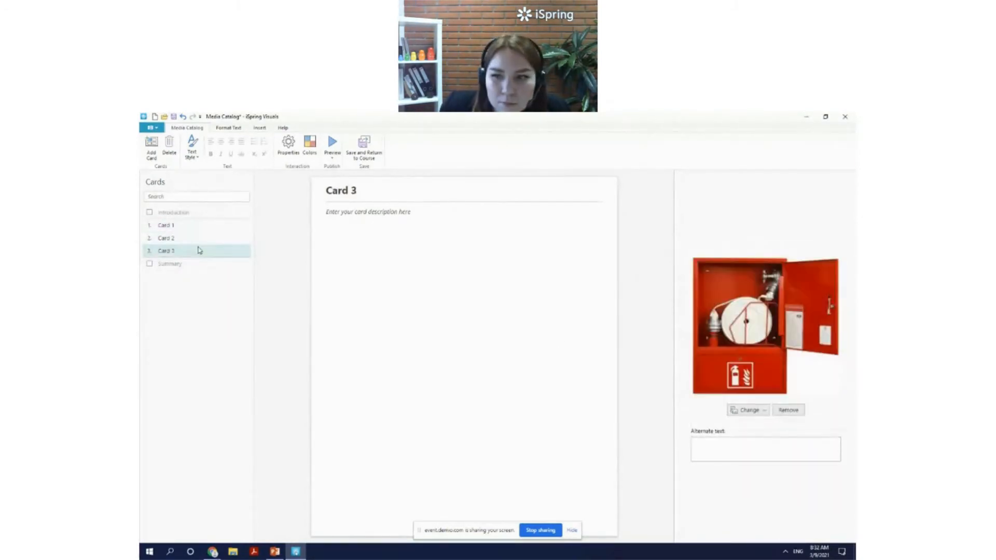
pyautogui.click(806, 116)
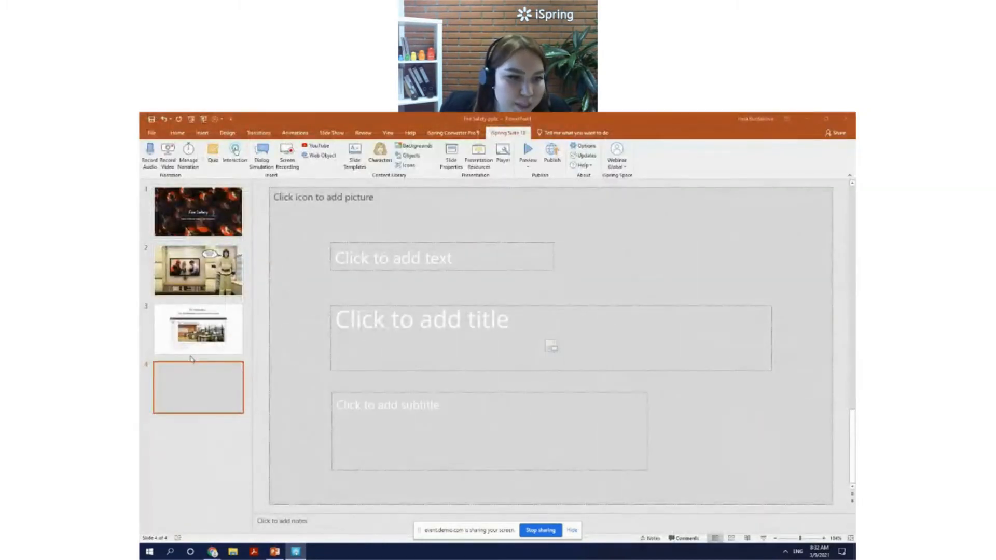
pyautogui.click(293, 550)
pyautogui.click(189, 225)
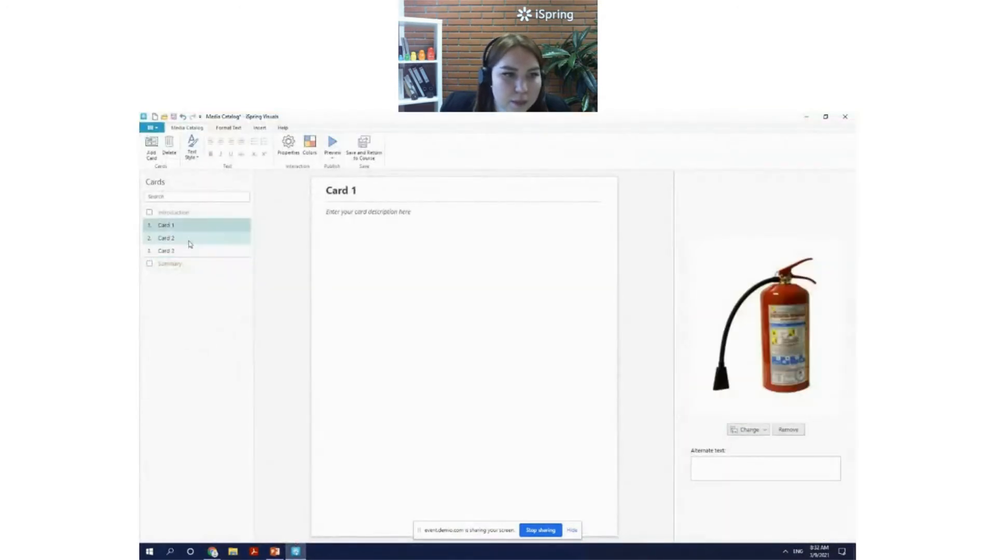
pyautogui.click(189, 242)
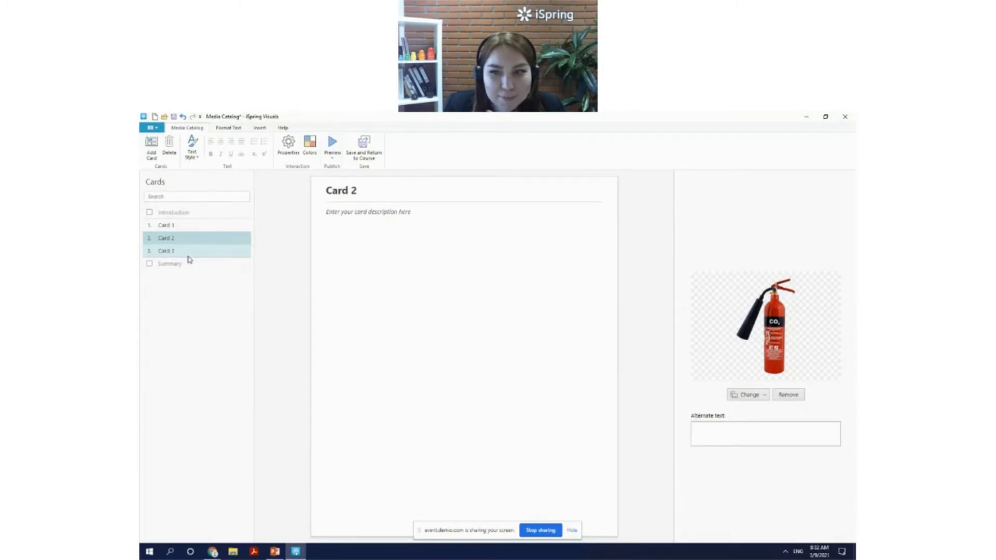
pyautogui.click(365, 148)
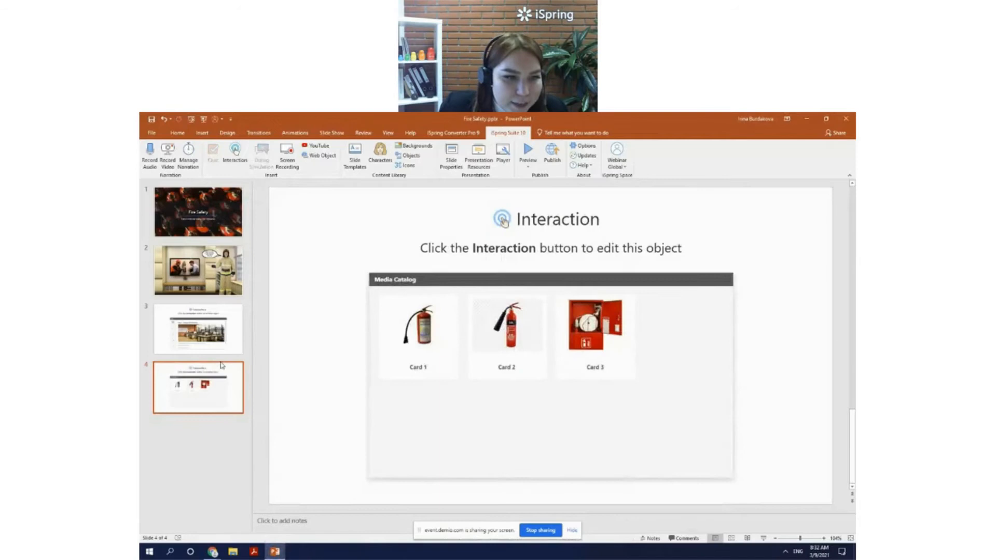
# Insert a new slide between the Steps and Media Catalog slides and delete its title, text and subtitle placeholders
pyautogui.click(221, 347)
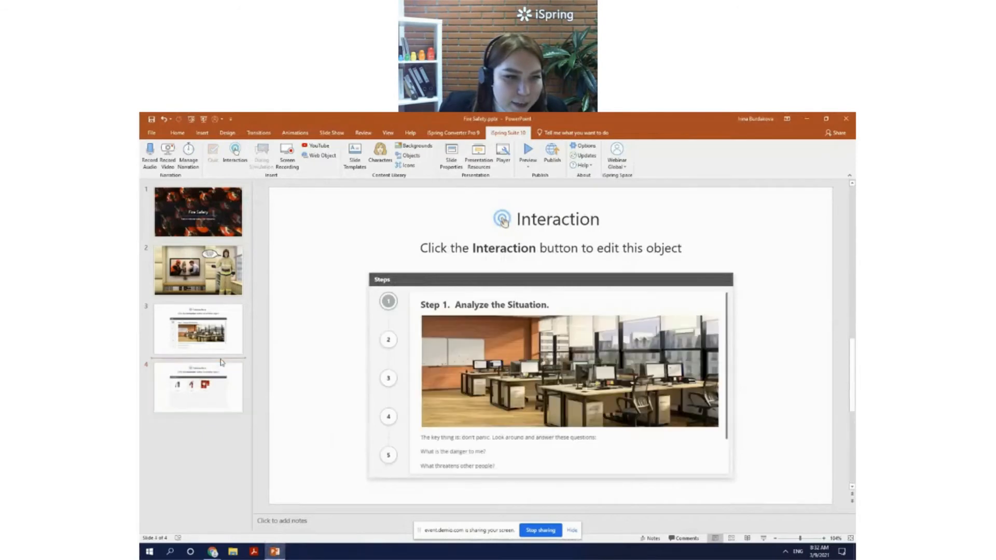
pyautogui.hotkey('ctrl', 'm')
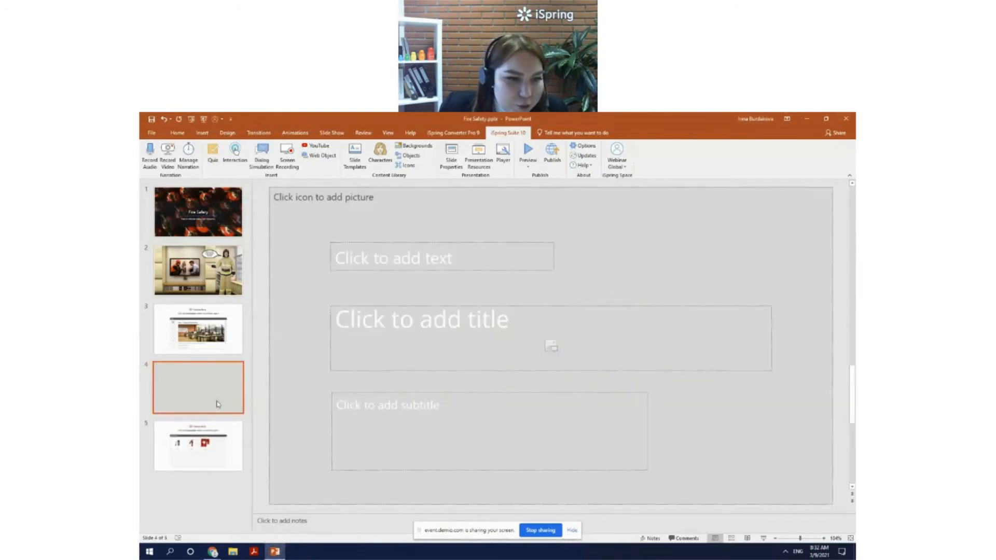
pyautogui.click(403, 306)
pyautogui.press('Delete')
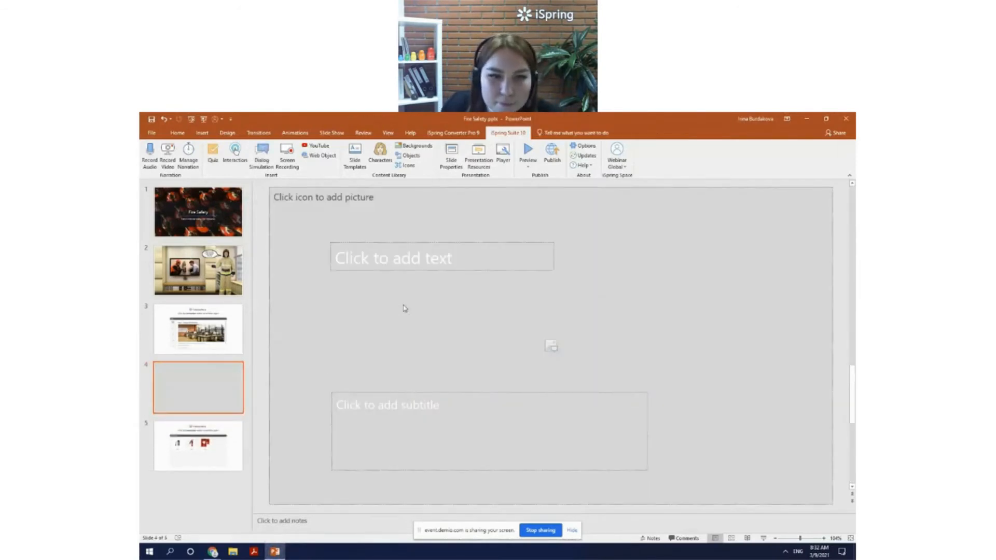
pyautogui.click(392, 242)
pyautogui.press('Delete')
pyautogui.click(408, 395)
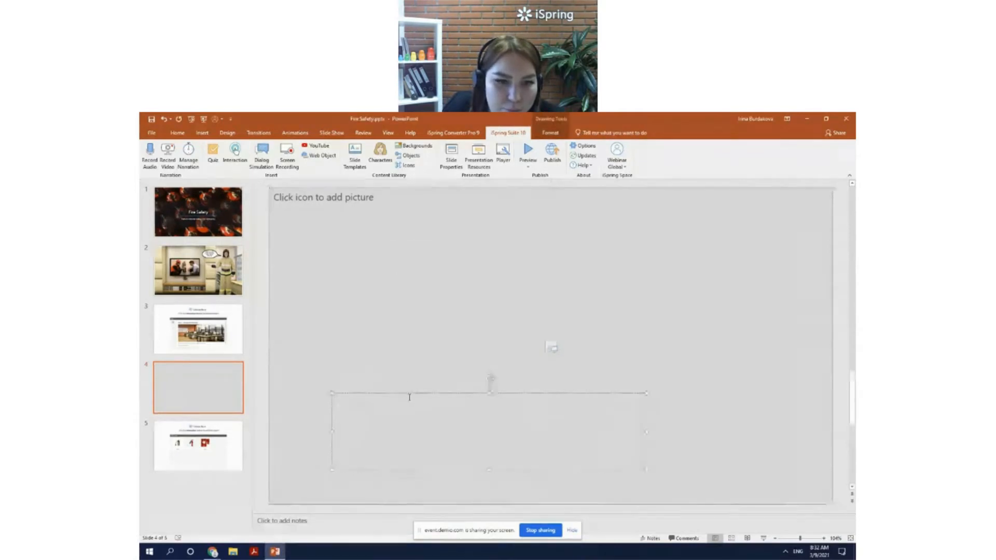
pyautogui.press('Delete')
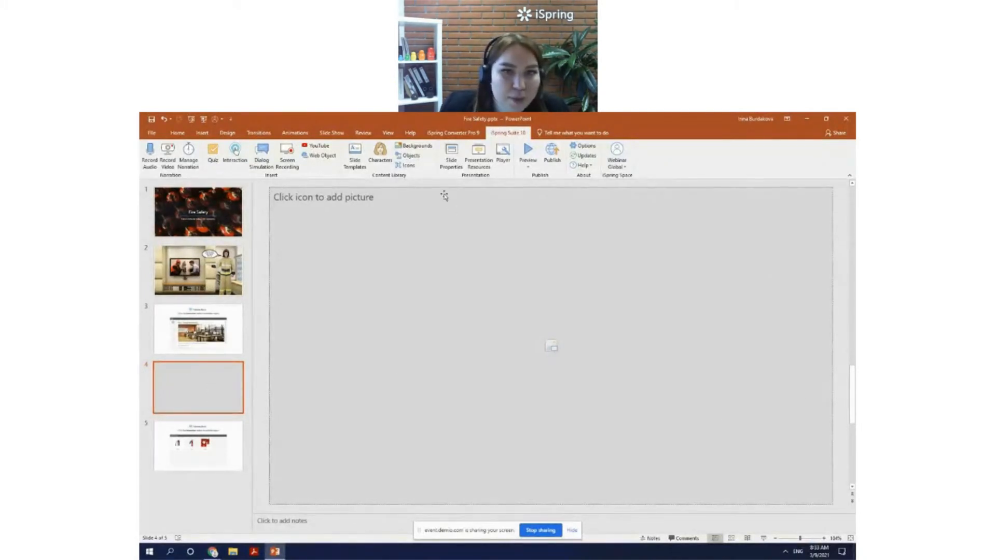
# Insert the Workplaces office background with the window wall and two rows of desks into slide 4
pyautogui.click(416, 150)
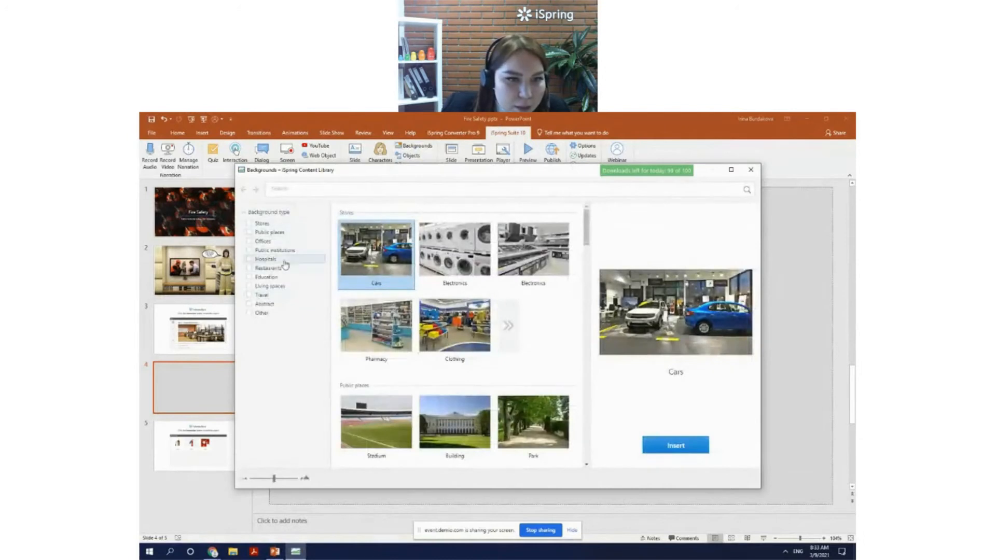
pyautogui.click(265, 241)
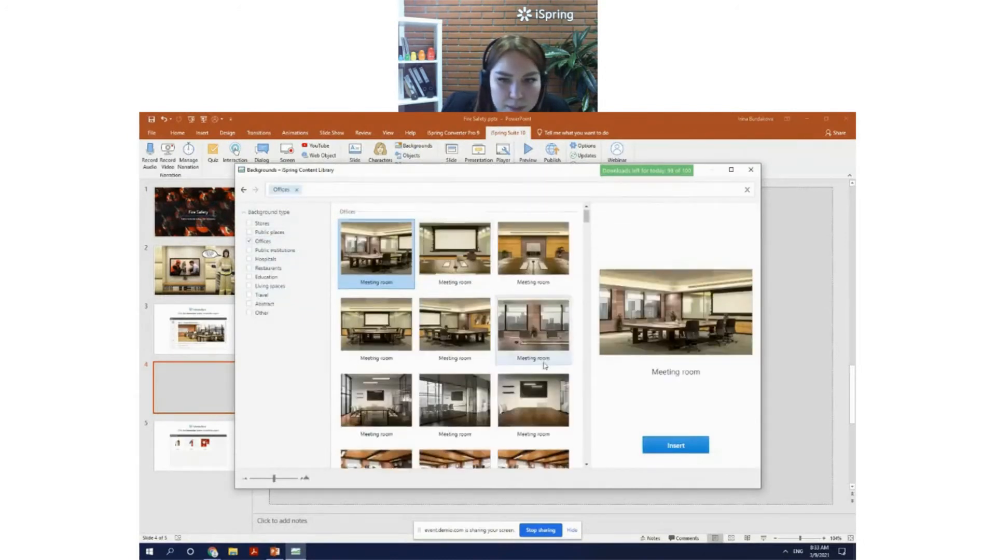
pyautogui.scroll(-10, 534, 373)
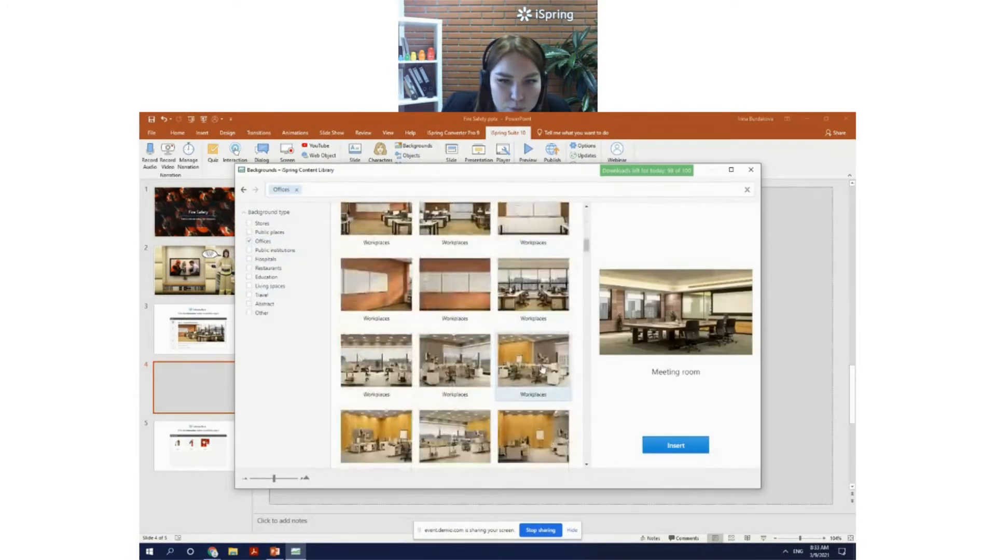
pyautogui.scroll(-1, 548, 340)
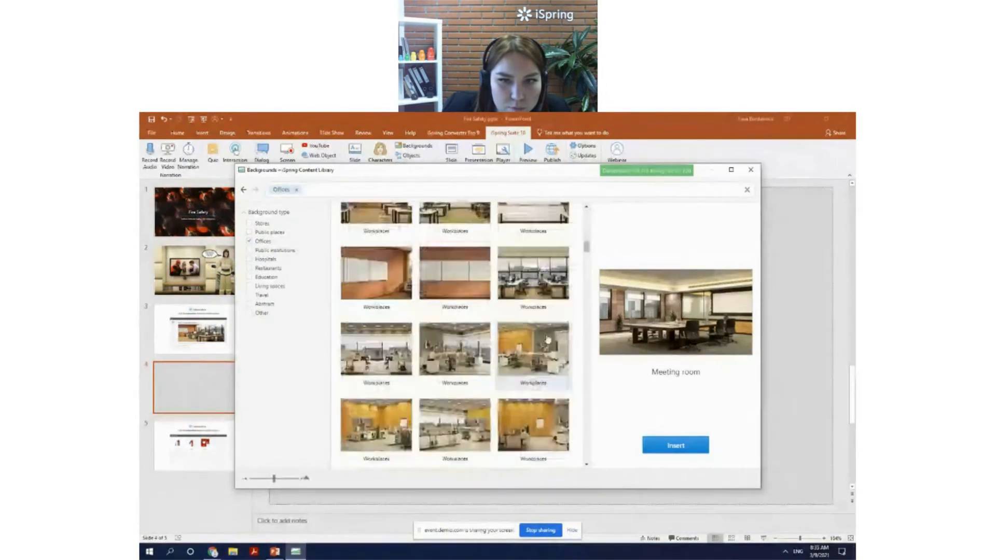
pyautogui.scroll(1, 547, 339)
pyautogui.click(540, 291)
pyautogui.click(672, 446)
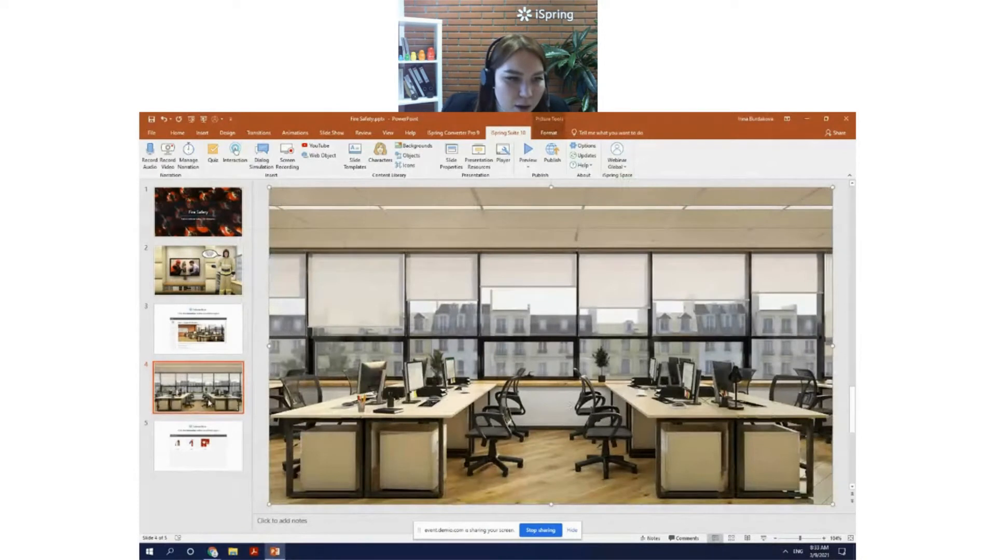
# Insert the fireman character holding a red fire extinguisher at waist height onto the office slide
pyautogui.click(209, 402)
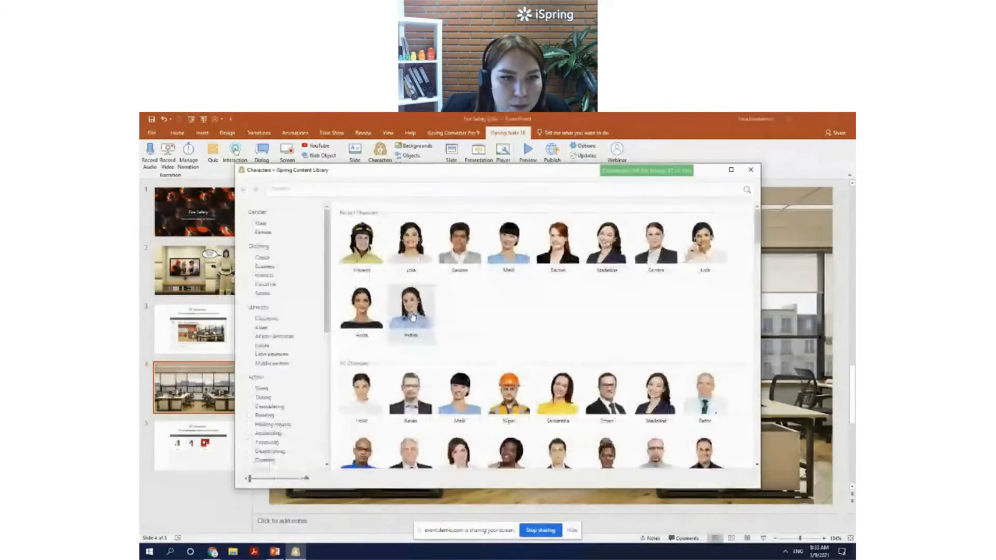
pyautogui.click(378, 274)
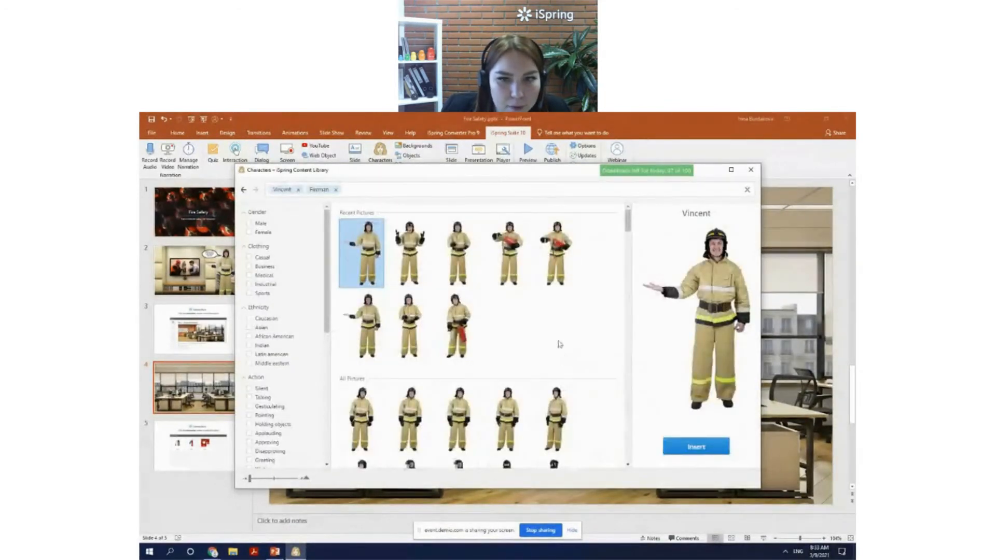
pyautogui.click(514, 280)
pyautogui.click(716, 445)
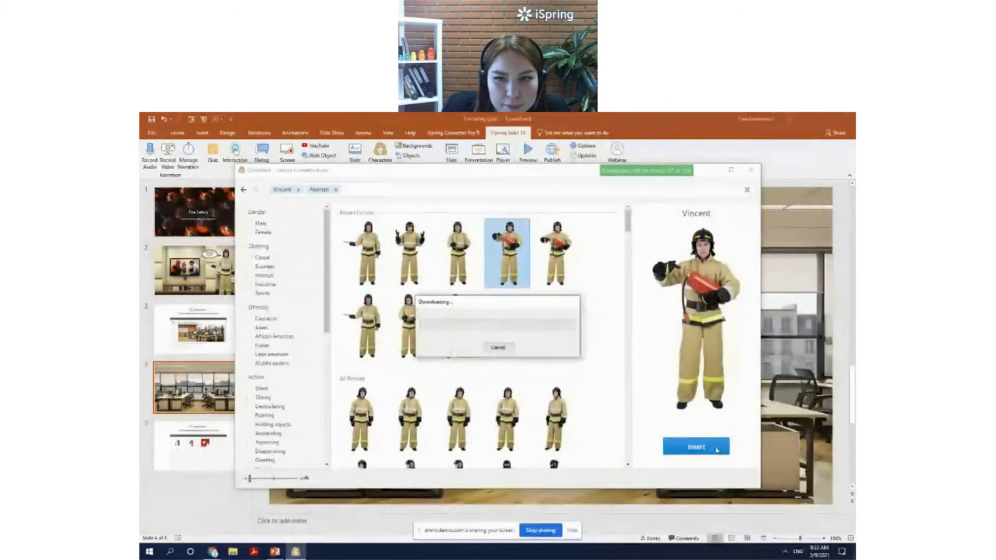
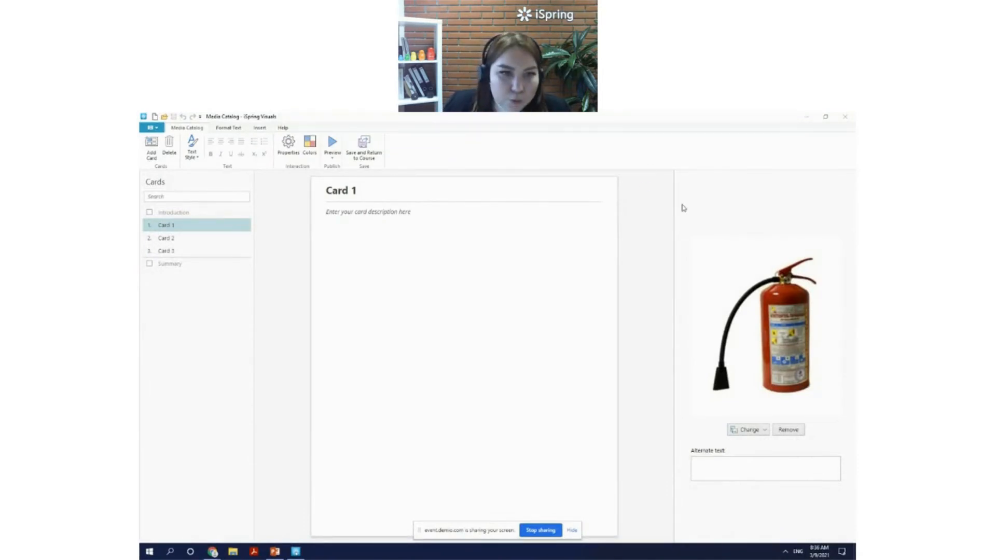
# Retitle Card 1 of the Media Catalog as "Powder Fire Extinguisher"
pyautogui.moveTo(363, 190); pyautogui.dragTo(305, 193)
pyautogui.write('Powder Fire Extinguisher')
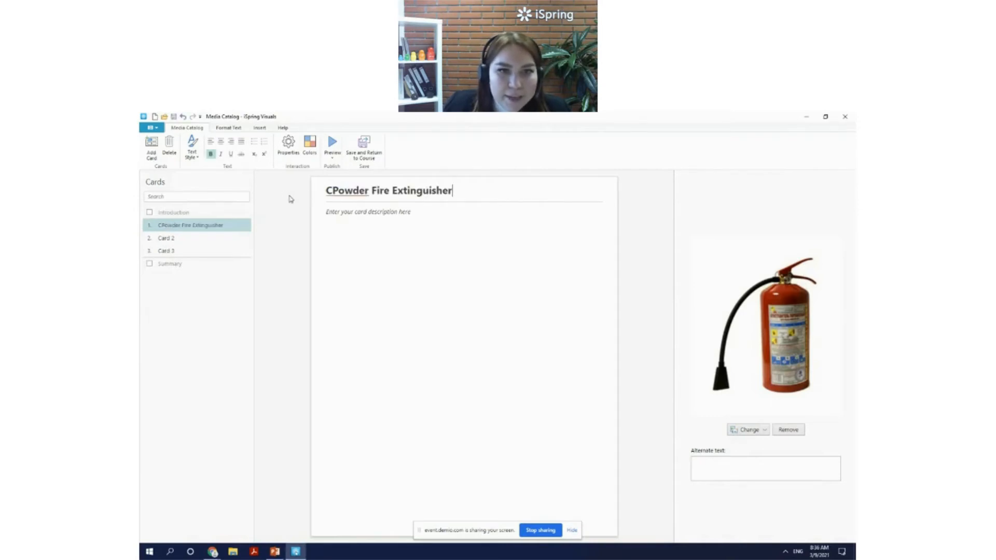
pyautogui.press('Home')
pyautogui.press('Delete')
# Enter the description "Use for: Soft furniture, Wooden furniture Plastic, Paper, Unplugged computers" and "Don't use for: Plugged-in electronic equipment (you'll get an electric shock)" on two lines
pyautogui.hotkey('alt', 'Tab')
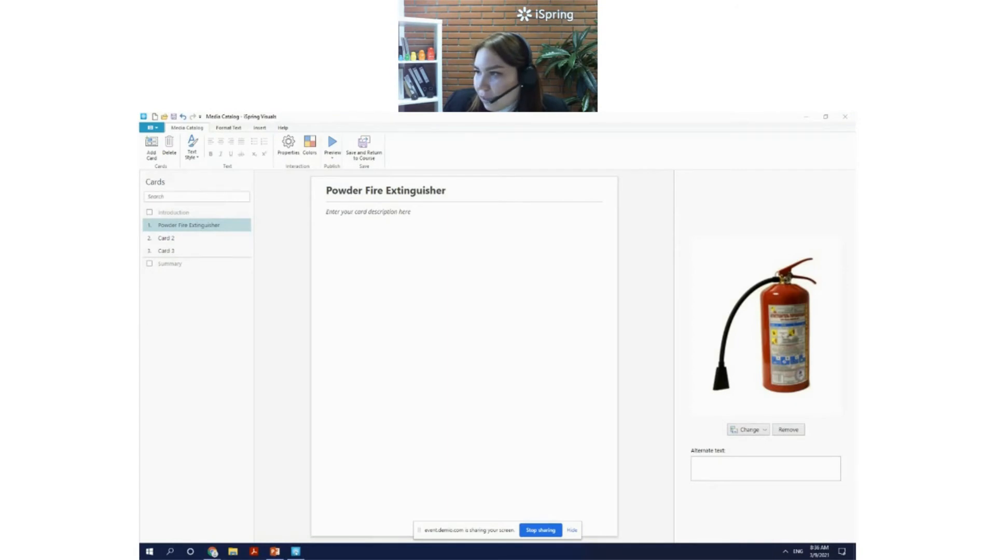
pyautogui.click(474, 281)
pyautogui.write("Use for: Soft furniture. Wooden furniture Plastic. Paper. Unplugged computers Don't use for: Plugged-in electronic equipment (you'll get an electric shock)")
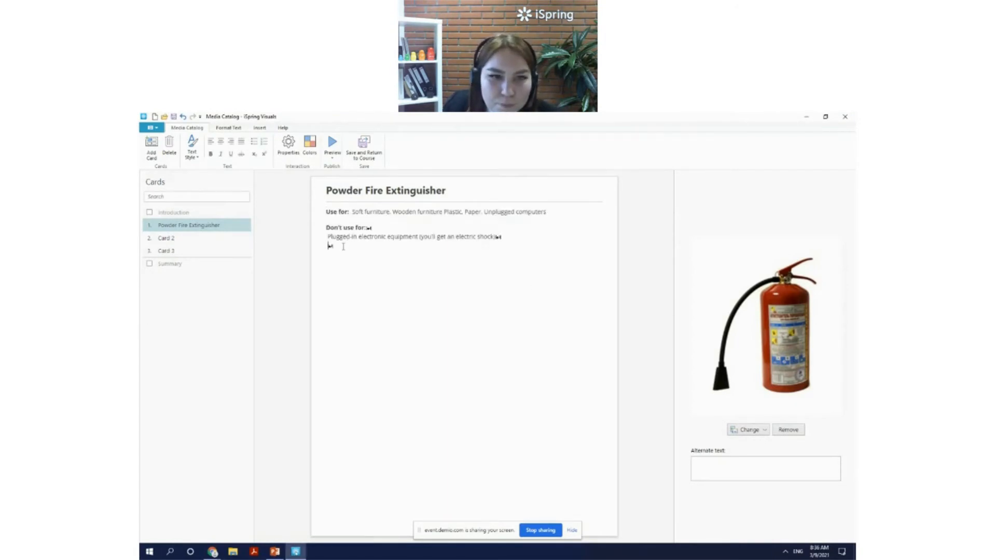
pyautogui.press('Return')
pyautogui.press('BackSpace')
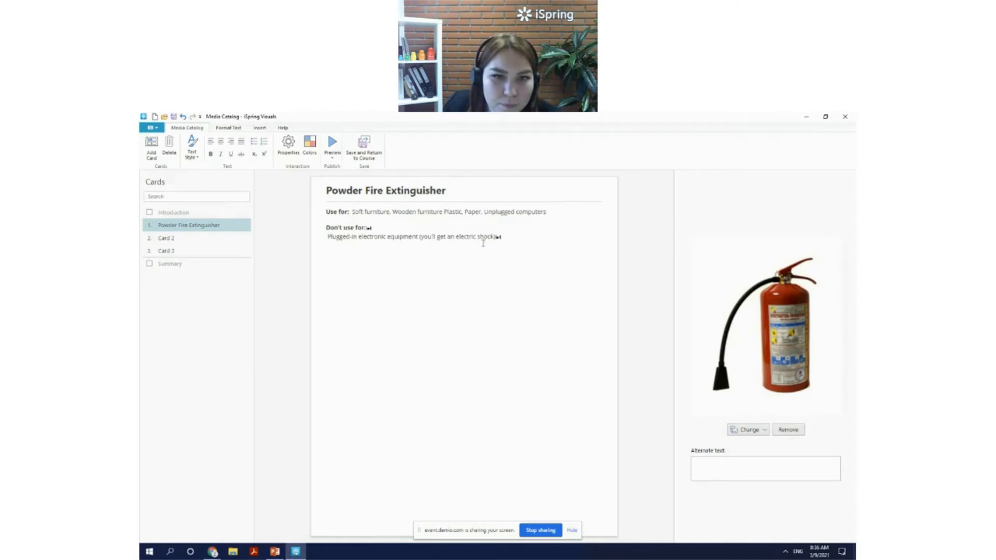
pyautogui.press('BackSpace')
pyautogui.click(379, 229)
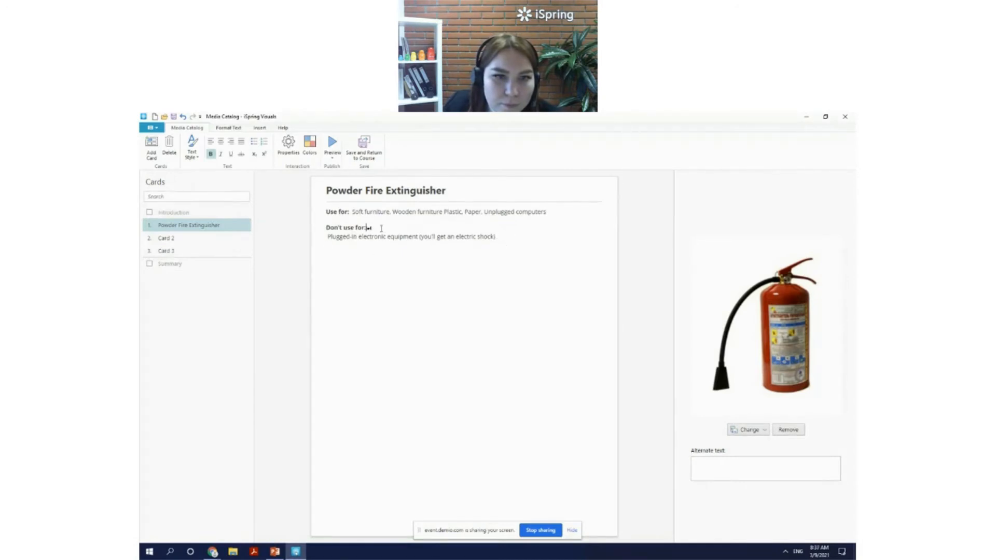
pyautogui.press('Delete')
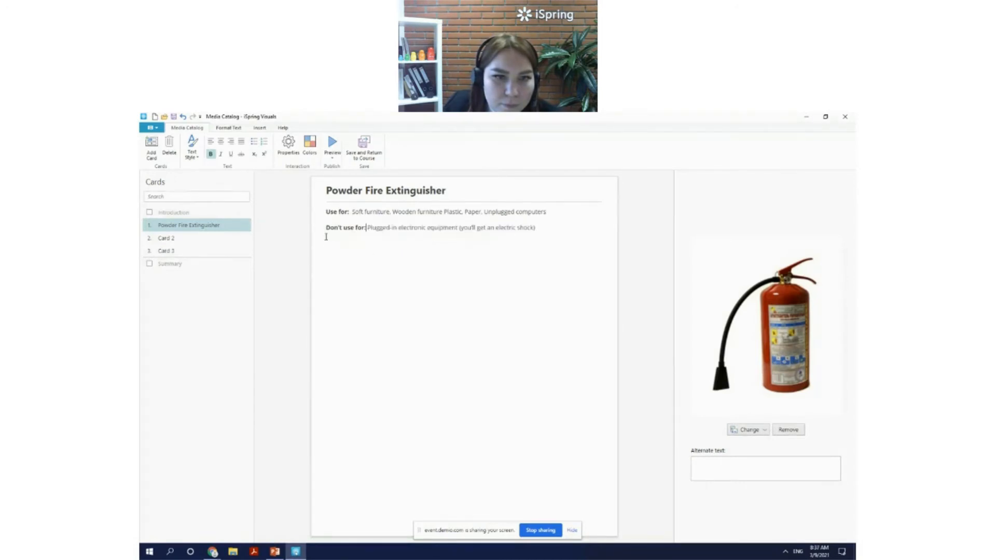
# Retitle Card 2 as "Carbon Dioxide (CO2) Fire Extinguisher"
pyautogui.click(175, 242)
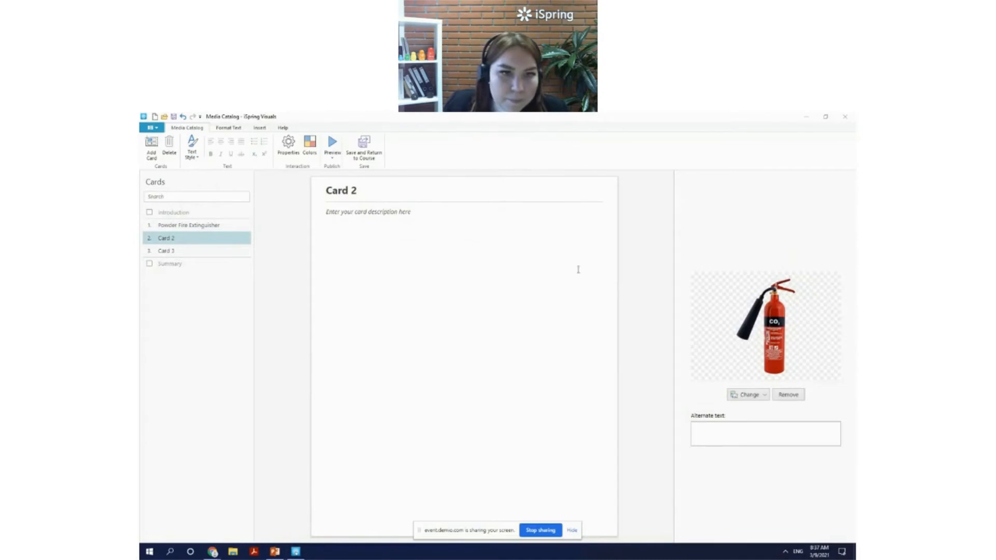
pyautogui.moveTo(356, 192); pyautogui.dragTo(332, 193)
pyautogui.write('Carbon Dioxide (CO2) Fire Extinguisher')
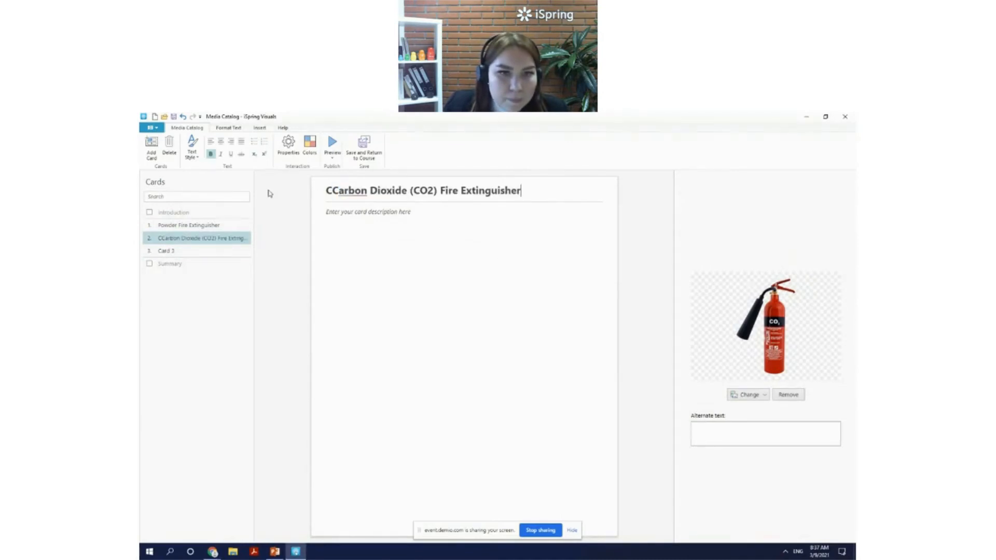
pyautogui.click(332, 191)
pyautogui.press('BackSpace')
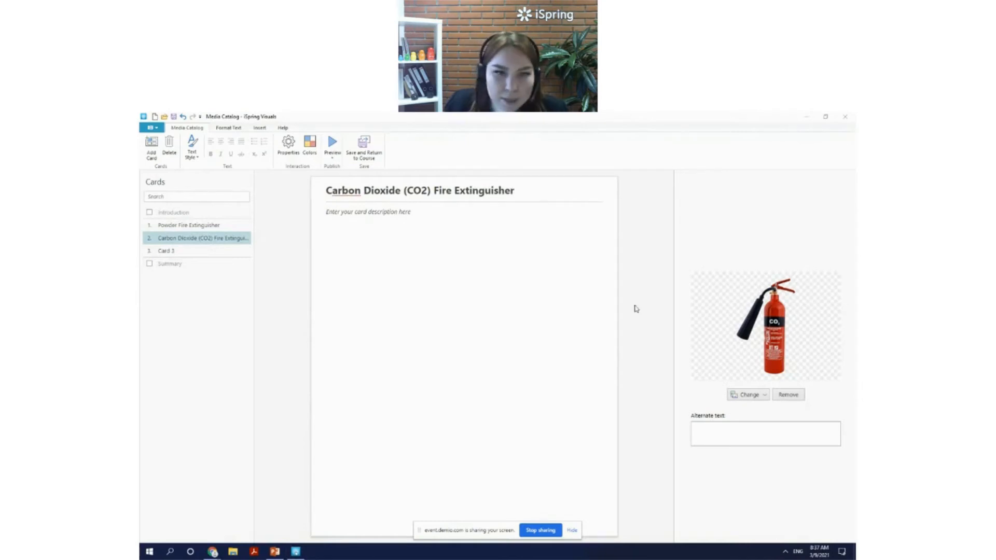
# Enter the description "Use for: Computers (including plugged in), Paper" and "Don't use for: Wooden furniture, Burning clothes on a person" on two lines
pyautogui.click(398, 218)
pyautogui.write("Use for: Computers (including plugged in), Paper Don't use for: Wooden furniture, Burning clothes on a person")
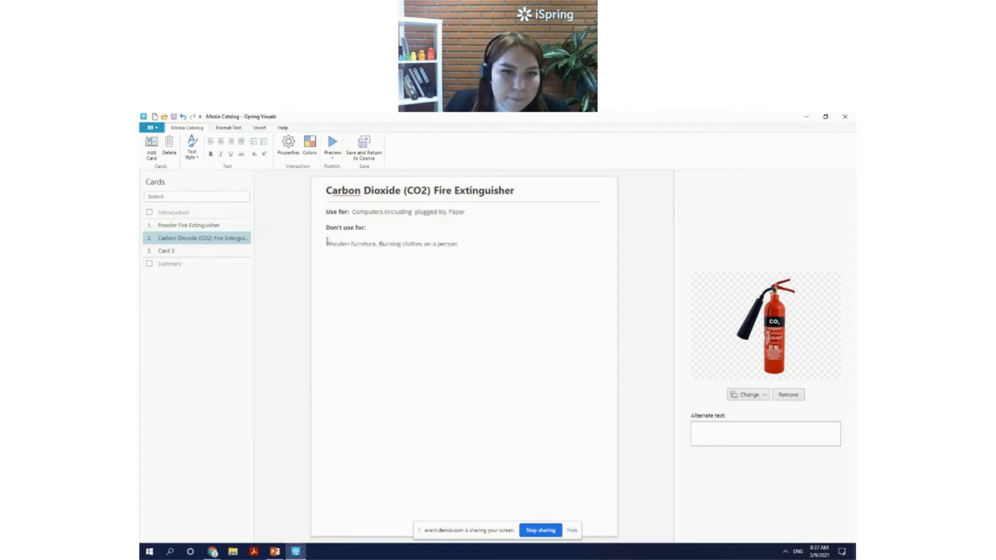
pyautogui.press('BackSpace')
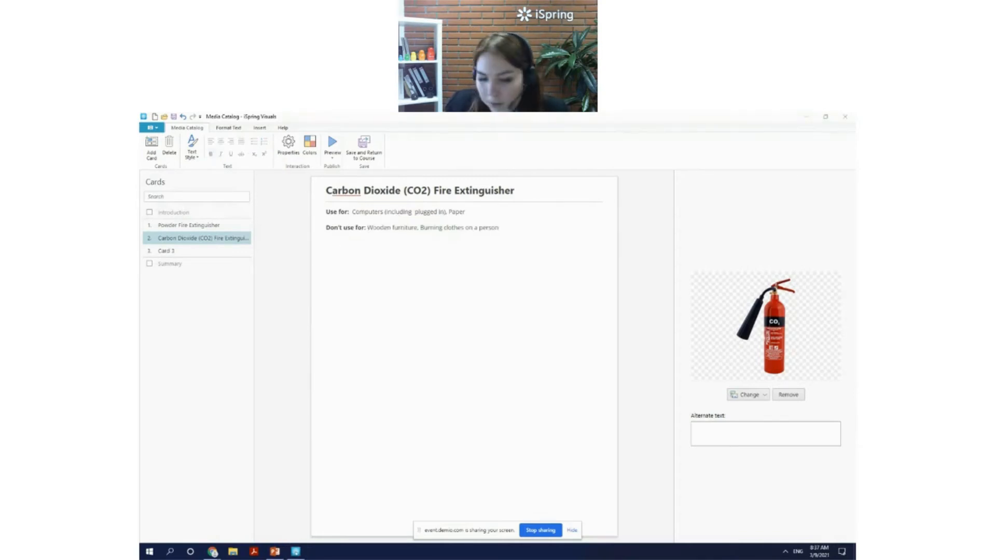
# Retitle Card 3 as "Fire Hose Cabinet"
pyautogui.click(209, 253)
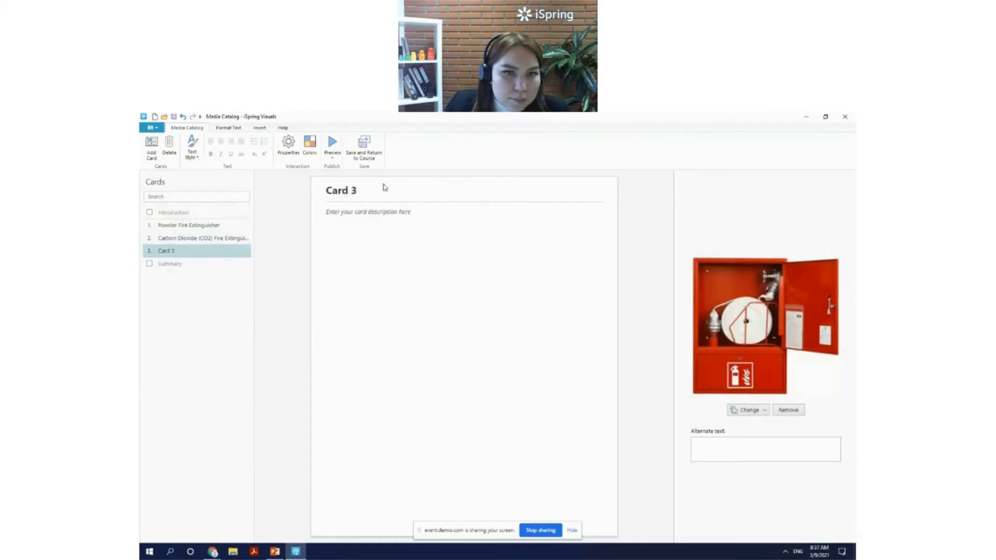
pyautogui.click(362, 192)
pyautogui.moveTo(362, 193); pyautogui.dragTo(307, 191)
pyautogui.write('Fire Hose Cabinet')
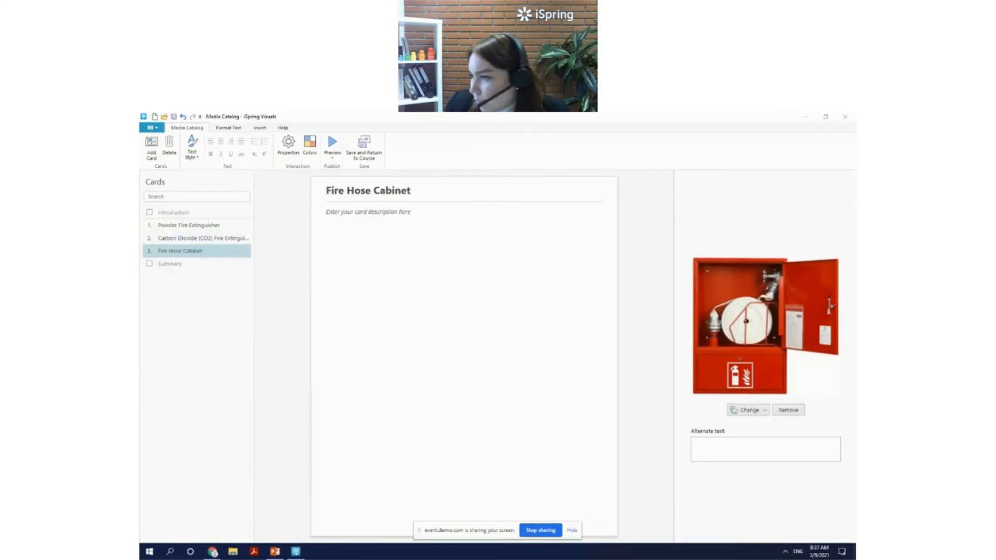
# Enter the description: use for soft furniture, wooden furniture, plastic, paper, unplugged computers; don't use for plugged-in electronic equipment, flammable liquids that spread with water
pyautogui.click(424, 251)
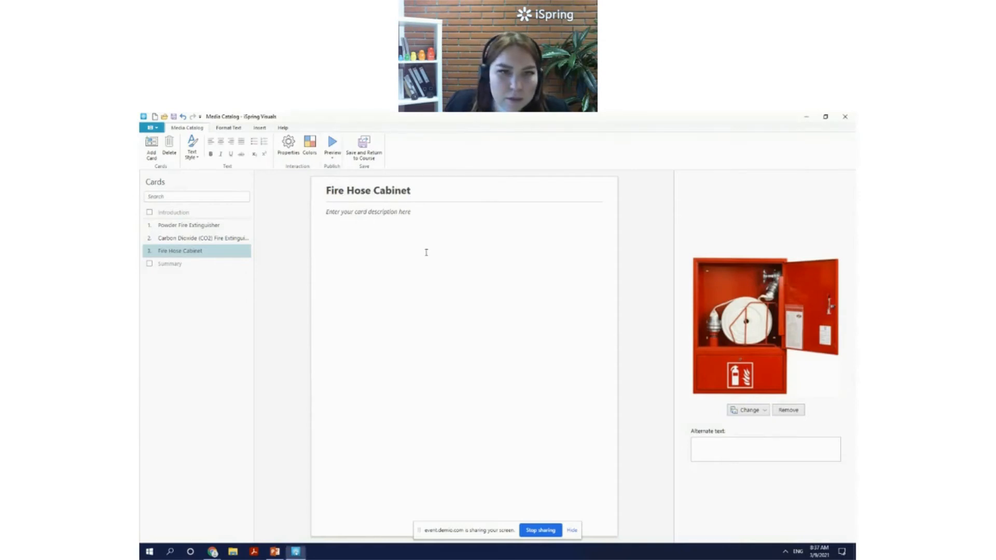
pyautogui.write("Use for: Soft furniture, Wooden furniture, Plastic, Paper, Unplugged computers Don't use for: Plugged-in electronic equipment, Flammable liquids (kerosene, gasoline, oils — they spread with water and the burning area will grow)")
pyautogui.press('BackSpace')
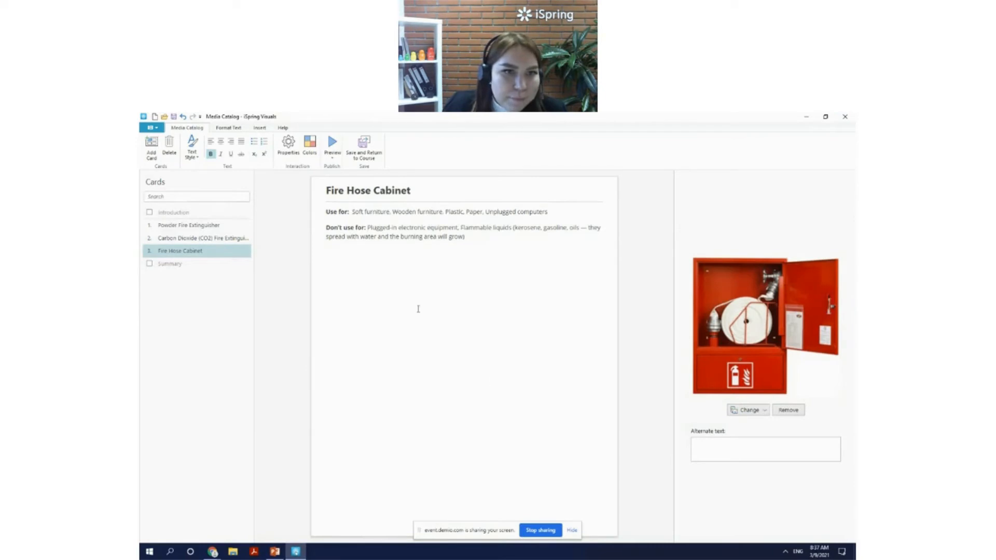
# Preview the Media Catalog, go through its three cards, and view the catalog in the portrait tablet layout
pyautogui.click(332, 143)
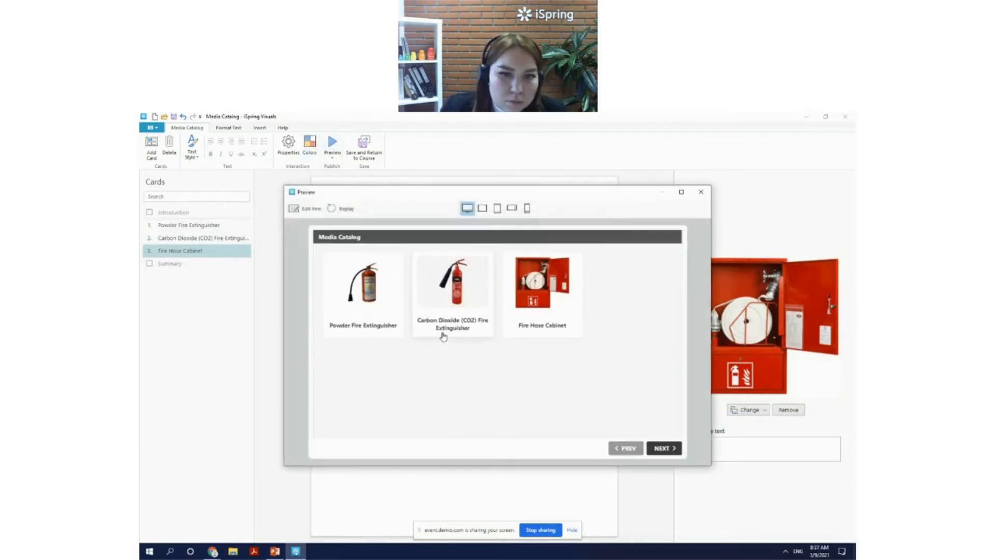
pyautogui.click(359, 312)
pyautogui.click(662, 447)
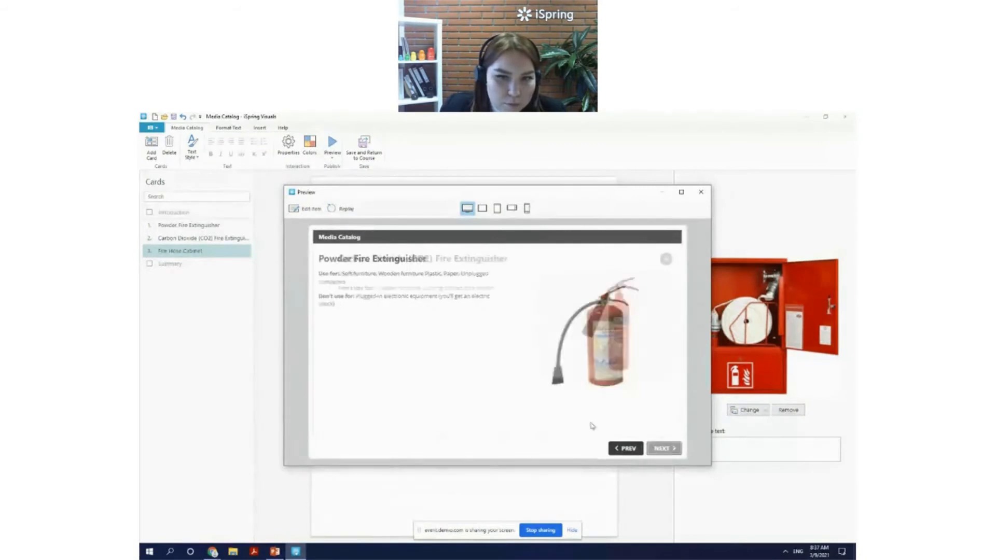
pyautogui.click(664, 448)
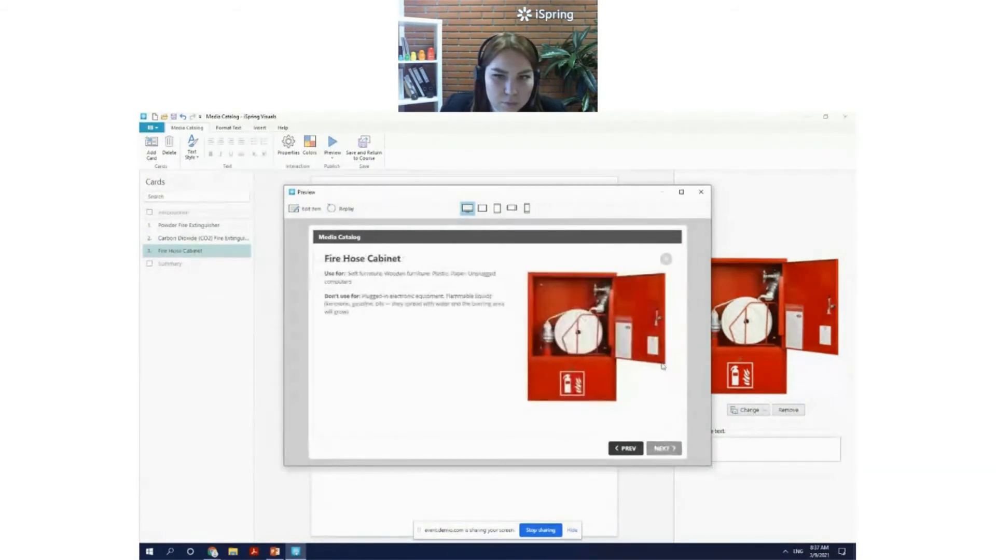
pyautogui.click(666, 259)
pyautogui.click(497, 208)
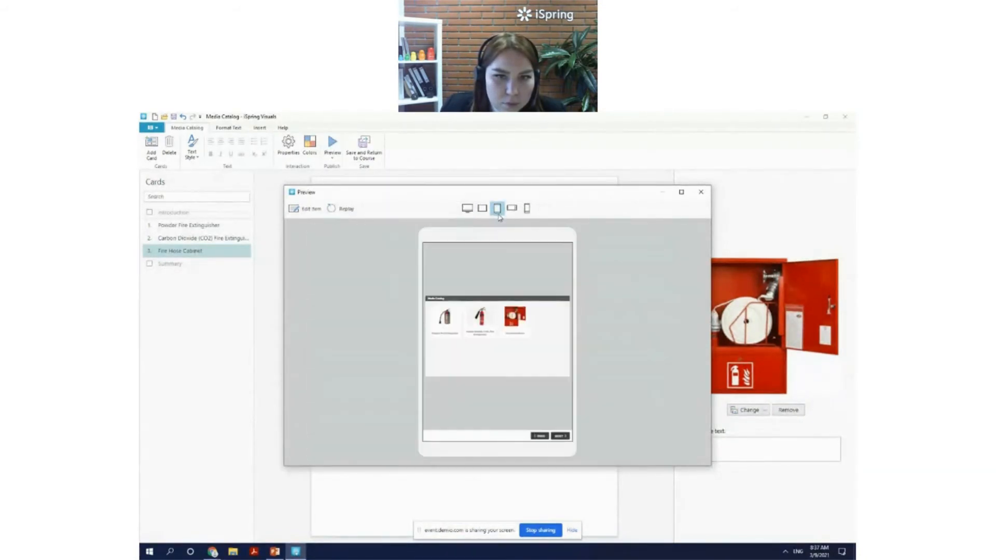
# Preview the media catalog in the portrait phone layout and in the desktop layout, then close the preview
pyautogui.click(527, 208)
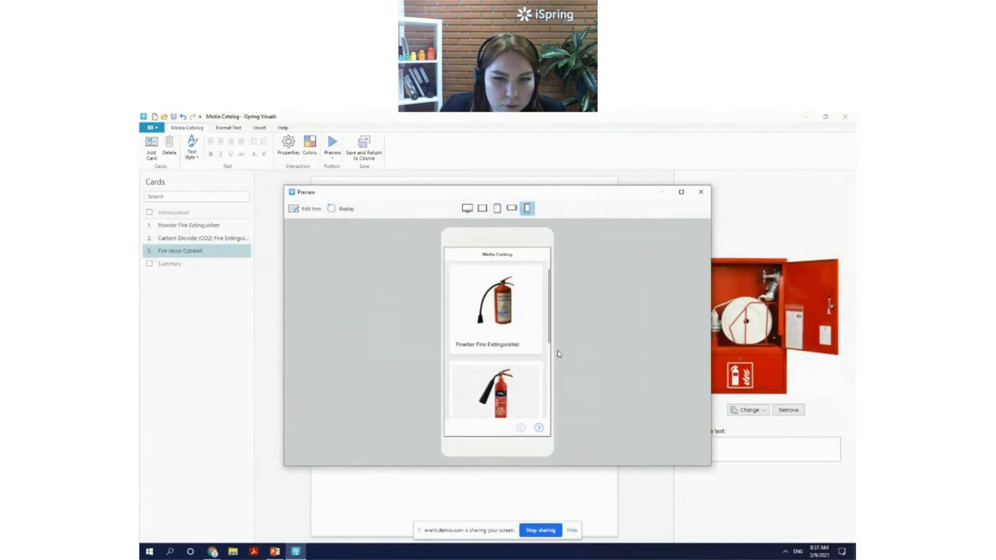
pyautogui.scroll(-5, 559, 354)
pyautogui.scroll(5, 560, 271)
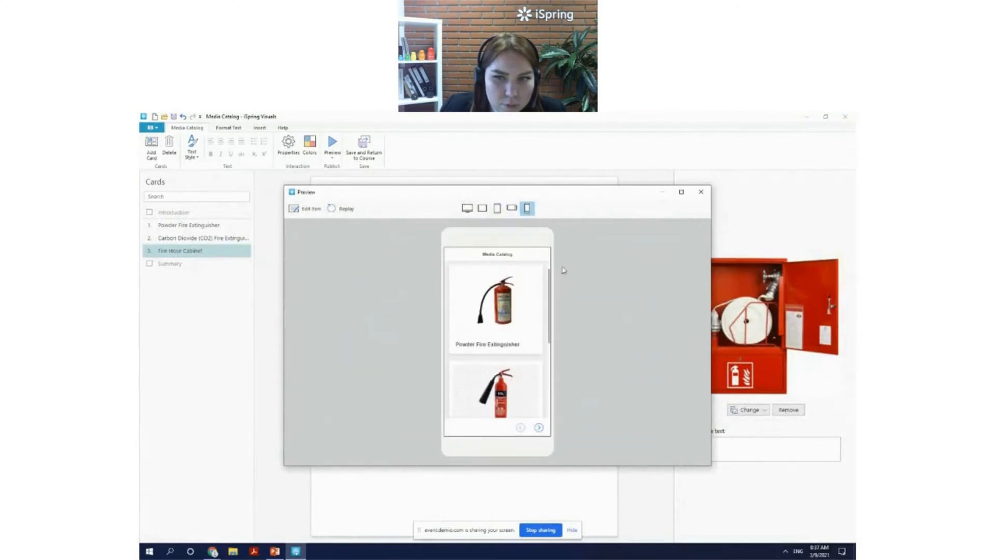
pyautogui.click(700, 194)
pyautogui.click(333, 144)
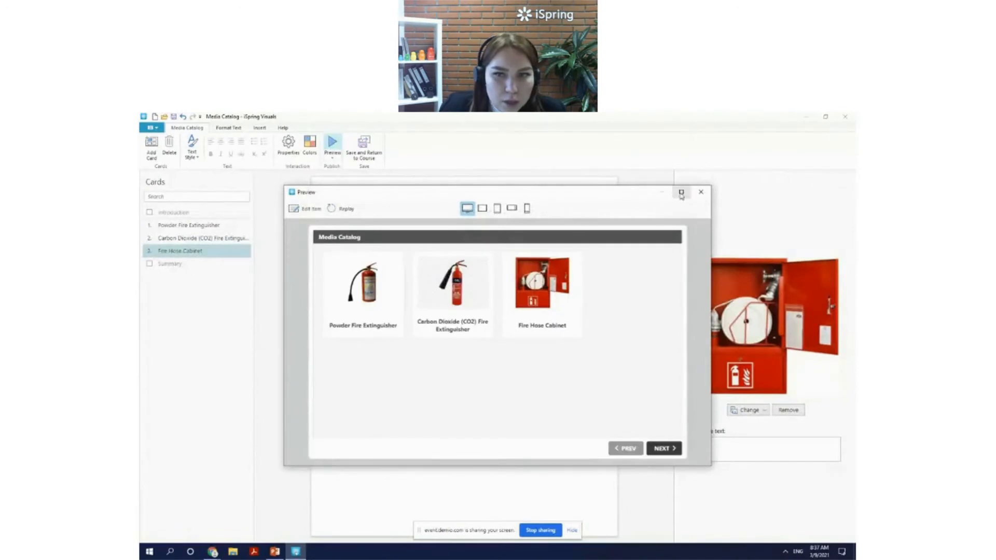
pyautogui.click(701, 192)
# Set the description text's hyperlink color to light gray in the catalog's color scheme and apply the customization
pyautogui.click(309, 143)
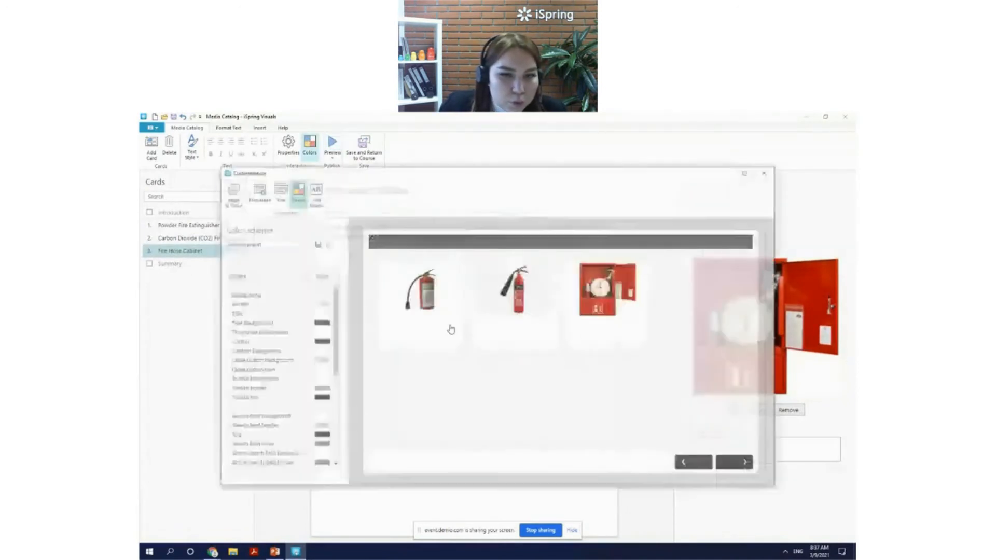
pyautogui.scroll(-5, 262, 389)
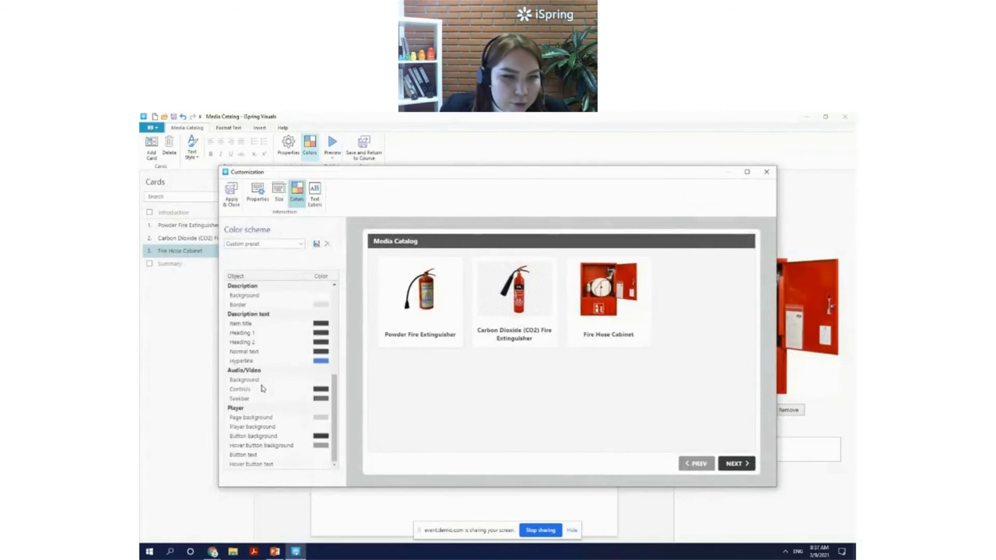
pyautogui.click(321, 362)
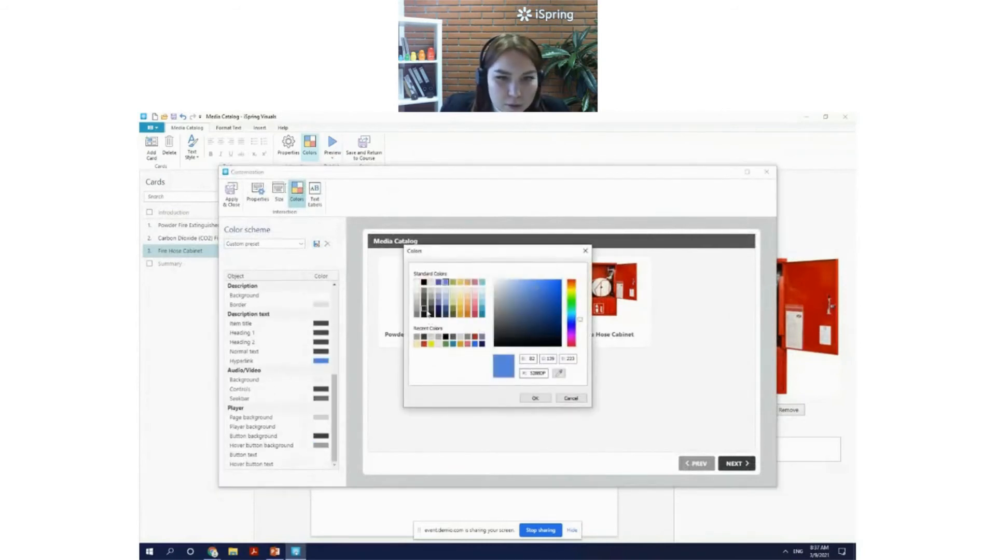
pyautogui.click(417, 306)
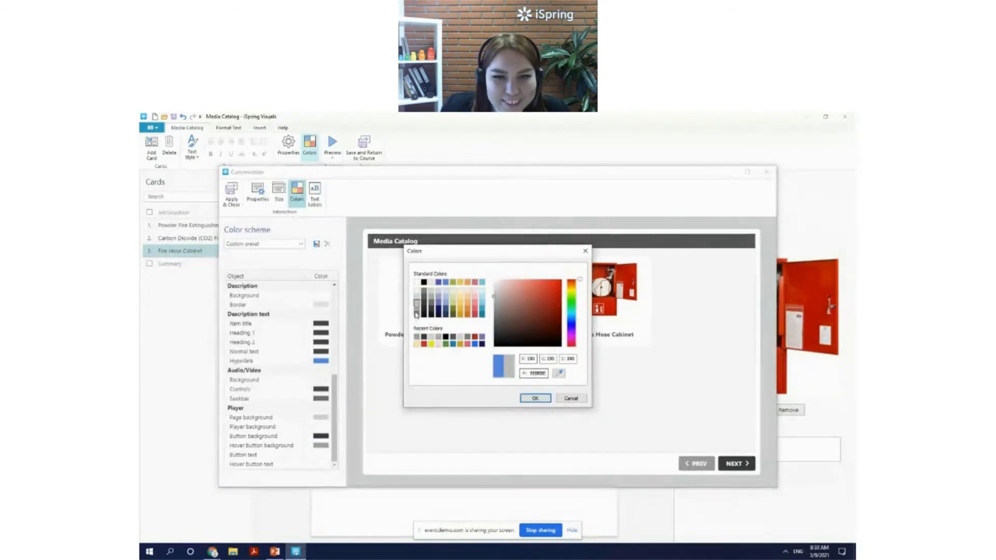
pyautogui.click(417, 302)
pyautogui.click(533, 399)
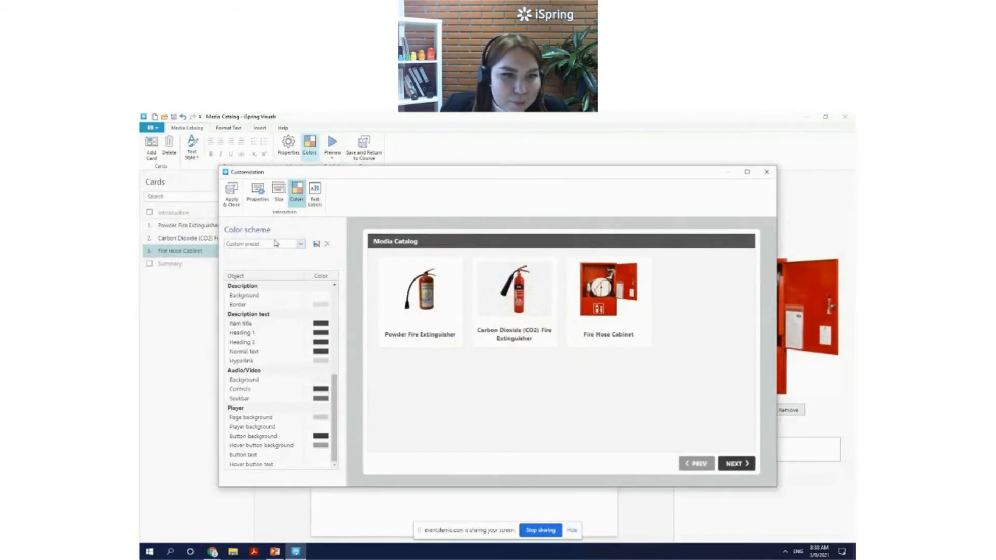
pyautogui.click(229, 200)
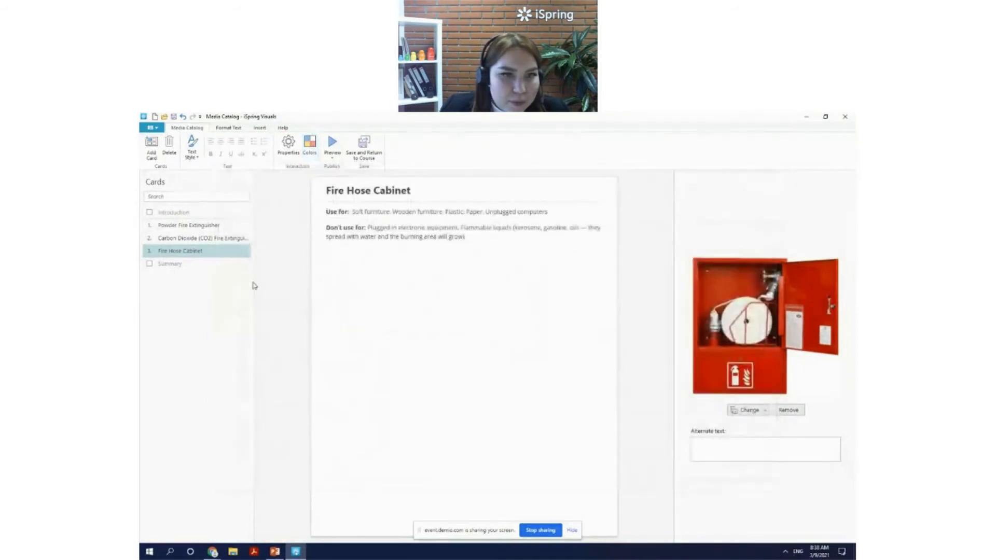
# Save the media catalog back to the course and add a new slide after slide 5
pyautogui.click(365, 147)
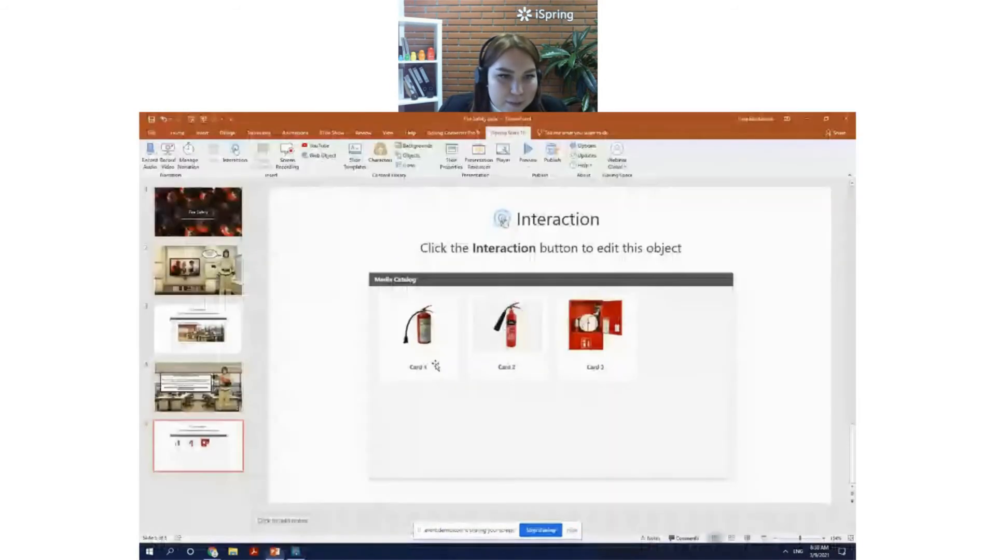
pyautogui.rightClick(172, 481)
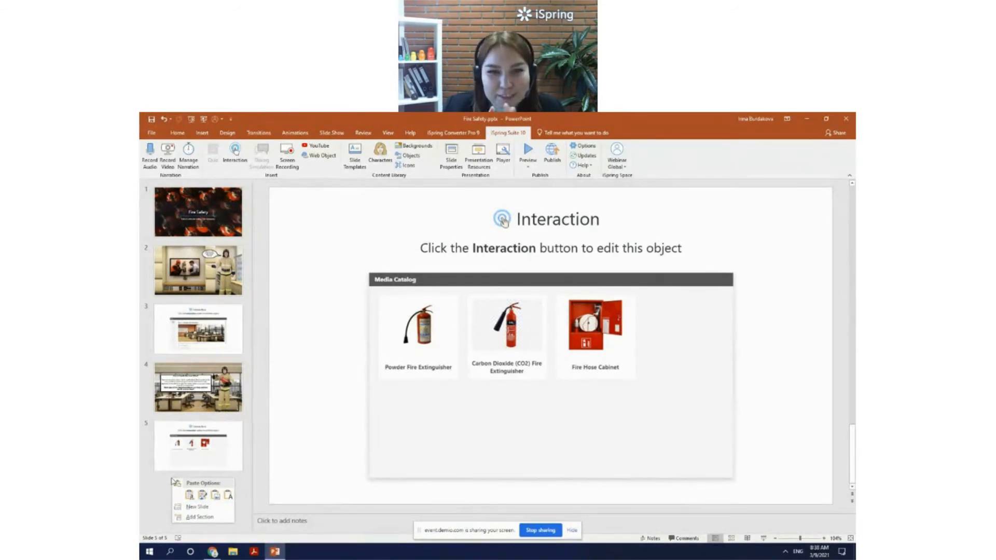
pyautogui.click(153, 485)
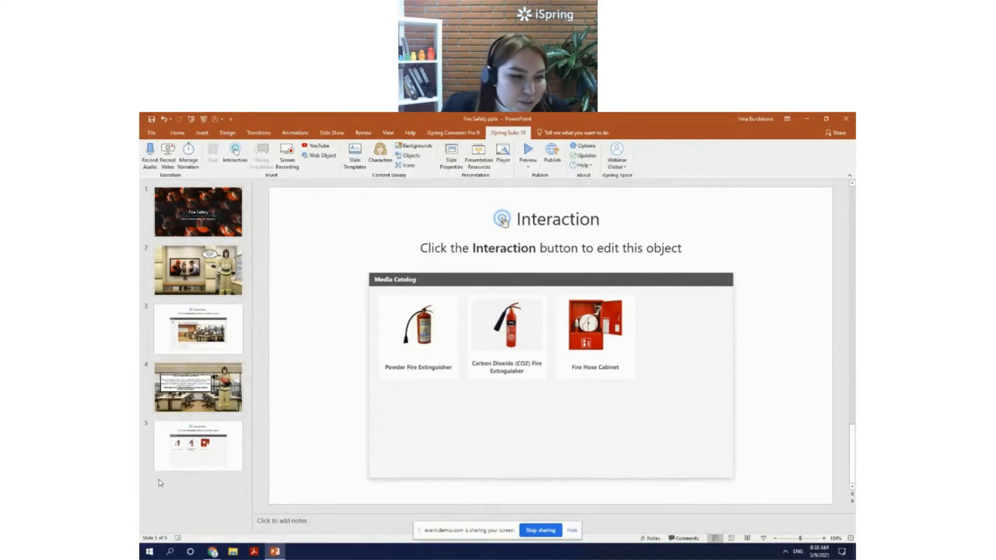
pyautogui.rightClick(161, 483)
pyautogui.click(176, 507)
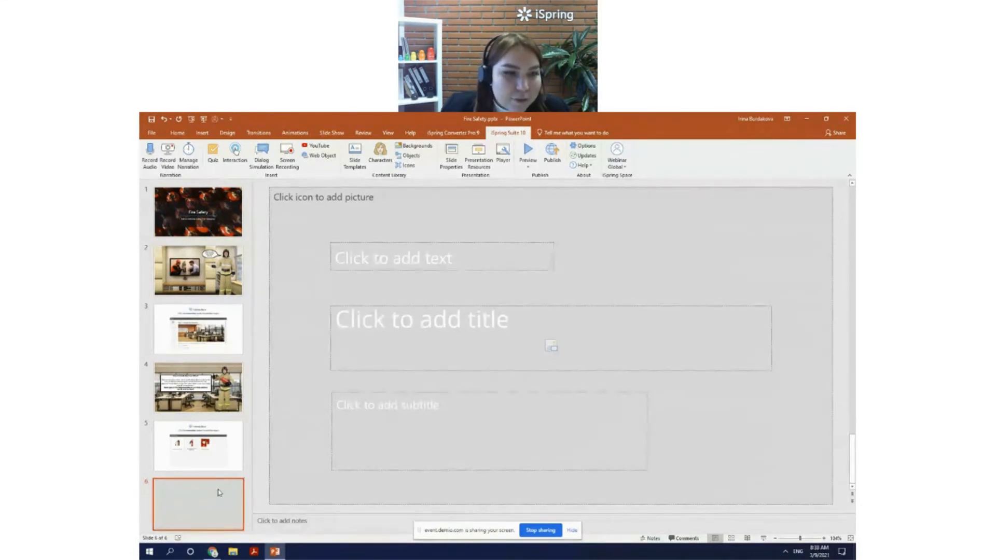
# Create a graded quiz on the new slide and add a Sequence question to it
pyautogui.click(213, 153)
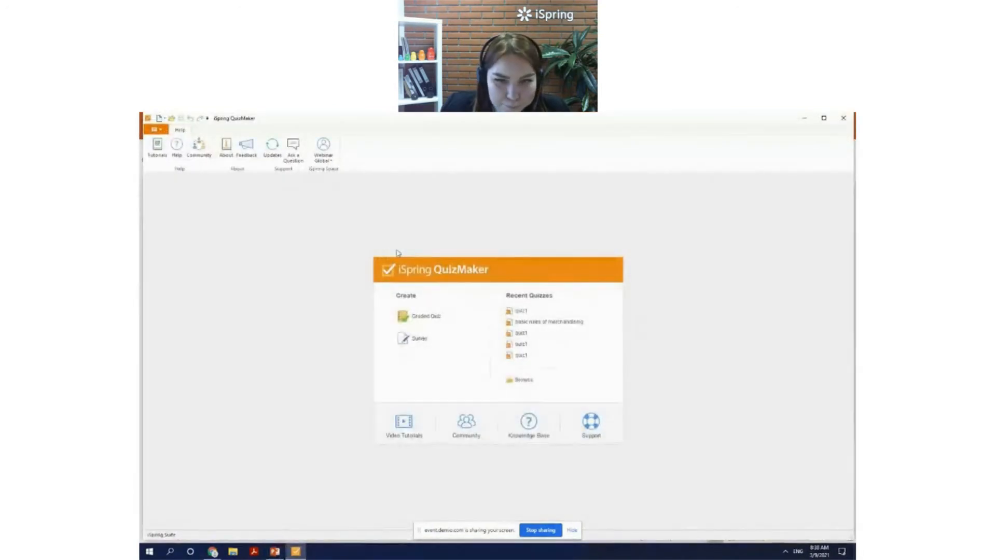
pyautogui.click(434, 319)
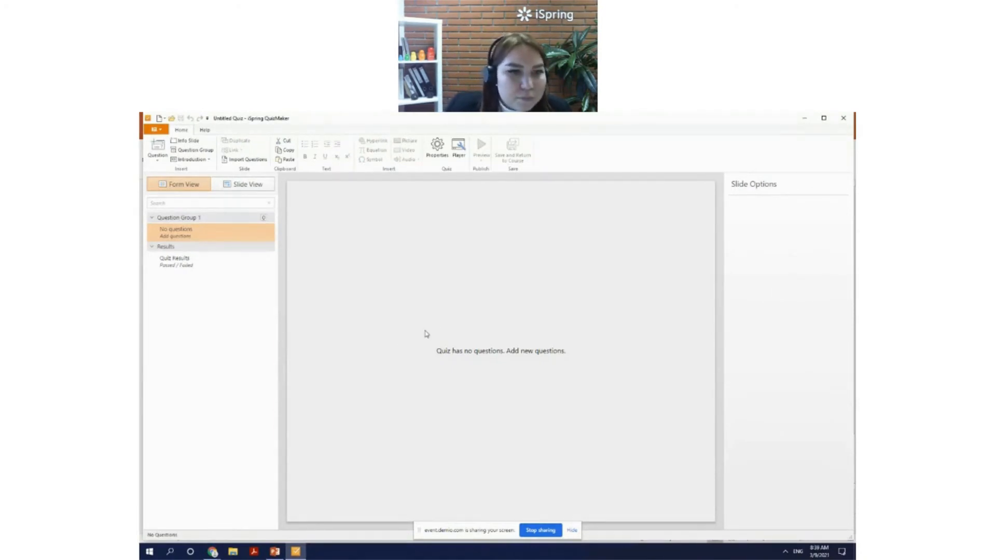
pyautogui.click(158, 151)
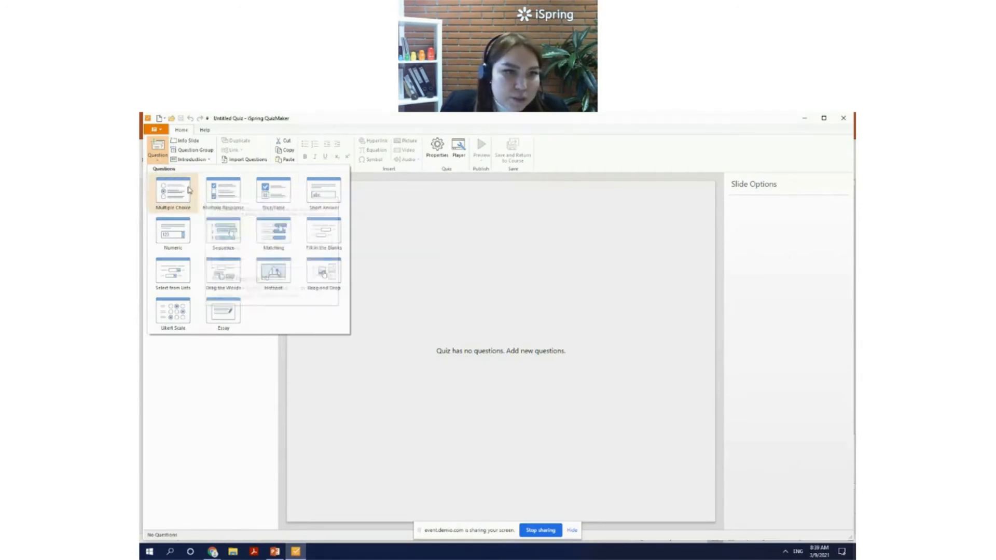
pyautogui.moveTo(187, 188)
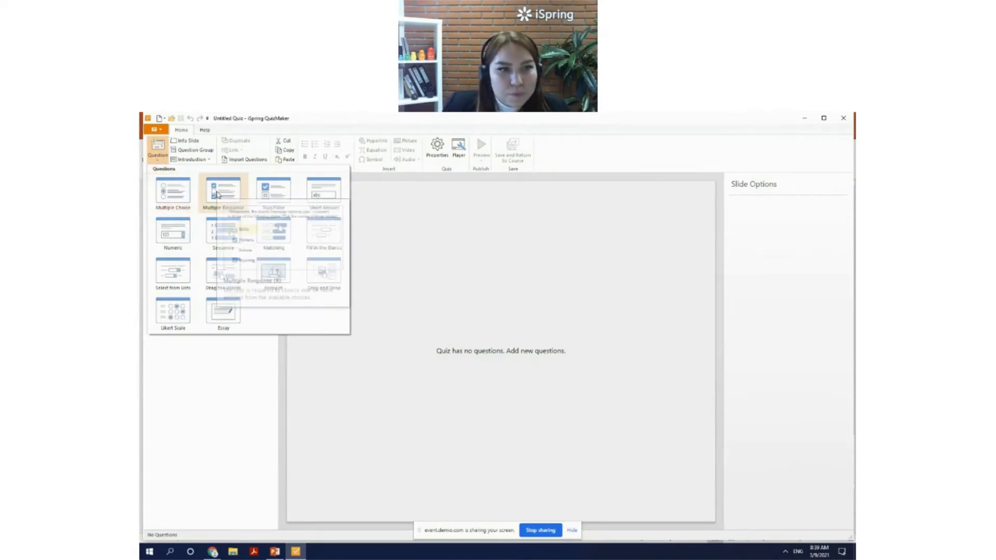
pyautogui.click(218, 415)
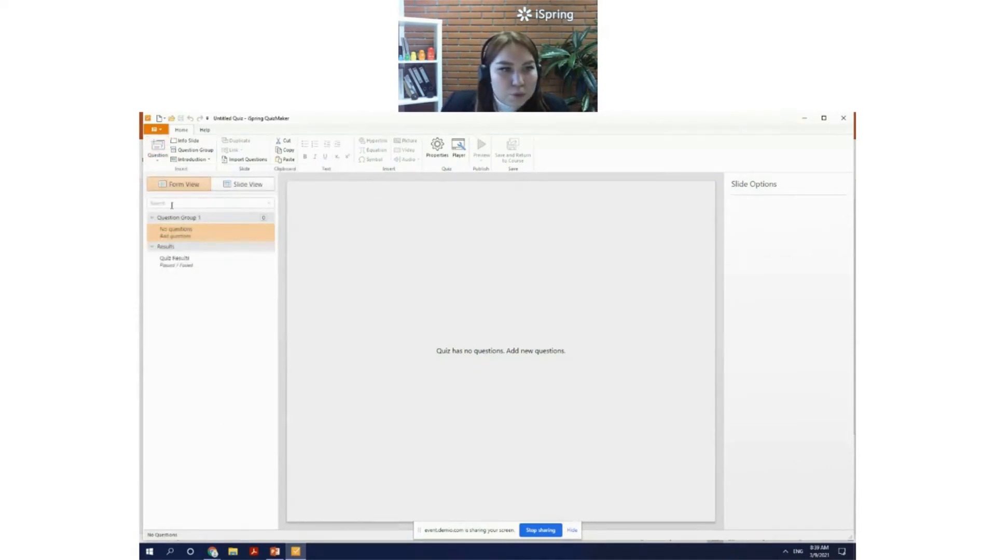
pyautogui.click(160, 165)
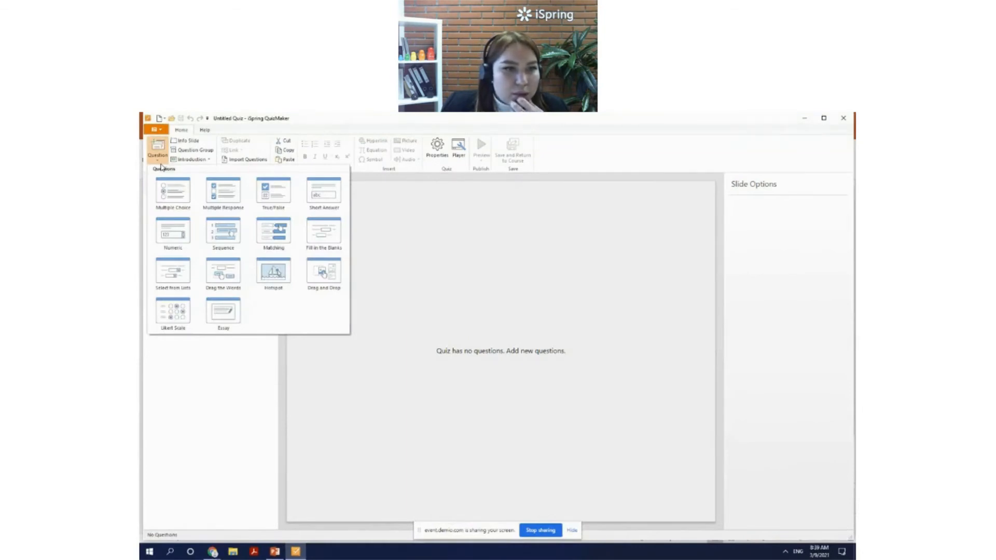
pyautogui.click(215, 233)
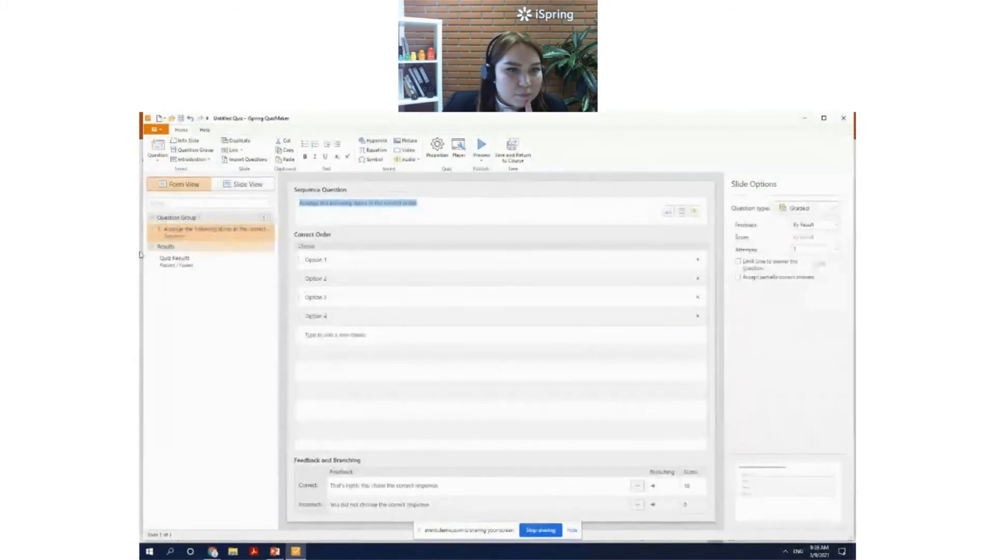
pyautogui.click(200, 349)
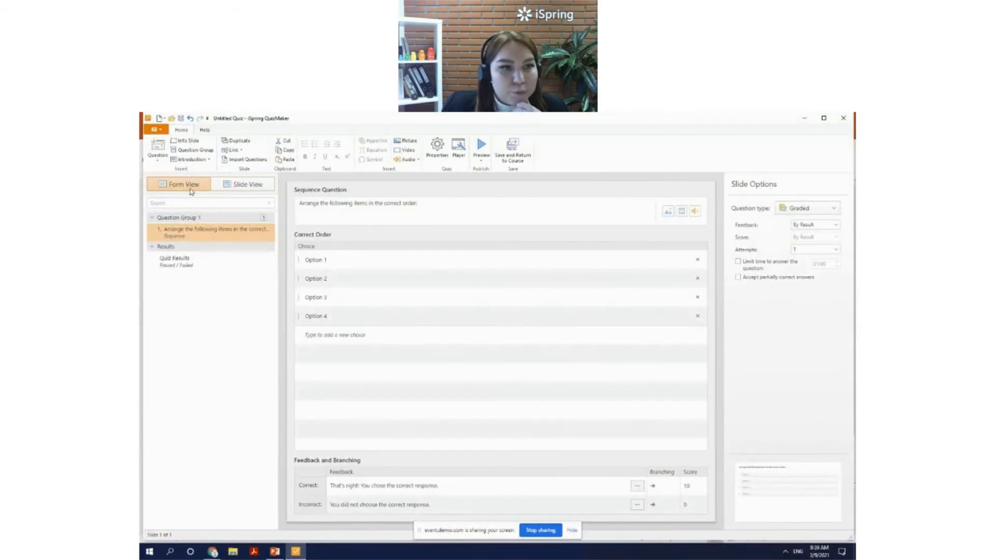
# Compare the sequence question in form view and slide view, and examine its question text box, answer area and design options
pyautogui.click(239, 187)
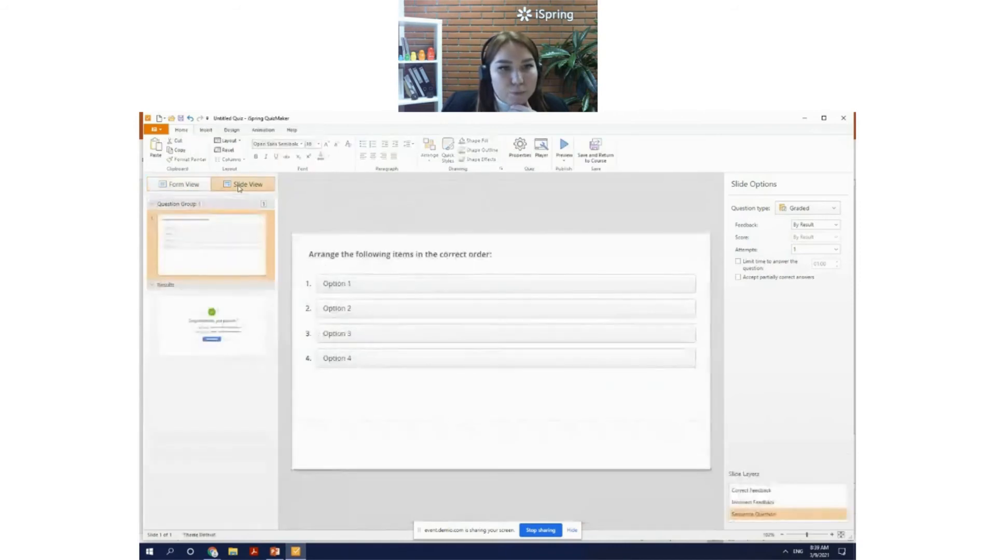
pyautogui.click(200, 188)
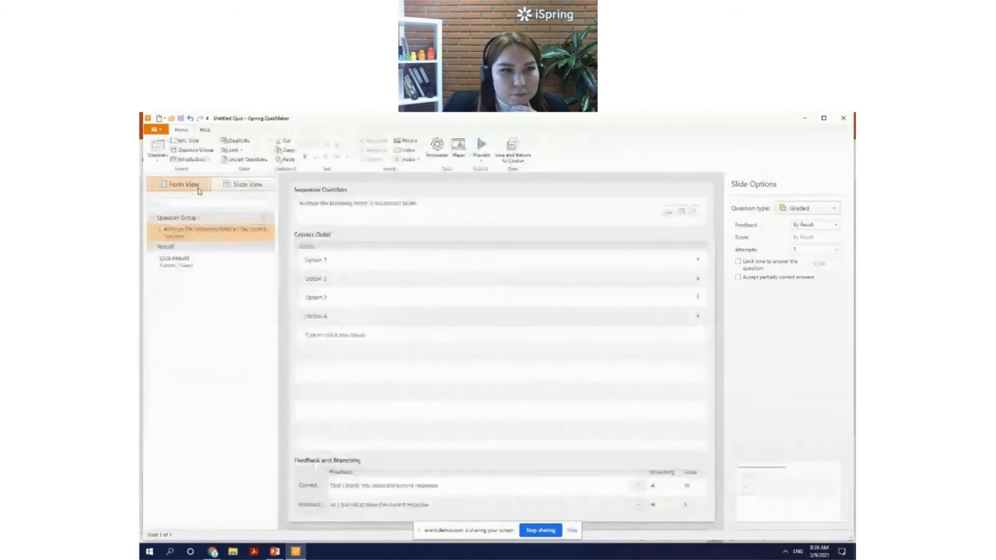
pyautogui.click(234, 188)
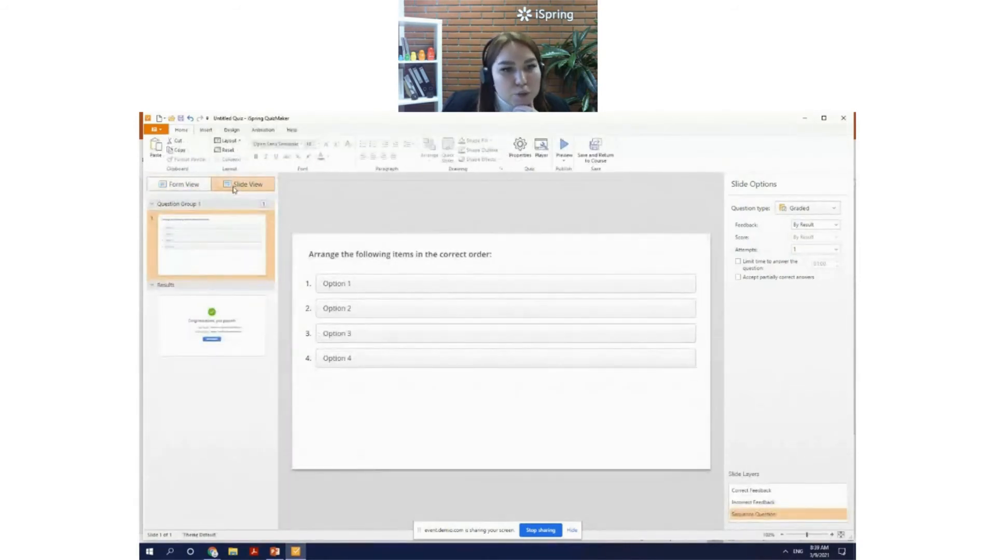
pyautogui.click(334, 244)
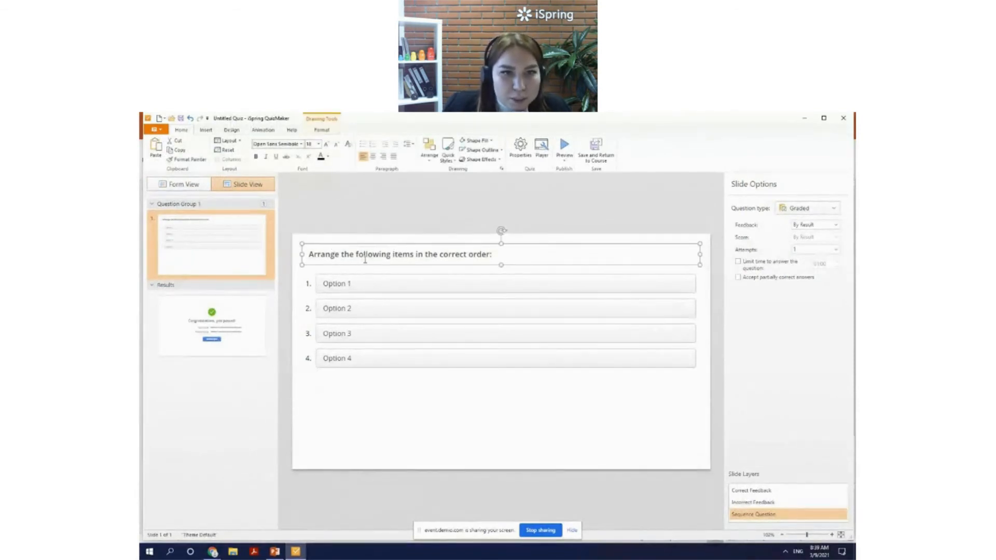
pyautogui.click(415, 428)
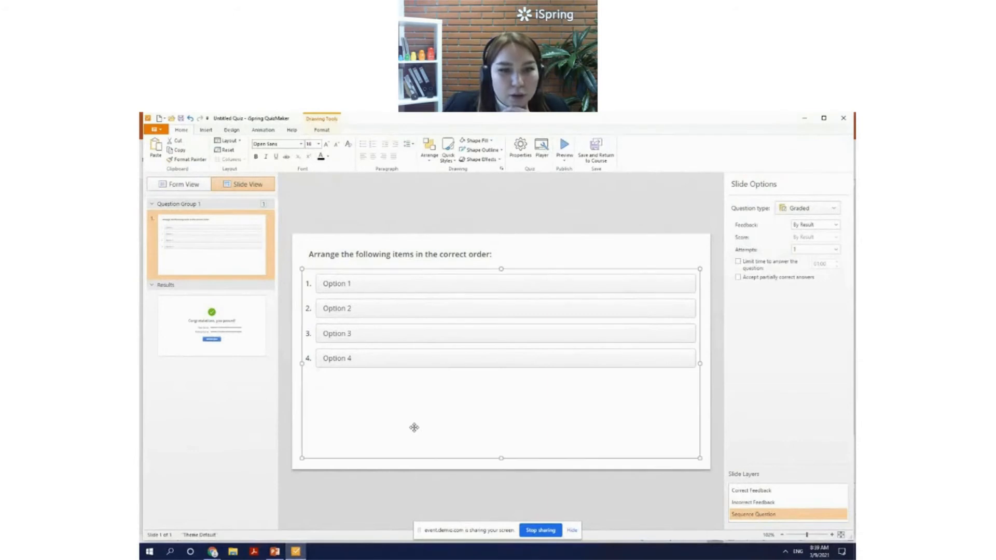
pyautogui.click(318, 243)
pyautogui.click(344, 385)
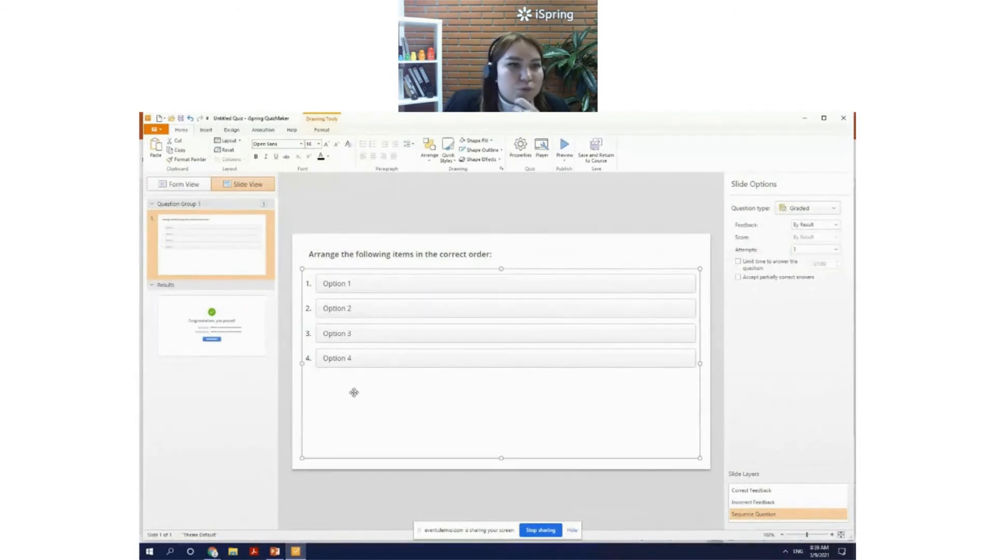
pyautogui.click(240, 133)
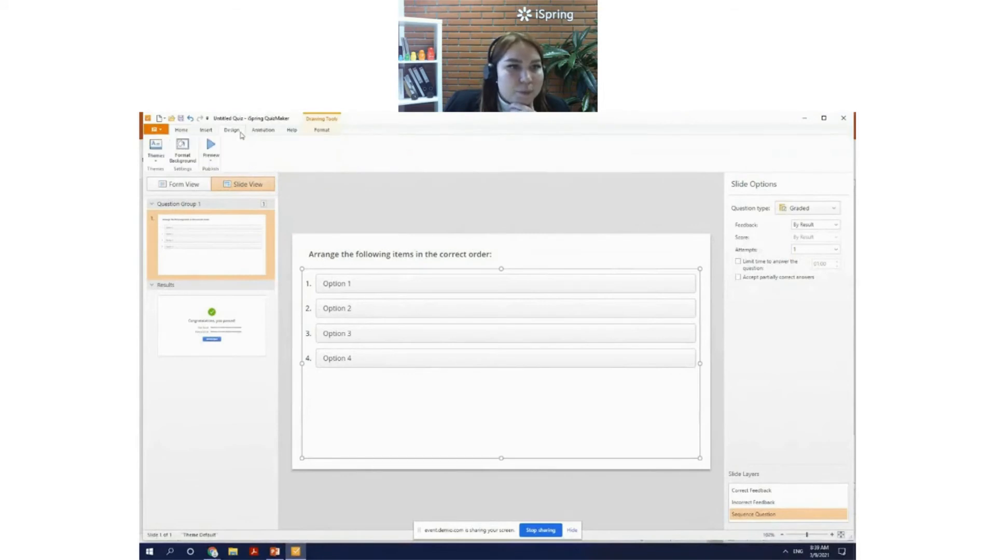
# Open the content library's backgrounds for the question slide and browse the Offices category
pyautogui.click(206, 130)
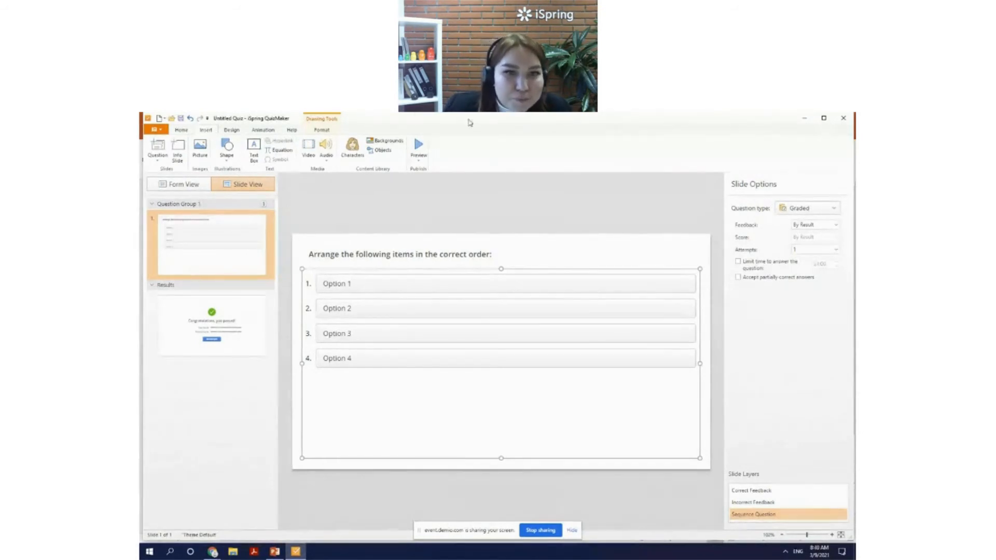
pyautogui.click(398, 143)
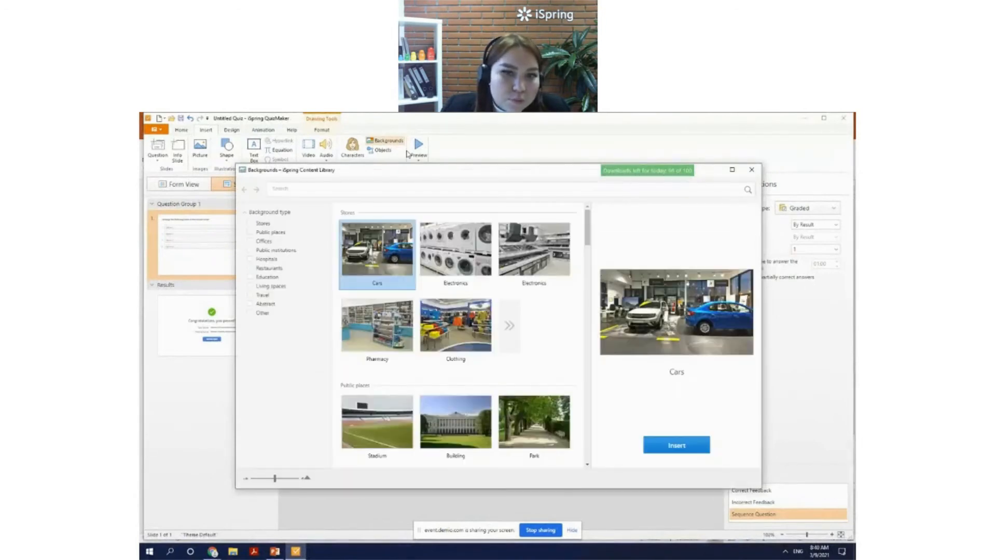
pyautogui.click(262, 242)
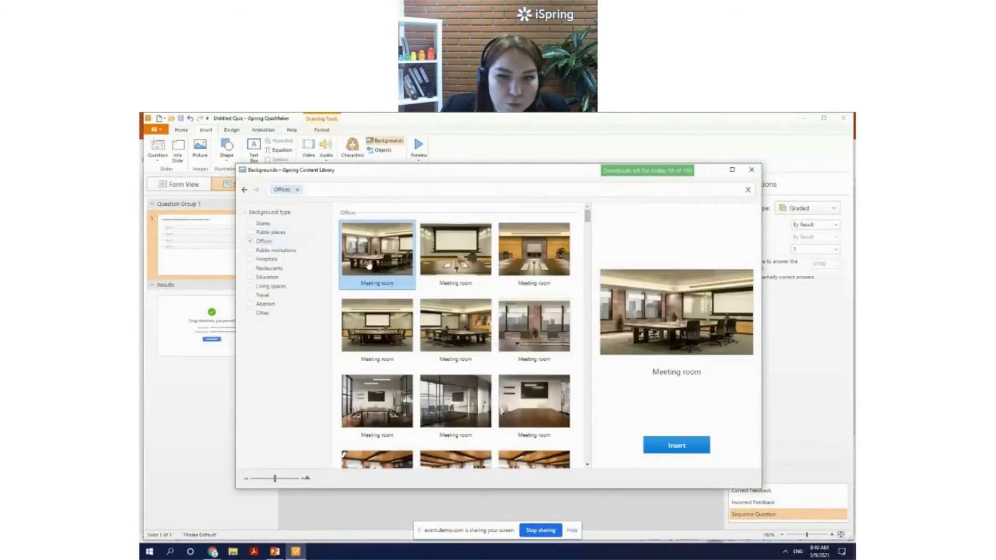
pyautogui.scroll(-3, 395, 280)
pyautogui.scroll(-6, 413, 294)
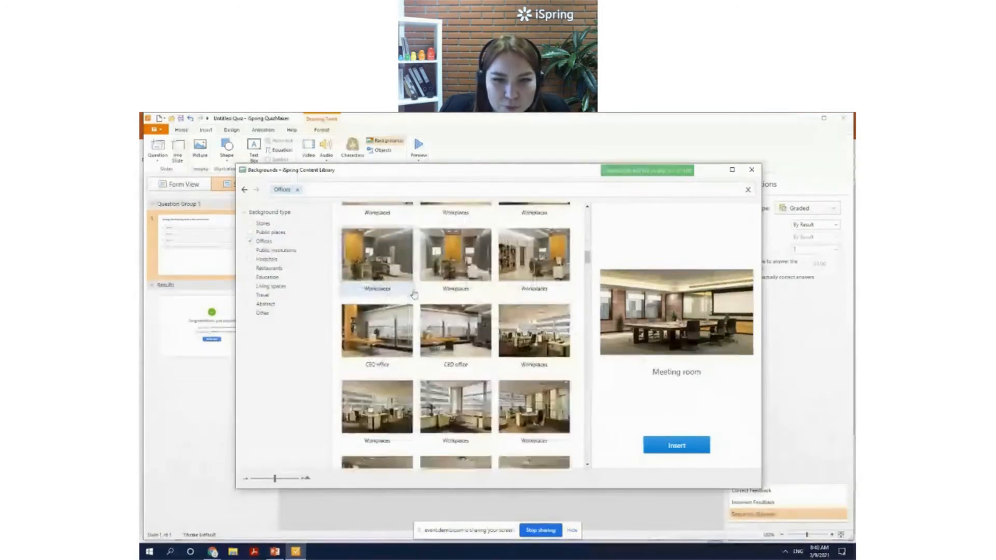
pyautogui.scroll(-5, 414, 294)
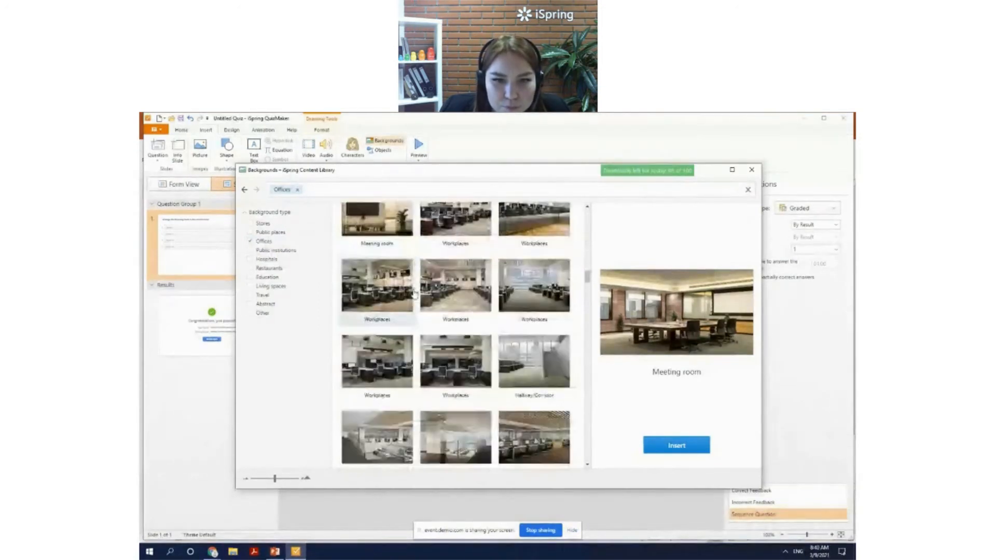
# Narrow the office backgrounds to Reception and insert the third reception image, showing the dark desk at an angle
pyautogui.click(315, 192)
pyautogui.write('re')
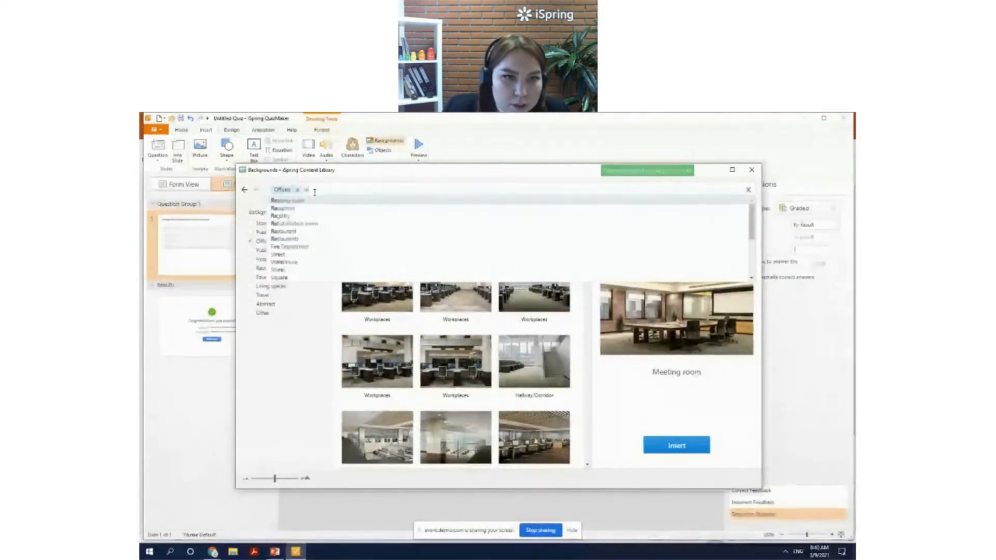
pyautogui.click(306, 208)
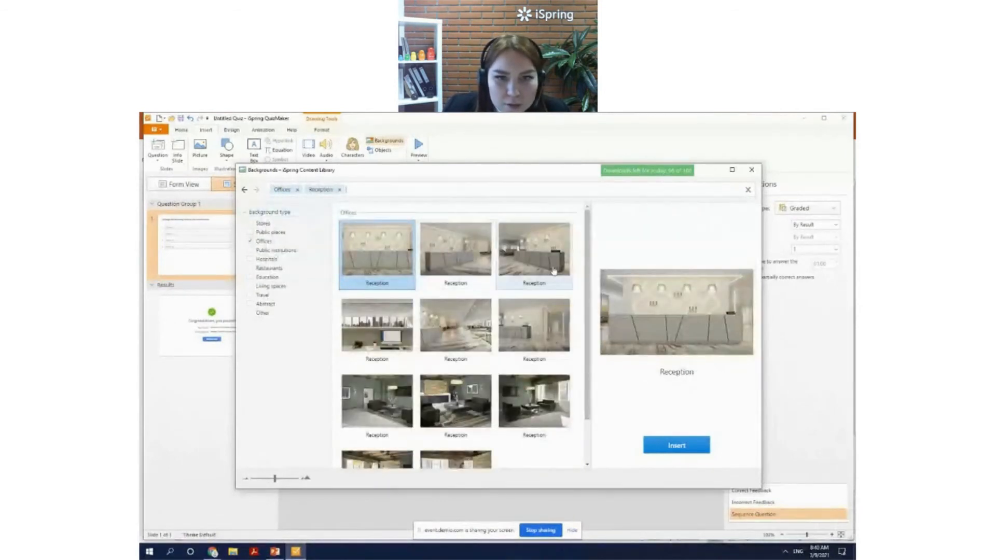
pyautogui.click(550, 262)
pyautogui.click(688, 447)
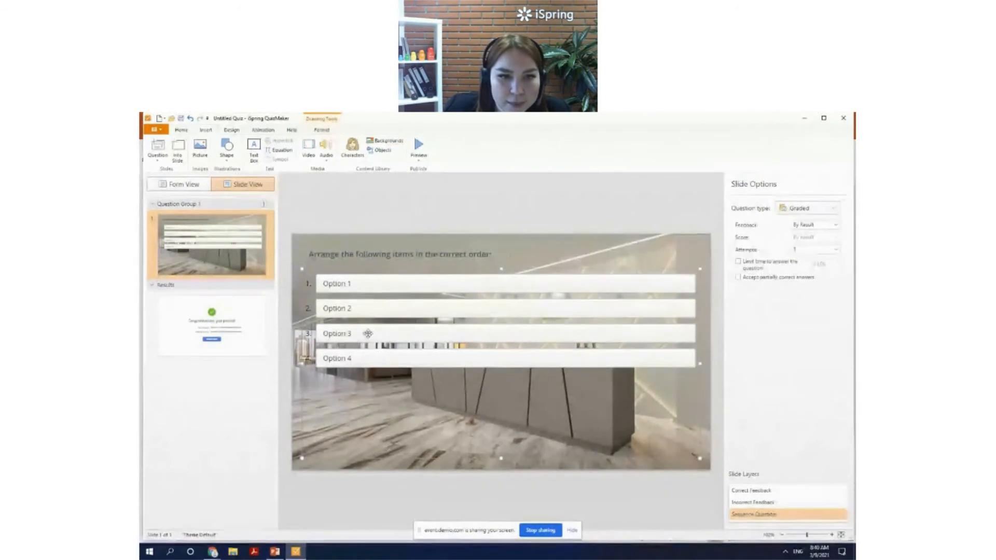
# Replace the question text with the scenario from "The workday is in full swing." through "What should you do? (Place your actions in correct order)"
pyautogui.click(370, 255)
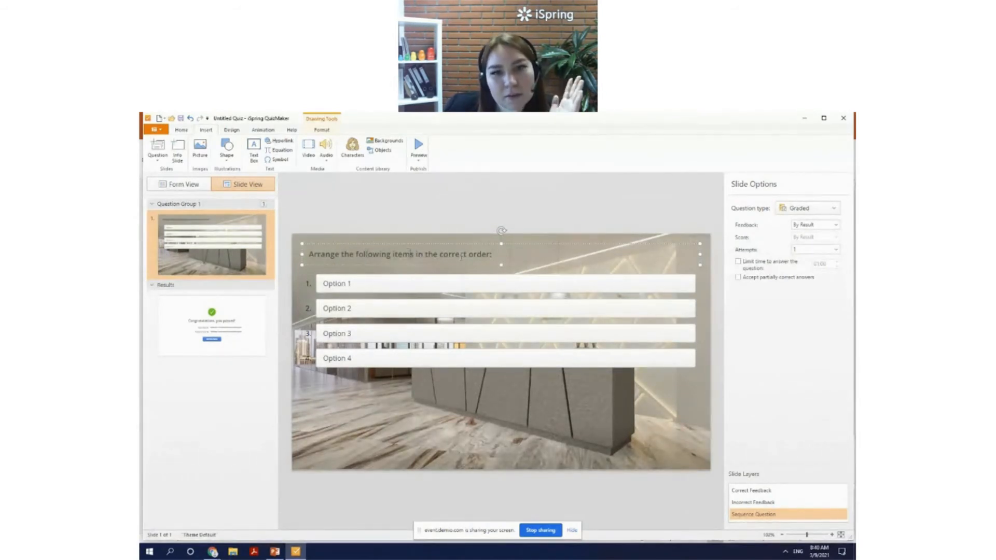
pyautogui.moveTo(492, 254); pyautogui.dragTo(295, 257)
pyautogui.click(295, 256)
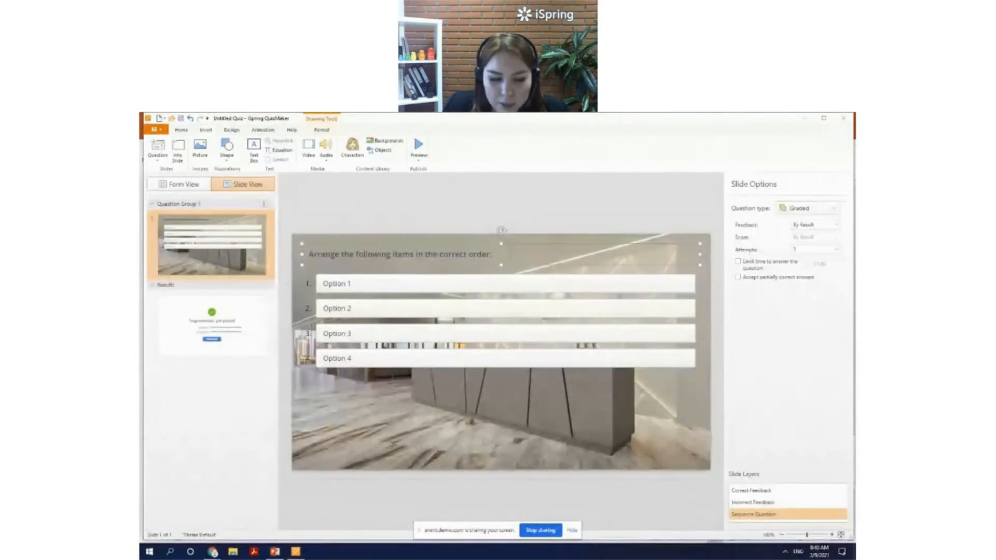
pyautogui.click(508, 255)
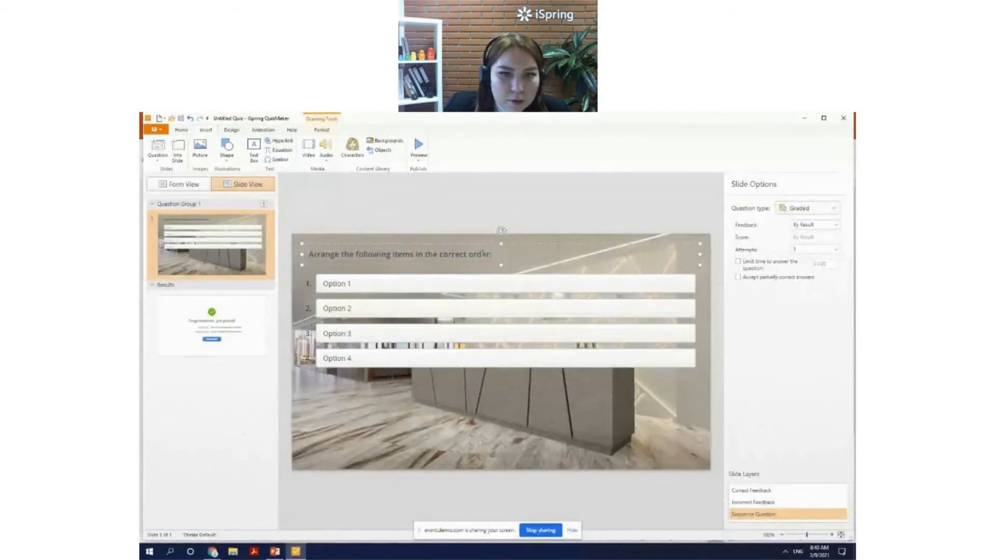
pyautogui.write("The workday is in full swing. You're in a room on the 4th floor. All of a sudden, you hear an alert warning. You look out of the room and smell something burning. What should you do? (Place your actions in correct order)")
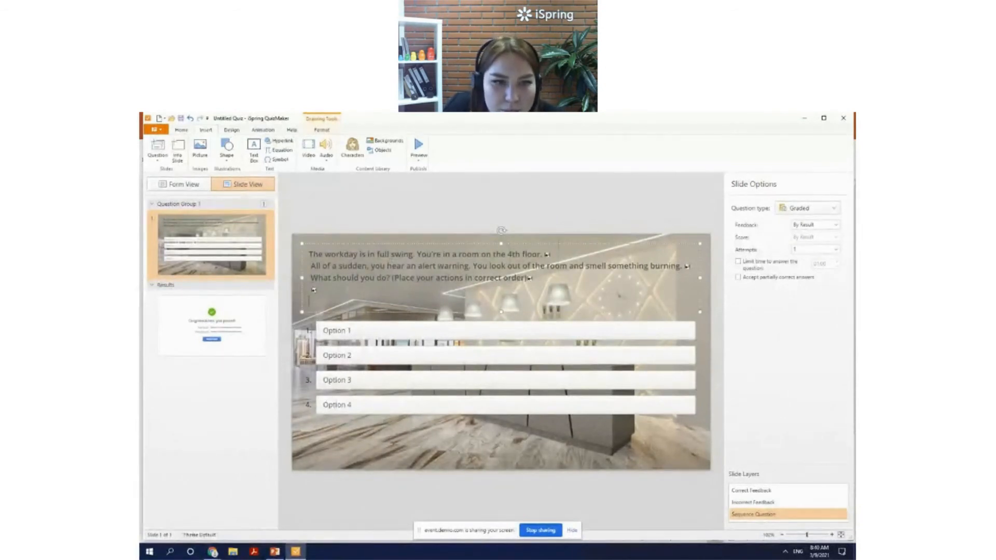
# Remove the trailing blank lines and the line breaks between sentences so the question text flows as one paragraph
pyautogui.press('BackSpace')
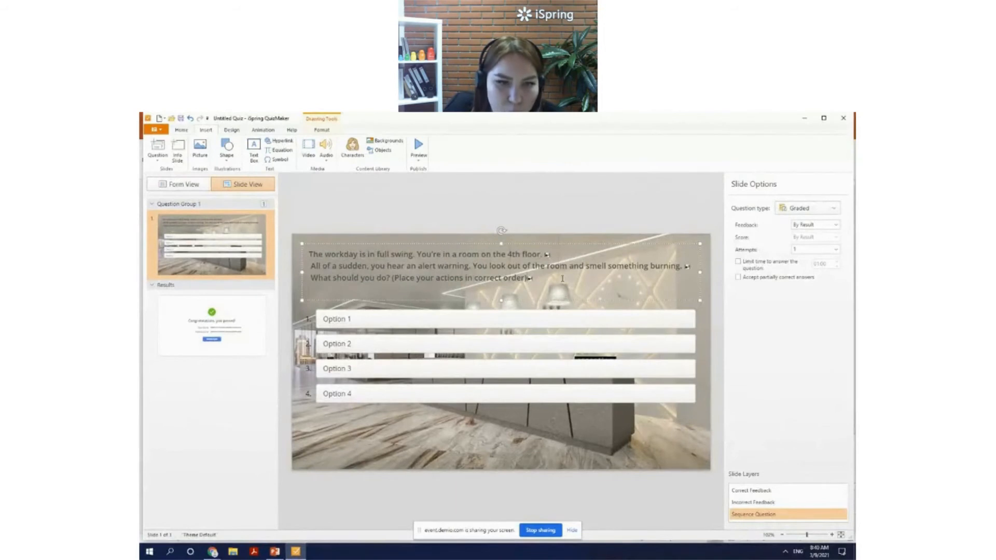
pyautogui.press('BackSpace')
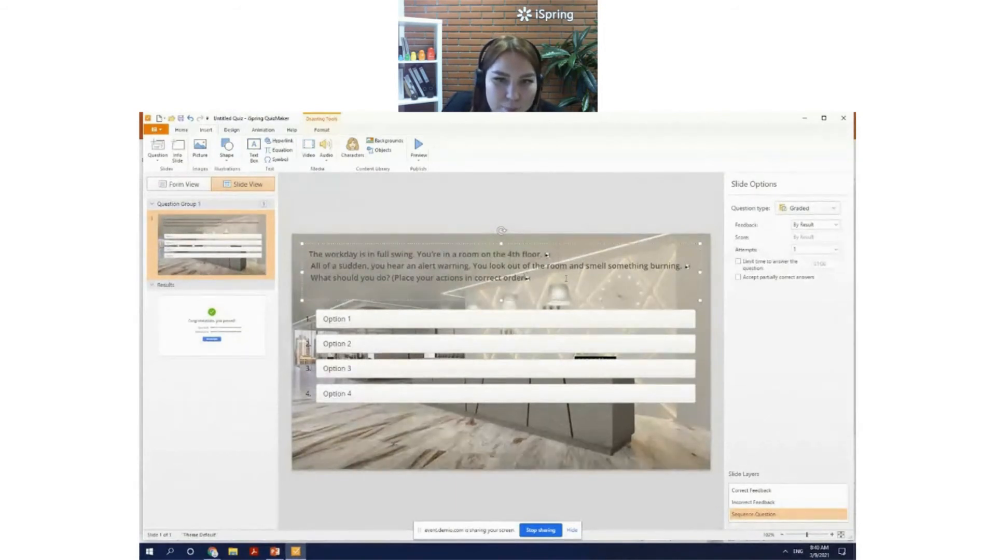
pyautogui.write(')')
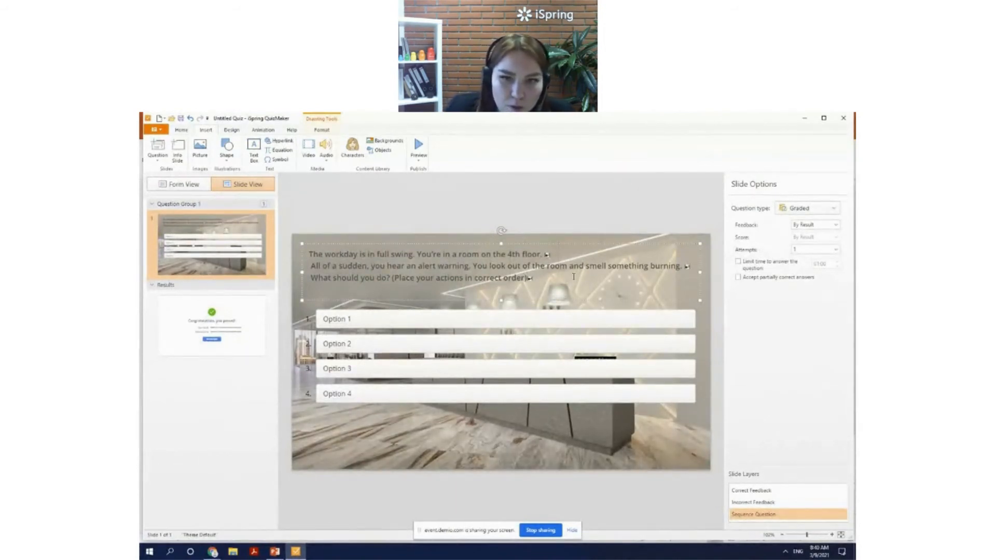
pyautogui.press('Delete')
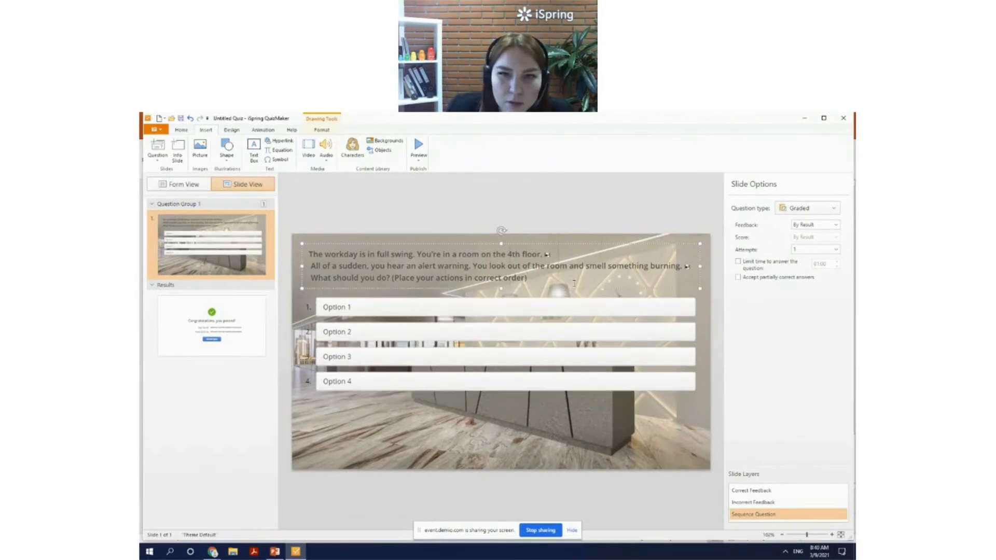
pyautogui.press('Delete')
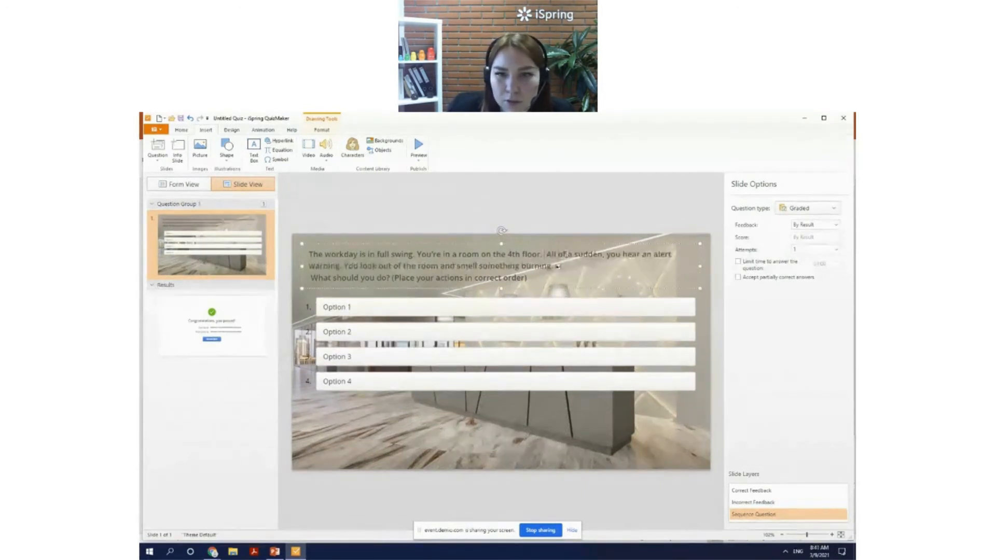
pyautogui.press('Delete')
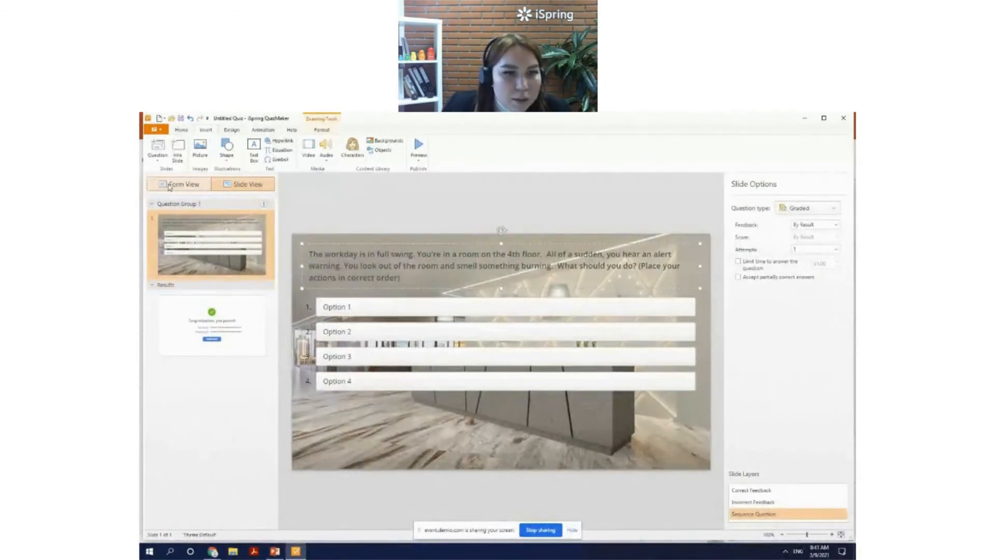
# In form view, set the first choice to "Look around and analyze what the danger is and where the fire exits are."
pyautogui.click(196, 188)
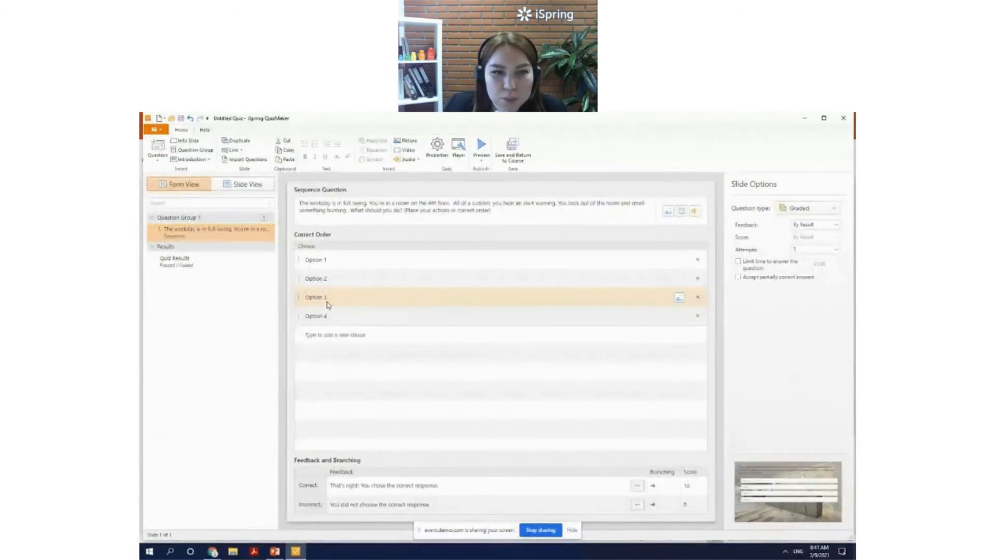
pyautogui.click(355, 258)
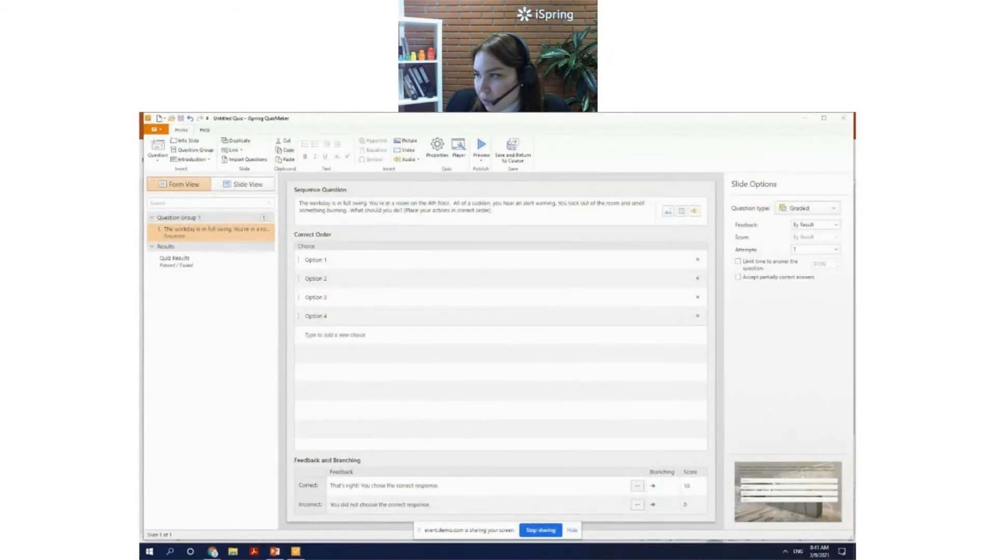
pyautogui.click(363, 259)
pyautogui.write('Look around and analyze what the danger is and where the fire exits are.')
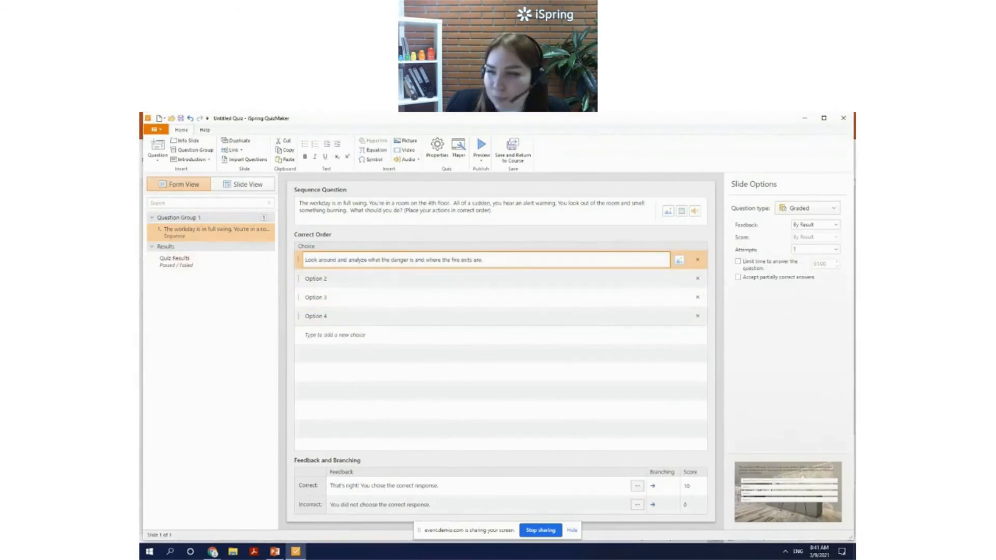
# Set the second choice to "Call 9-1-1 and tell the dispatcher the address and your personal data."
pyautogui.hotkey('alt', 'Tab')
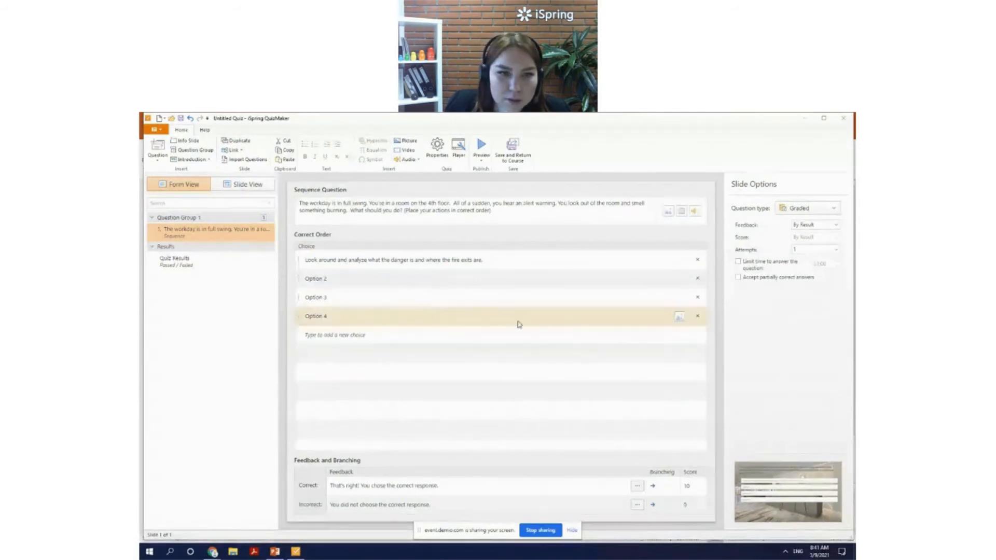
pyautogui.click(356, 278)
pyautogui.write('Call 9-1-1 and tell the dispatcher the address and your personal data.')
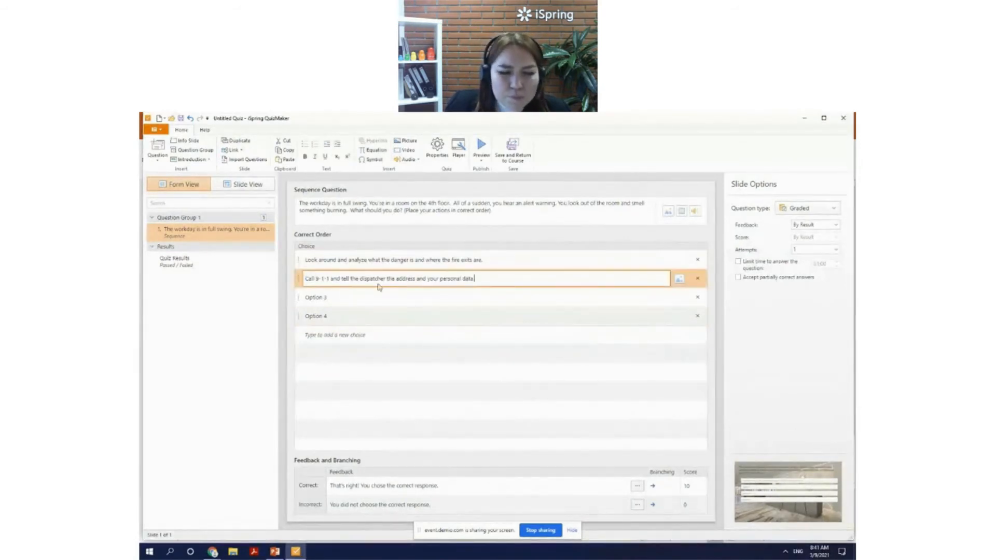
# Set the third choice to "Get out of the room and follow the evacuation signs."
pyautogui.click(443, 298)
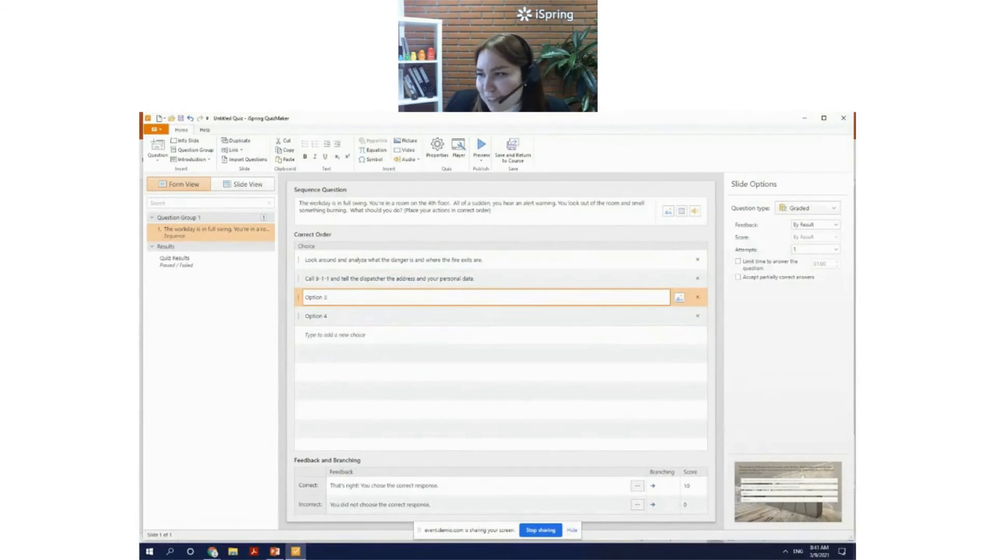
pyautogui.hotkey('alt', 'Tab')
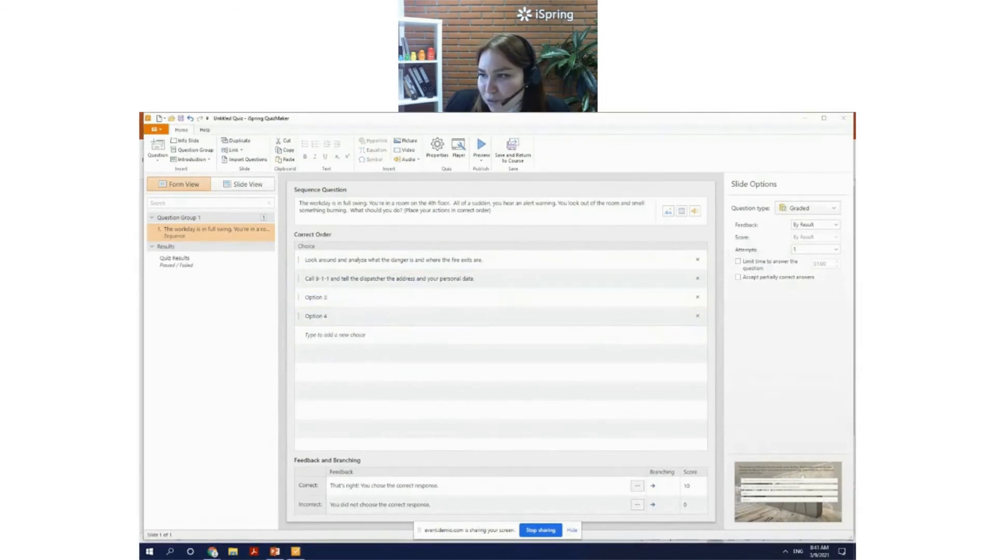
pyautogui.click(374, 298)
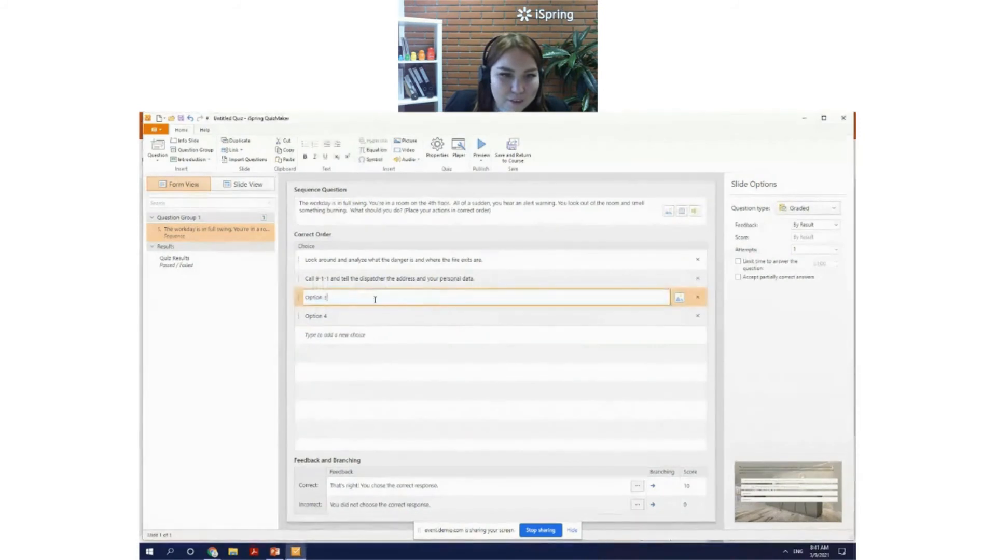
pyautogui.hotkey('ctrl', 'a')
pyautogui.write('Get out of the room and follow the evacuation signs.')
# Set the fourth choice to "Initiate a headcount to find out if everyone has left the building."
pyautogui.hotkey('alt', 'Tab')
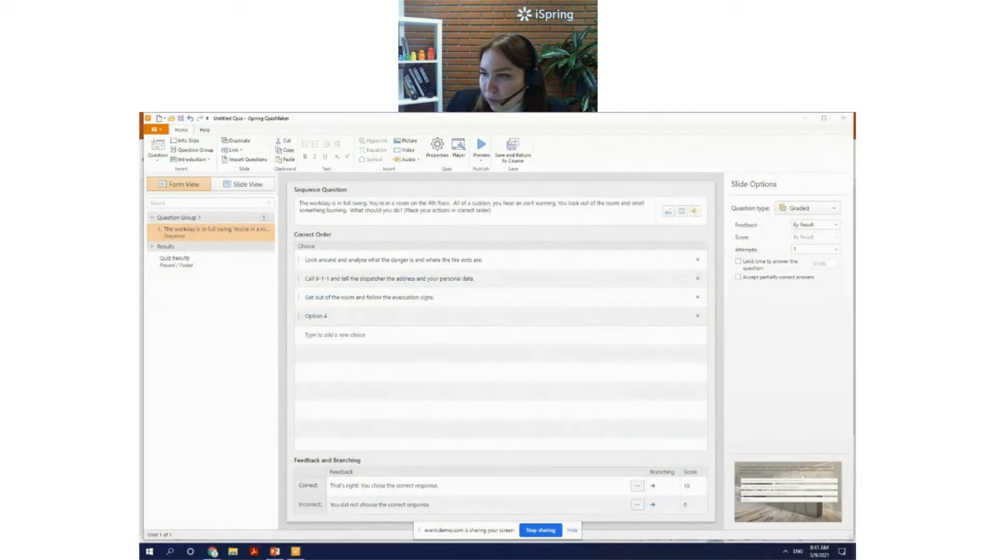
pyautogui.click(429, 314)
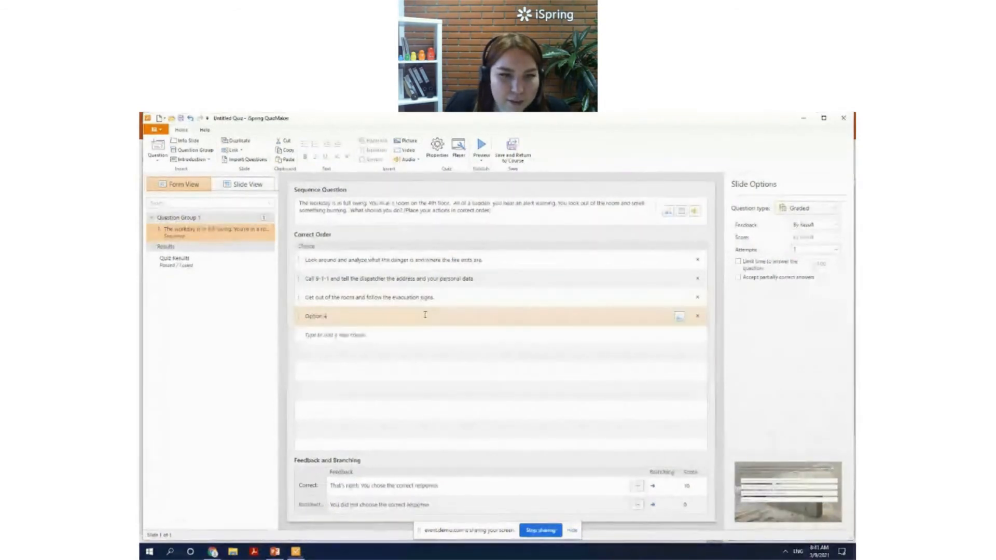
pyautogui.hotkey('ctrl', 'a')
pyautogui.write('Initiate a headcount to find out if everyone has left the building.')
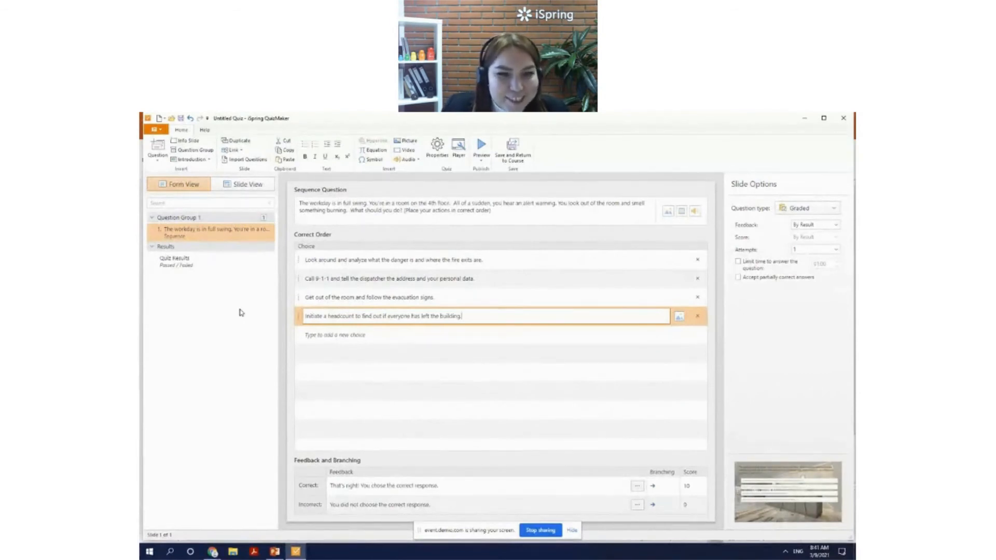
pyautogui.click(353, 371)
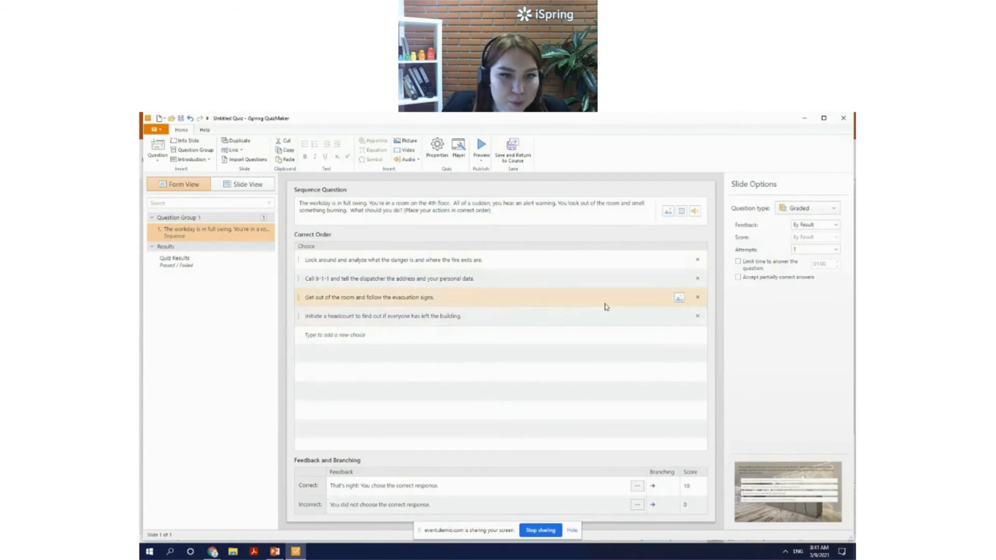
# In slide view, apply the quick style with white fill, dark outline and black text to the question text box
pyautogui.click(244, 186)
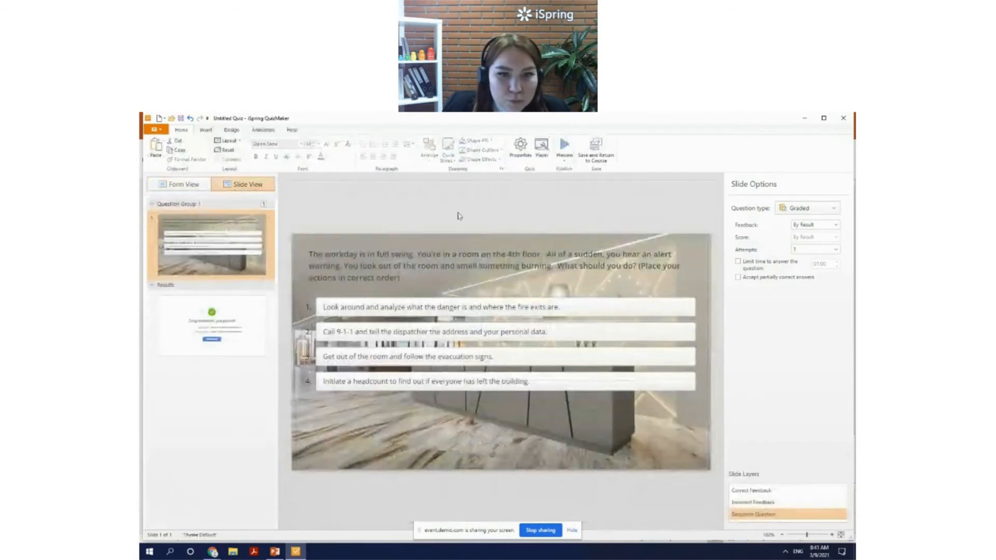
pyautogui.click(396, 256)
pyautogui.hotkey('ctrl', 'a')
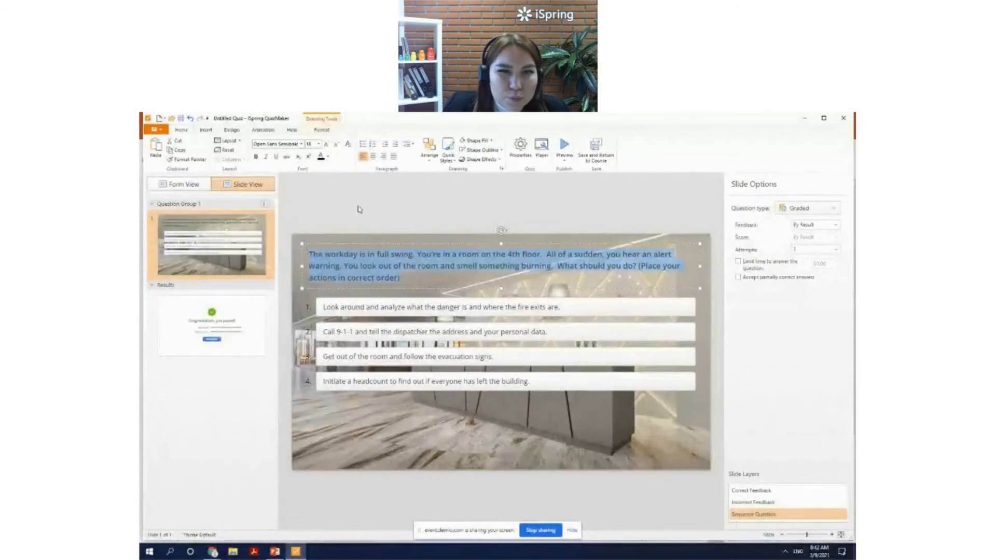
pyautogui.click(447, 151)
pyautogui.click(452, 177)
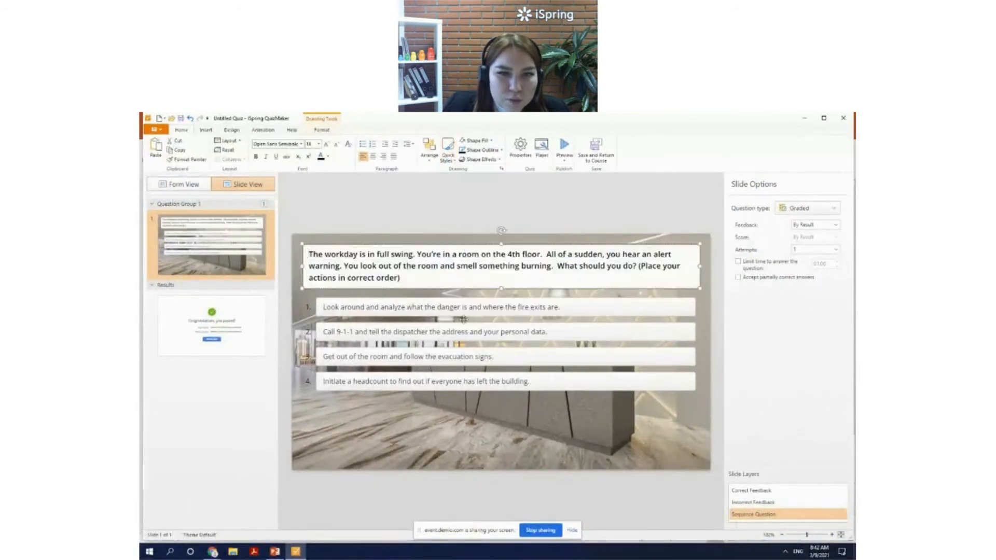
pyautogui.click(461, 420)
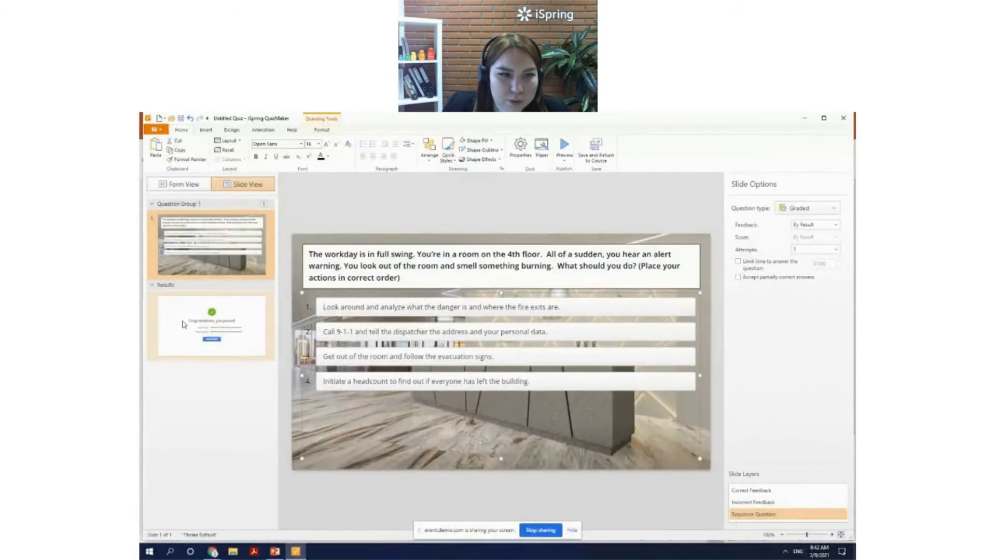
pyautogui.click(190, 268)
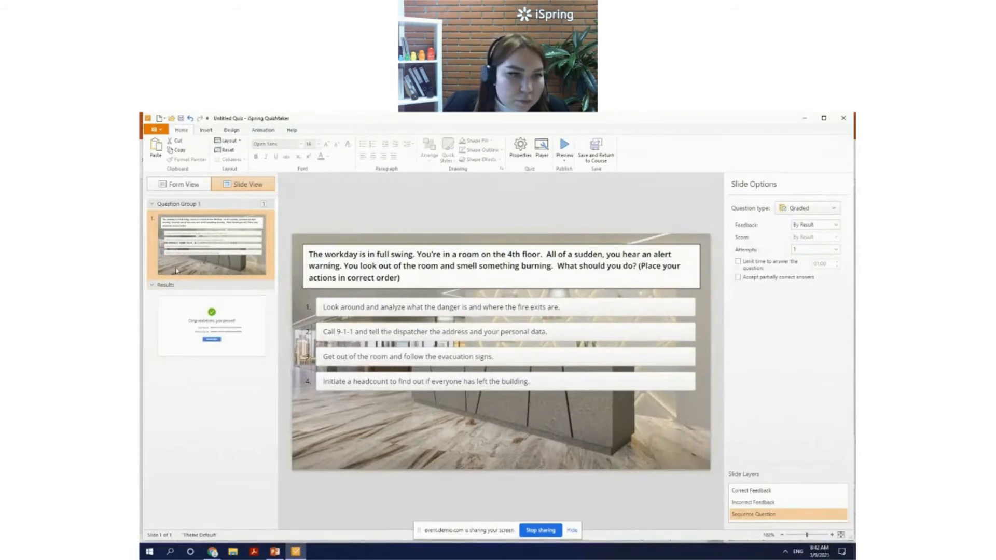
# In form view, add a Hotspot question to Question Group 1
pyautogui.click(193, 186)
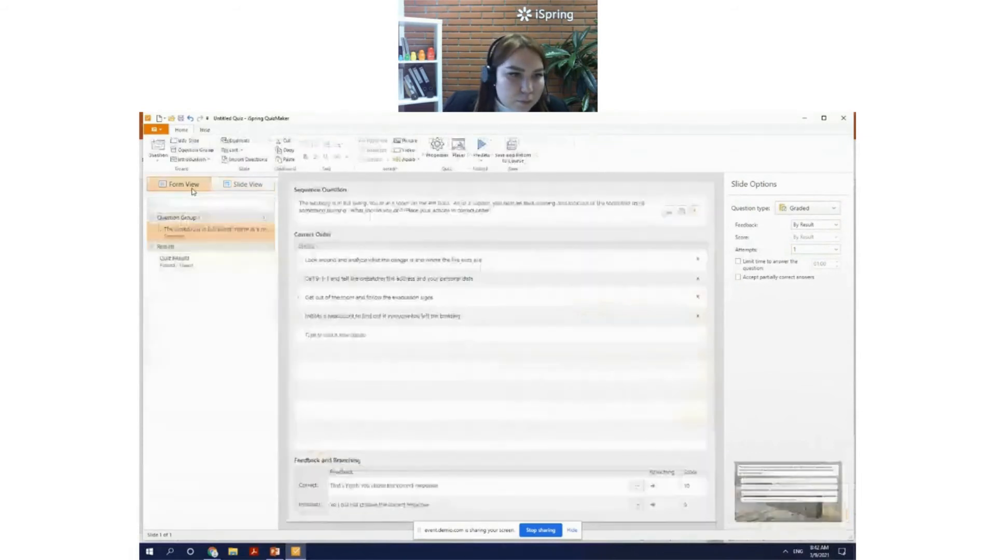
pyautogui.click(163, 160)
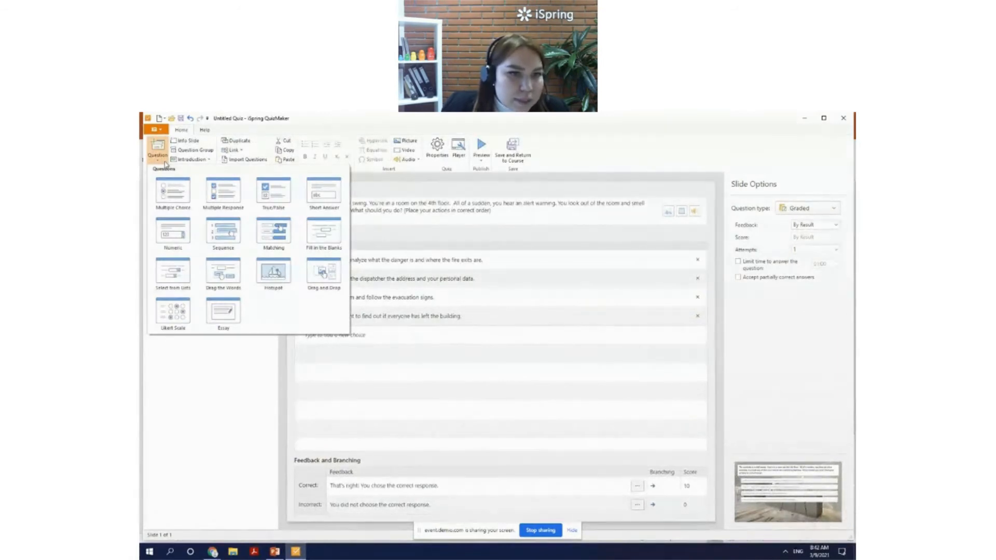
pyautogui.click(275, 275)
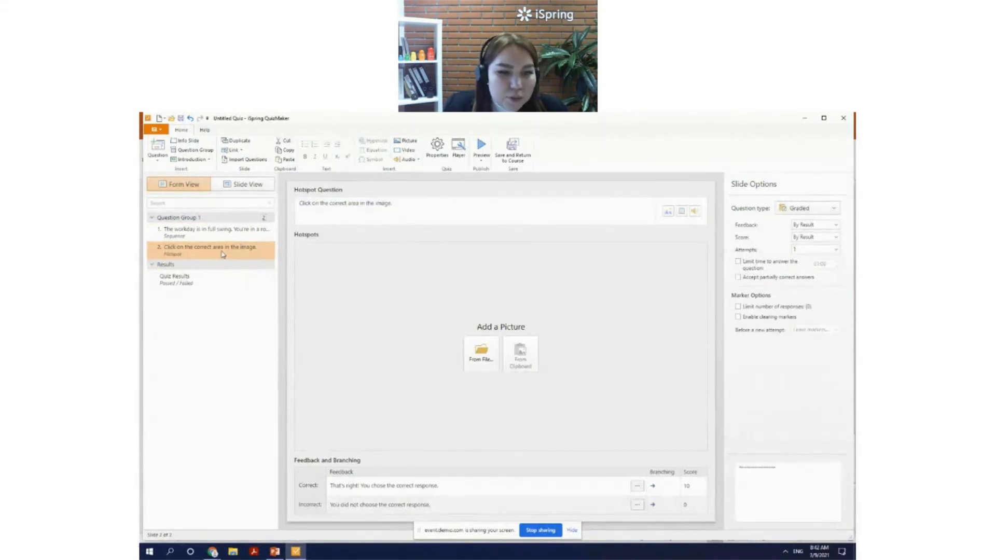
pyautogui.click(248, 186)
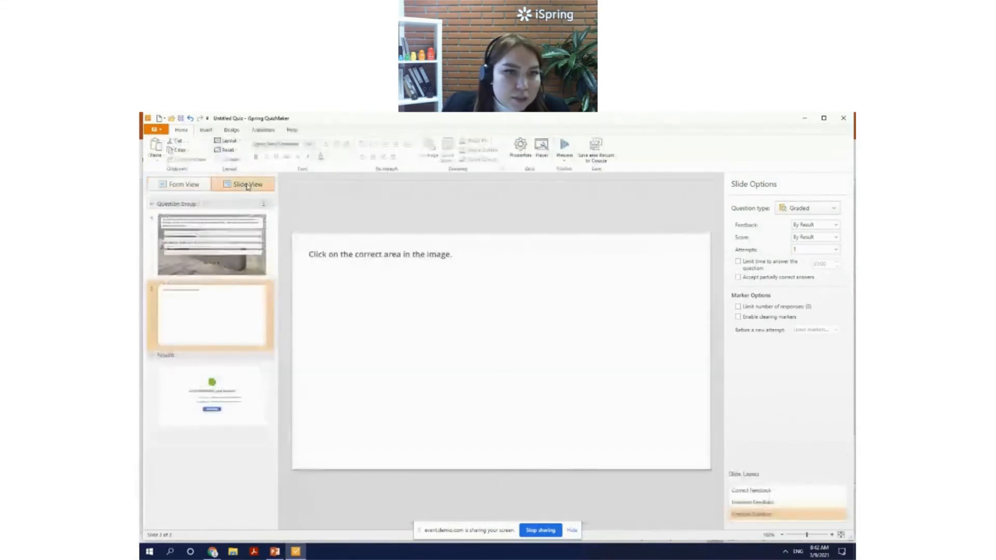
pyautogui.click(172, 186)
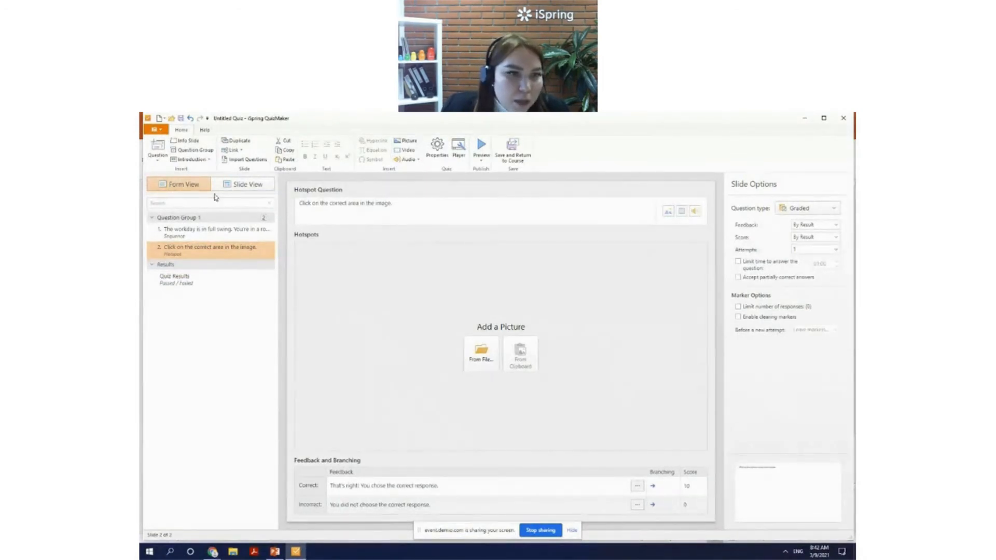
pyautogui.click(238, 186)
pyautogui.click(179, 185)
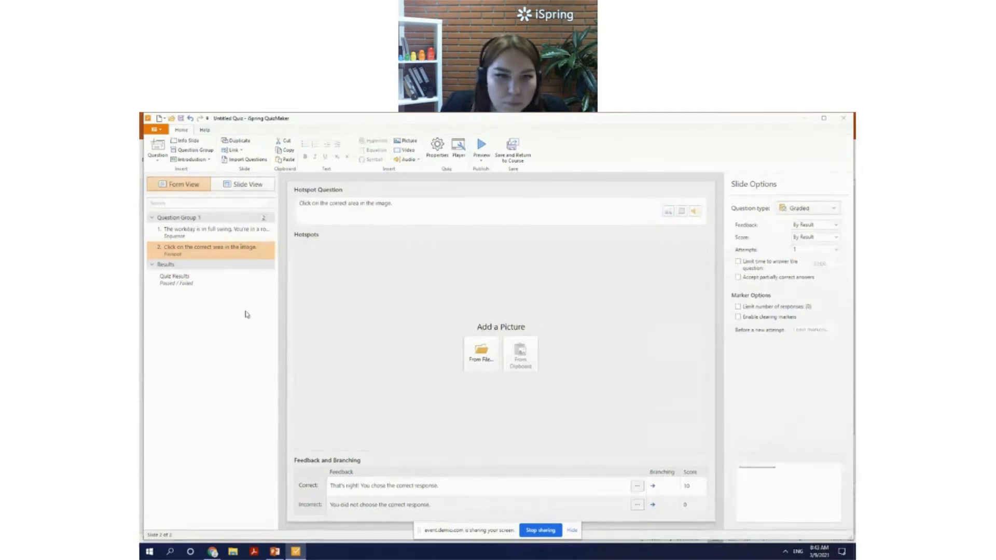
# In slide view, insert the picture quiz.boxes.png from the Materials folder on the hotspot question slide
pyautogui.click(248, 185)
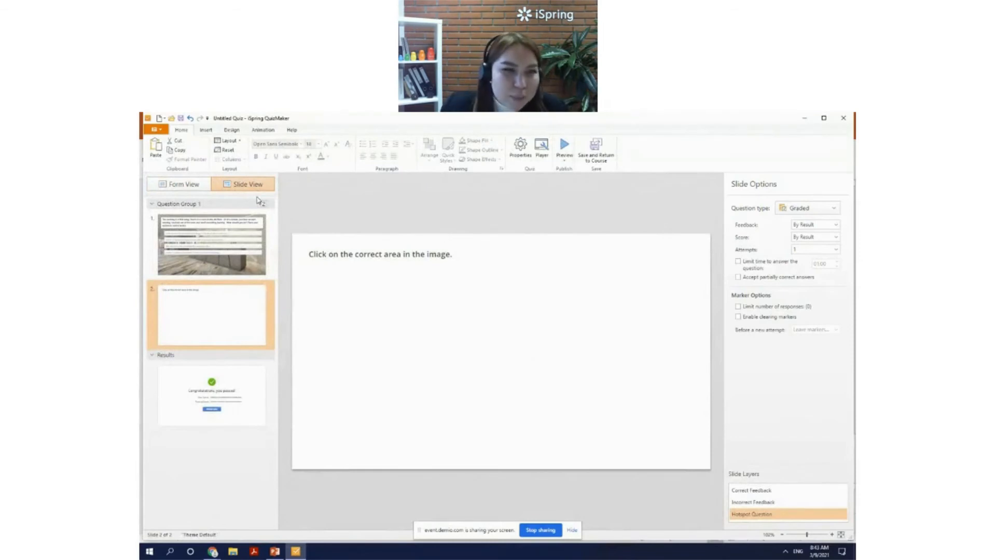
pyautogui.click(329, 306)
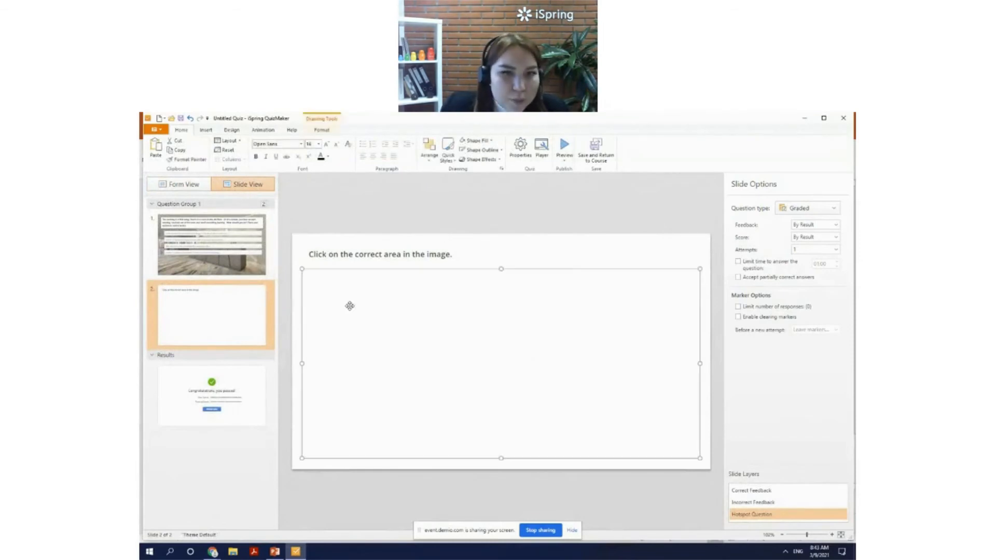
pyautogui.click(308, 246)
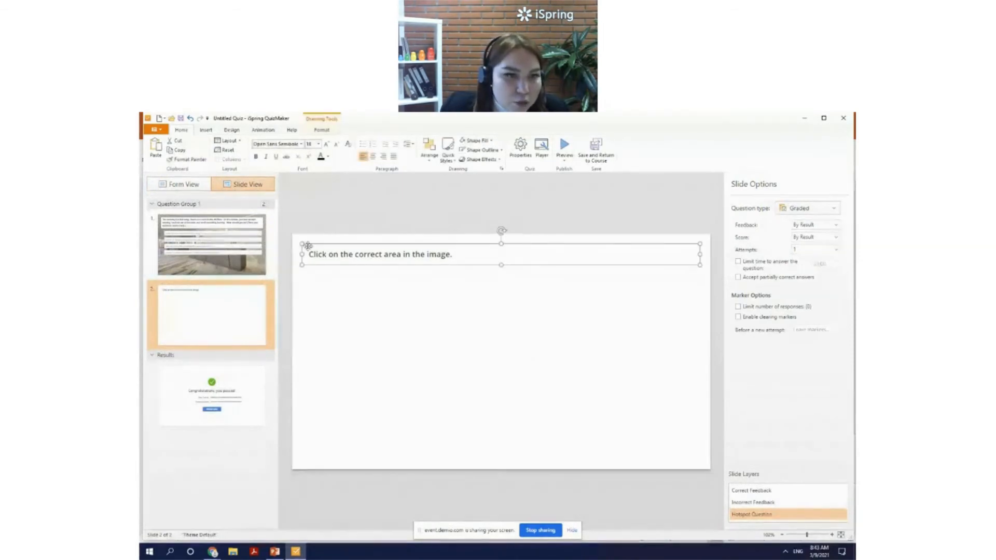
pyautogui.click(320, 311)
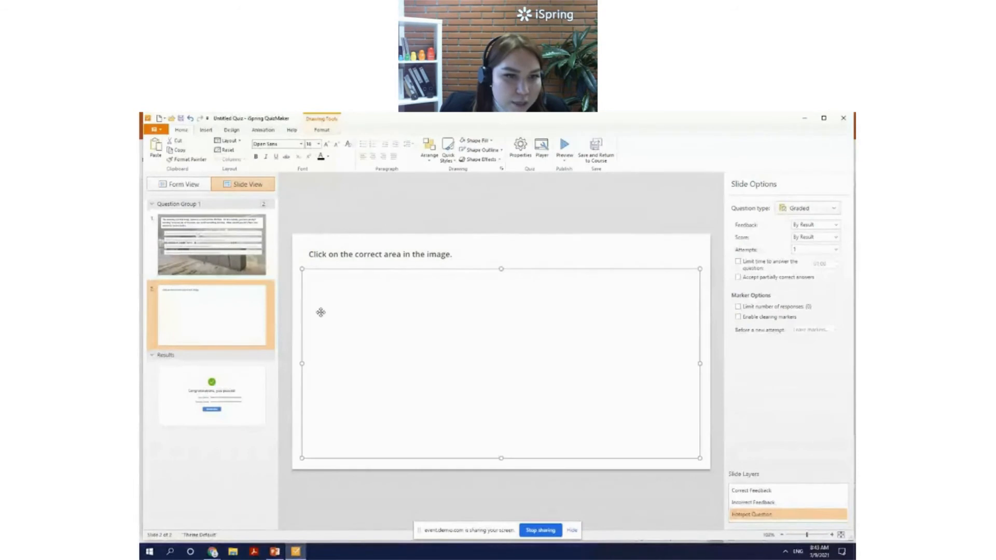
pyautogui.click(234, 131)
pyautogui.click(254, 132)
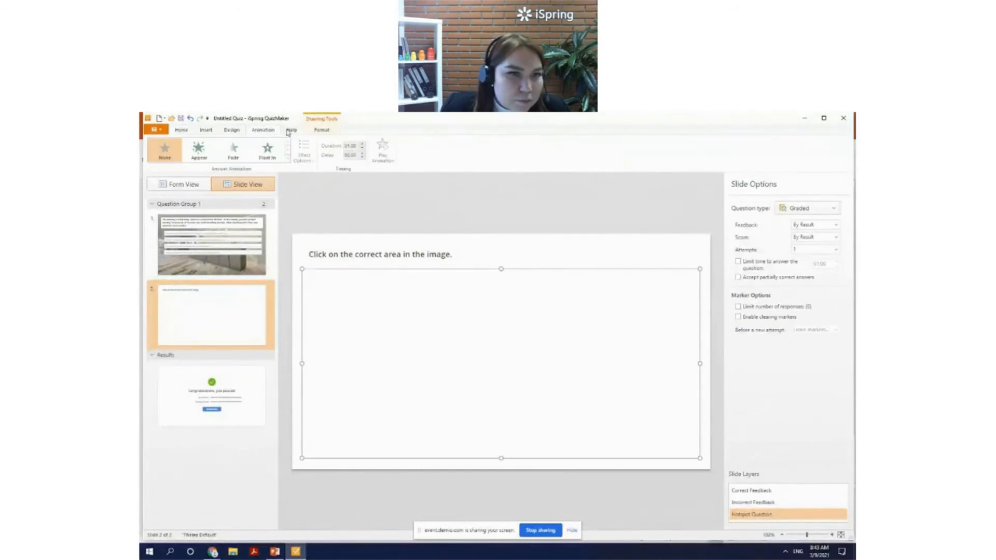
pyautogui.click(206, 130)
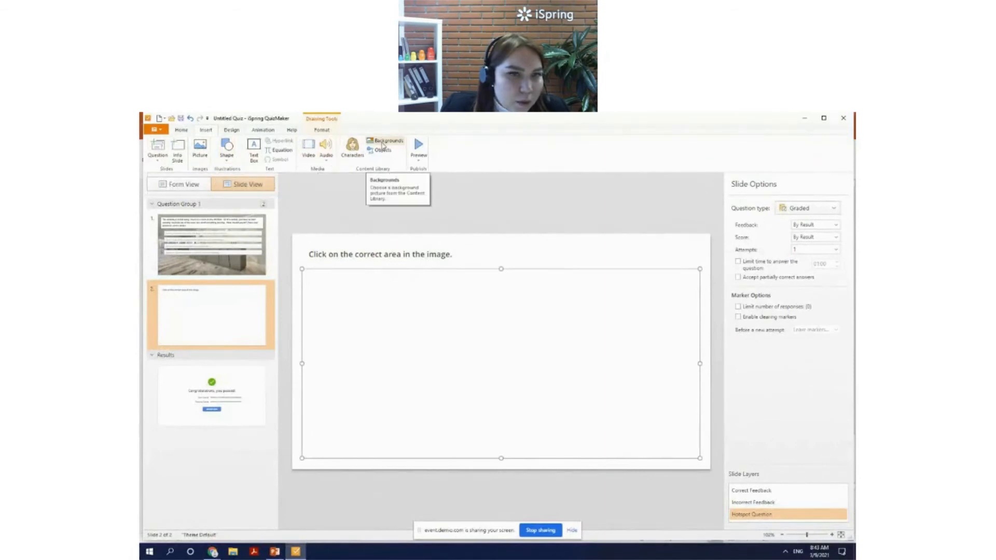
pyautogui.click(202, 149)
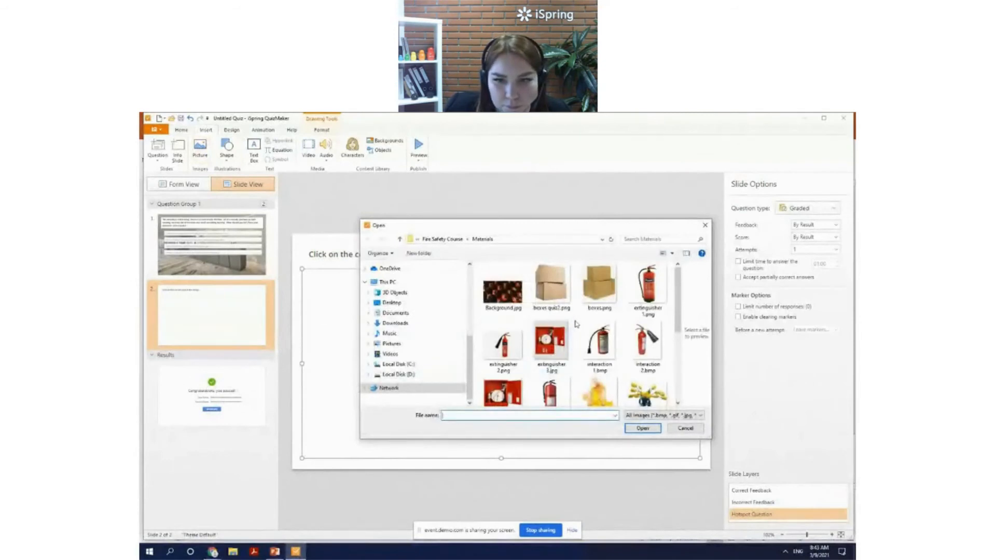
pyautogui.scroll(-2, 575, 324)
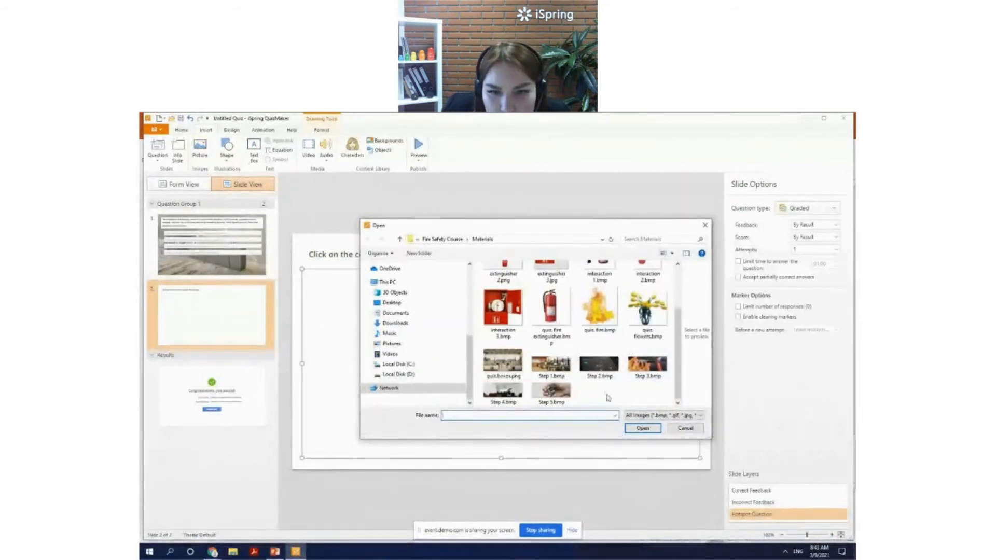
pyautogui.scroll(2, 638, 382)
pyautogui.scroll(-2, 638, 382)
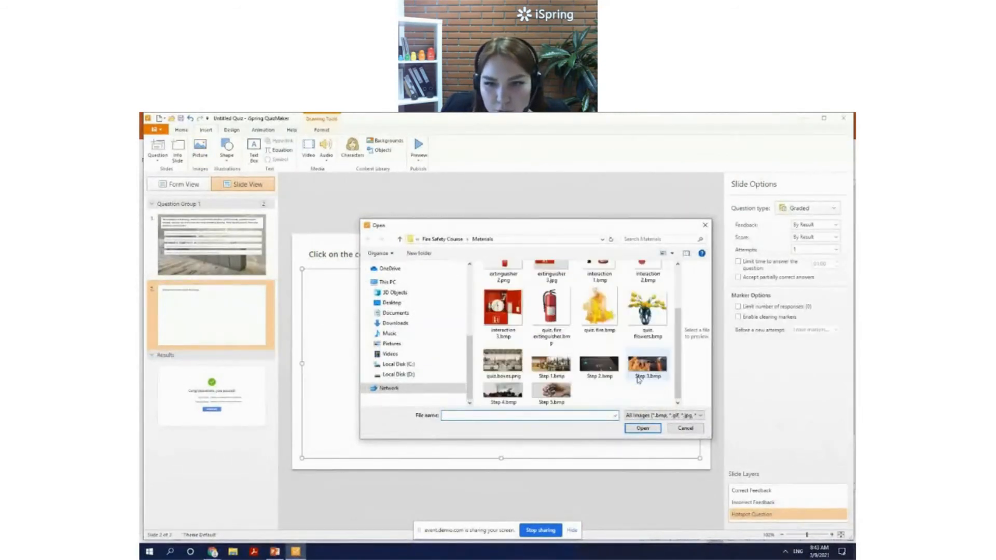
pyautogui.click(504, 378)
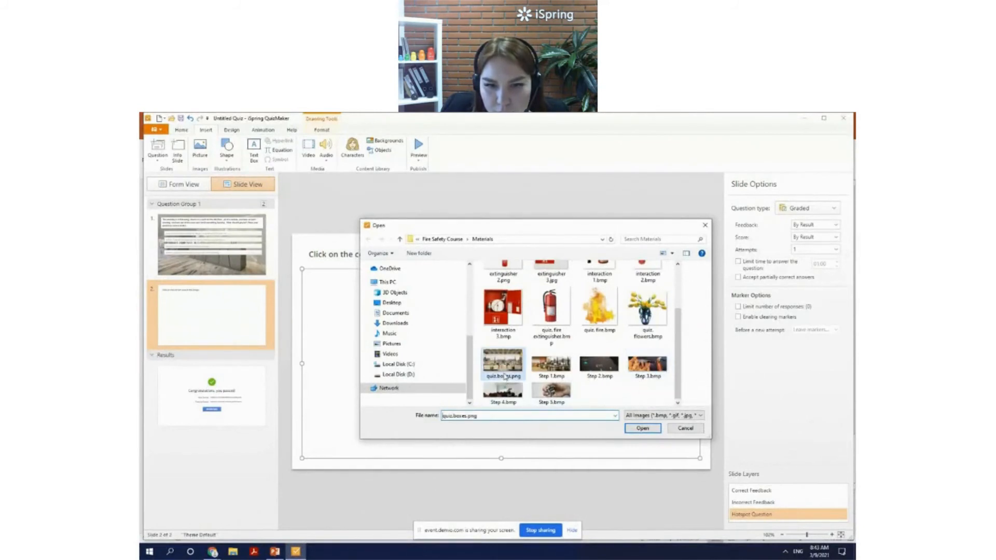
pyautogui.click(643, 428)
# Move and enlarge the office picture to cover the whole slide, and send it behind the question text
pyautogui.moveTo(493, 377); pyautogui.dragTo(464, 360)
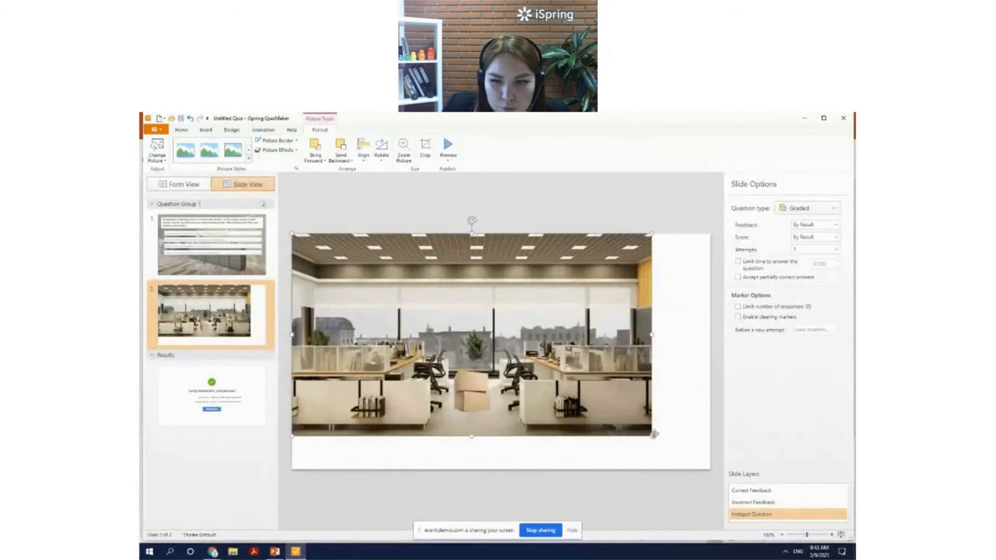
pyautogui.moveTo(652, 437); pyautogui.dragTo(709, 470)
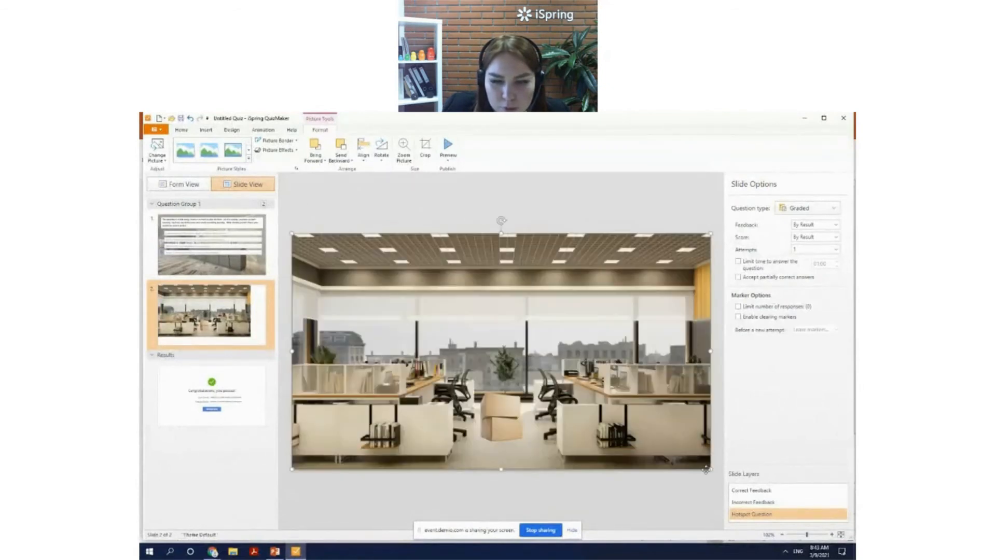
pyautogui.rightClick(443, 358)
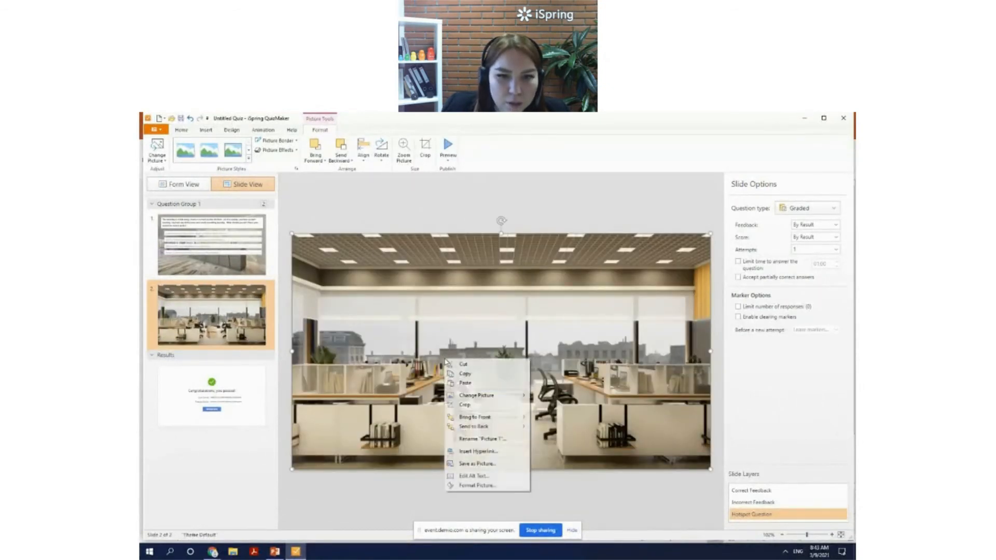
pyautogui.moveTo(522, 429)
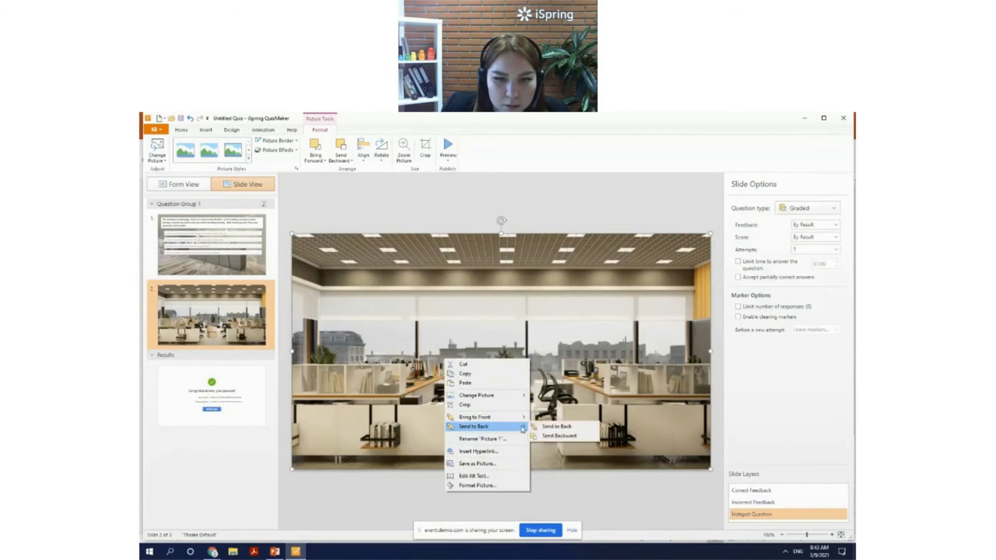
pyautogui.click(549, 435)
# In form view, replace the hotspot question's text with "Identify and mark fire safety rules violations"
pyautogui.click(343, 255)
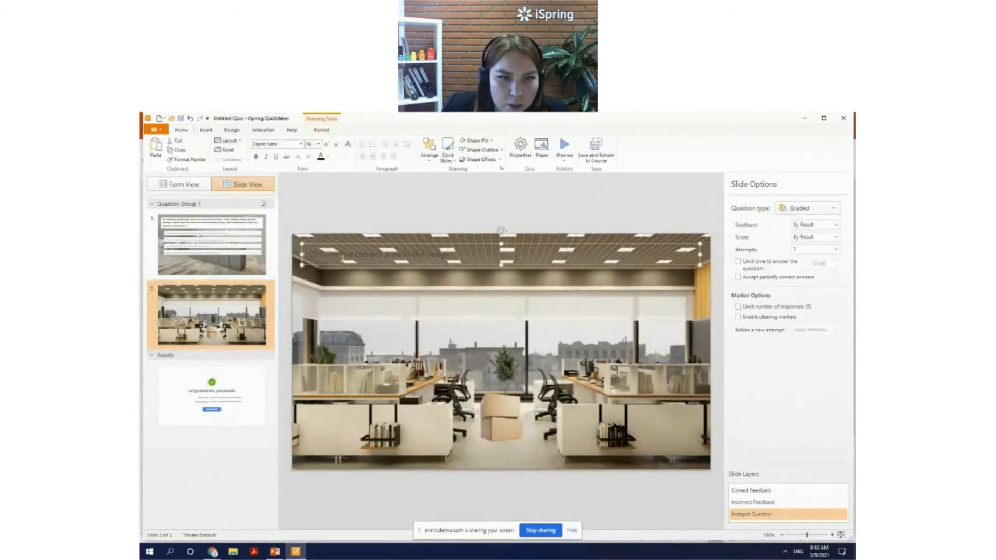
pyautogui.moveTo(462, 255); pyautogui.dragTo(302, 252)
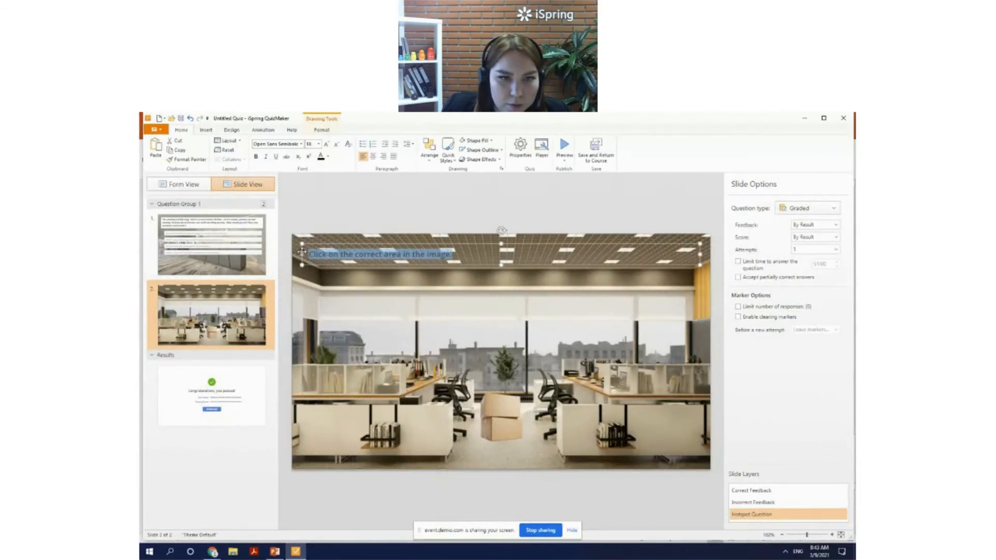
pyautogui.click(180, 185)
pyautogui.moveTo(393, 203); pyautogui.dragTo(266, 205)
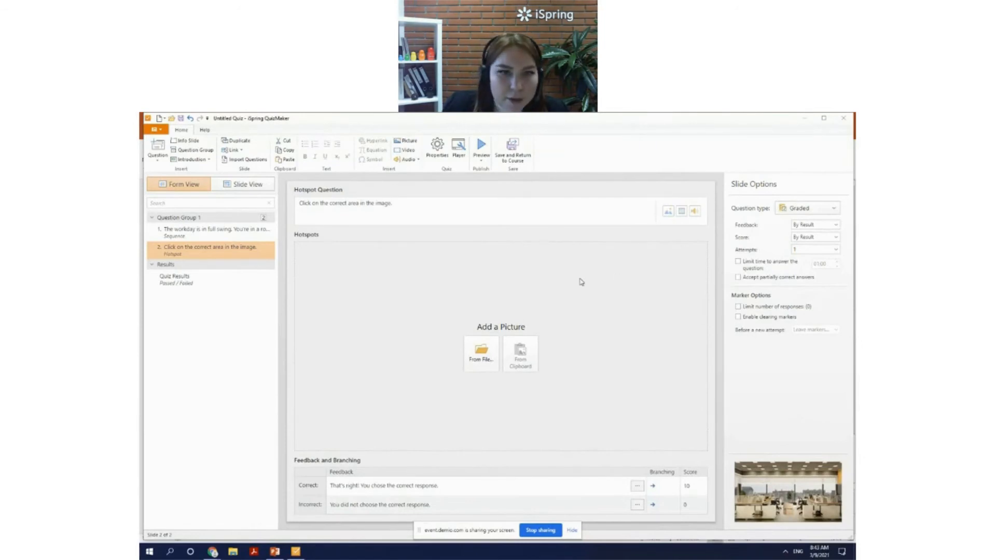
pyautogui.click(432, 222)
pyautogui.moveTo(405, 205); pyautogui.dragTo(299, 204)
pyautogui.write('Identify and mark fire safety rules violations')
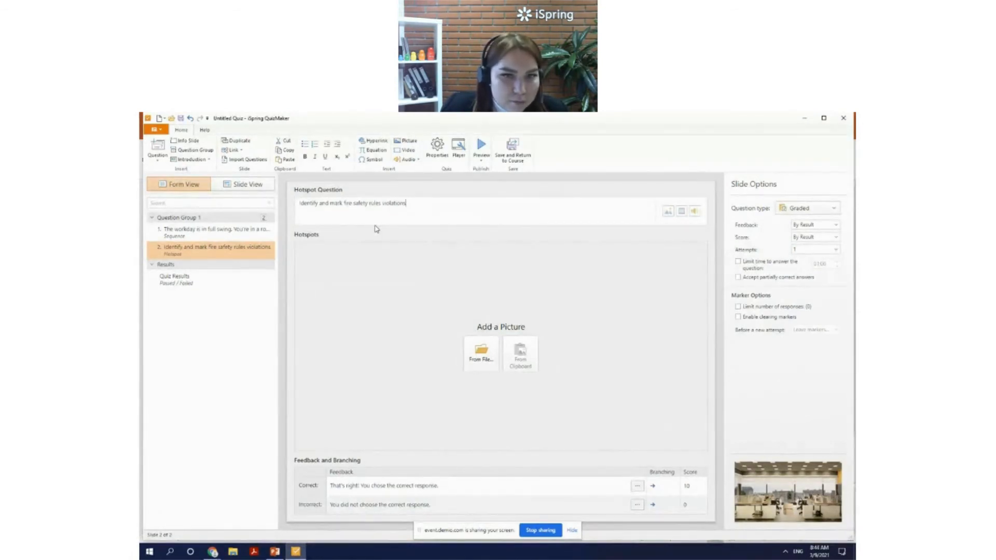
pyautogui.click(254, 190)
pyautogui.click(181, 184)
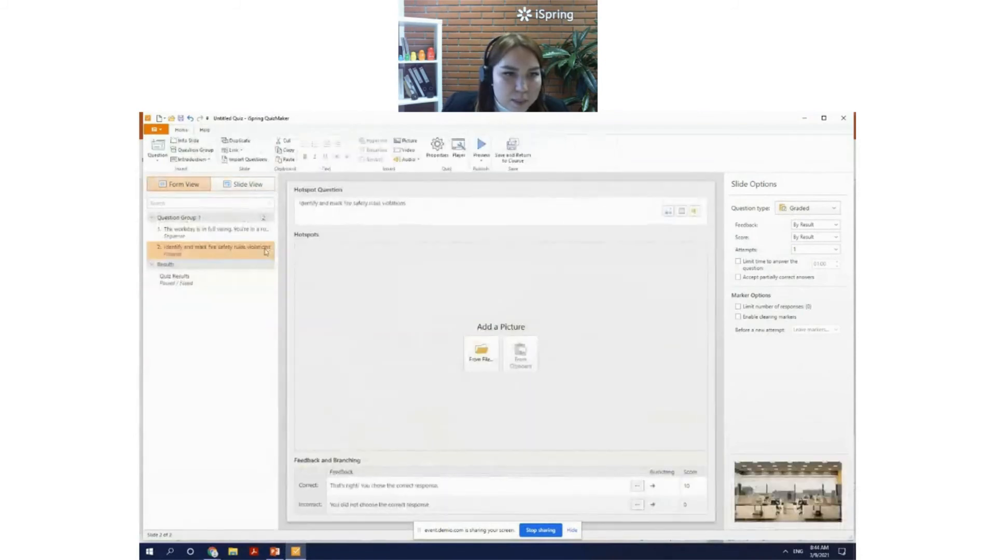
pyautogui.click(244, 185)
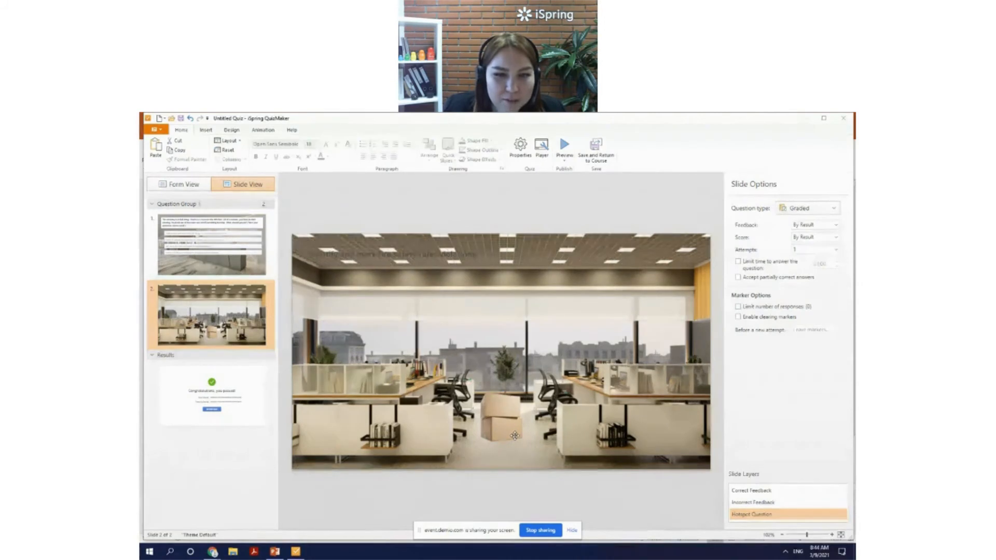
pyautogui.click(498, 254)
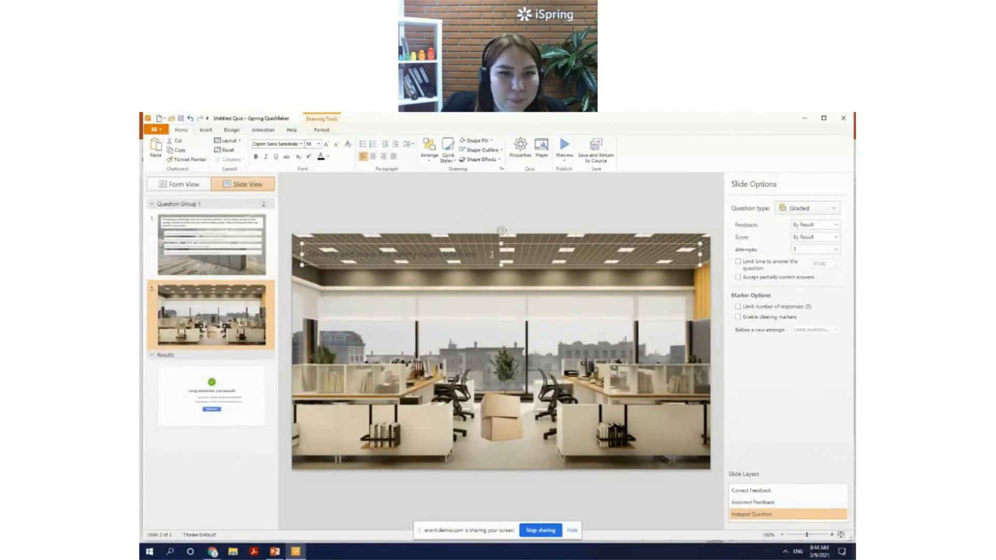
pyautogui.click(180, 184)
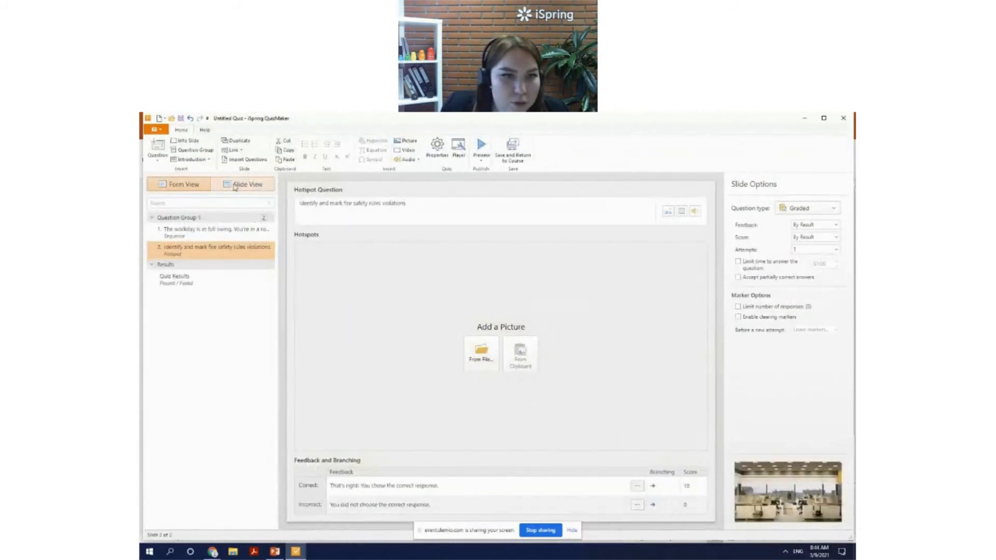
# In slide view, apply the quick style with white fill, dark outline and black text to the hotspot question's text box
pyautogui.click(249, 185)
pyautogui.moveTo(489, 254); pyautogui.dragTo(276, 256)
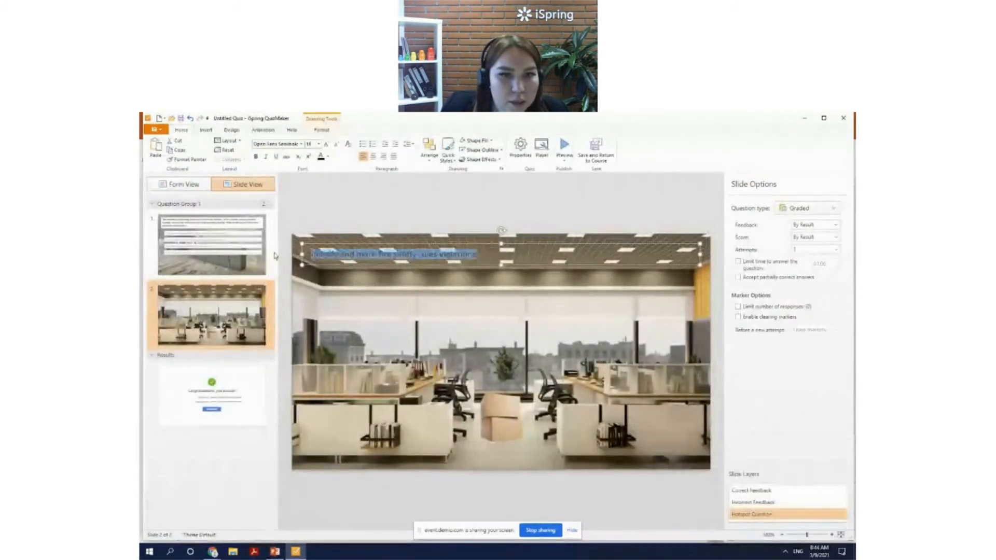
pyautogui.click(448, 151)
pyautogui.click(476, 182)
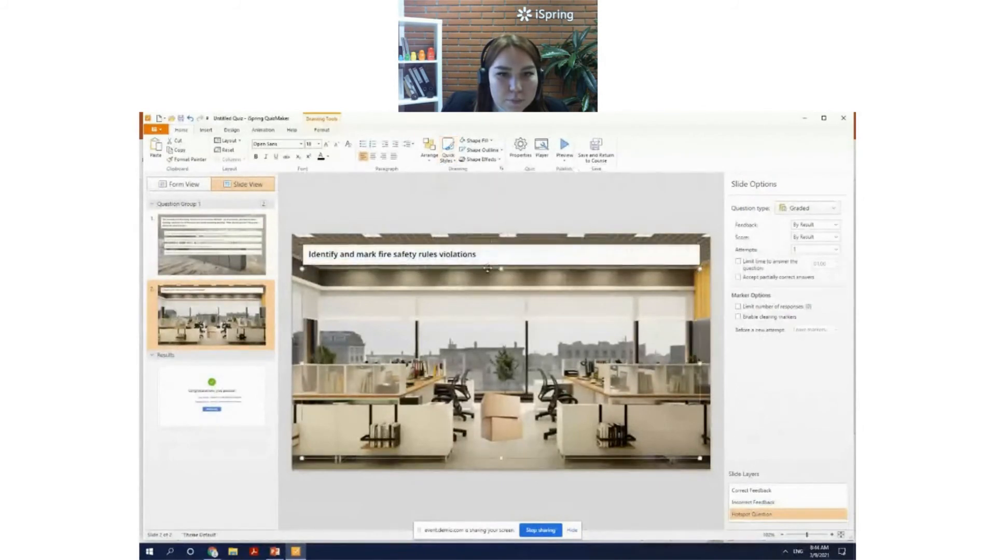
# Centre the hotspot question's text, and shift its text box slightly down and the hotspot area slightly up
pyautogui.click(372, 160)
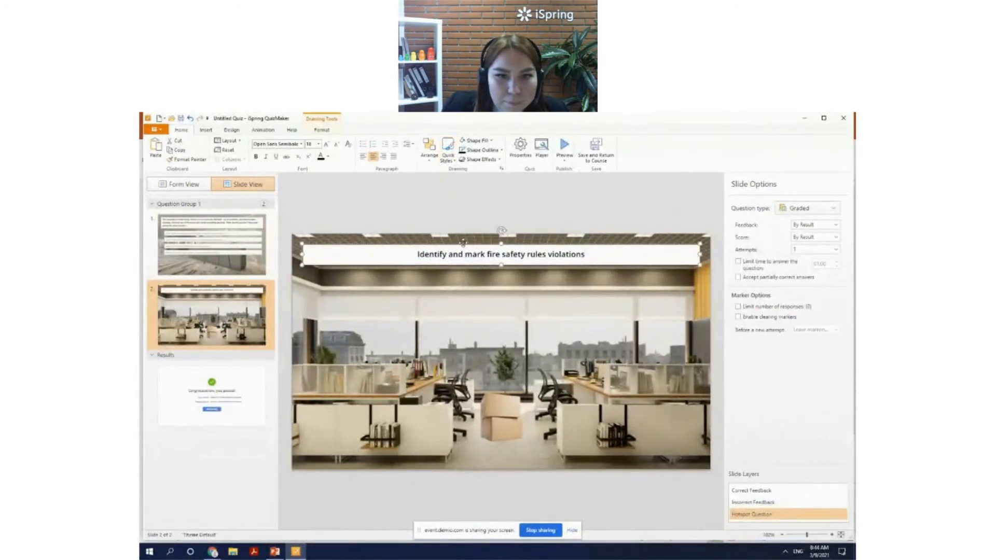
pyautogui.moveTo(474, 253); pyautogui.dragTo(514, 276)
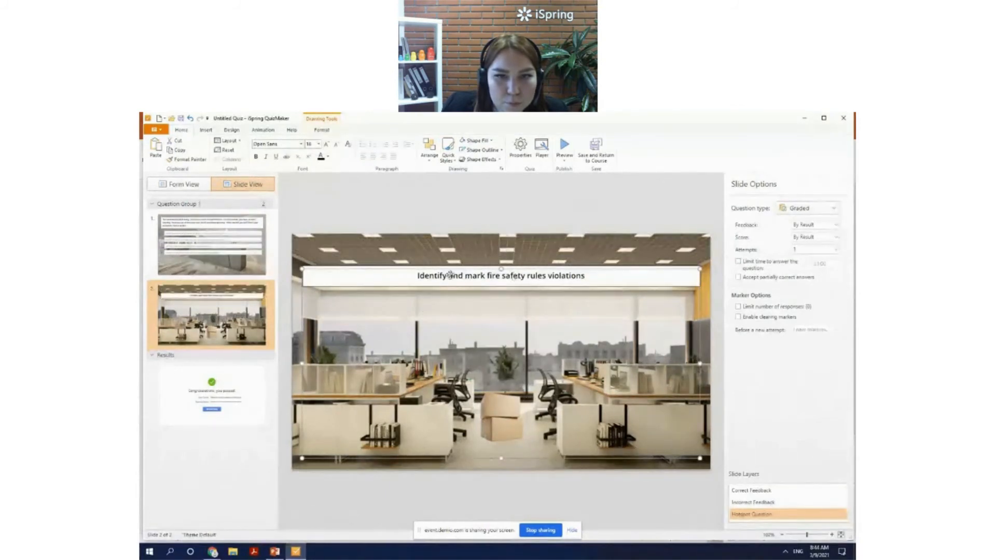
pyautogui.moveTo(405, 267); pyautogui.dragTo(403, 250)
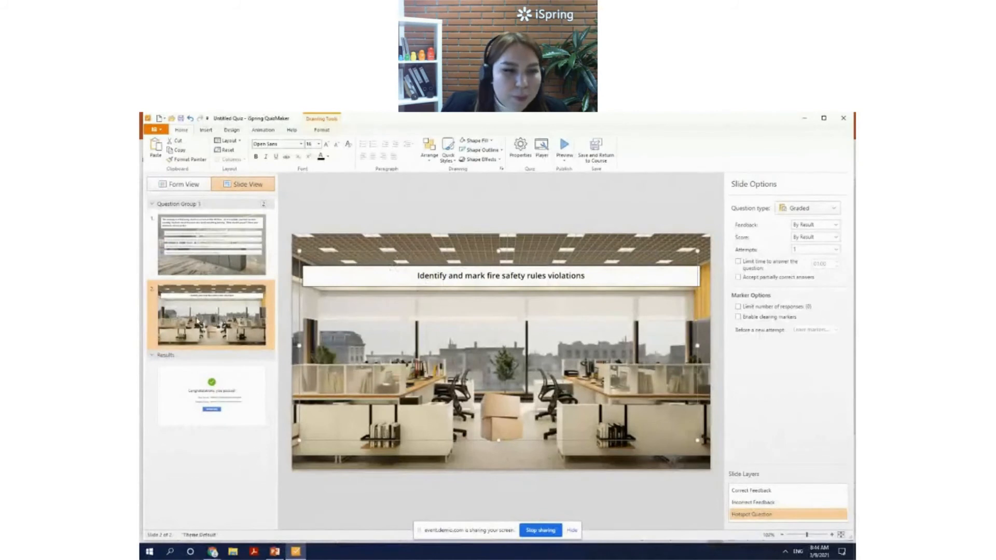
pyautogui.click(185, 185)
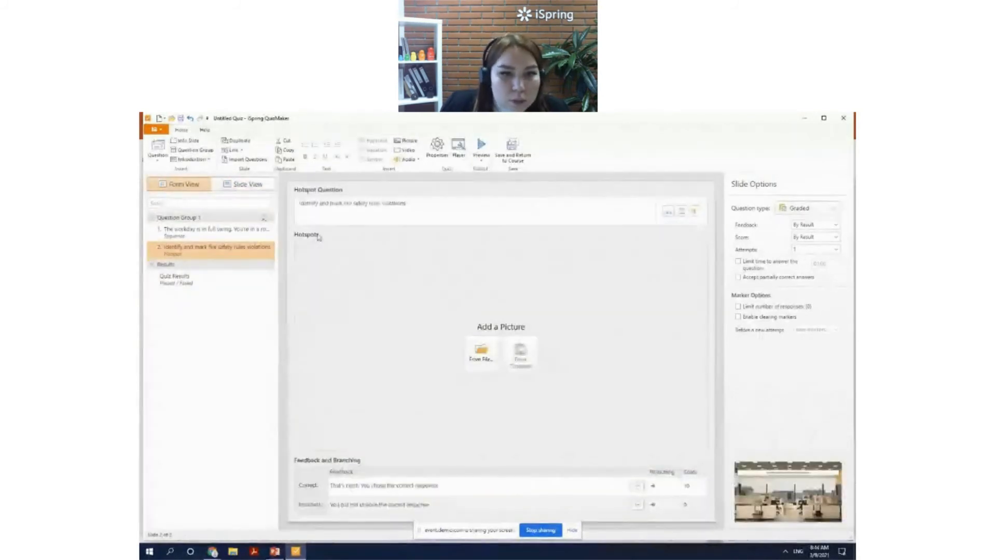
pyautogui.click(492, 355)
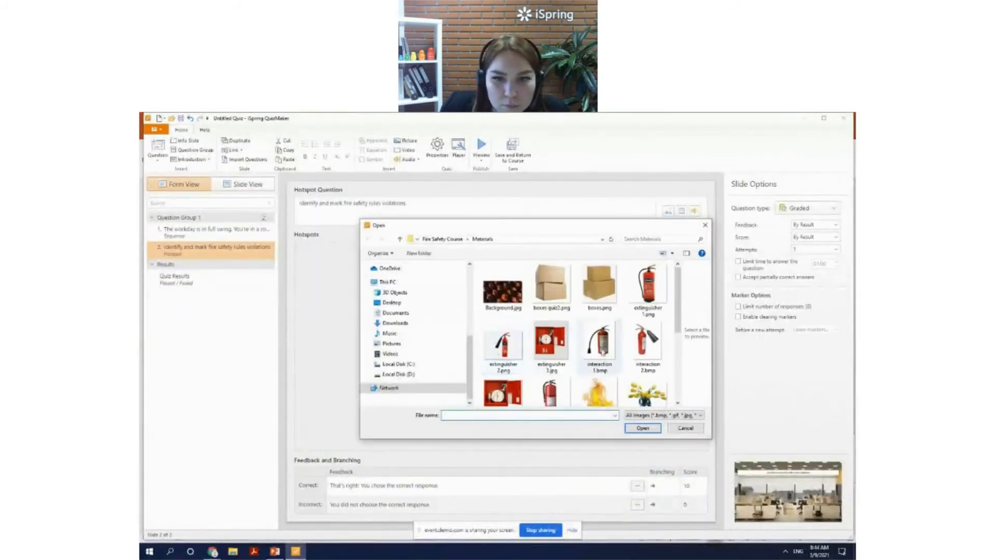
pyautogui.scroll(-1, 665, 311)
pyautogui.click(705, 225)
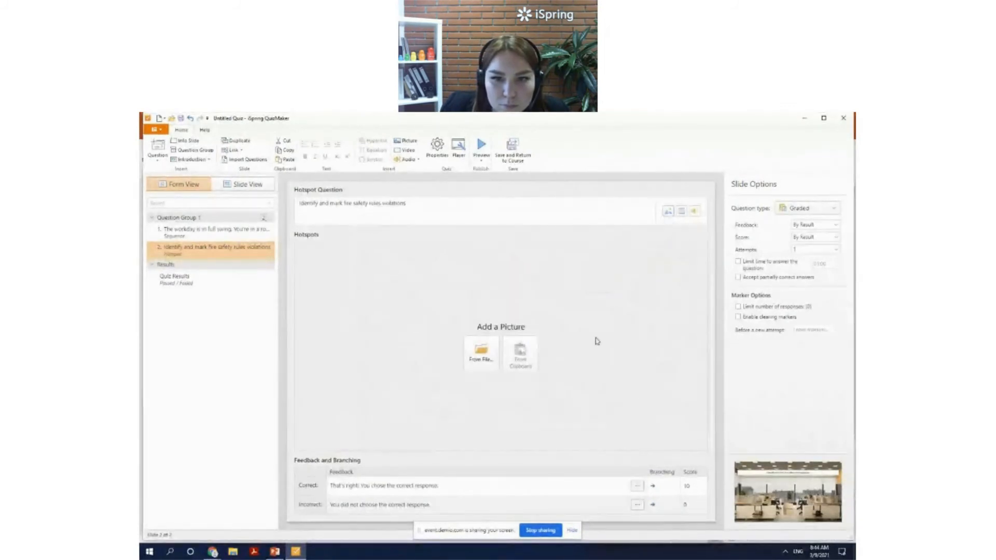
pyautogui.click(250, 190)
# In form view, add the office picture with cardboard boxes to the hotspot question and draw a rectangular hotspot over the boxes
pyautogui.click(190, 185)
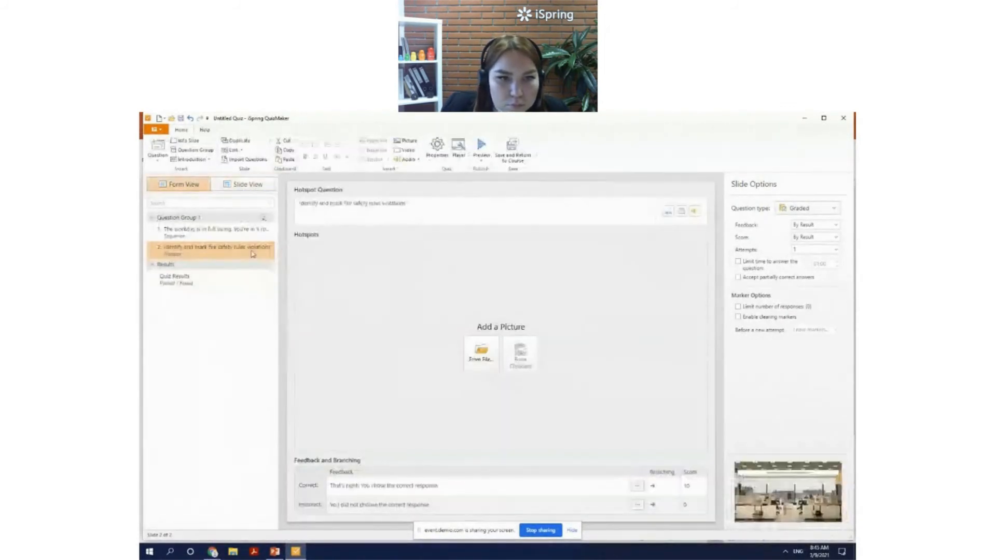
pyautogui.click(491, 361)
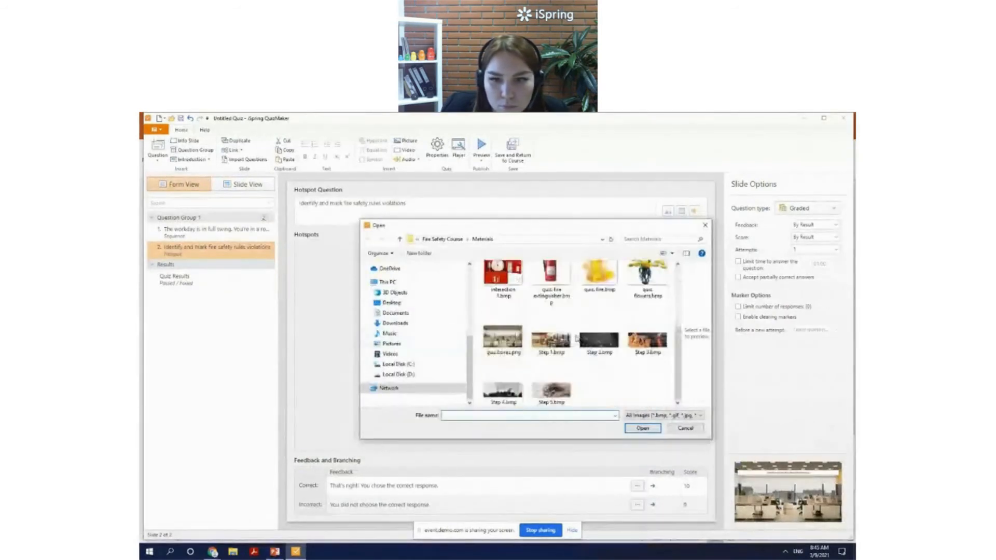
pyautogui.click(642, 428)
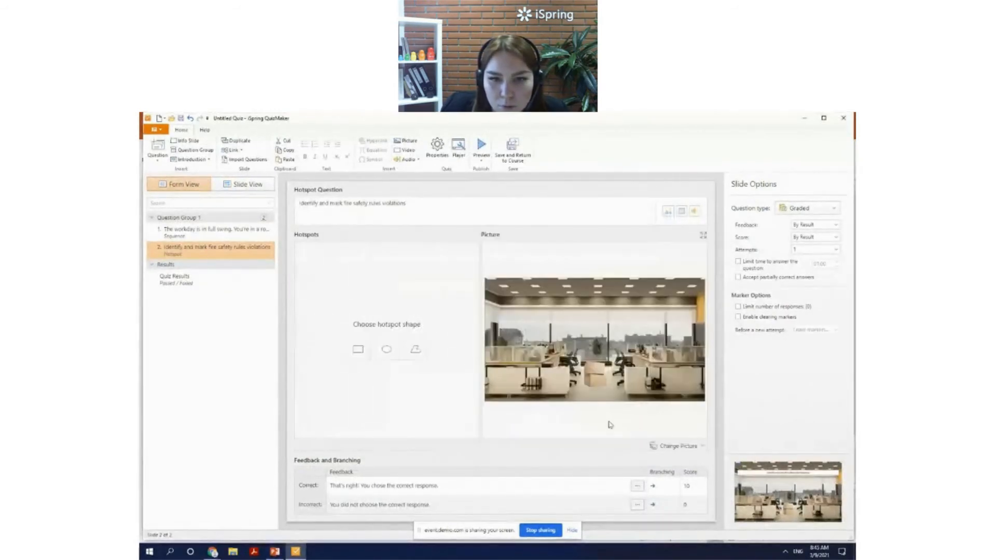
pyautogui.click(360, 354)
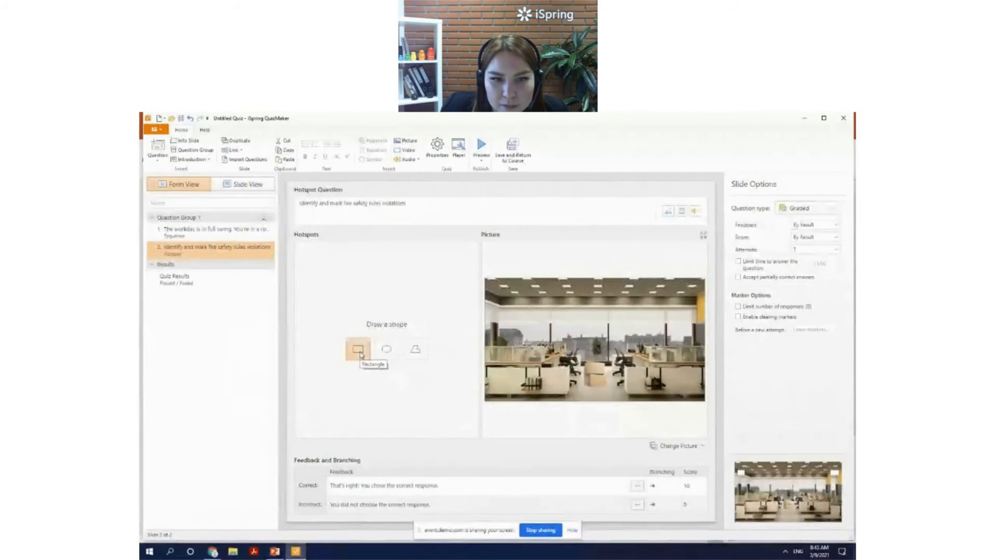
pyautogui.moveTo(582, 362); pyautogui.dragTo(608, 389)
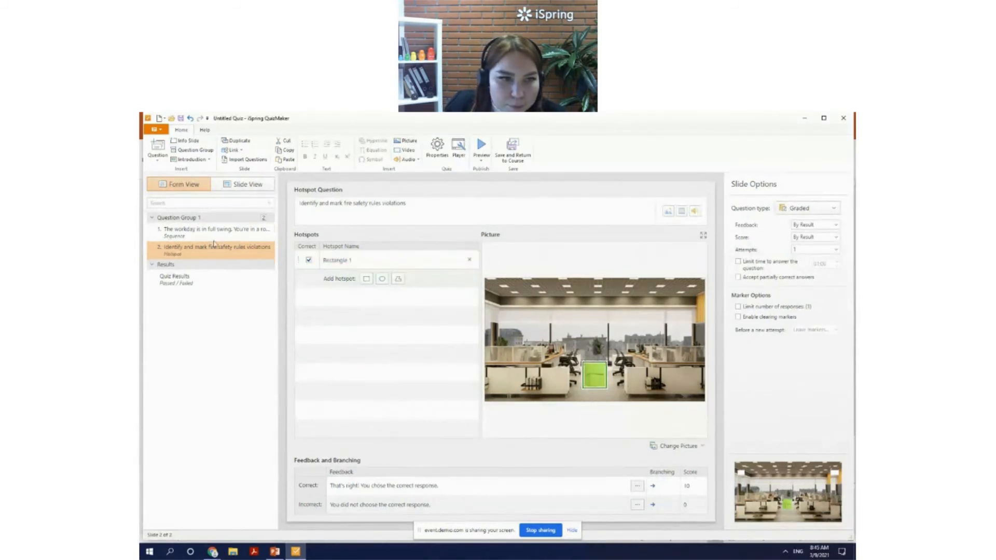
# Replace the sequence question's incorrect feedback with the reminder beginning "Remember the correct sequence of actions:" and listing the four actions from analyzing the situation to checking everyone left
pyautogui.click(198, 231)
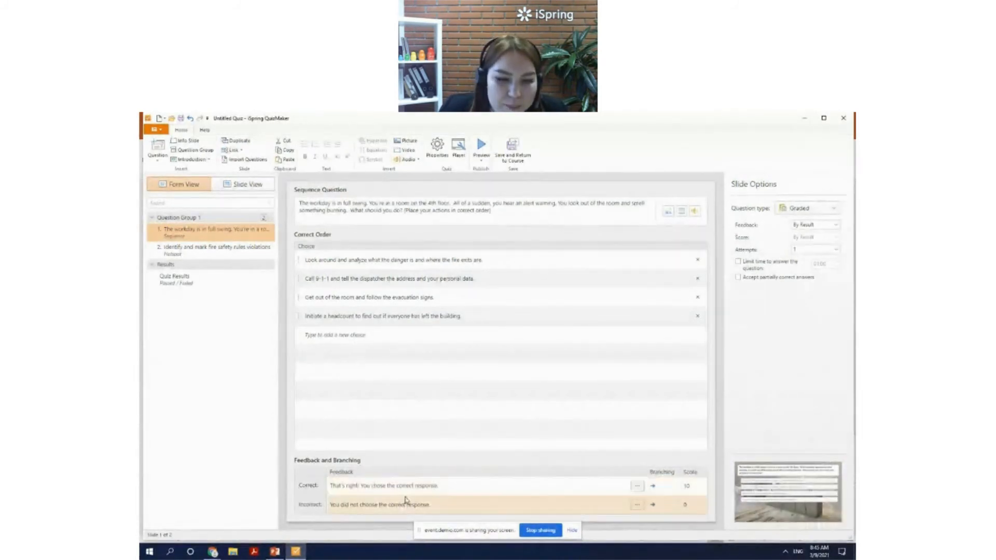
pyautogui.moveTo(446, 504); pyautogui.dragTo(331, 509)
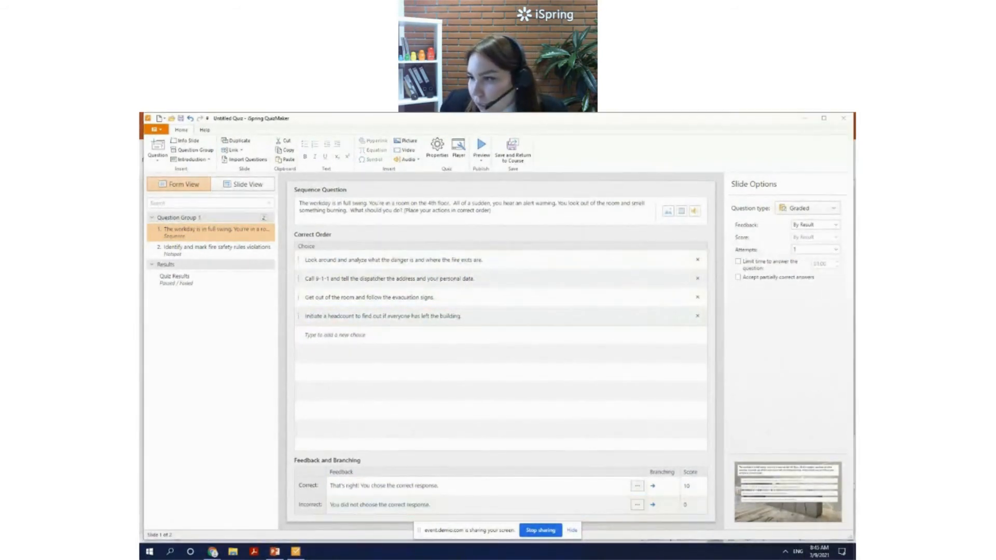
pyautogui.click(638, 505)
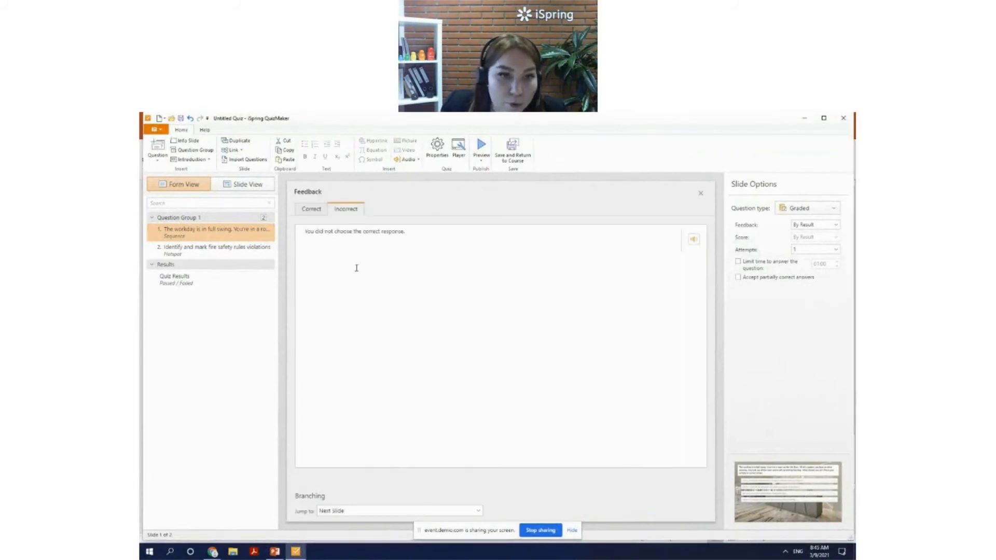
pyautogui.moveTo(412, 234); pyautogui.dragTo(268, 234)
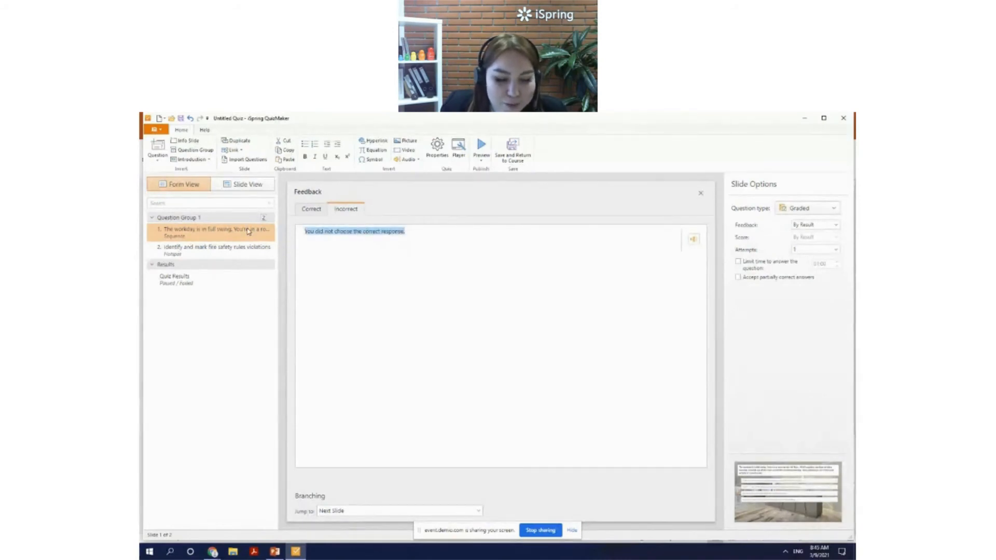
pyautogui.write('Remember the correct sequence of actions: Analyze the situation, find the location of the fire → Call 9-1-1 → Go to the fire exit → Make sure everyone has left the building')
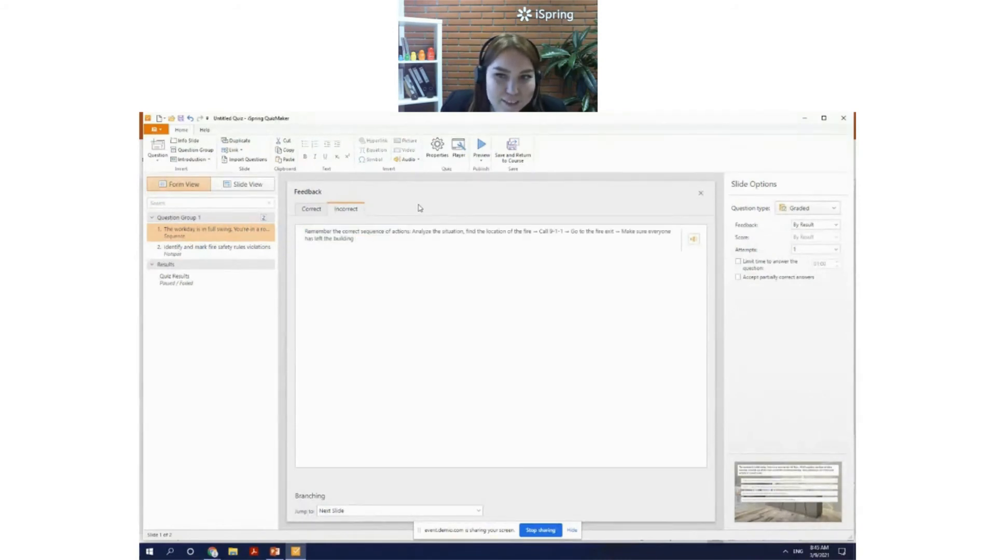
pyautogui.click(584, 268)
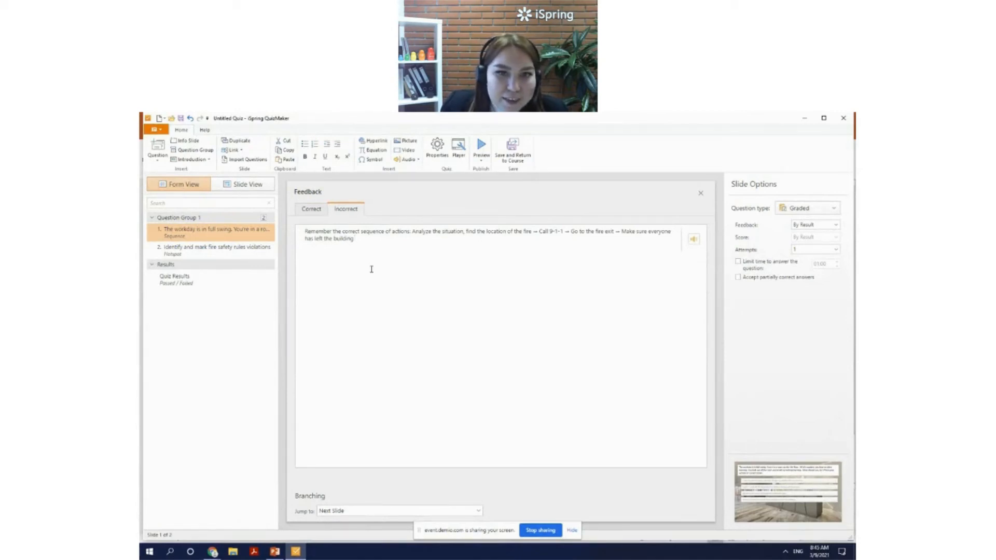
pyautogui.moveTo(420, 236); pyautogui.dragTo(574, 251)
pyautogui.click(576, 251)
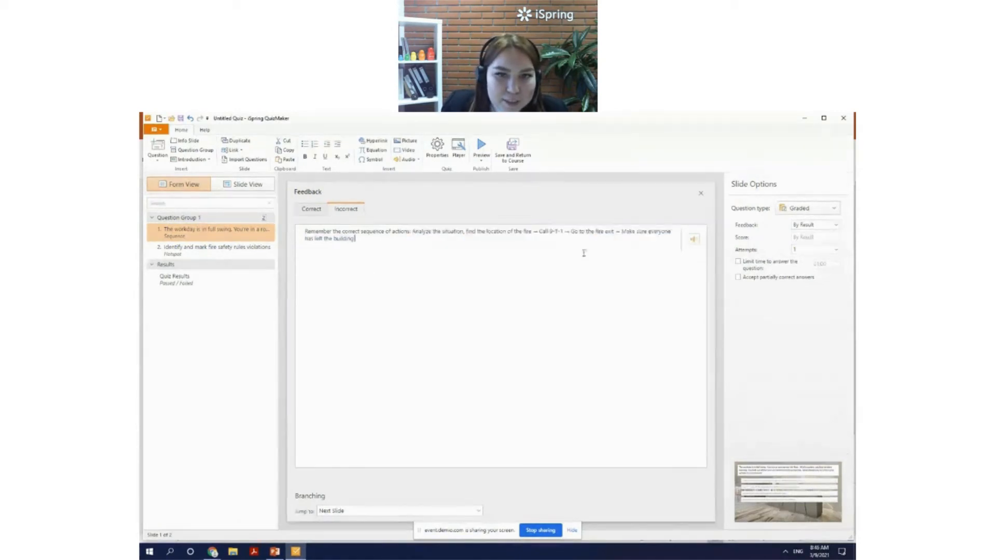
pyautogui.click(701, 195)
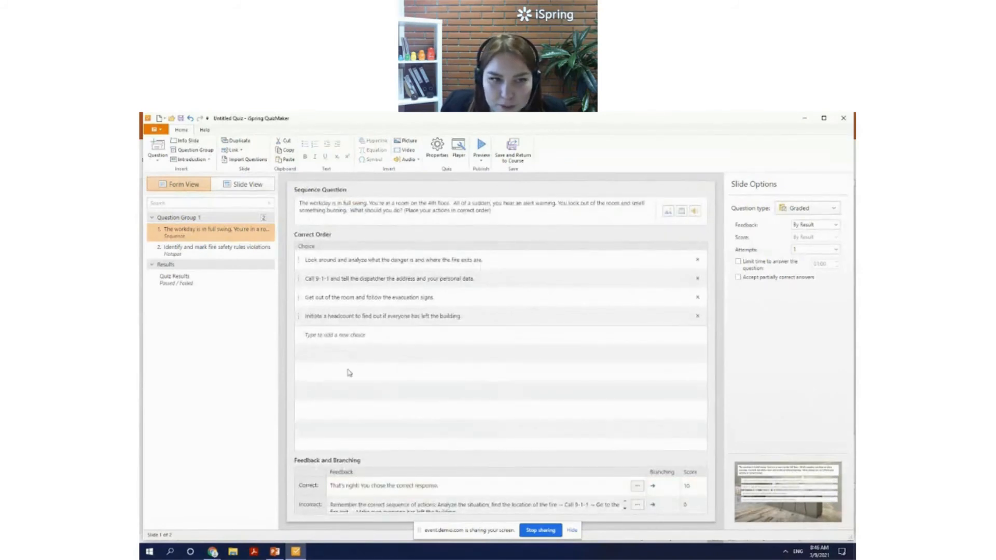
# Add a Drag and Drop question to the quiz after the hotspot question
pyautogui.click(161, 251)
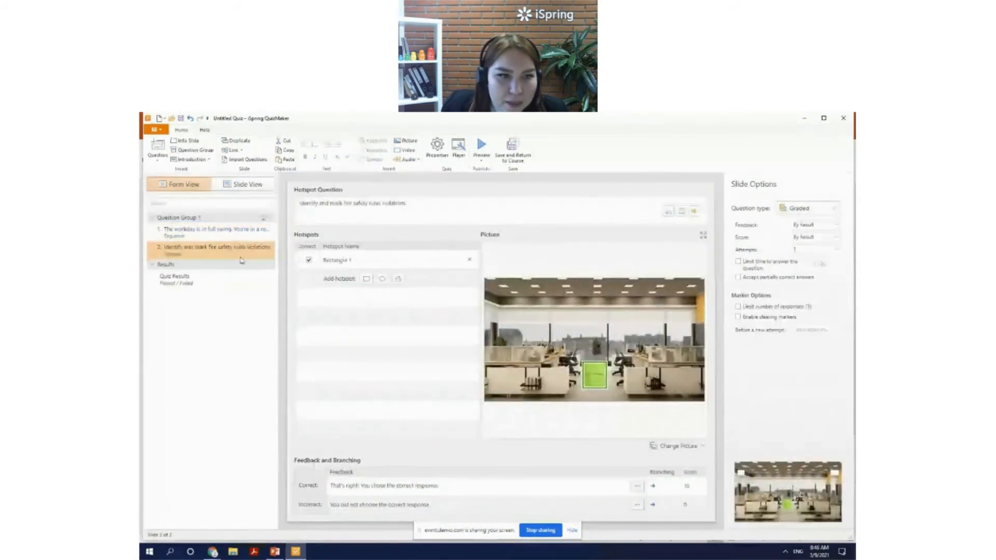
pyautogui.click(236, 238)
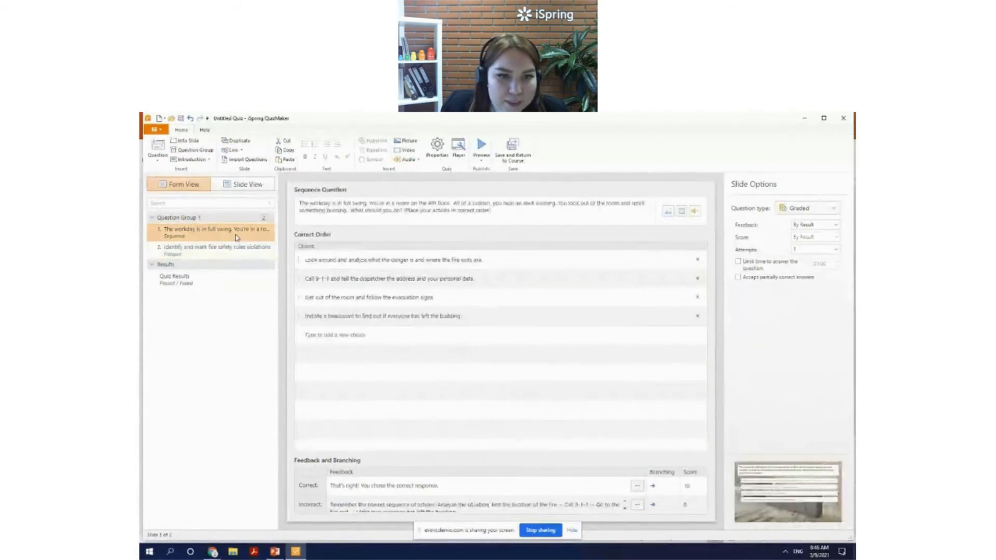
pyautogui.click(243, 254)
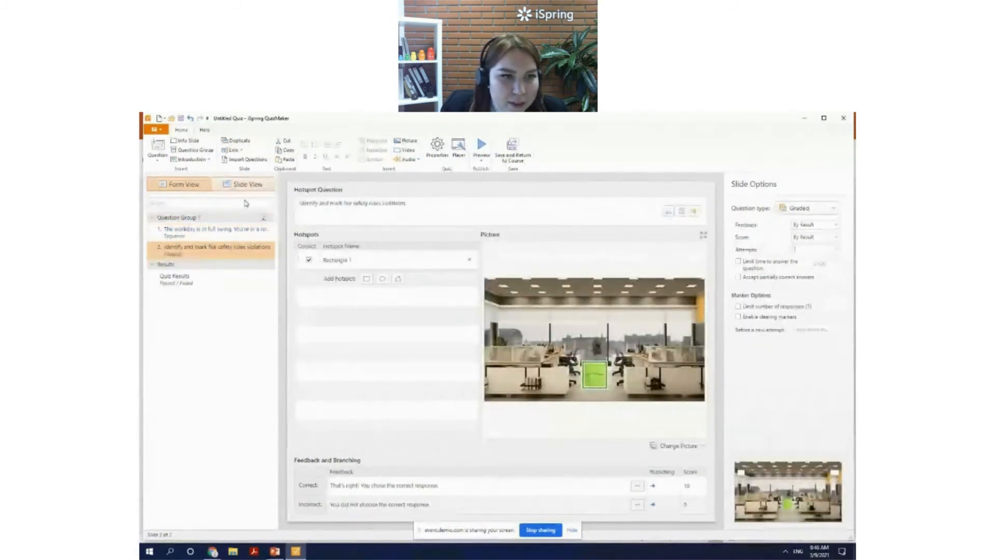
pyautogui.click(159, 157)
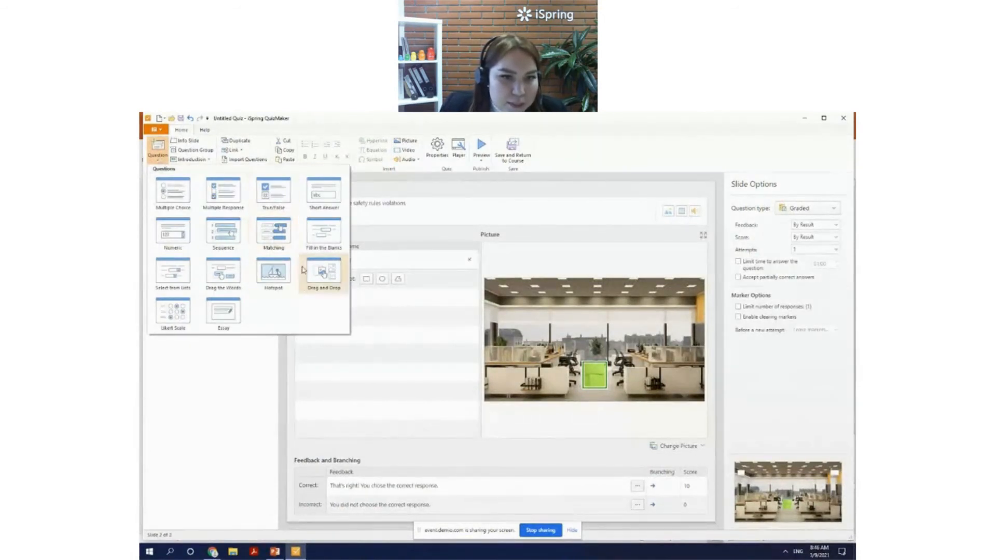
pyautogui.click(323, 280)
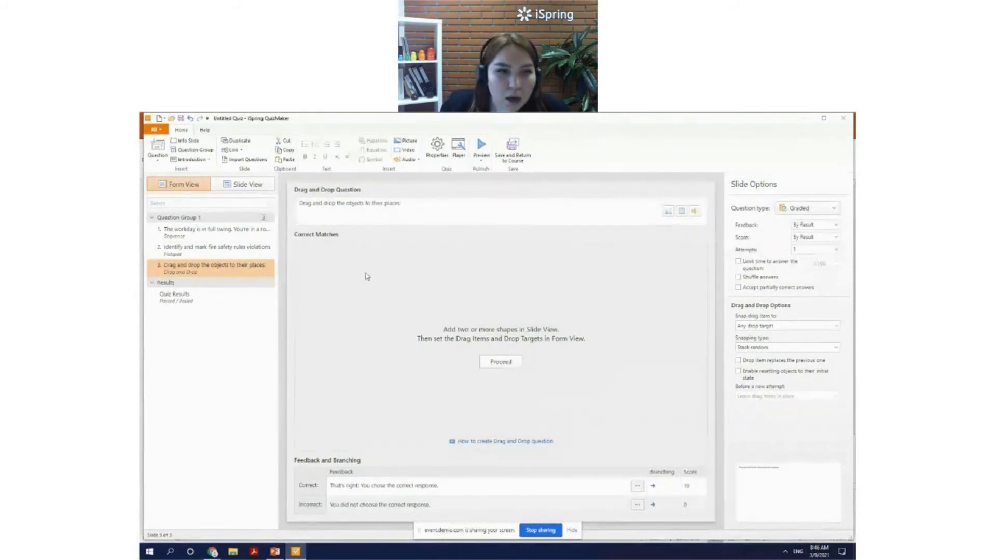
pyautogui.click(157, 149)
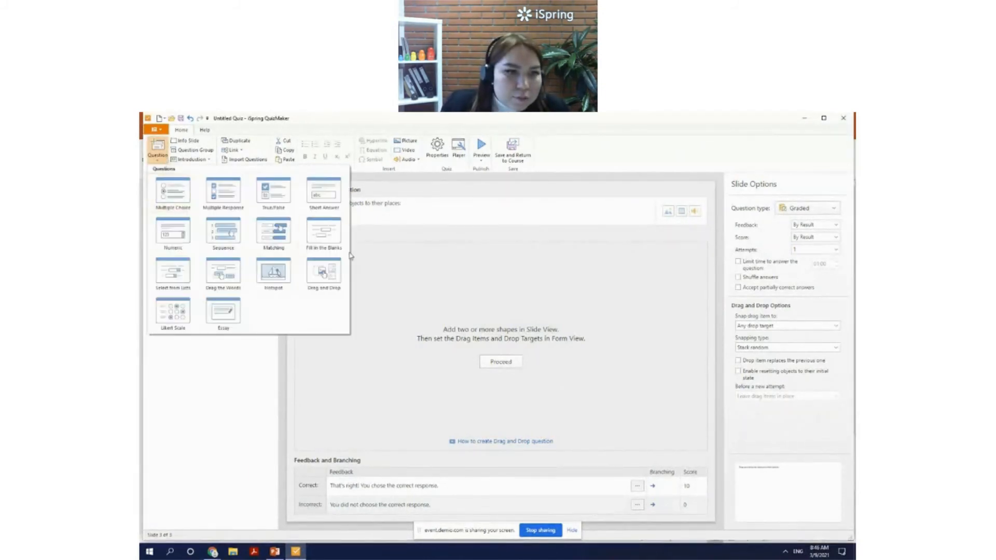
pyautogui.click(222, 375)
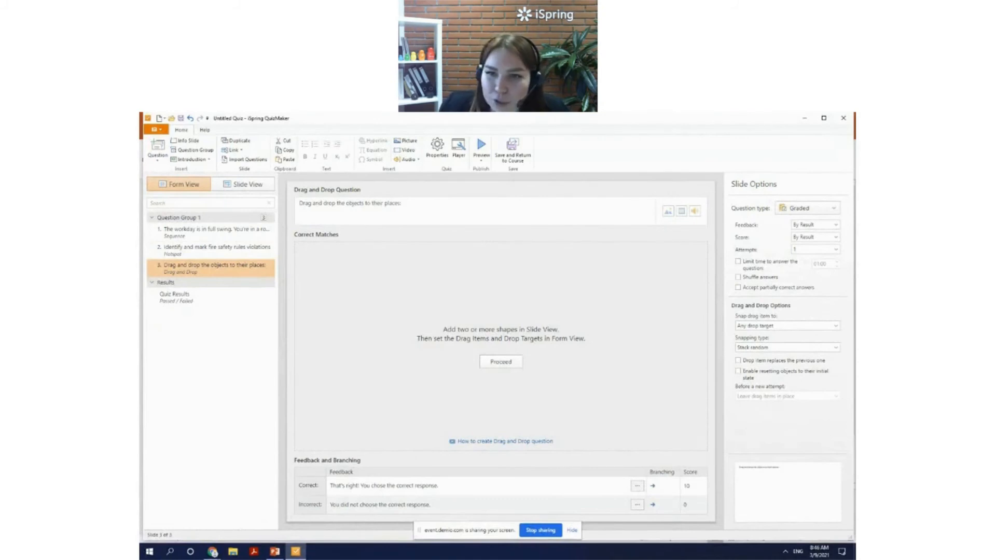
# In slide view, insert the pictures "quiz. fire.bmp", "quiz. flowers.bmp" and "quiz. fire extinguisher.bmp" together on the drag and drop slide
pyautogui.click(232, 186)
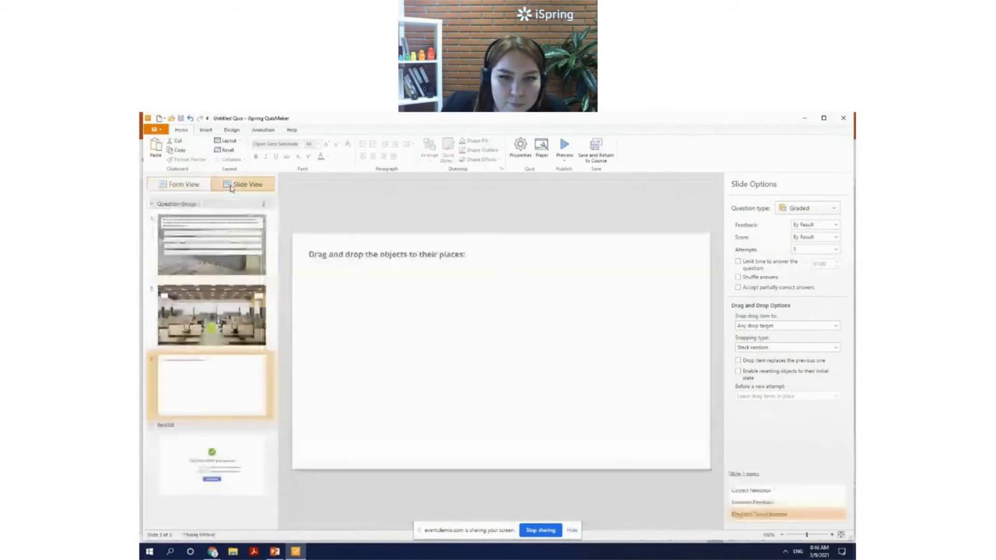
pyautogui.click(234, 131)
pyautogui.click(259, 132)
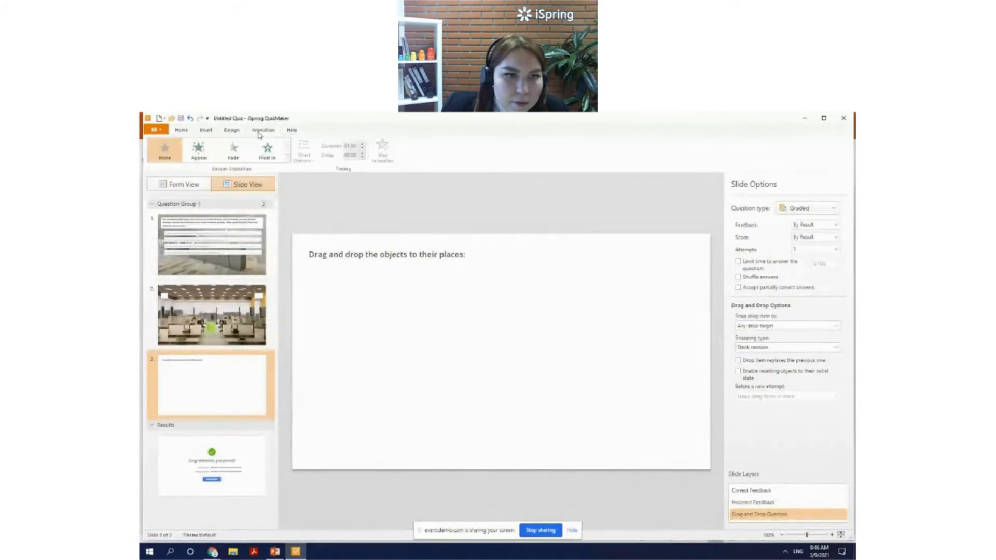
pyautogui.click(206, 131)
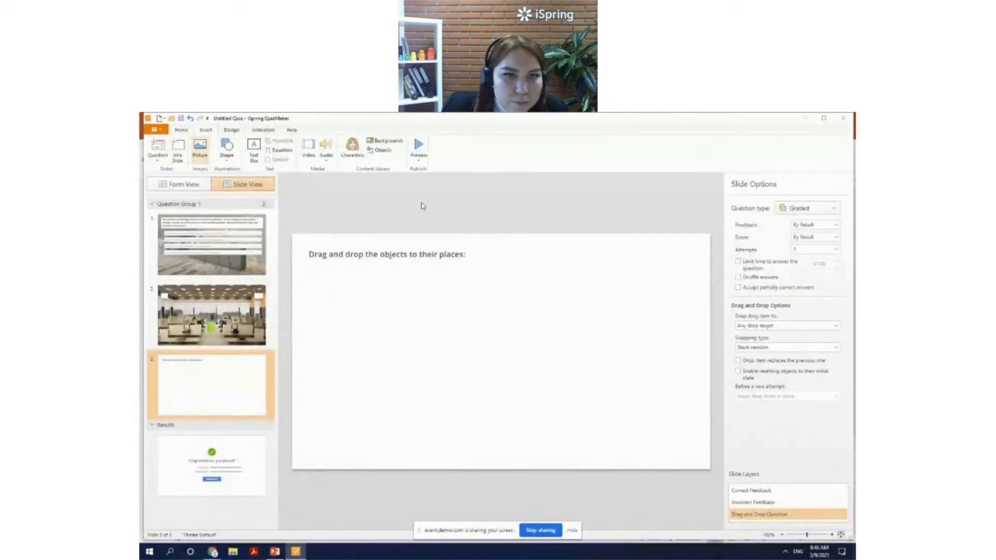
pyautogui.scroll(-3, 576, 329)
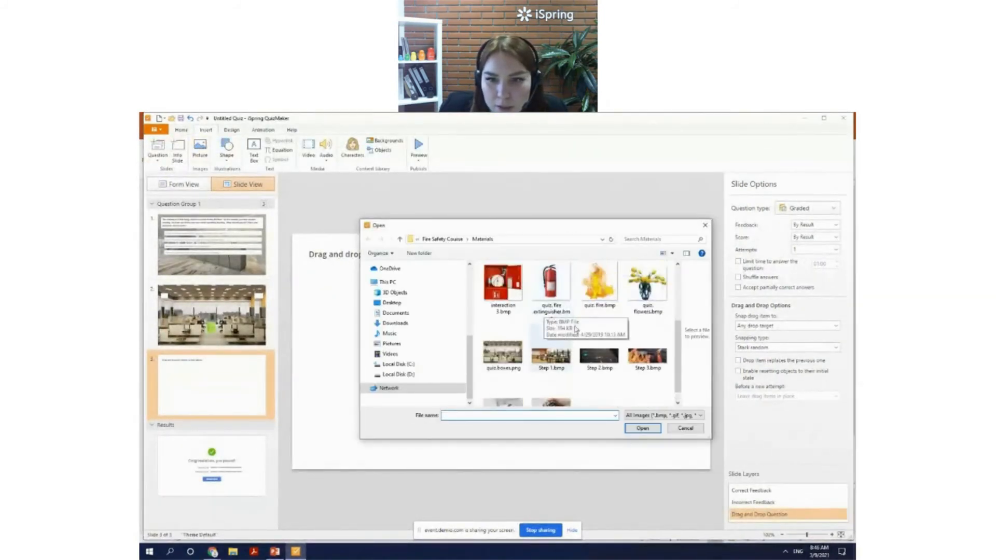
pyautogui.scroll(3, 576, 328)
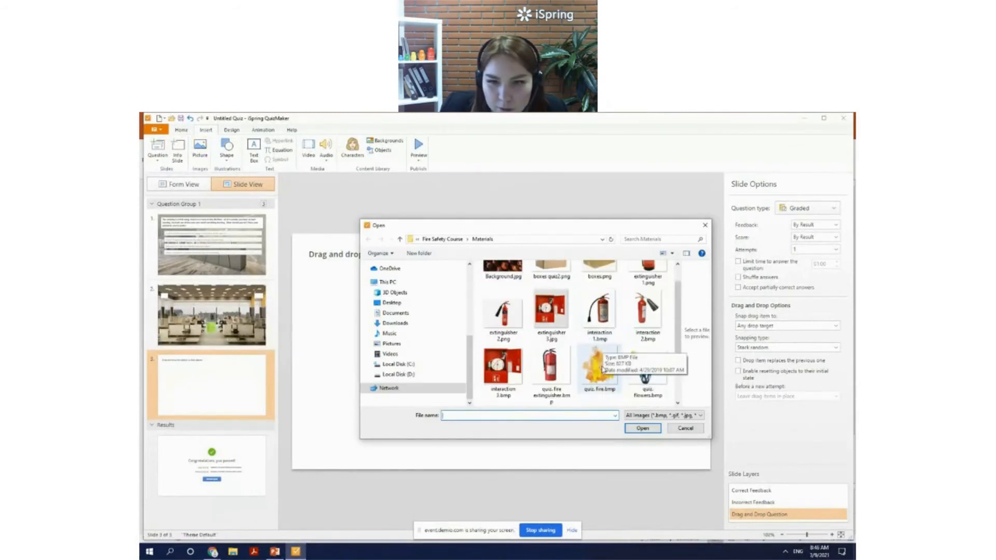
pyautogui.click(602, 369)
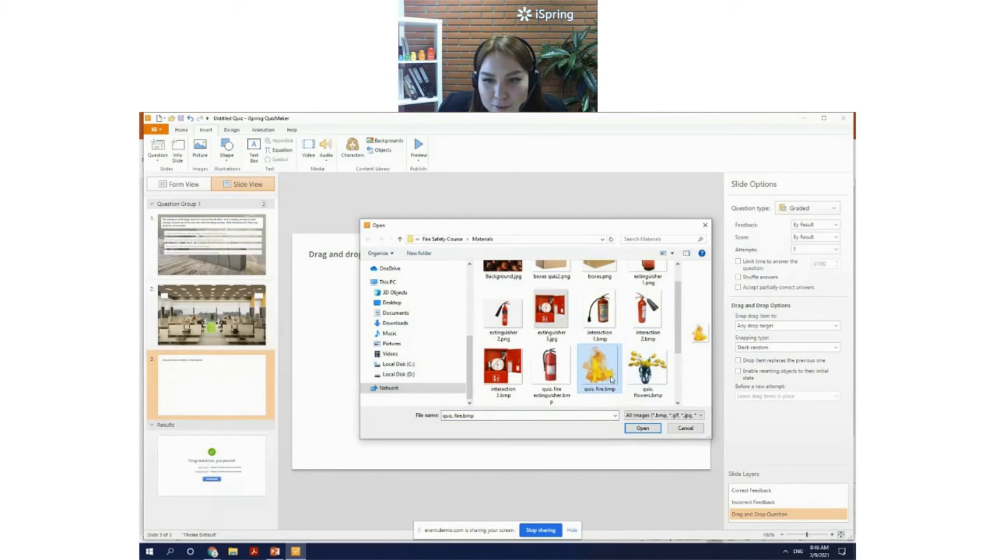
pyautogui.keyDown('ctrl'); pyautogui.click(647, 369); pyautogui.keyUp('ctrl')
pyautogui.scroll(-1, 570, 356)
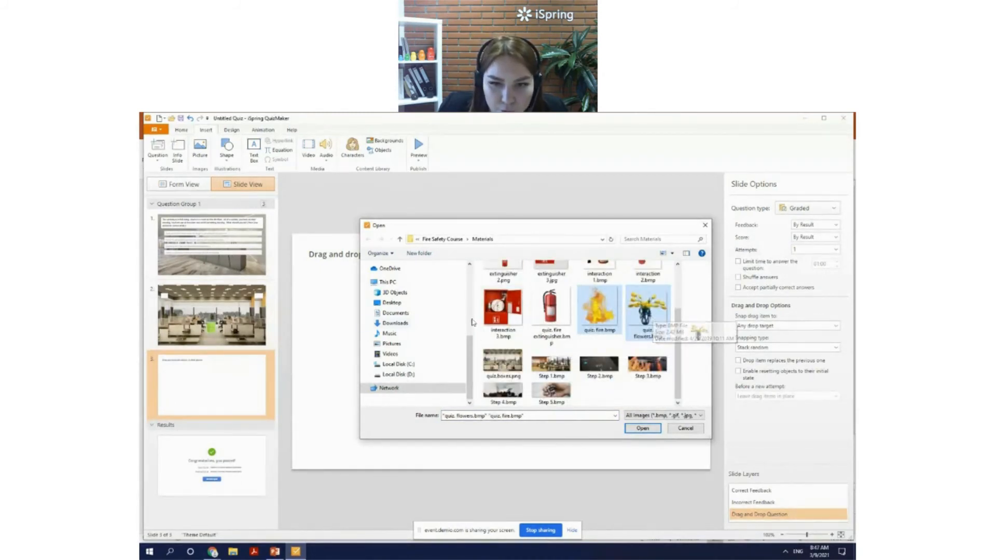
pyautogui.keyDown('ctrl'); pyautogui.click(551, 341); pyautogui.keyUp('ctrl')
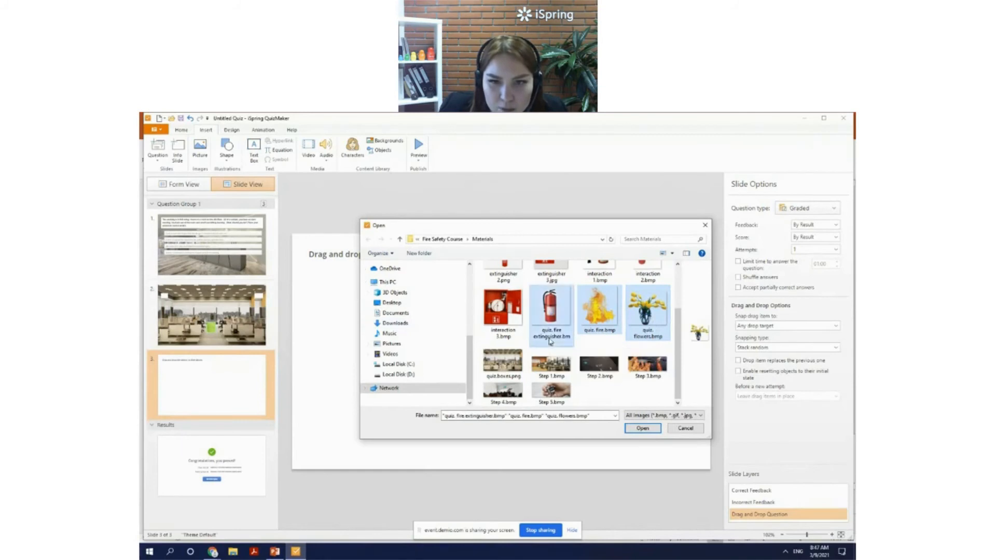
pyautogui.click(649, 430)
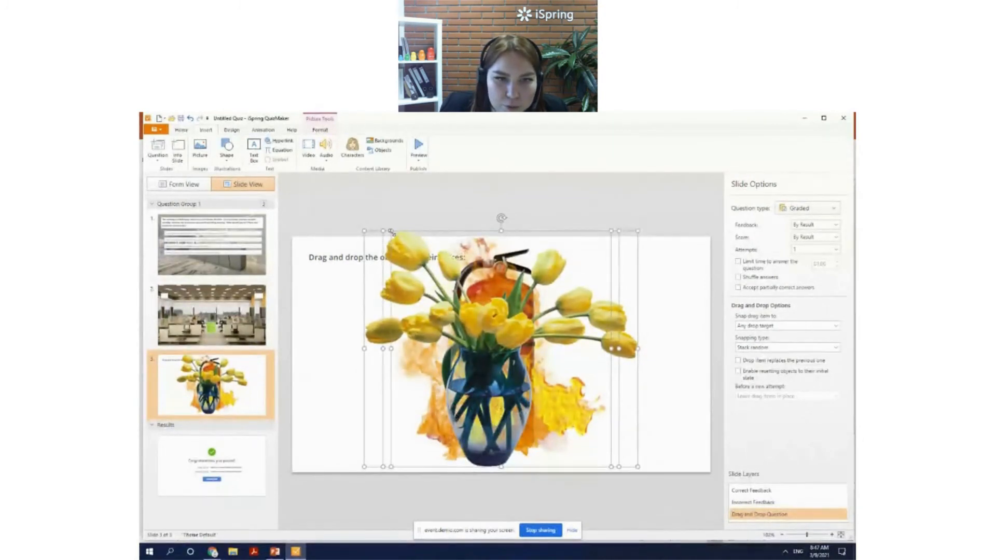
# Shrink the three inserted pictures together to about half size, place them just below the question text, and return to form view
pyautogui.moveTo(392, 232); pyautogui.dragTo(449, 287)
pyautogui.moveTo(535, 378); pyautogui.dragTo(512, 339)
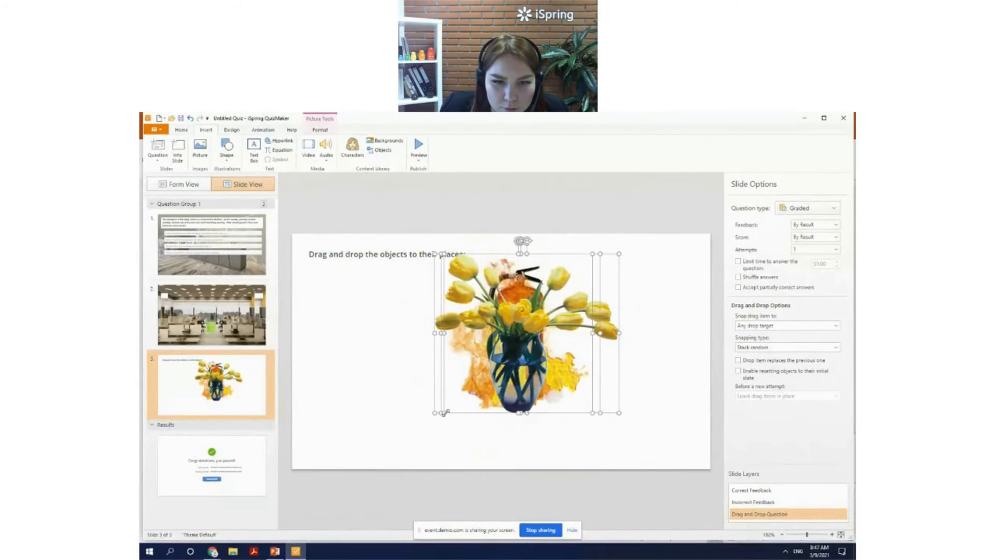
pyautogui.moveTo(445, 414); pyautogui.dragTo(485, 372)
pyautogui.moveTo(536, 348); pyautogui.dragTo(459, 362)
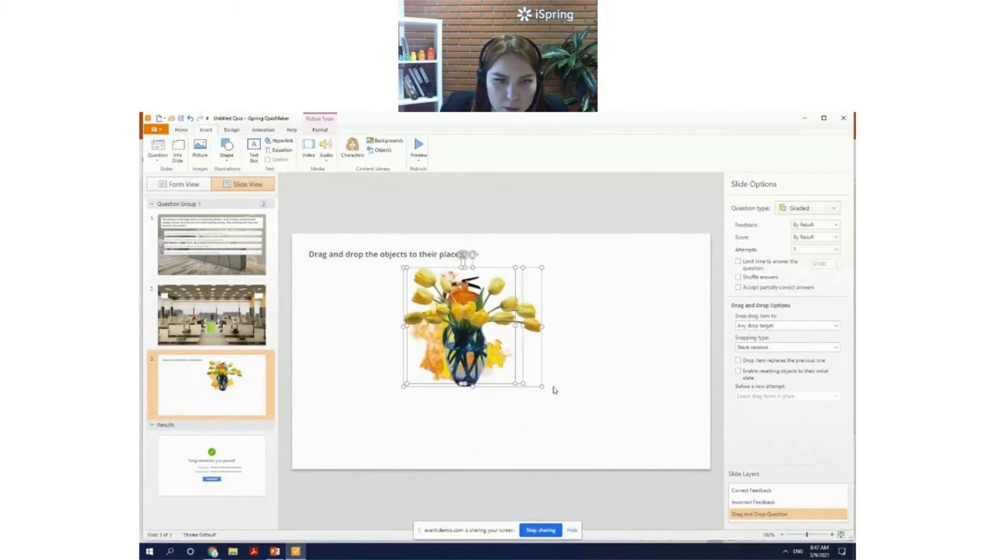
pyautogui.click(167, 186)
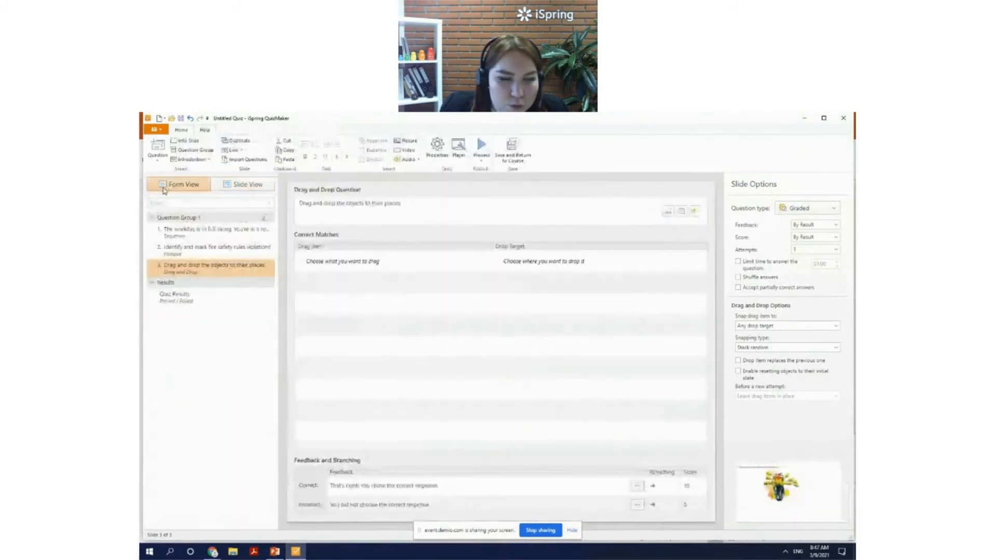
# Return the drag and drop question to slide view and filter the content library's backgrounds to the Offices type
pyautogui.click(243, 184)
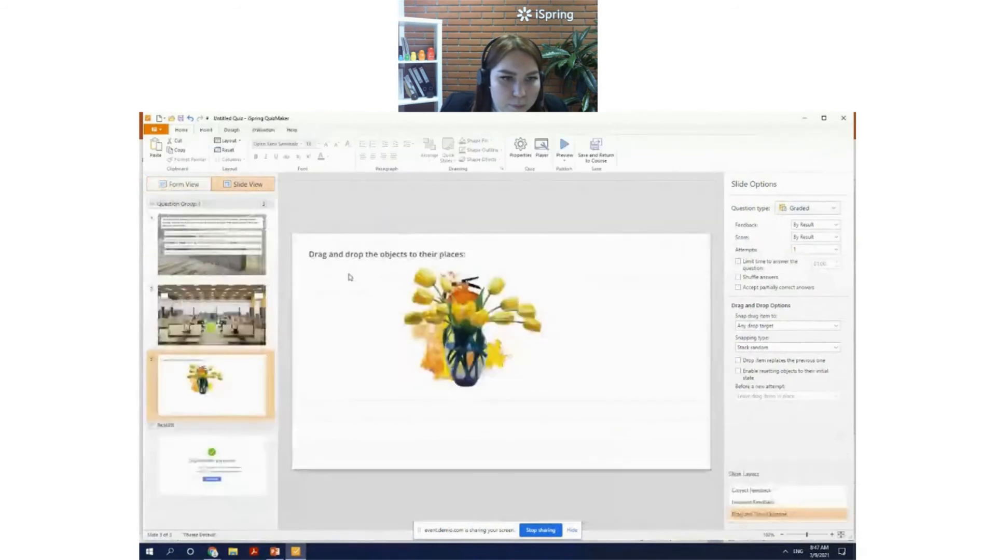
pyautogui.click(306, 254)
pyautogui.click(317, 300)
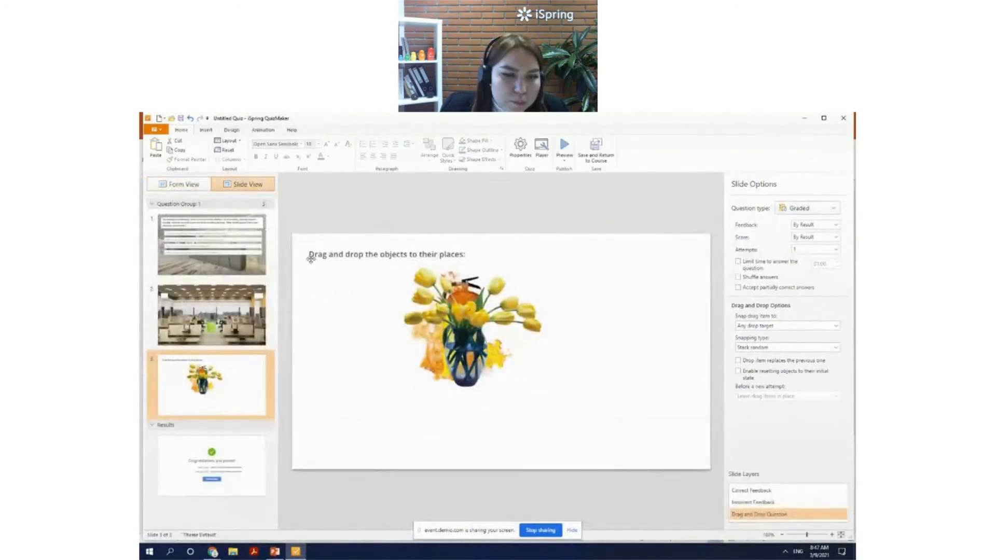
pyautogui.click(263, 132)
pyautogui.click(233, 133)
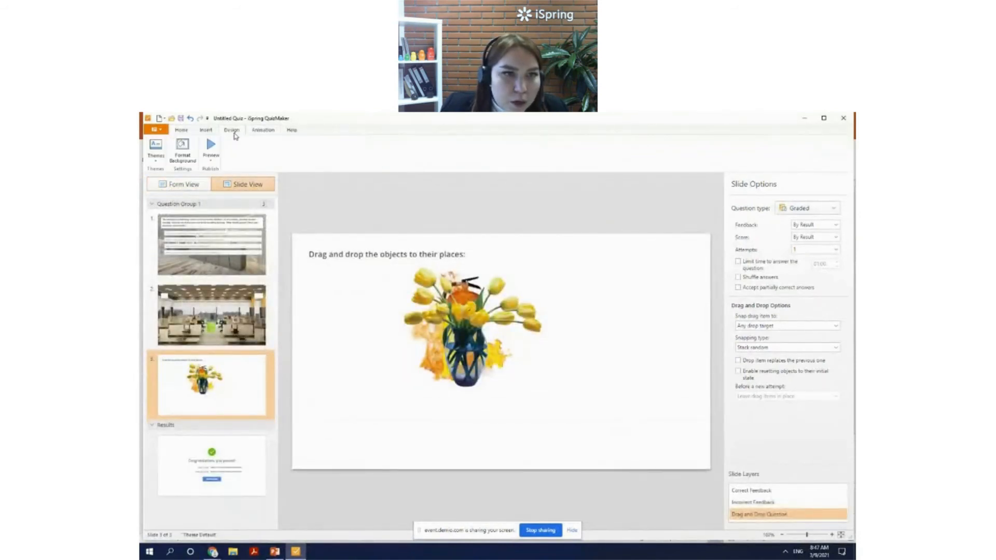
pyautogui.click(206, 131)
pyautogui.click(384, 141)
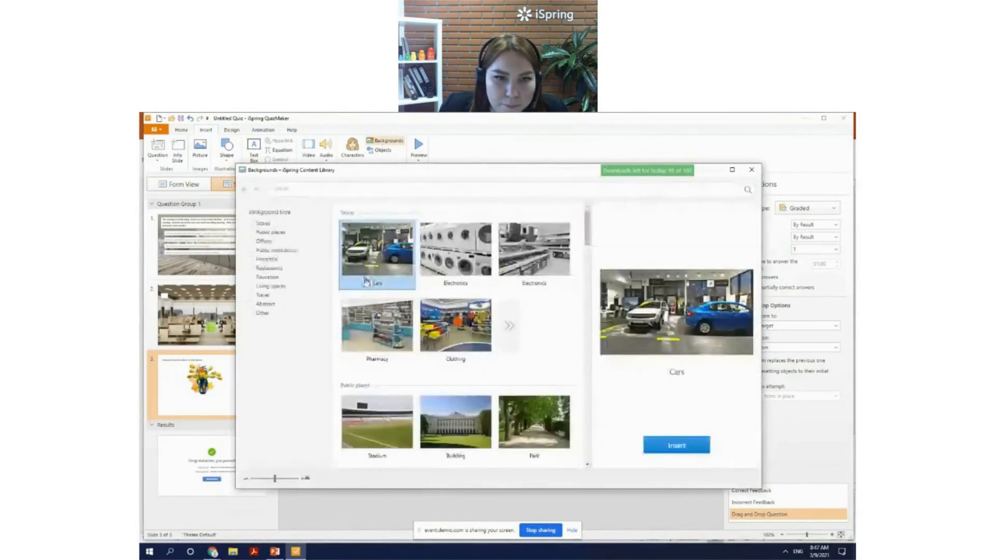
pyautogui.scroll(-4, 505, 347)
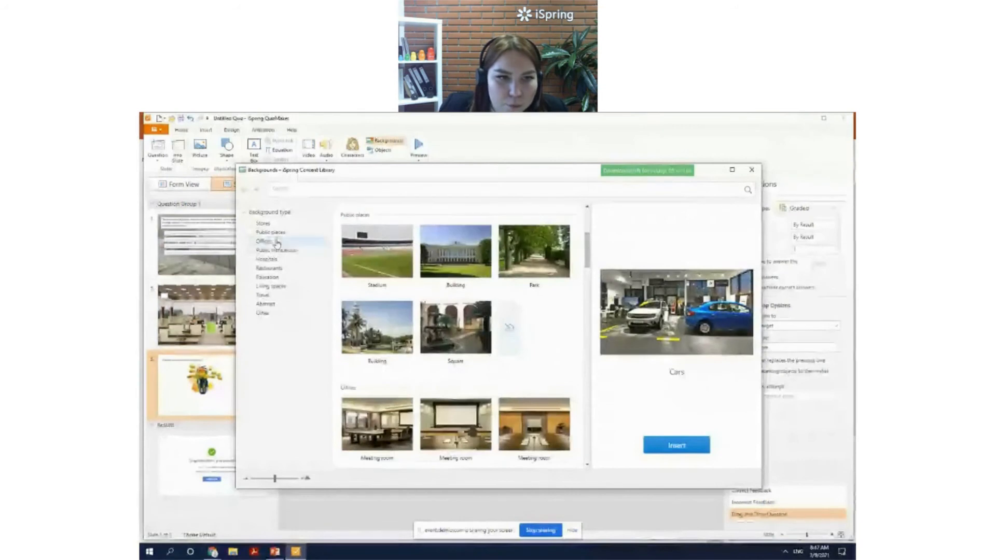
pyautogui.click(262, 241)
# Insert a Workplaces office background with desks on both sides and windows along the right wall on the drag and drop slide
pyautogui.scroll(-5, 507, 351)
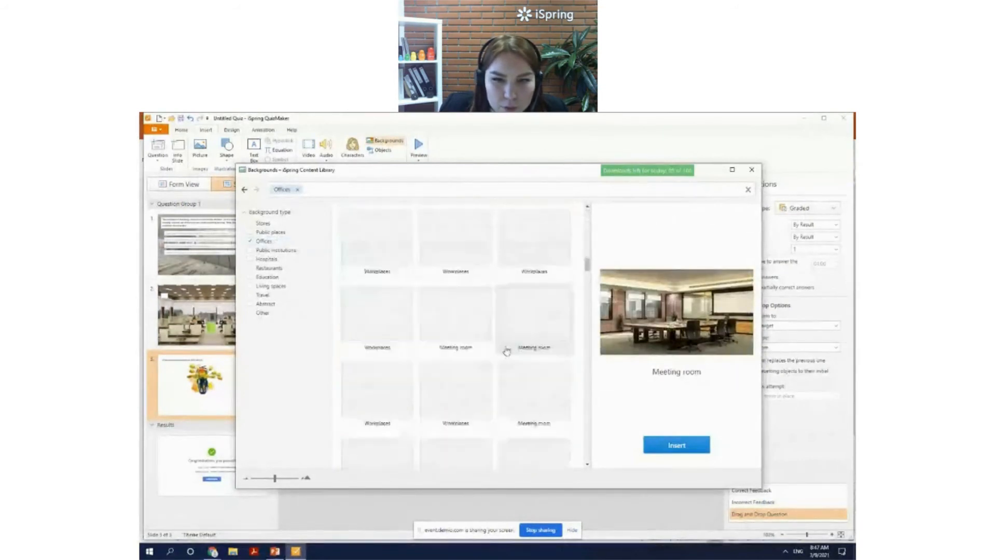
pyautogui.scroll(-3, 507, 351)
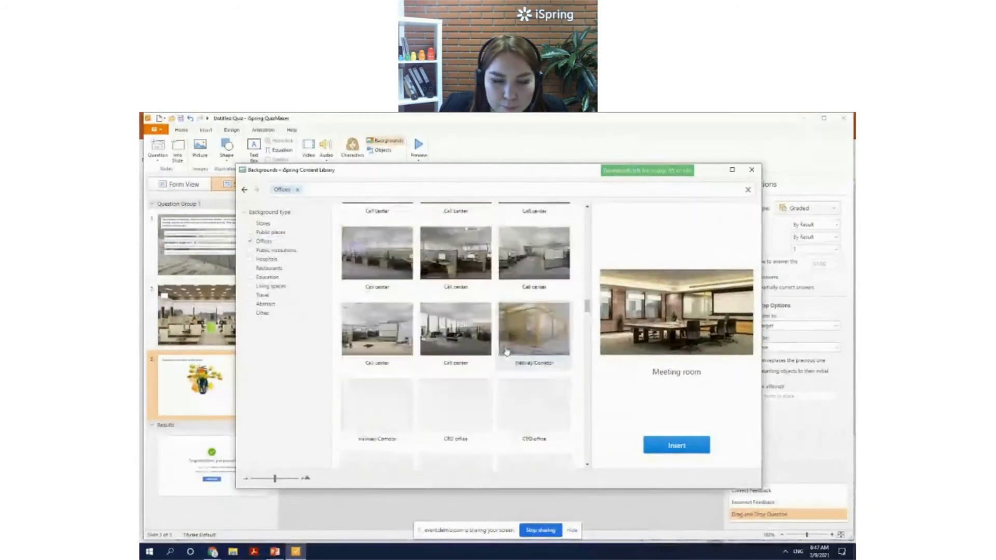
pyautogui.scroll(-1, 507, 350)
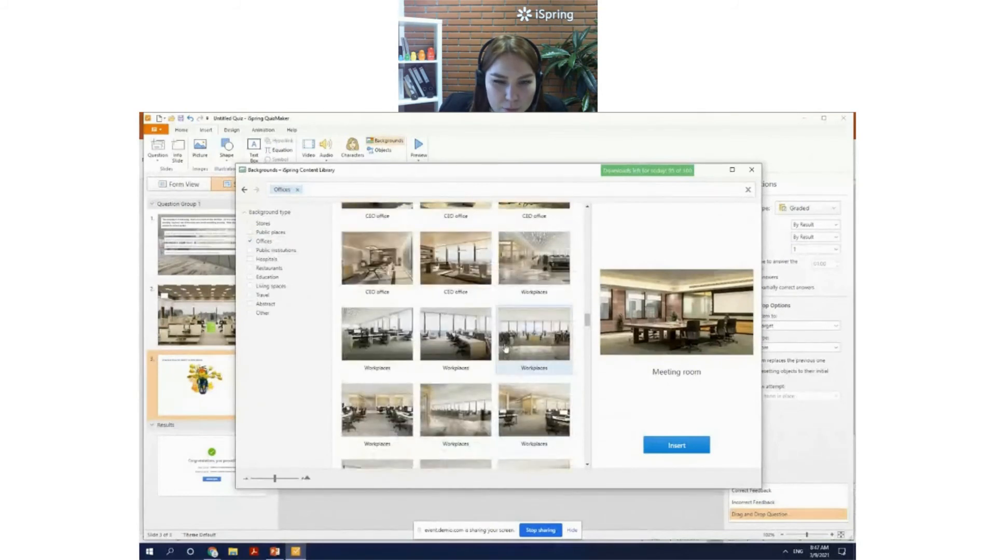
pyautogui.scroll(3, 506, 349)
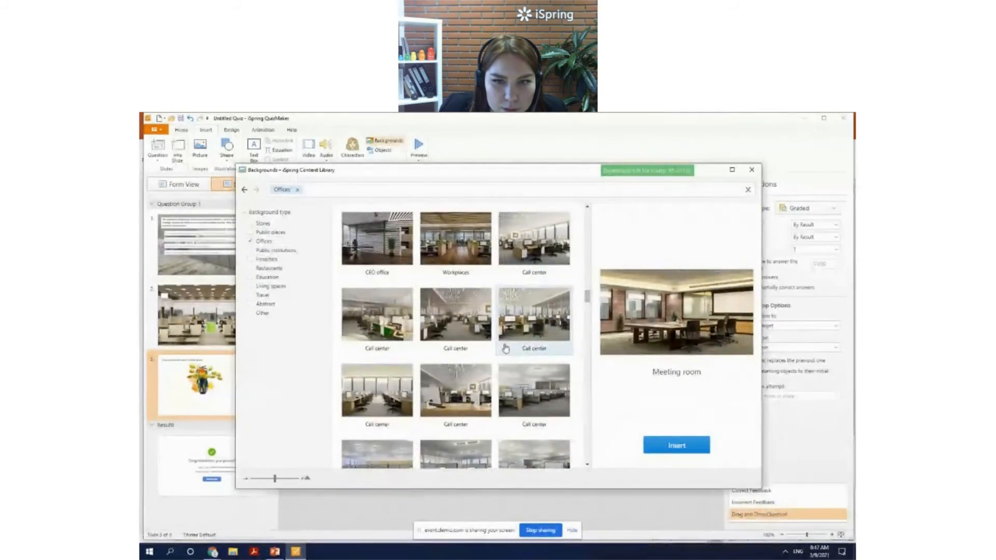
pyautogui.scroll(-4, 535, 298)
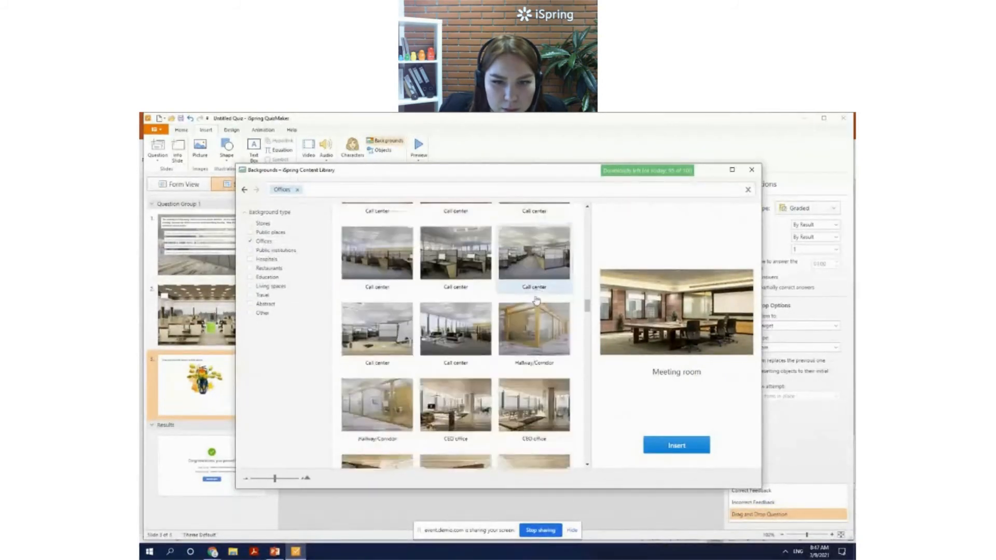
pyautogui.scroll(-2, 537, 300)
pyautogui.scroll(5, 537, 301)
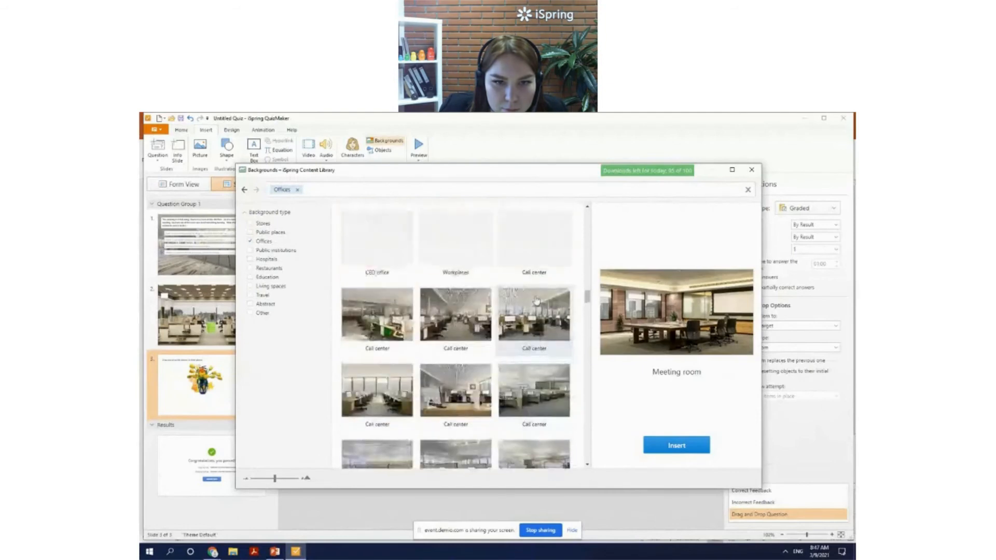
pyautogui.scroll(3, 537, 300)
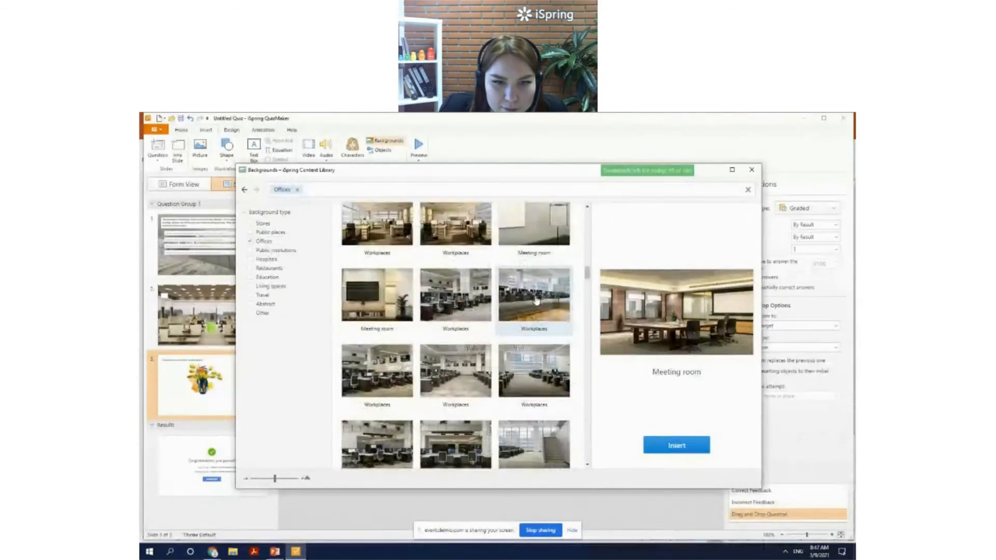
pyautogui.scroll(3, 534, 298)
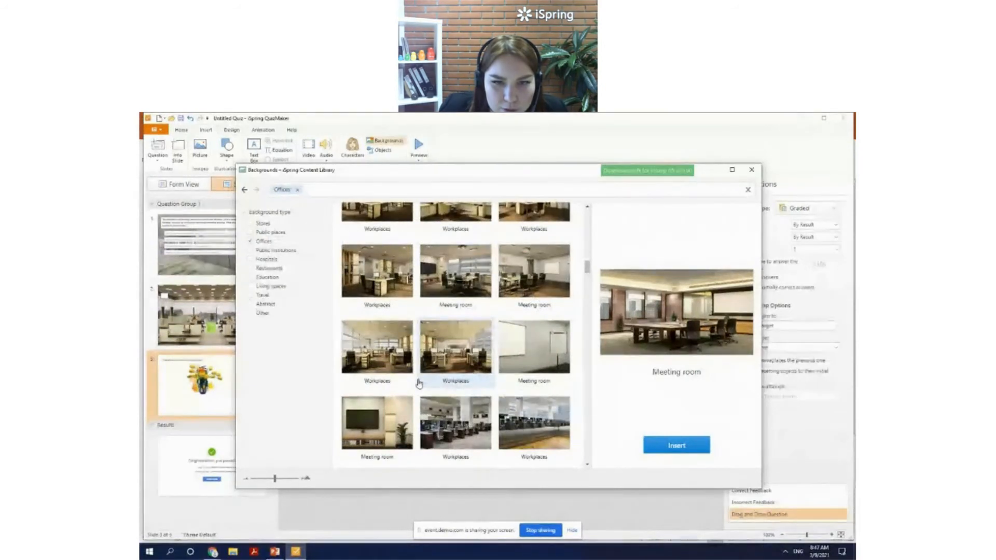
pyautogui.click(420, 381)
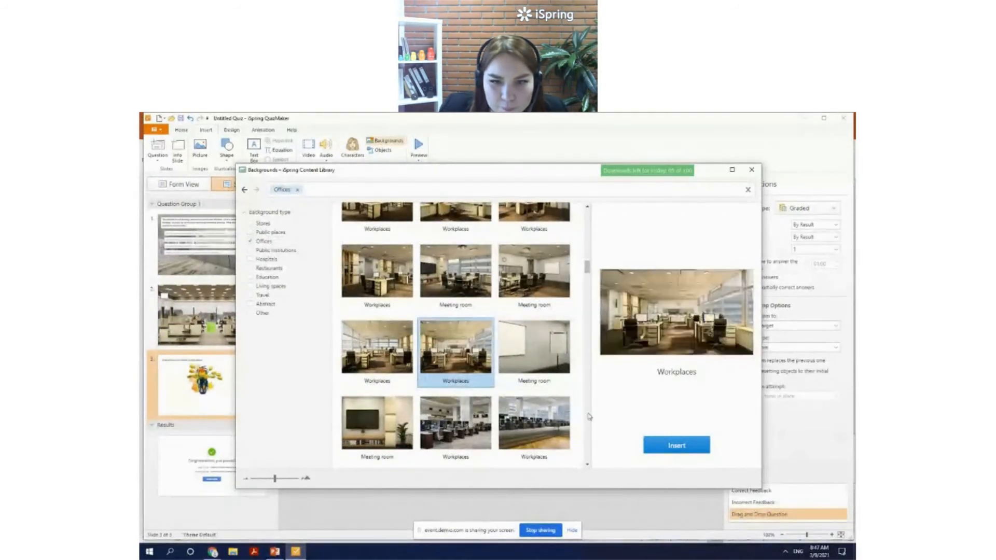
pyautogui.click(677, 447)
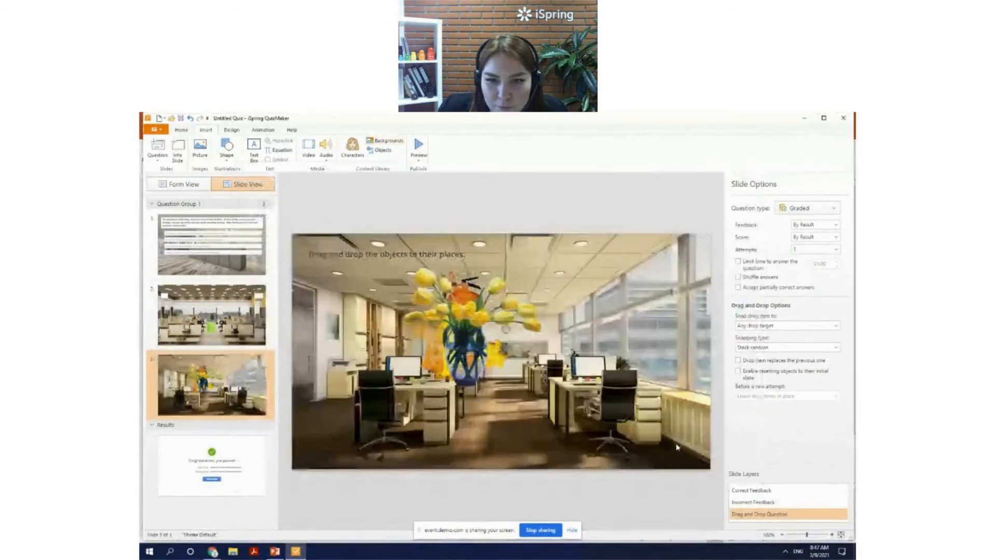
# Place the fire picture over the right front desk, and shrink the flower vase to stand on the left front desk
pyautogui.moveTo(467, 348); pyautogui.dragTo(622, 347)
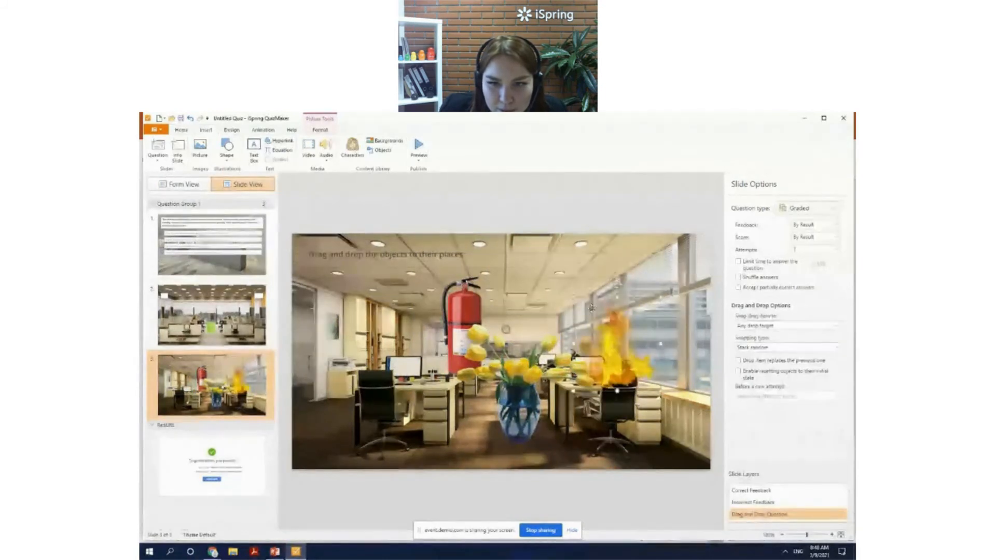
pyautogui.moveTo(517, 423); pyautogui.dragTo(448, 367)
pyautogui.moveTo(388, 269); pyautogui.dragTo(451, 330)
pyautogui.moveTo(481, 368); pyautogui.dragTo(442, 360)
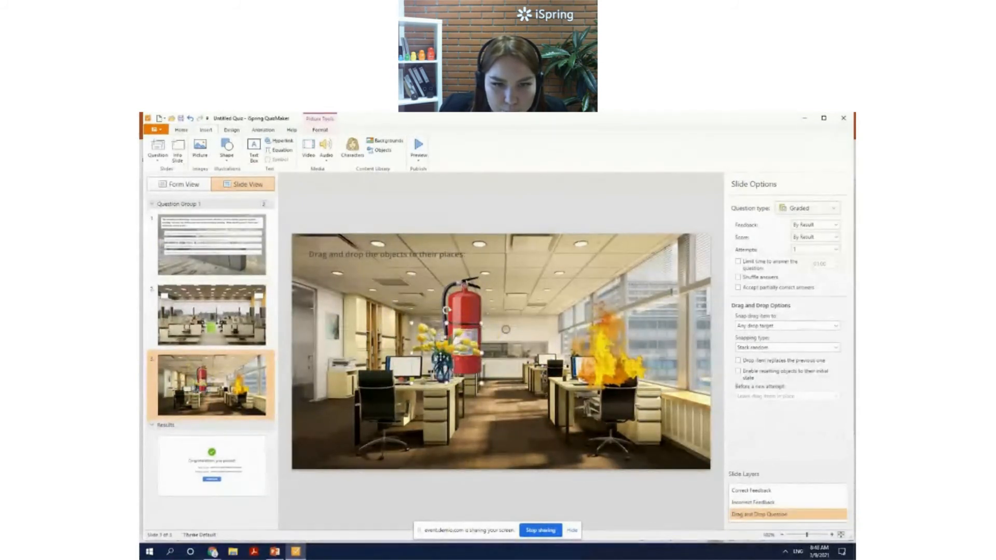
pyautogui.moveTo(410, 323); pyautogui.dragTo(445, 363)
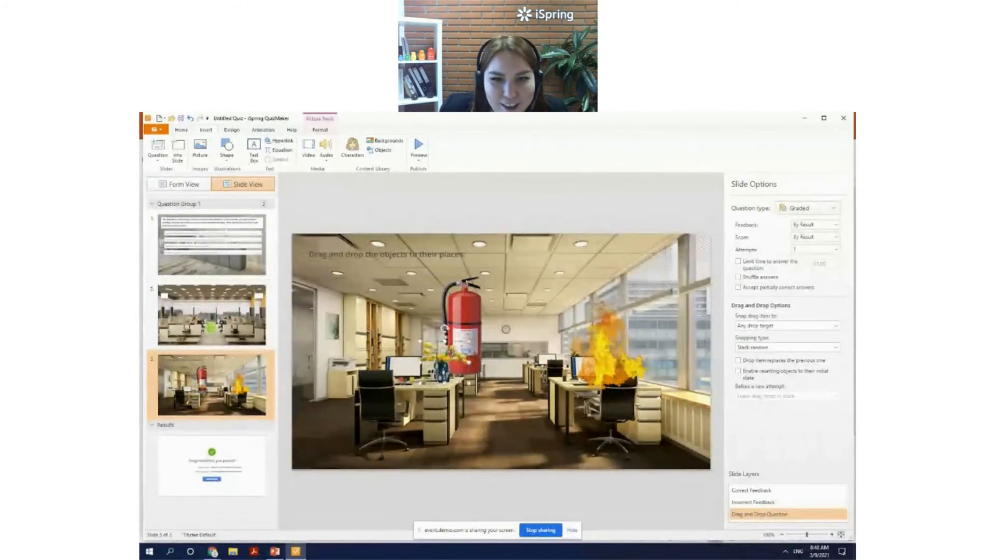
# Shrink the fire extinguisher picture and place it on the wall beside the door at the left of the office
pyautogui.click(467, 323)
pyautogui.moveTo(467, 323); pyautogui.dragTo(531, 338)
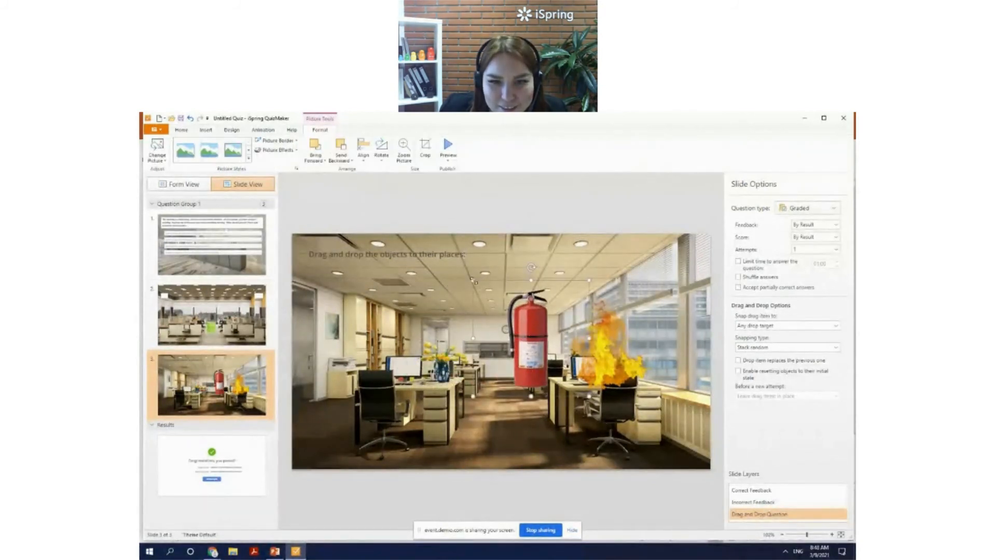
pyautogui.moveTo(473, 281); pyautogui.dragTo(555, 334)
pyautogui.click(558, 299)
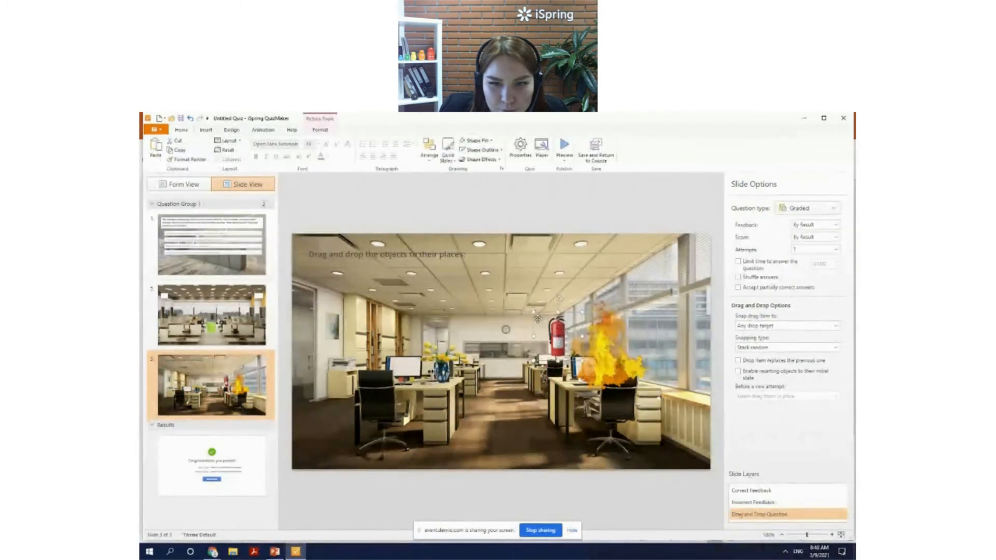
pyautogui.moveTo(560, 342); pyautogui.dragTo(683, 437)
pyautogui.click(524, 428)
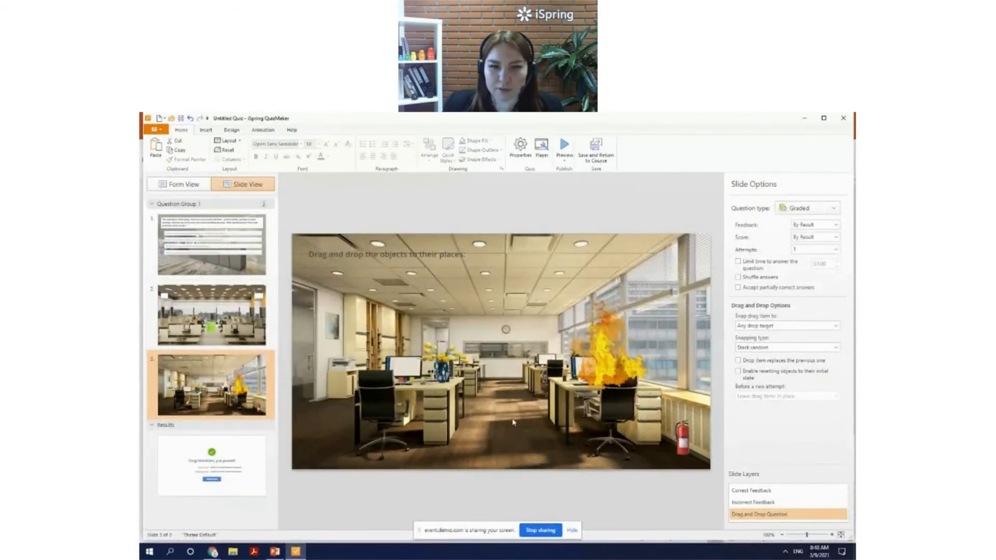
pyautogui.moveTo(684, 444); pyautogui.dragTo(336, 324)
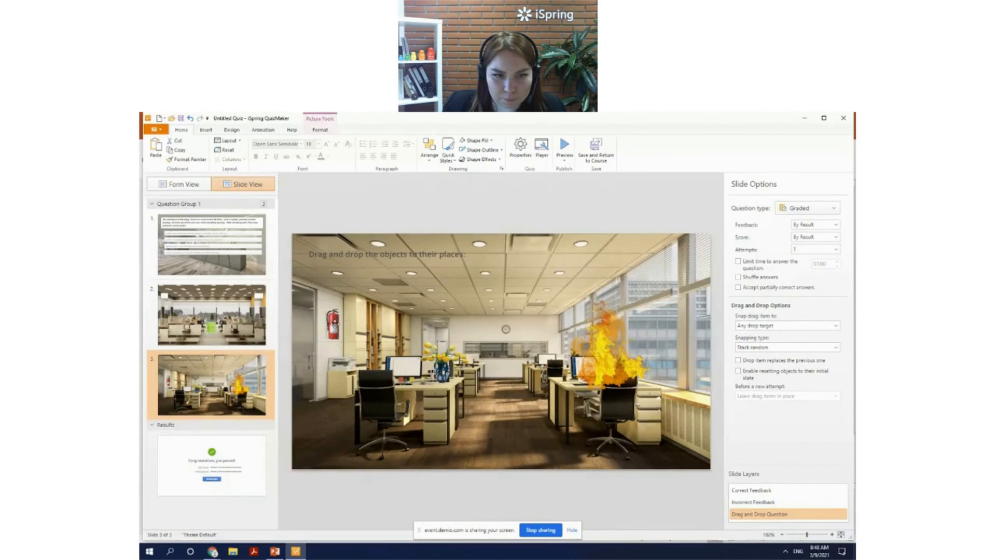
pyautogui.click(336, 442)
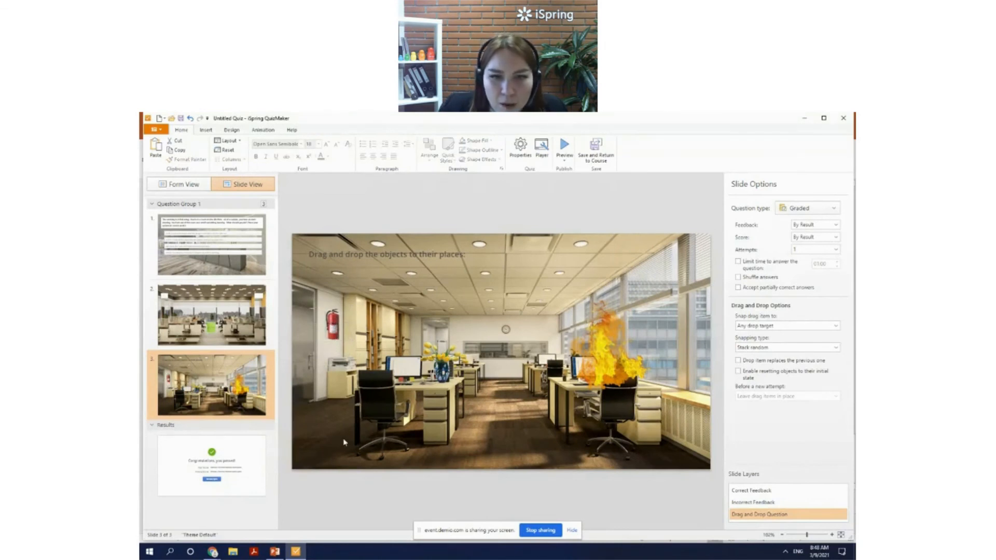
# In form view, match the extinguisher (Picture 1) to the fire (Picture 2) and add the flowers (Picture 3) as a drag item with No Match
pyautogui.click(182, 186)
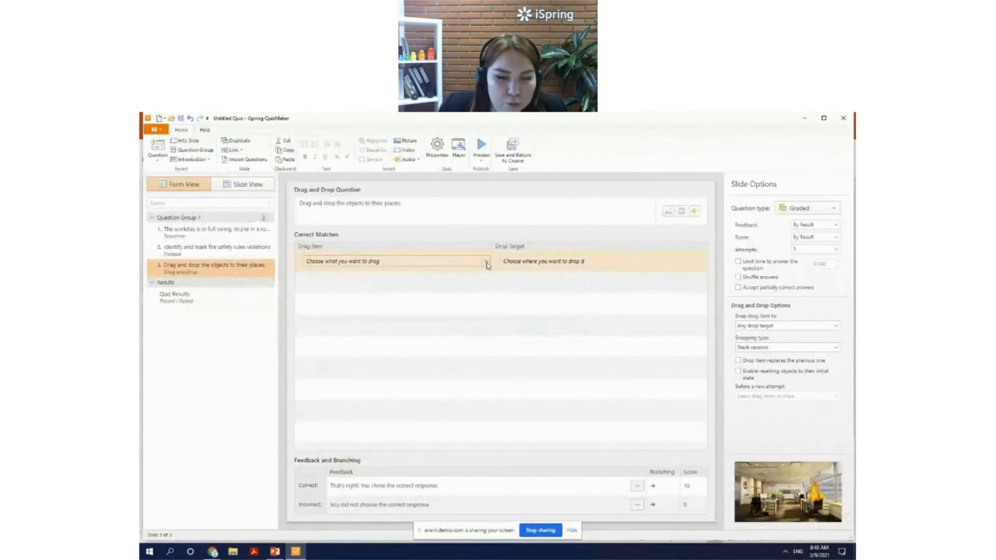
pyautogui.click(485, 262)
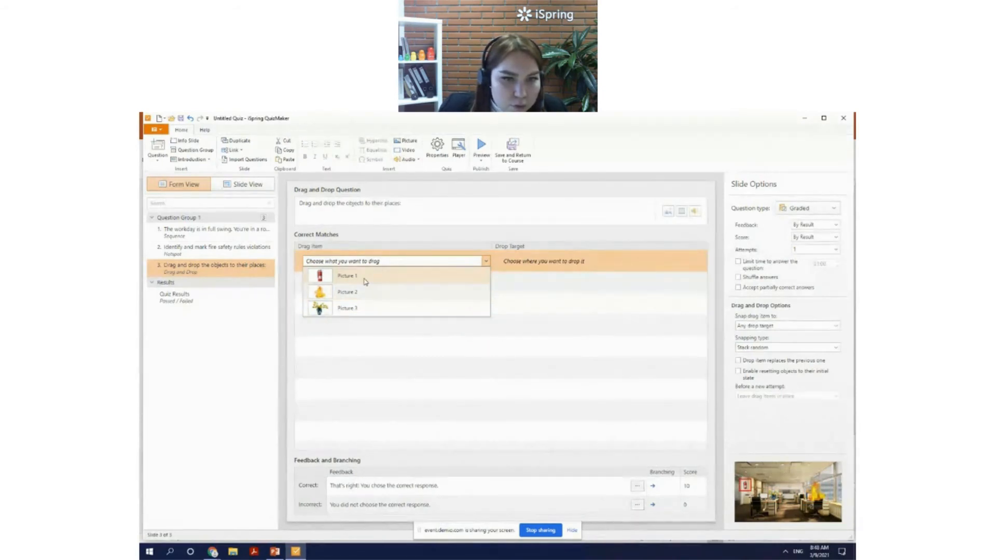
pyautogui.click(366, 282)
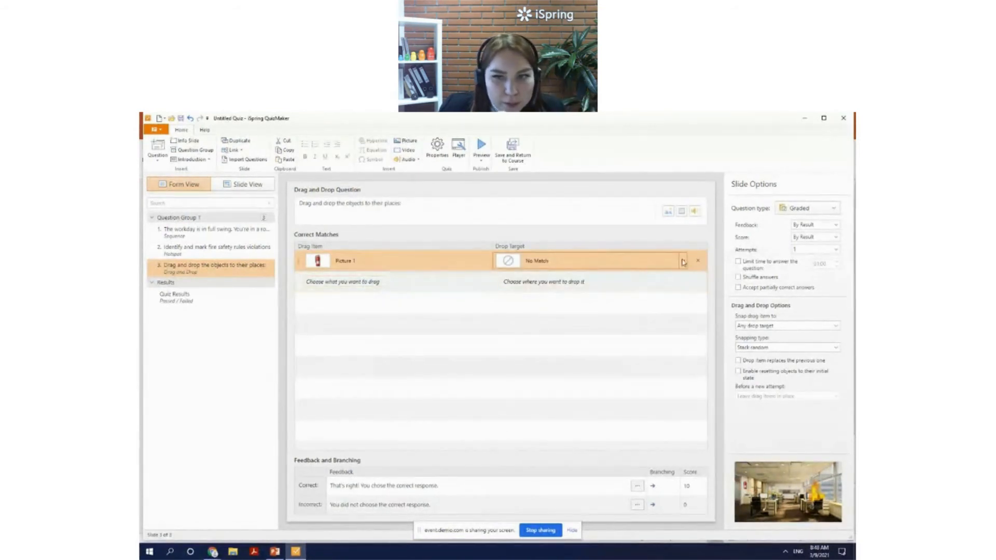
pyautogui.click(683, 262)
pyautogui.click(557, 291)
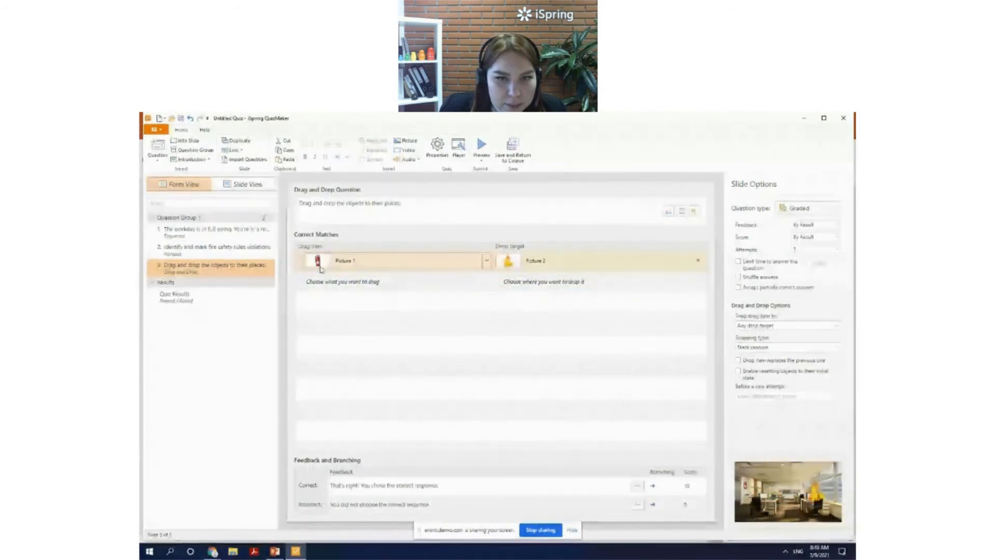
pyautogui.click(388, 282)
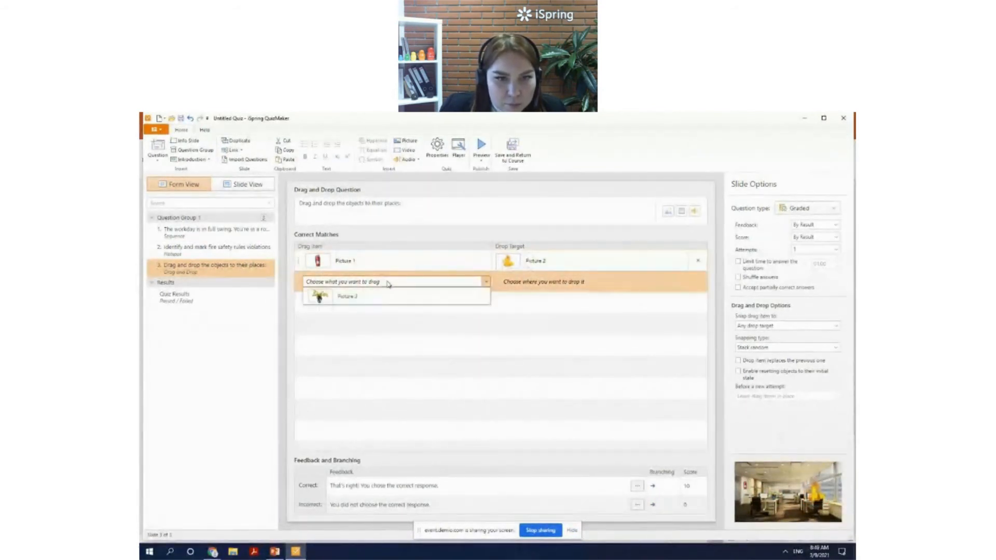
pyautogui.click(373, 296)
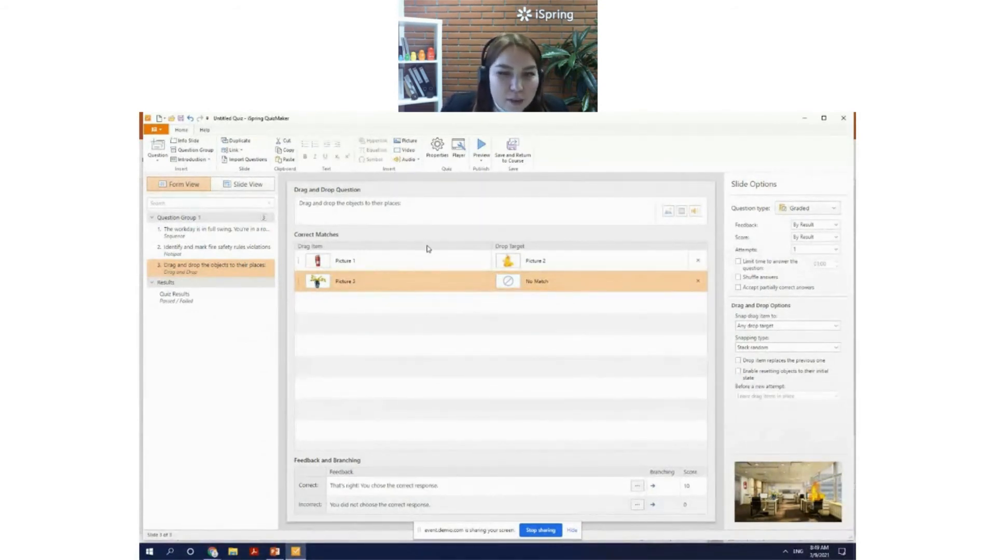
# Replace the question text with "How to Douse a Computer? Choose the proper item and drag and drop it on the computer."
pyautogui.click(468, 208)
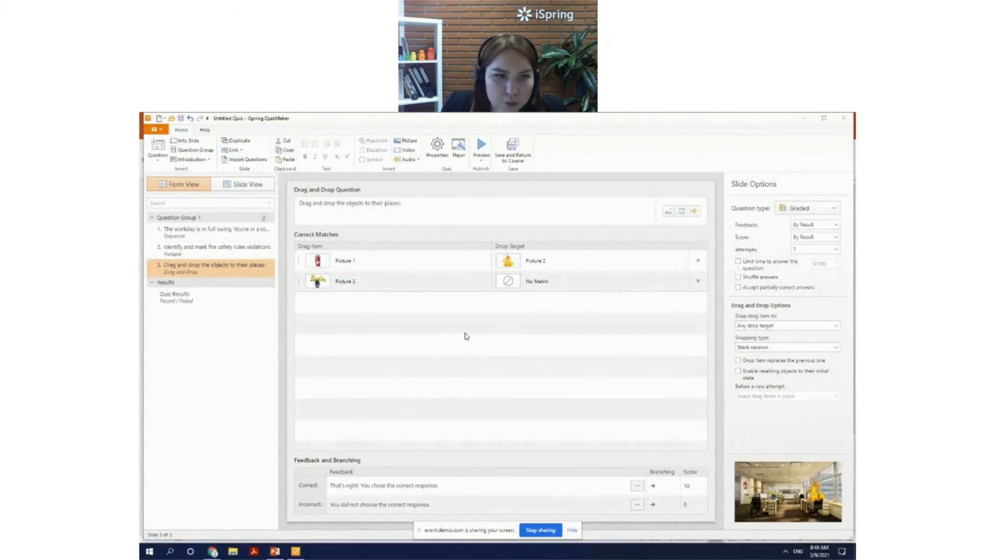
pyautogui.click(356, 201)
pyautogui.moveTo(415, 206); pyautogui.dragTo(272, 208)
pyautogui.write('How to Douse a Computer? Choose the proper item and drag and drop it on the computer.')
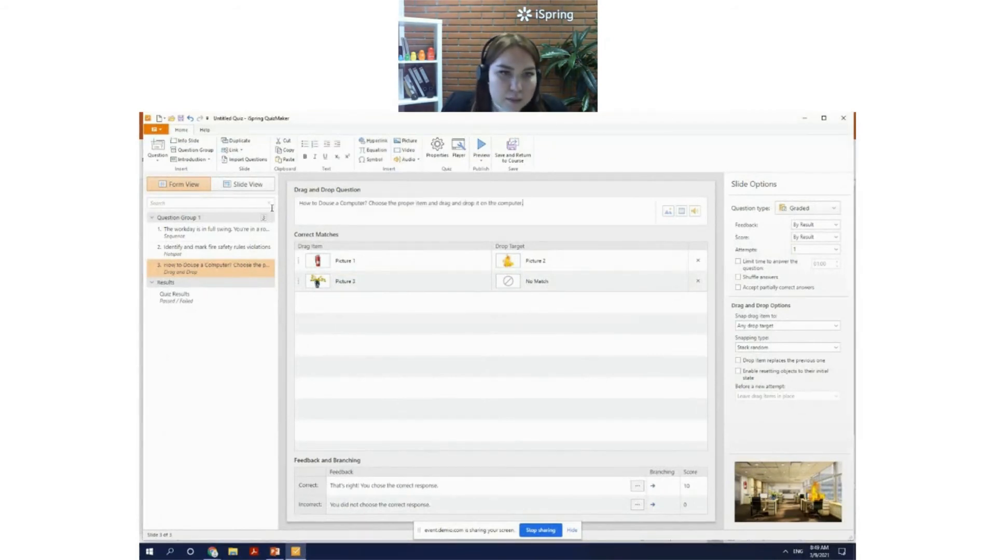
pyautogui.click(334, 278)
pyautogui.click(427, 220)
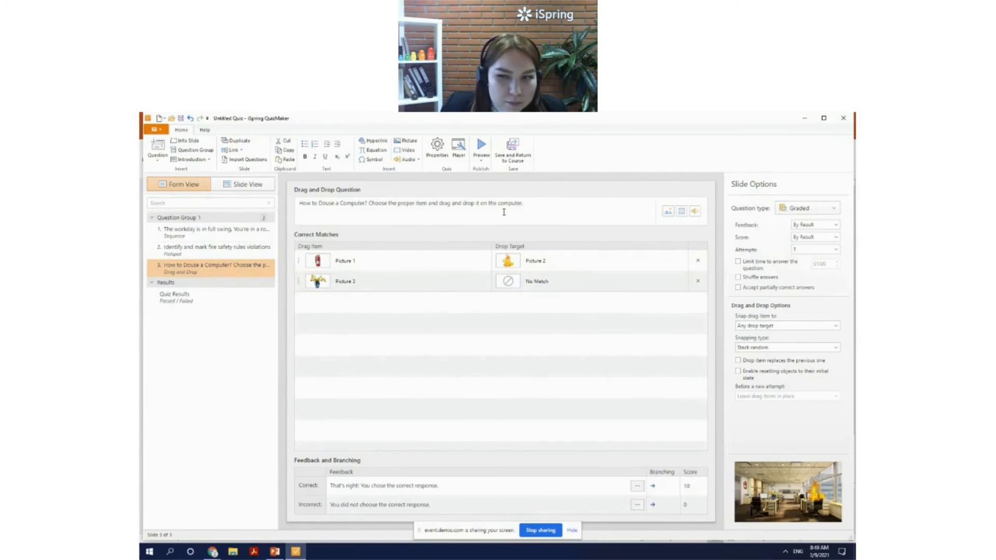
# In slide view, apply a quick style with a white fill and dark text to the question text box
pyautogui.click(244, 184)
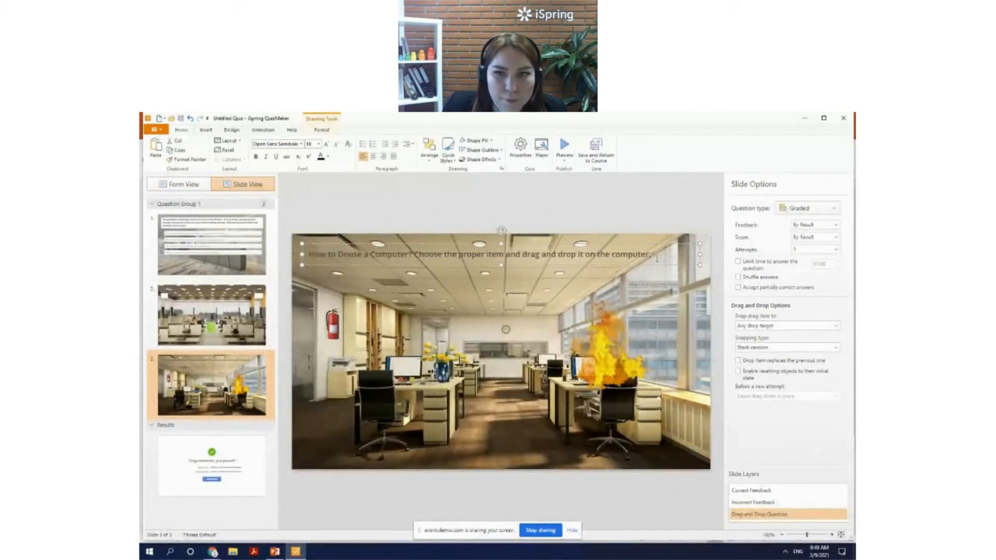
pyautogui.moveTo(661, 255); pyautogui.dragTo(309, 254)
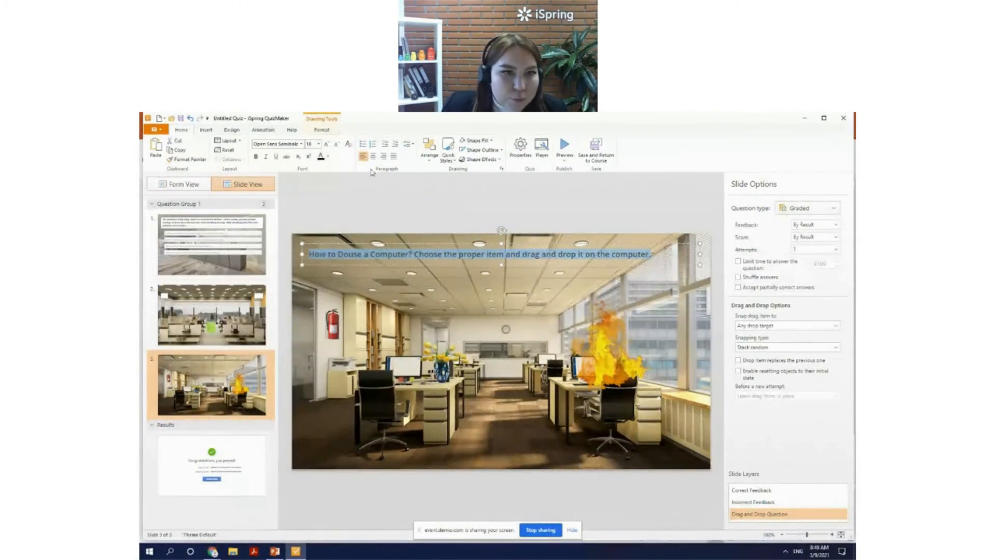
pyautogui.click(450, 155)
pyautogui.click(458, 185)
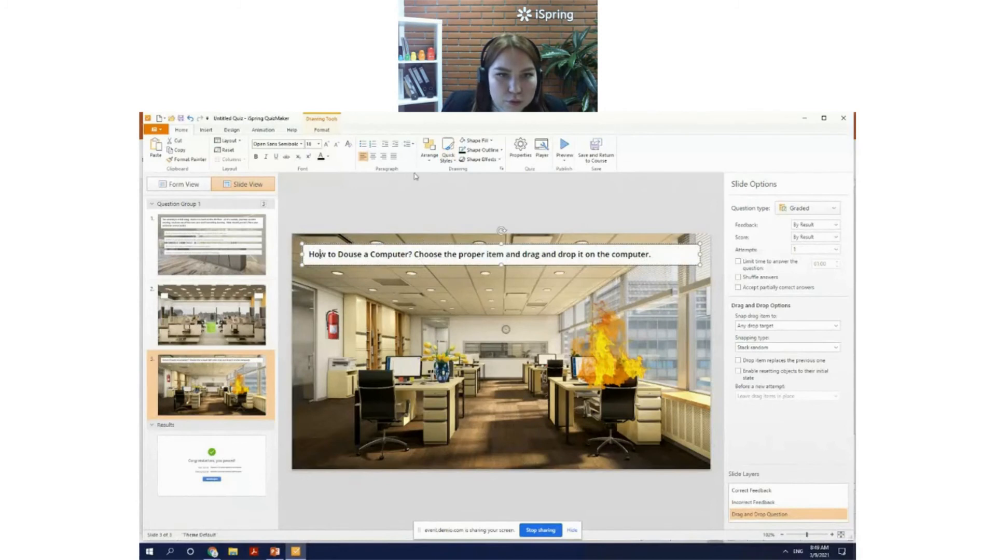
# Centre the question text and set drag items to snap to the correct drop target
pyautogui.click(374, 156)
pyautogui.click(475, 287)
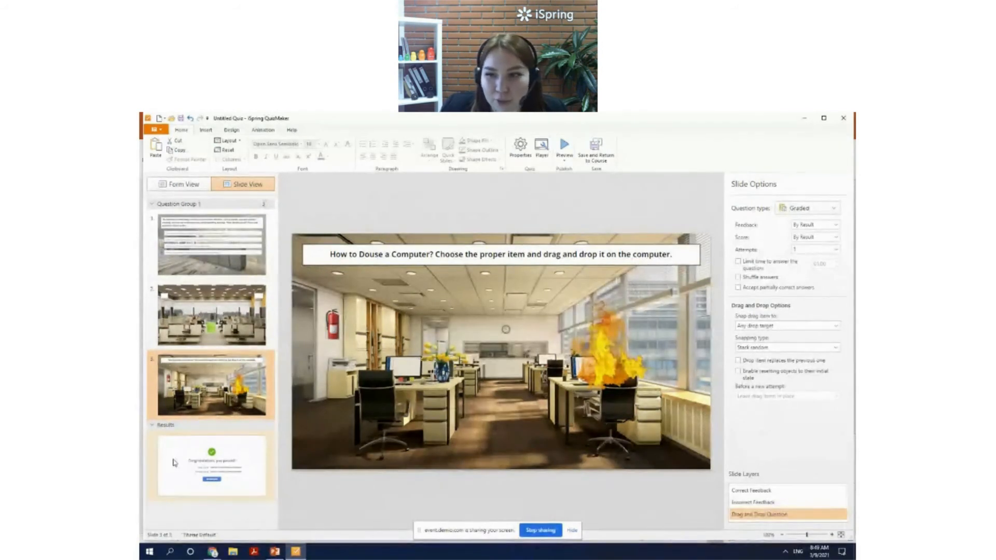
pyautogui.click(803, 326)
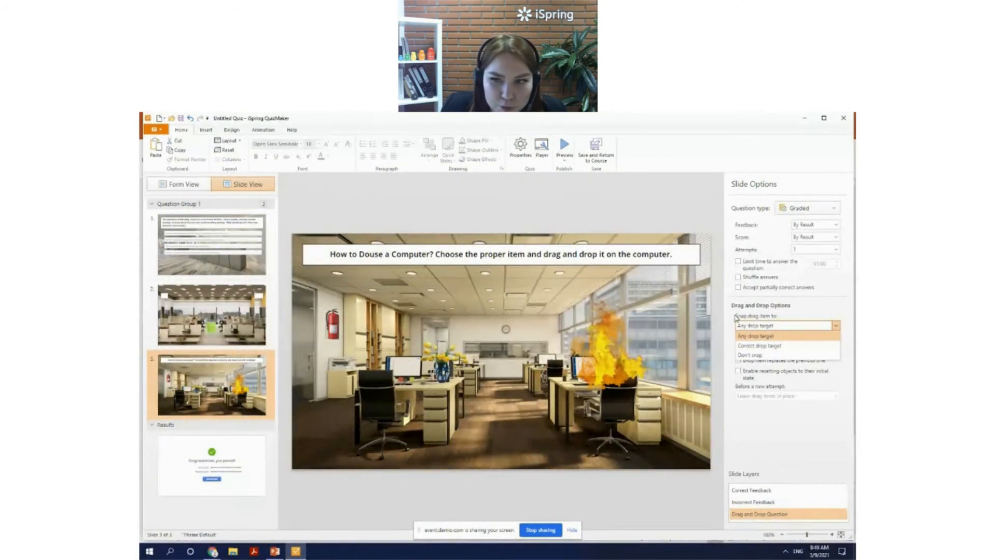
pyautogui.click(783, 348)
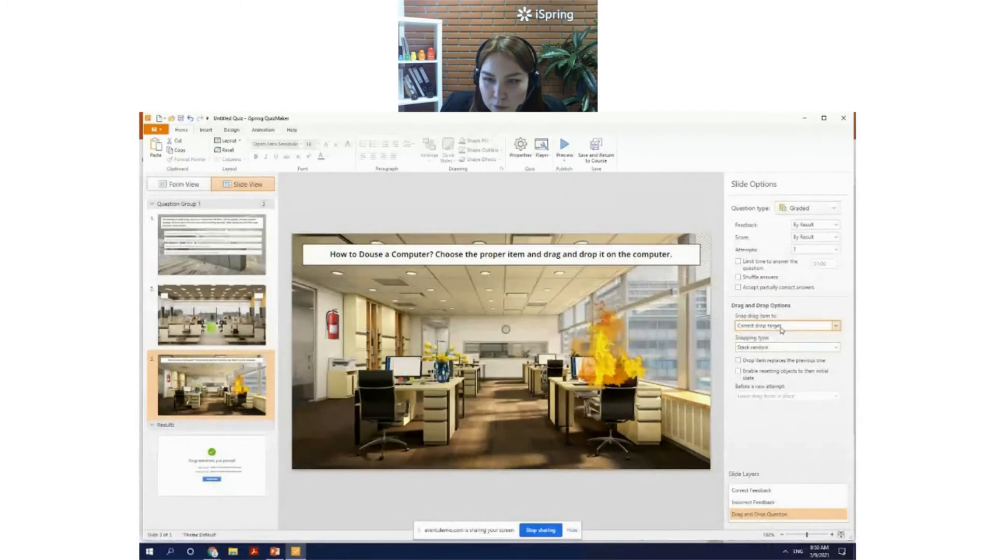
pyautogui.click(791, 348)
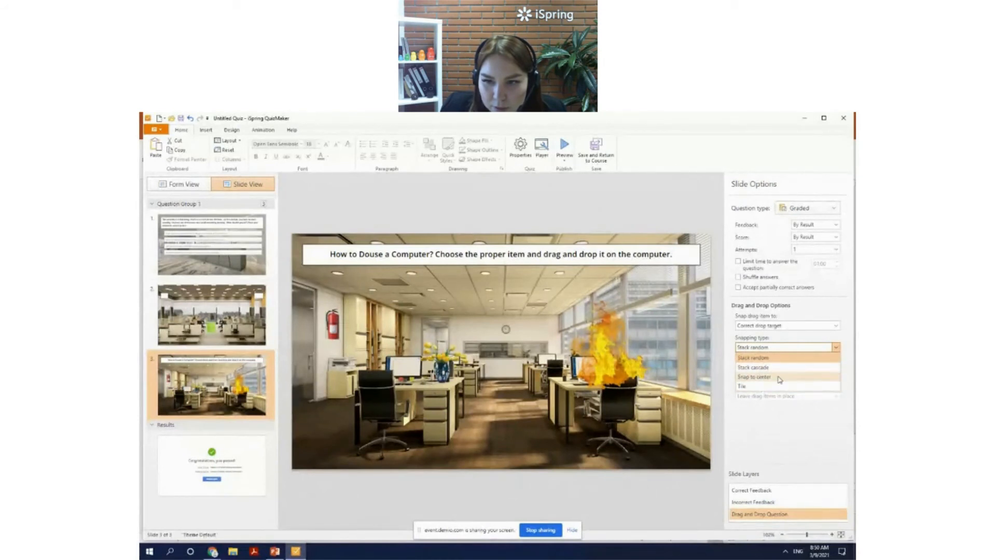
pyautogui.click(781, 444)
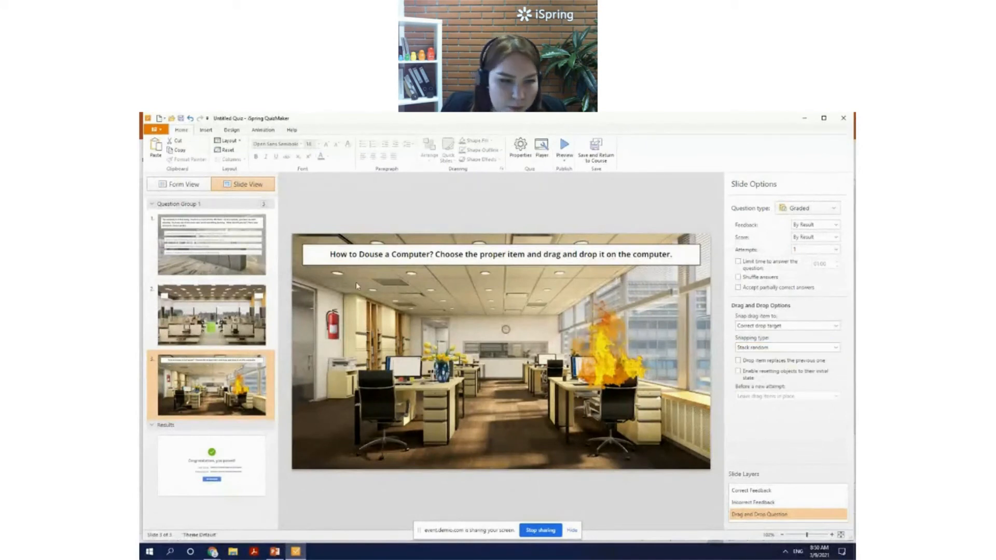
# Insert an applauding firefighter character from the content library on the Quiz Passed result slide
pyautogui.click(203, 474)
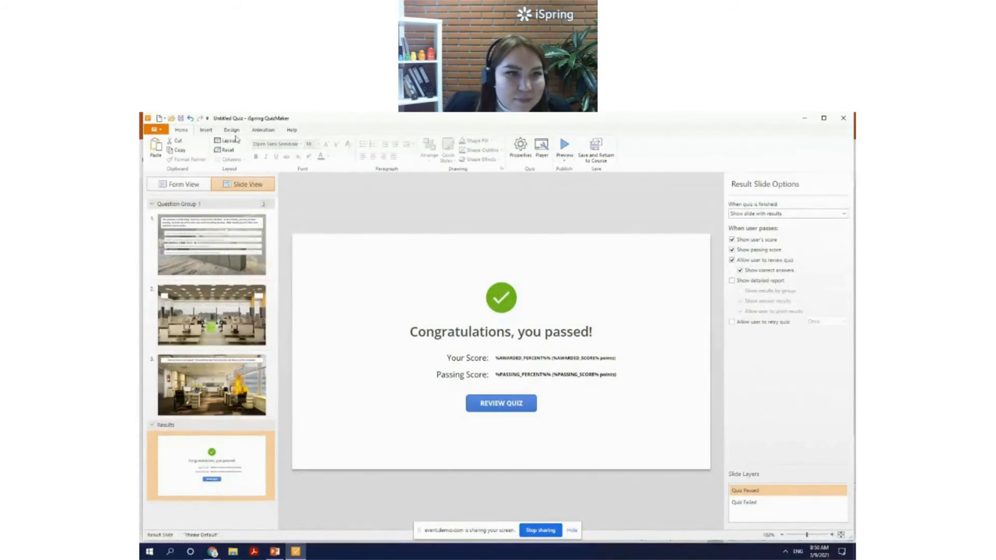
pyautogui.click(260, 130)
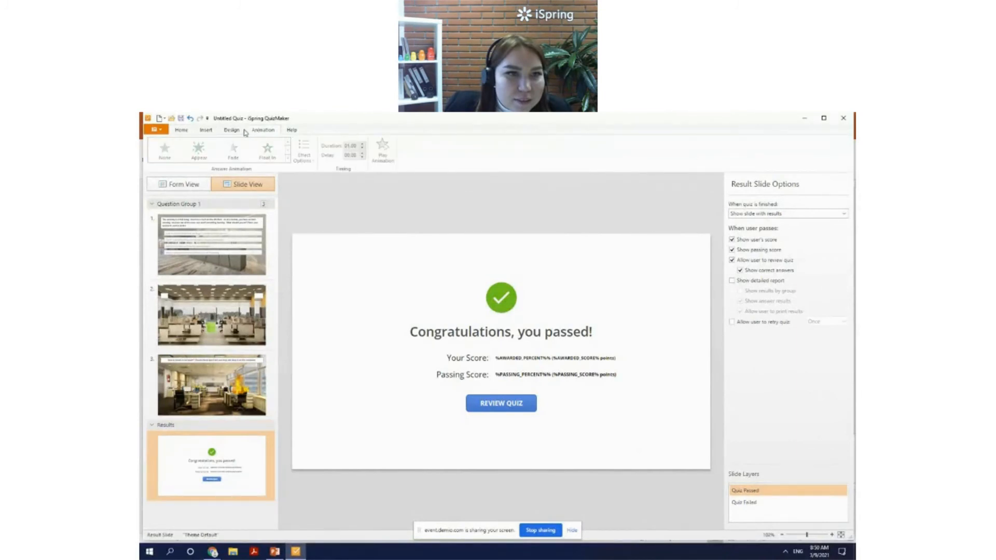
pyautogui.click(243, 131)
pyautogui.click(207, 132)
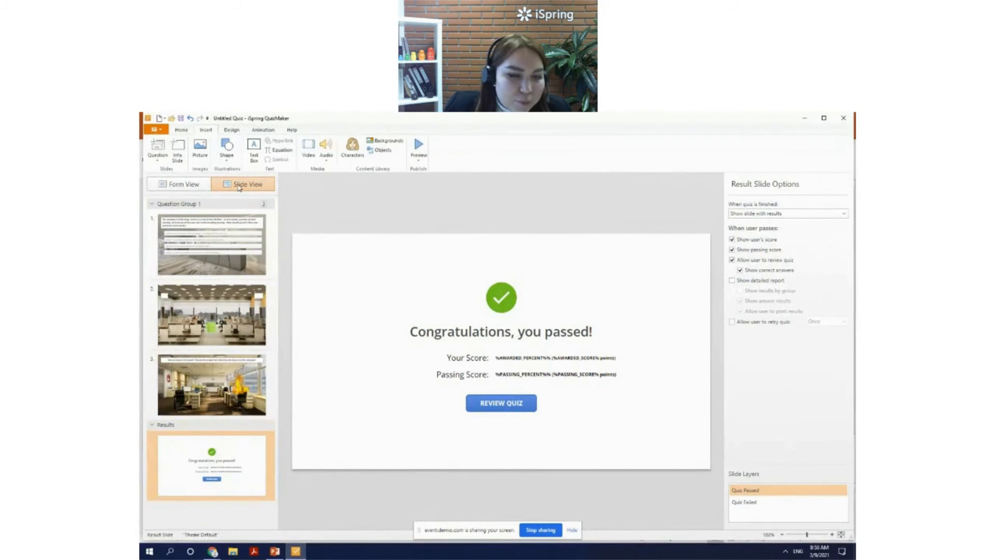
pyautogui.click(352, 148)
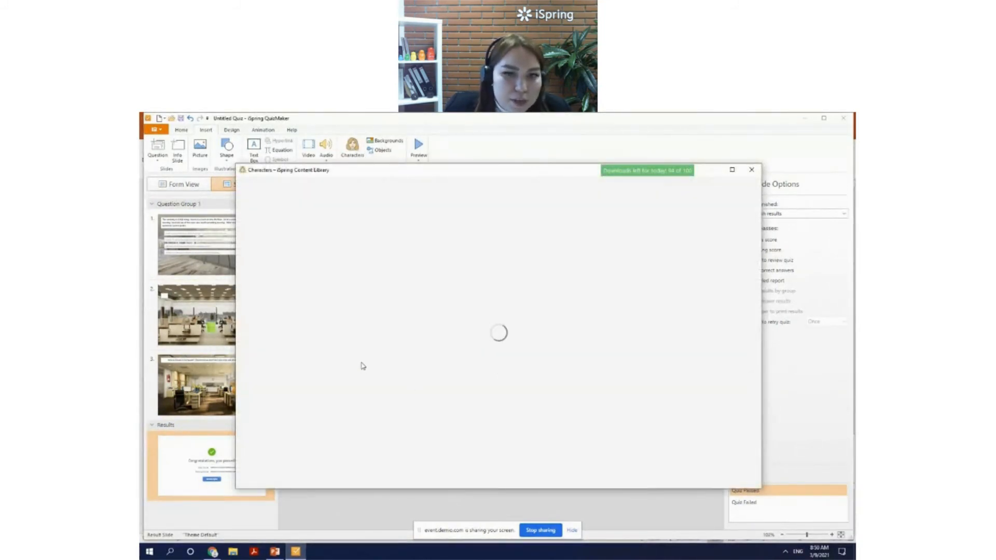
pyautogui.click(362, 308)
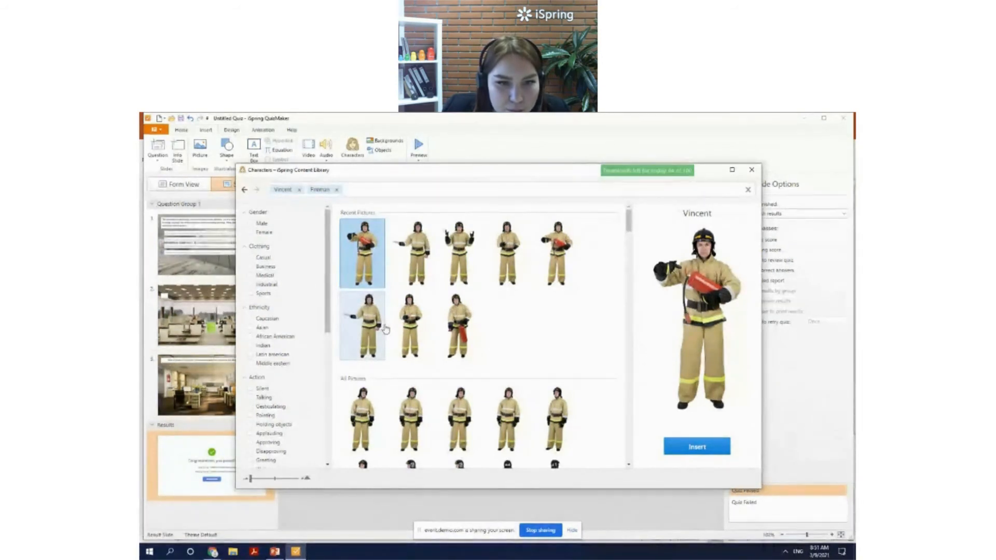
pyautogui.scroll(-2, 514, 336)
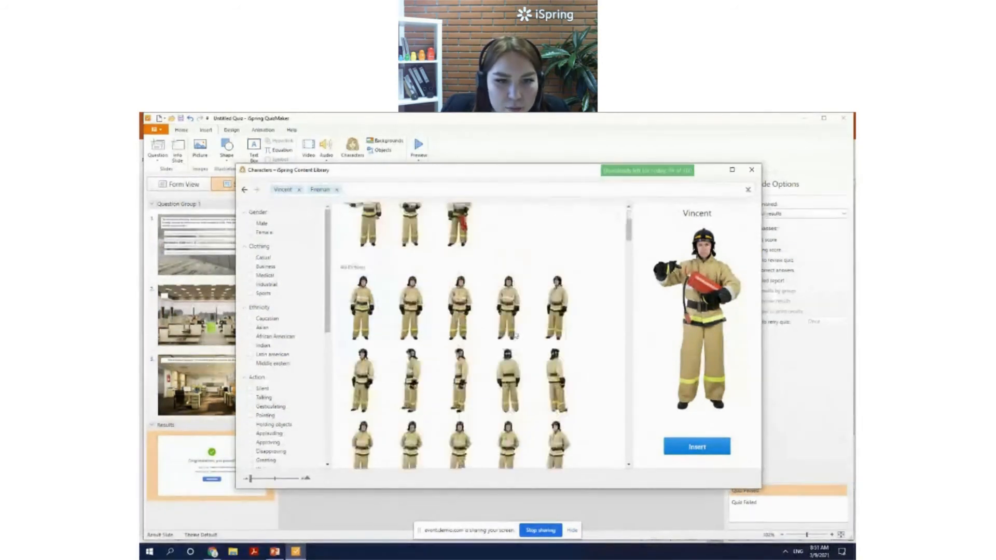
pyautogui.scroll(-3, 515, 337)
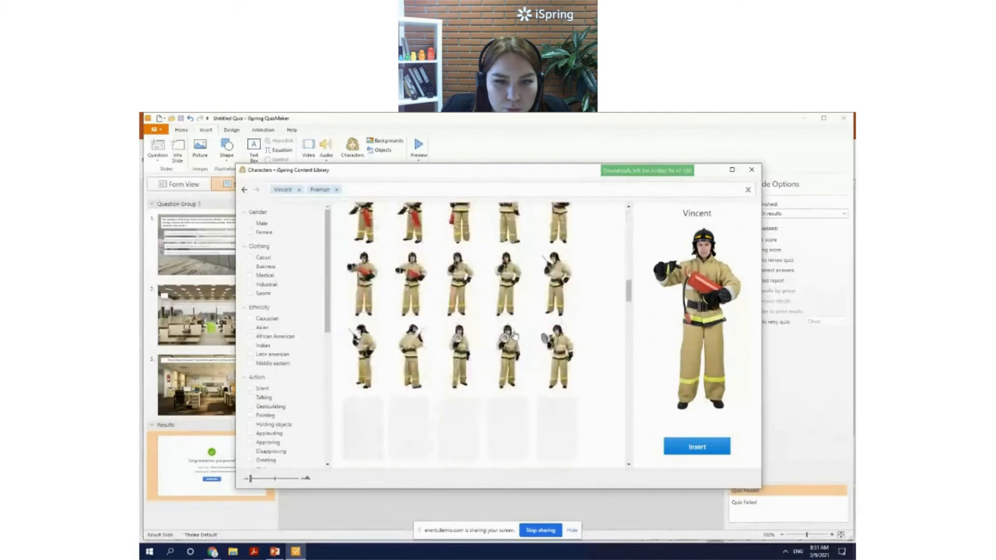
pyautogui.scroll(-1, 514, 336)
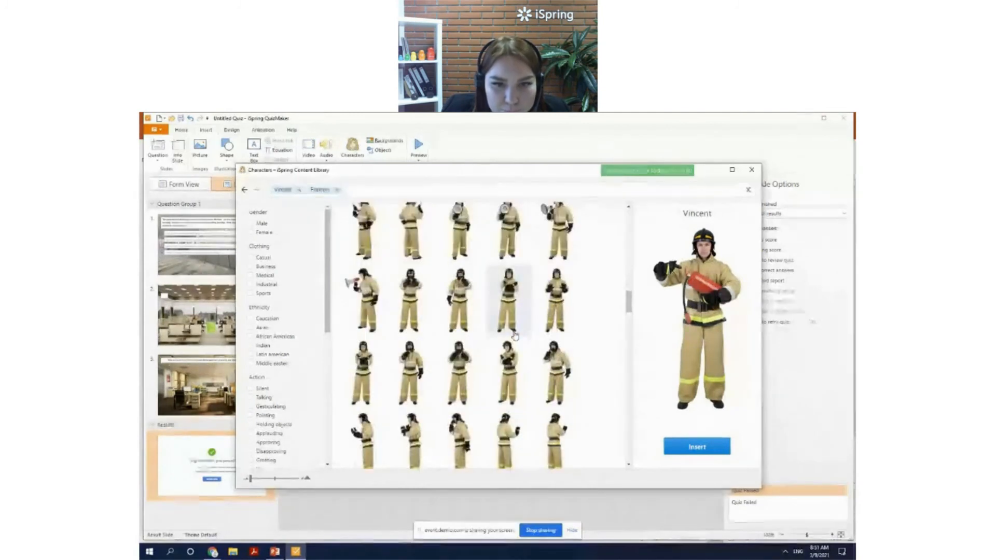
pyautogui.scroll(-4, 515, 336)
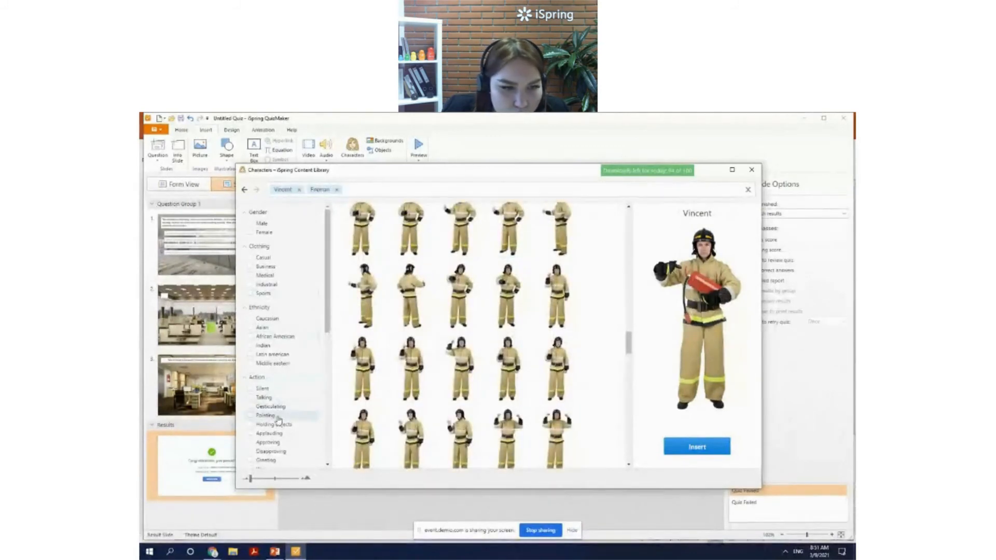
pyautogui.click(267, 433)
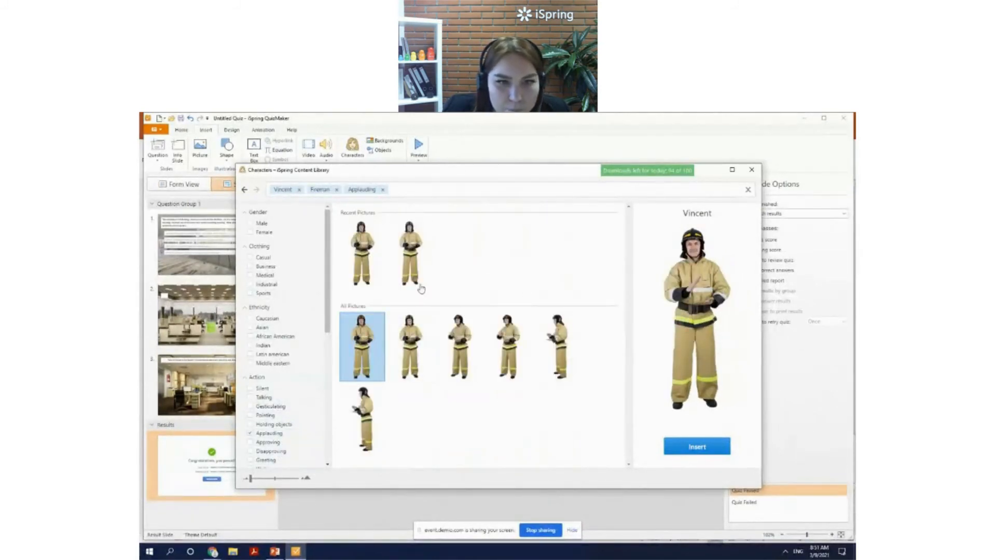
pyautogui.doubleClick(377, 280)
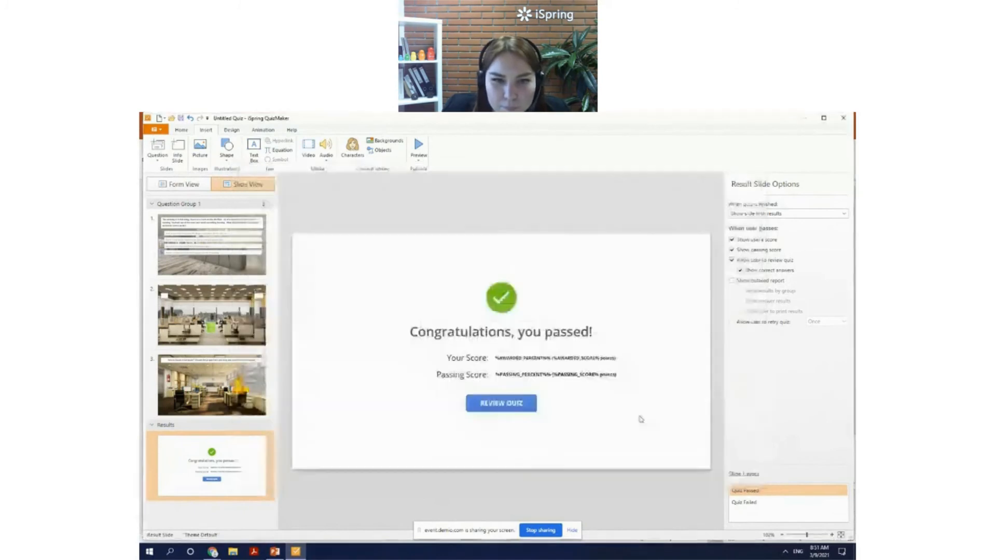
# Move the firefighter beside the congratulations text, near the slide's left edge, and shrink him slightly to fit within the slide
pyautogui.click(356, 302)
pyautogui.moveTo(485, 287); pyautogui.dragTo(348, 286)
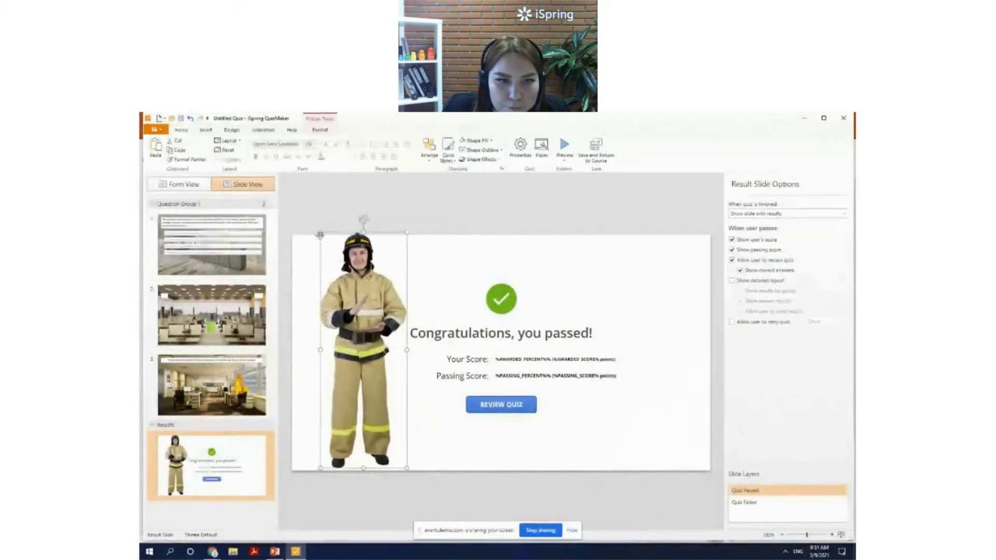
pyautogui.moveTo(321, 233); pyautogui.dragTo(327, 252)
pyautogui.moveTo(357, 290); pyautogui.dragTo(348, 280)
pyautogui.click(348, 192)
# Add the Reception background with the long glass-railed hall from the Offices category to the Quiz Passed slide
pyautogui.click(260, 129)
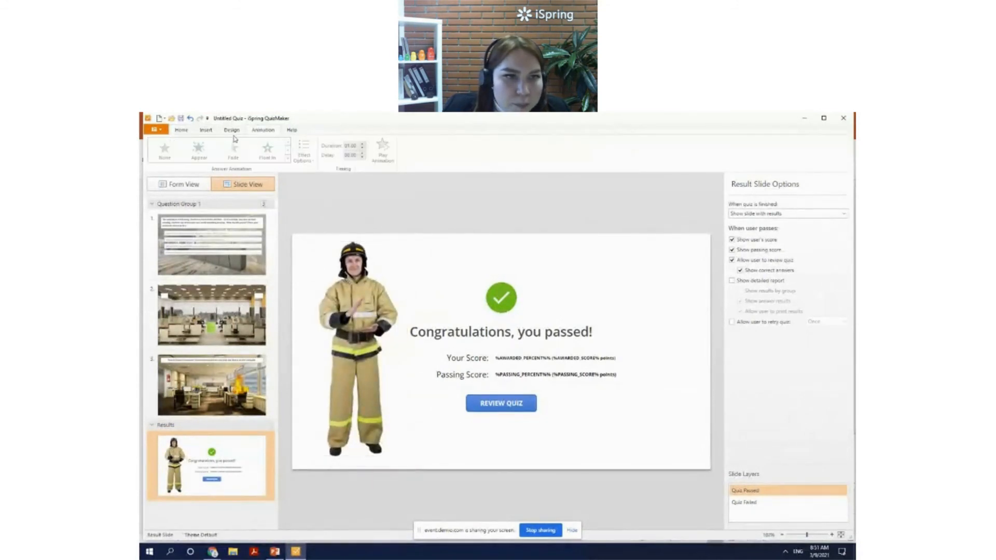
pyautogui.click(232, 132)
pyautogui.click(210, 133)
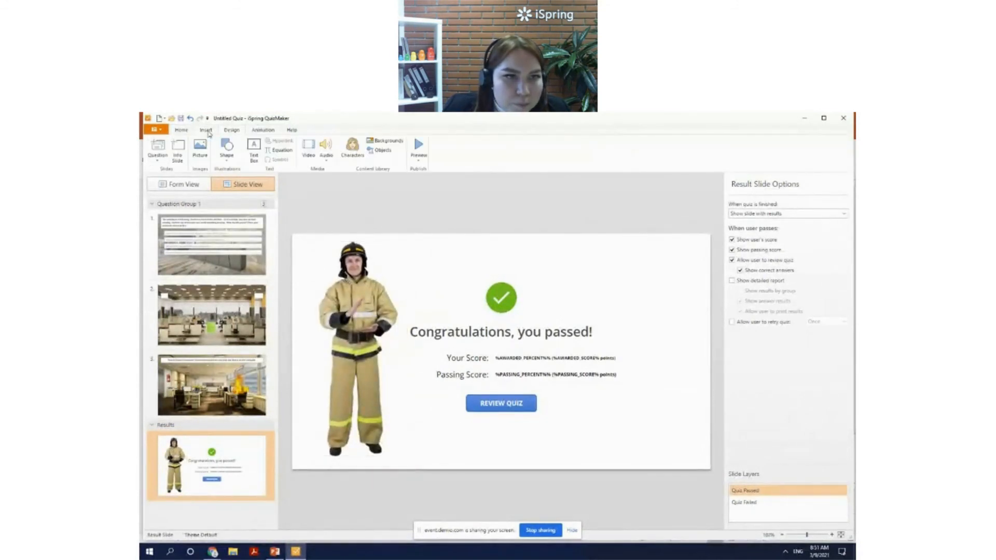
pyautogui.click(385, 140)
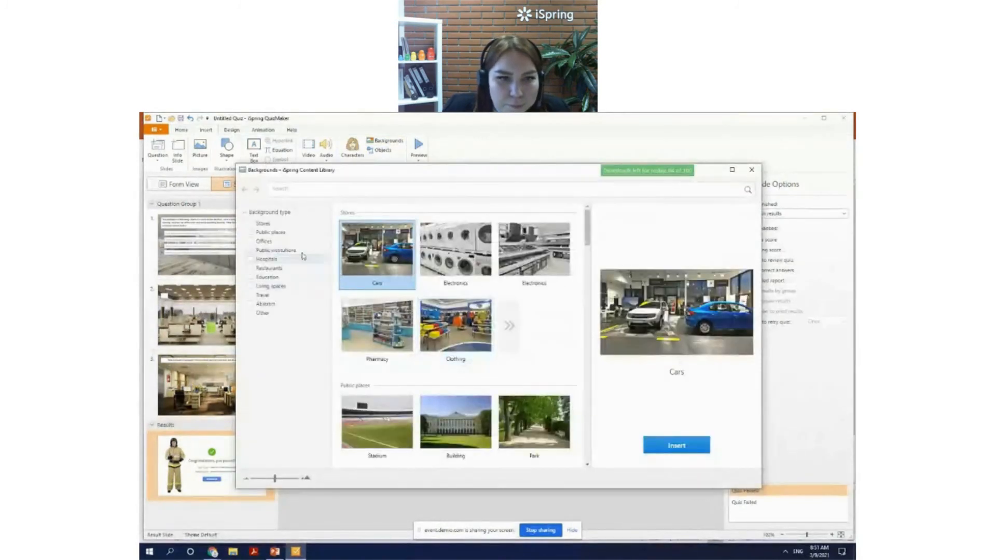
pyautogui.click(265, 241)
pyautogui.scroll(-5, 518, 288)
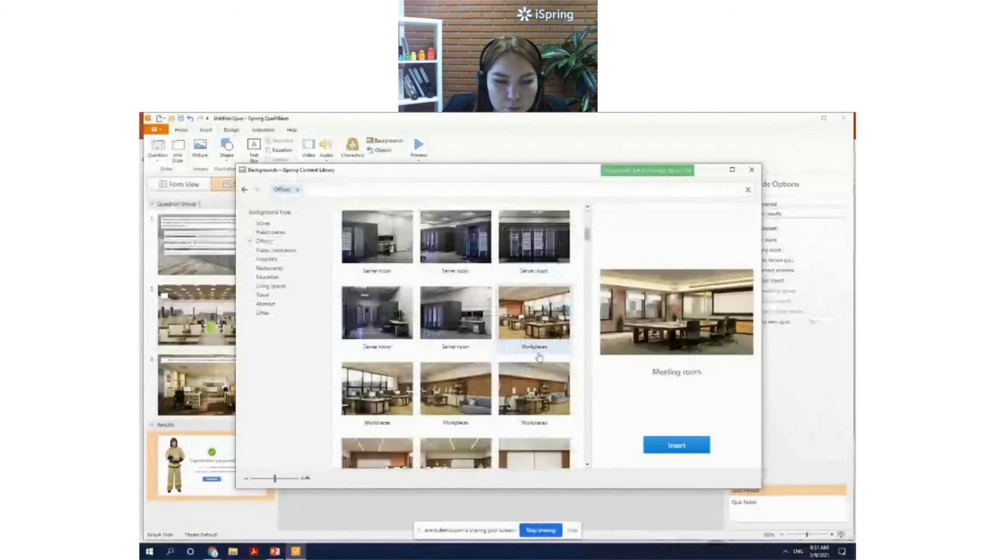
pyautogui.scroll(-5, 540, 357)
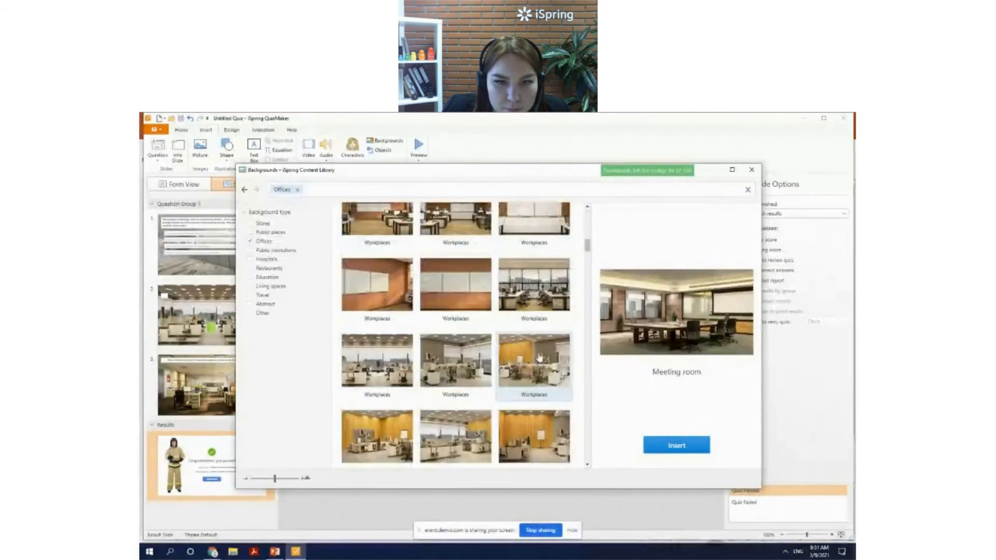
pyautogui.scroll(-5, 540, 357)
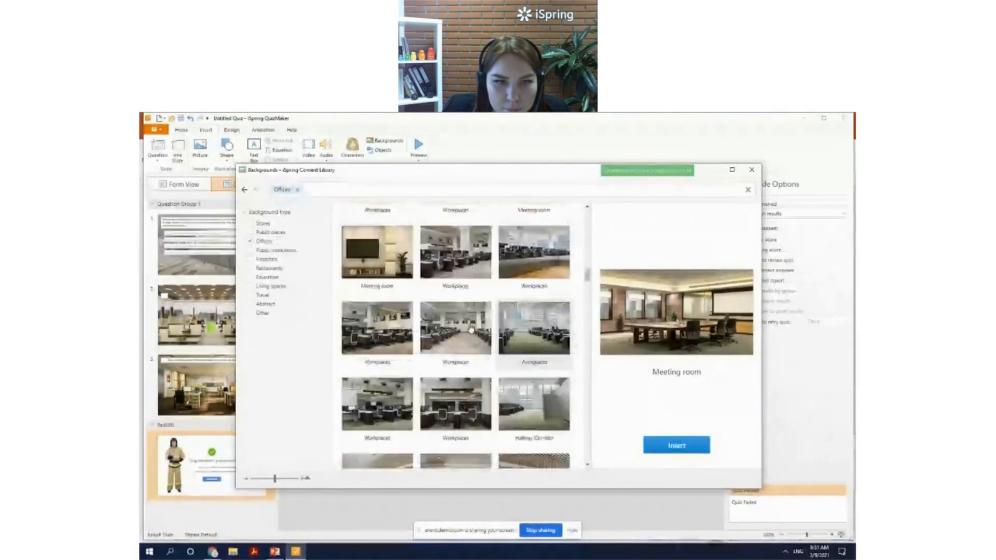
pyautogui.write('re')
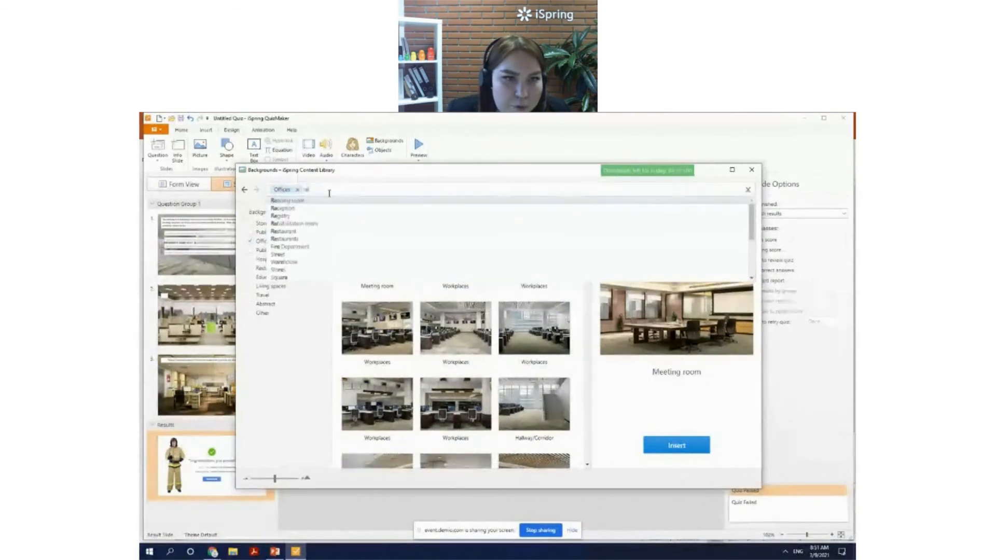
pyautogui.click(329, 210)
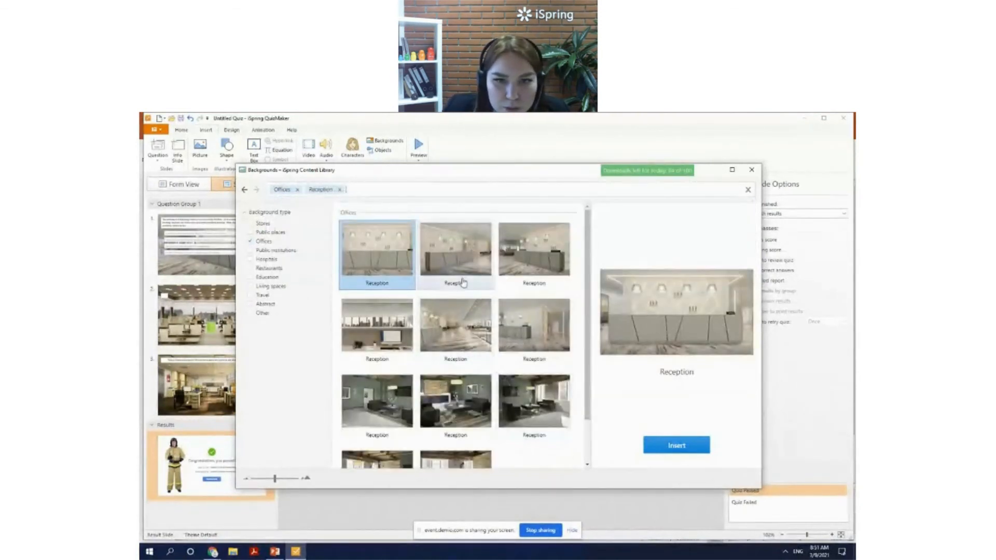
pyautogui.click(457, 335)
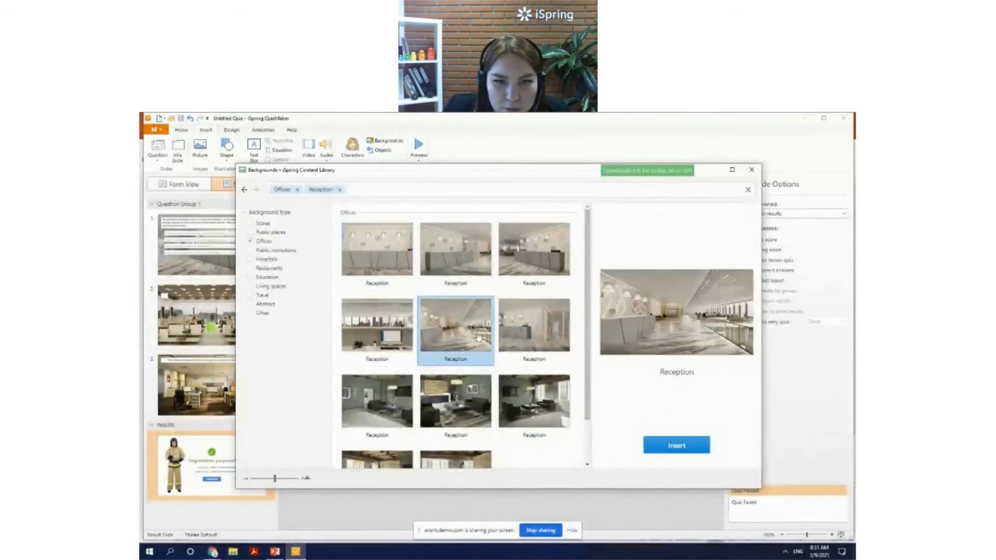
pyautogui.click(675, 446)
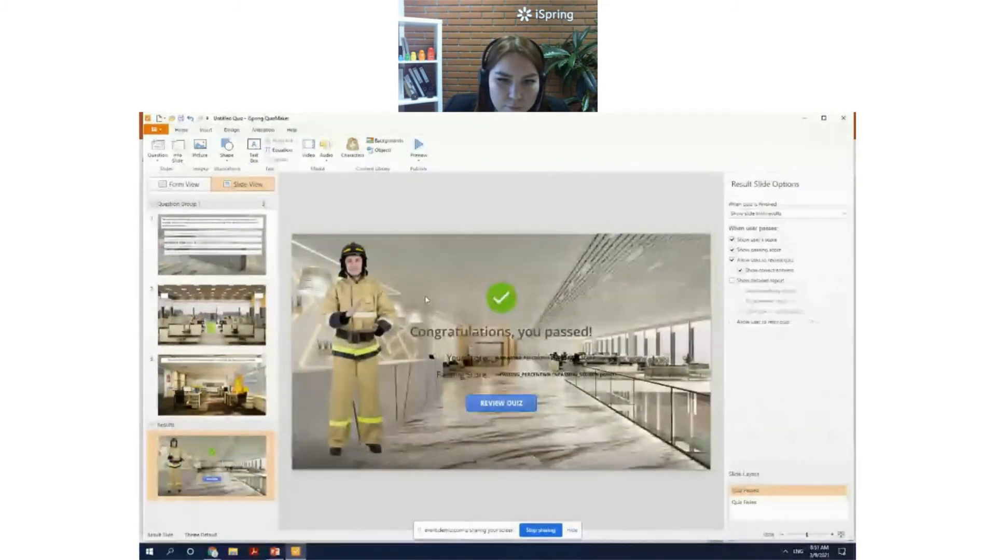
pyautogui.click(495, 375)
pyautogui.click(495, 359)
pyautogui.click(471, 357)
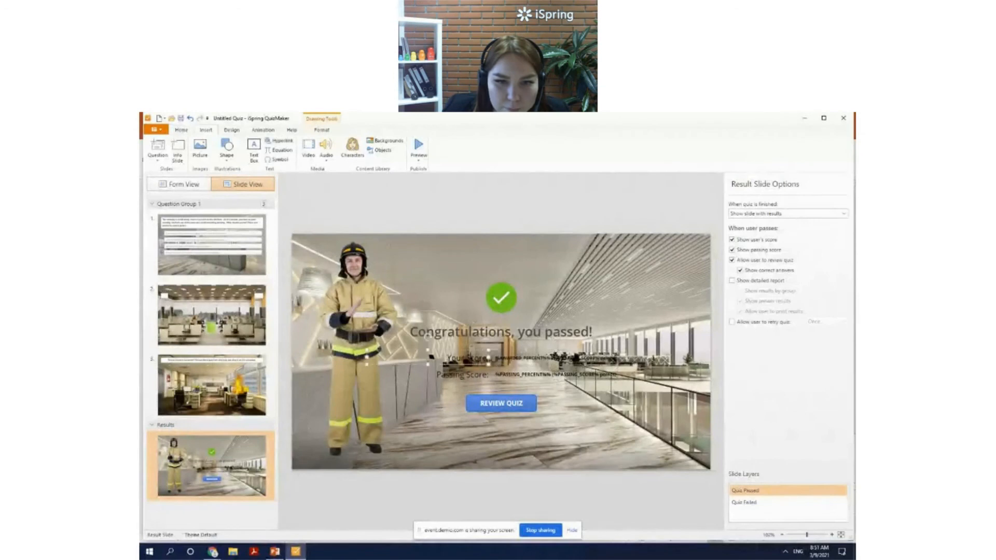
pyautogui.click(450, 337)
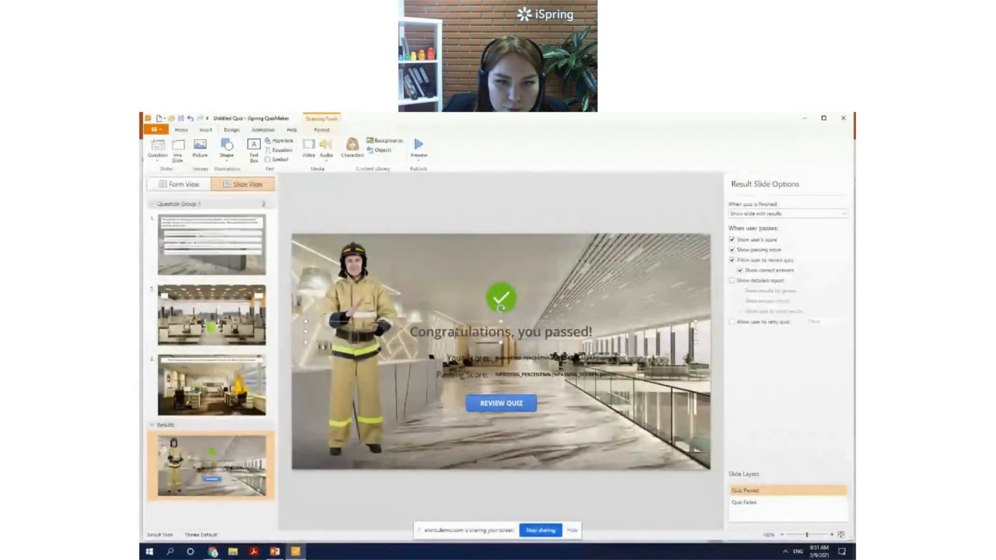
pyautogui.click(502, 379)
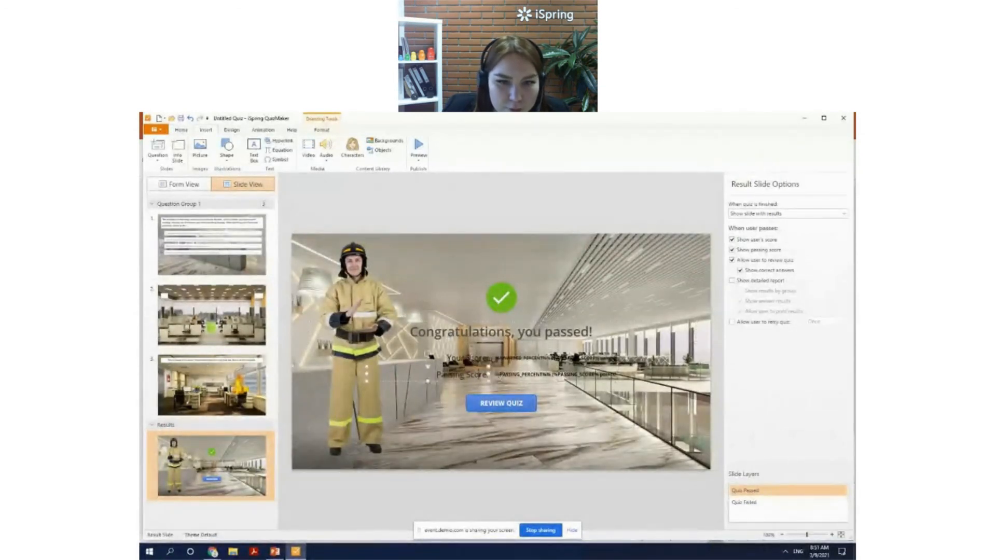
pyautogui.click(440, 358)
pyautogui.moveTo(441, 357); pyautogui.dragTo(481, 358)
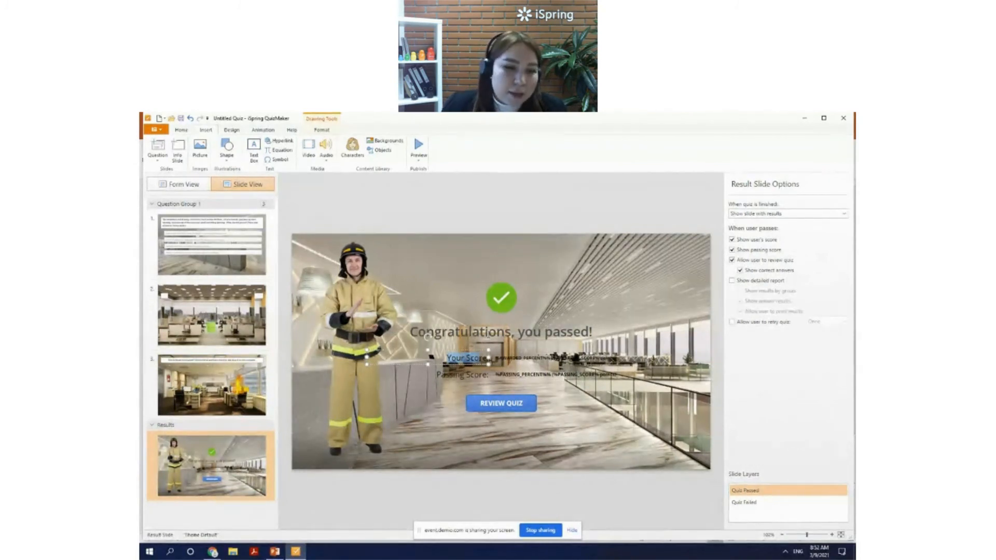
# Apply a white-filled, black-outlined quick style to the congratulations text on the Quiz Passed slide and narrow its box to fit beside the firefighter
pyautogui.click(513, 329)
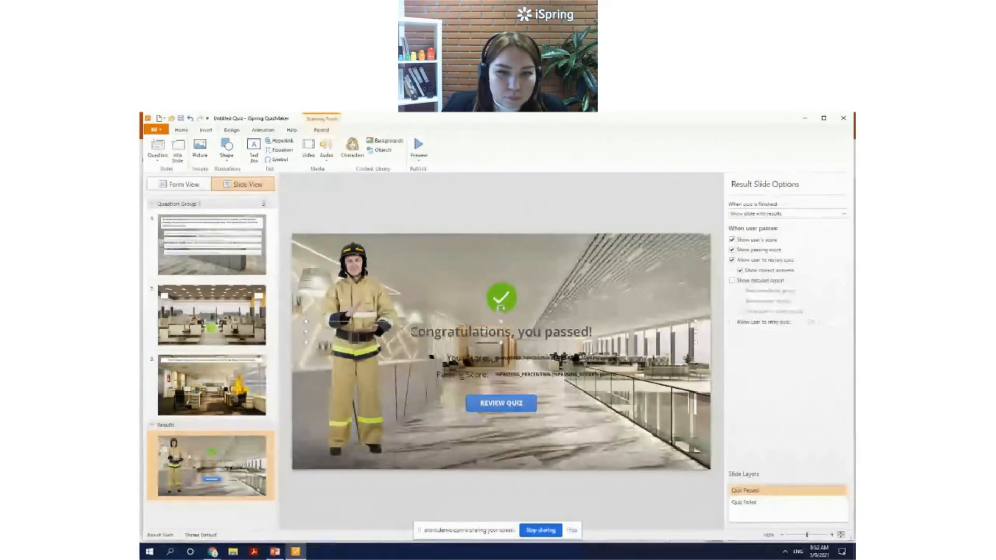
pyautogui.moveTo(410, 332); pyautogui.dragTo(595, 330)
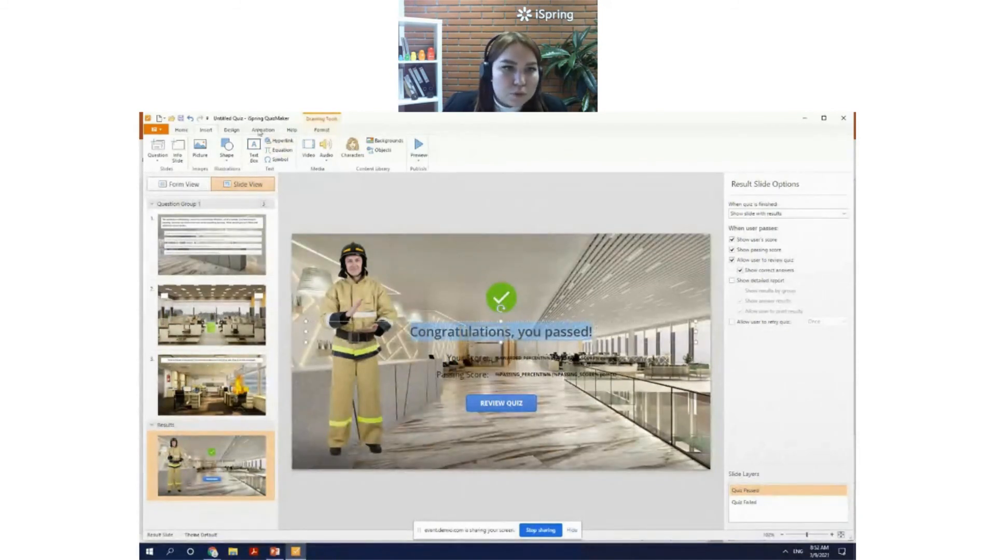
pyautogui.click(234, 131)
pyautogui.click(263, 133)
pyautogui.click(212, 131)
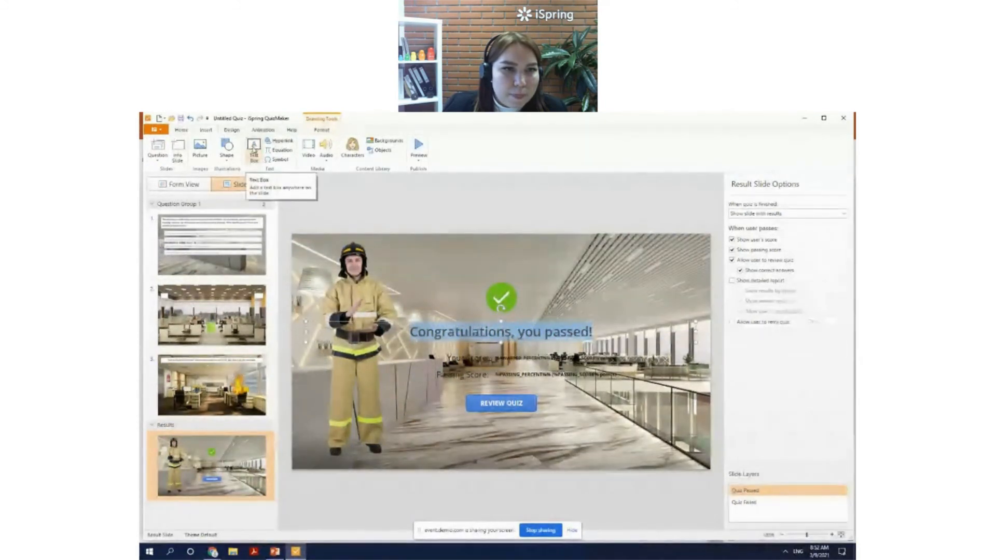
pyautogui.click(270, 131)
pyautogui.click(283, 131)
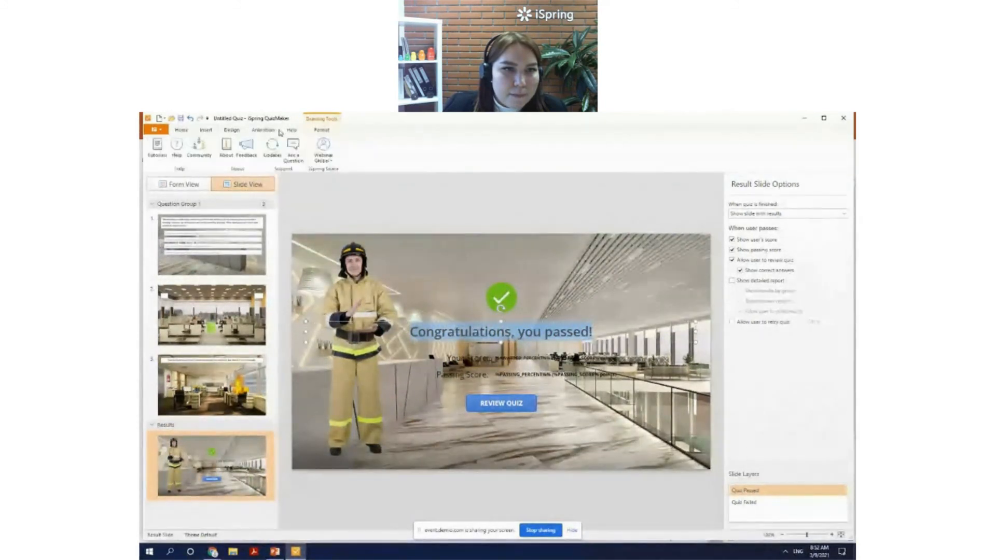
pyautogui.click(240, 131)
pyautogui.click(181, 131)
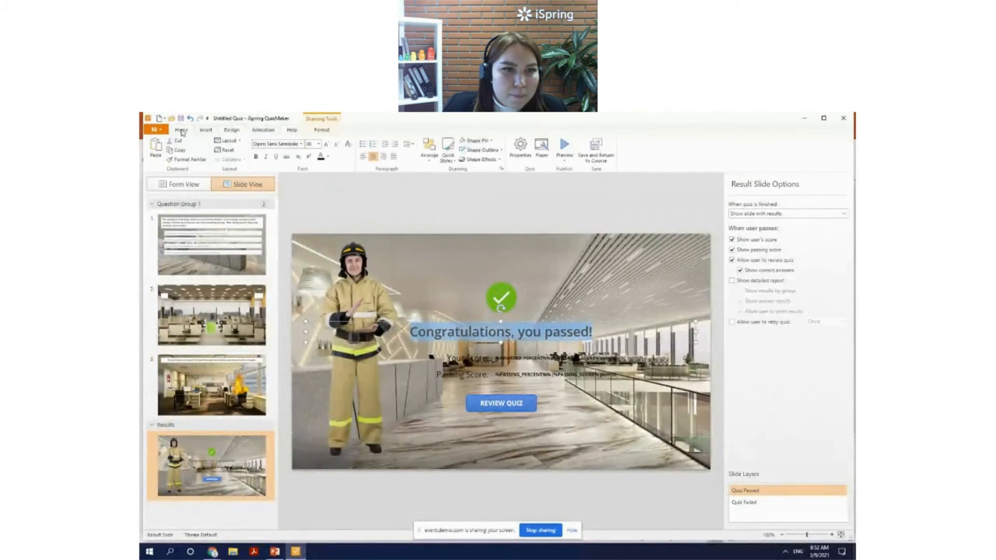
pyautogui.click(448, 146)
pyautogui.click(460, 172)
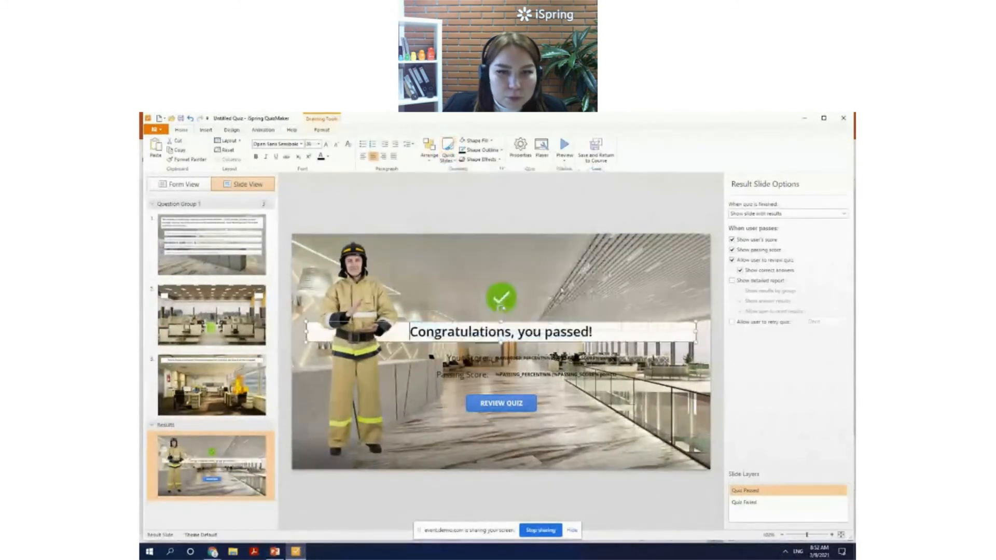
pyautogui.click(518, 335)
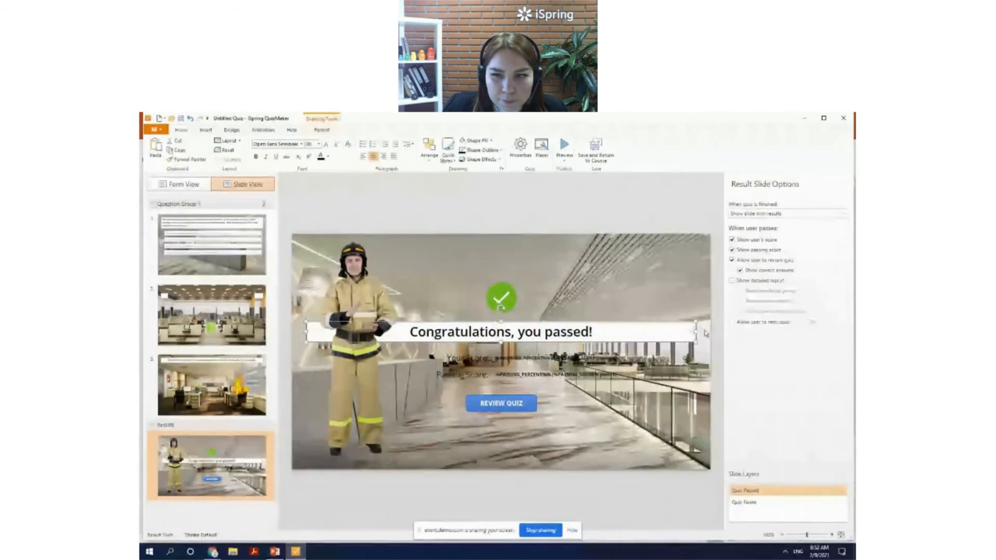
pyautogui.moveTo(696, 333)
pyautogui.mouseDown()
pyautogui.moveTo(522, 334)
pyautogui.moveTo(569, 323)
pyautogui.mouseUp()
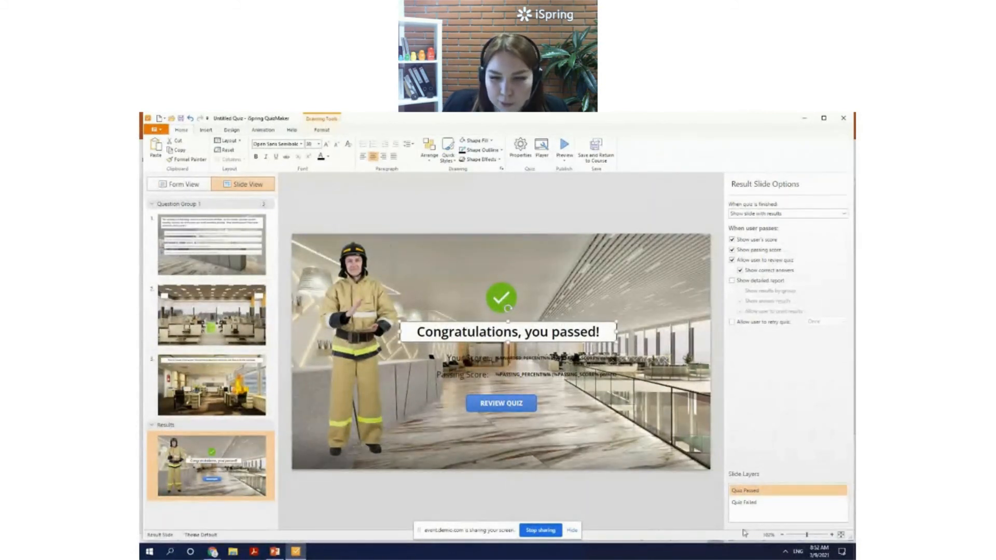
# Switch the result slide to its Quiz Failed layout
pyautogui.click(753, 506)
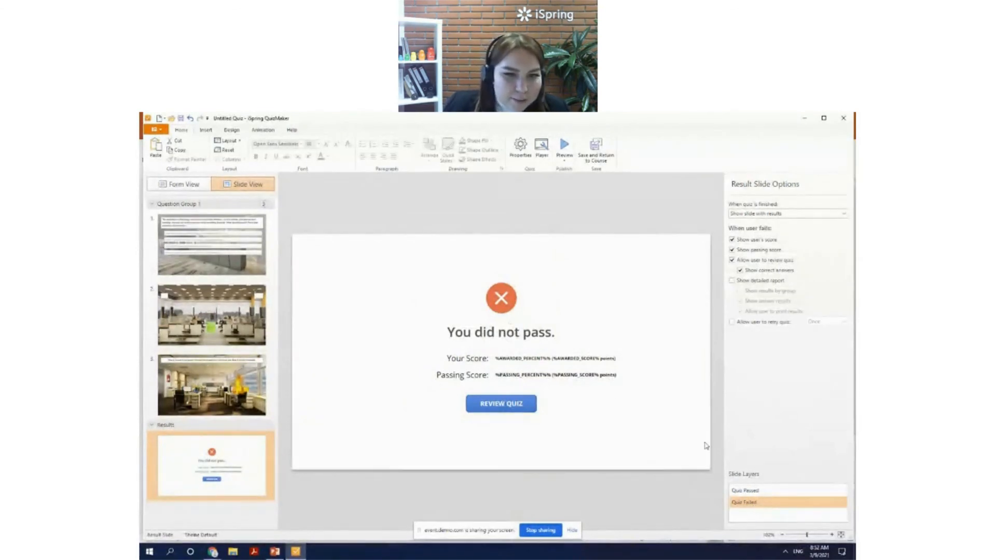
pyautogui.rightClick(359, 280)
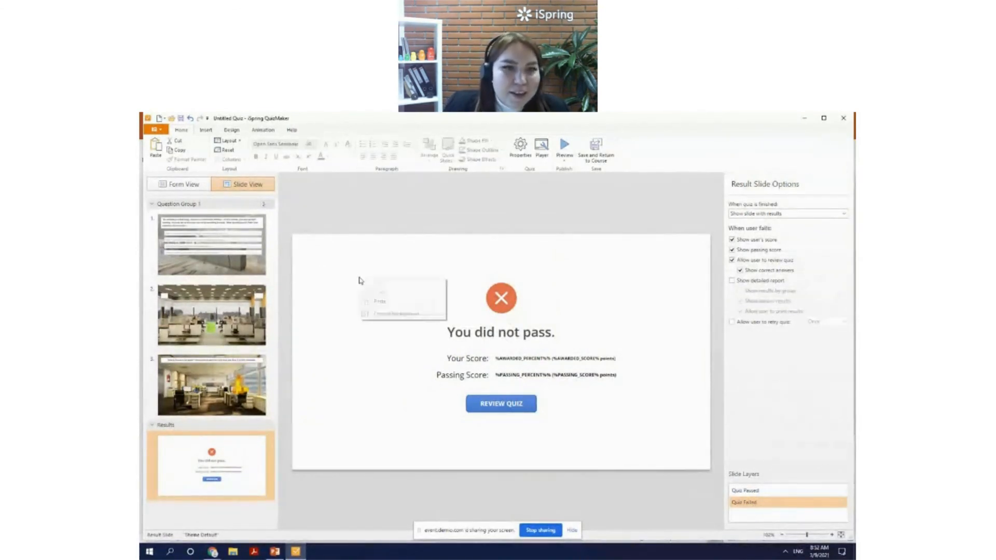
pyautogui.click(349, 282)
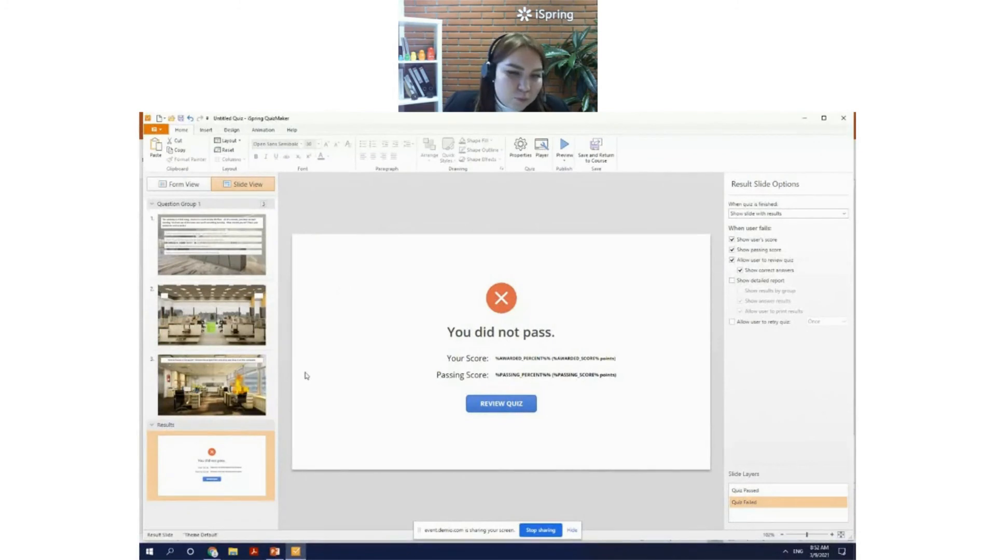
pyautogui.click(324, 342)
pyautogui.click(346, 242)
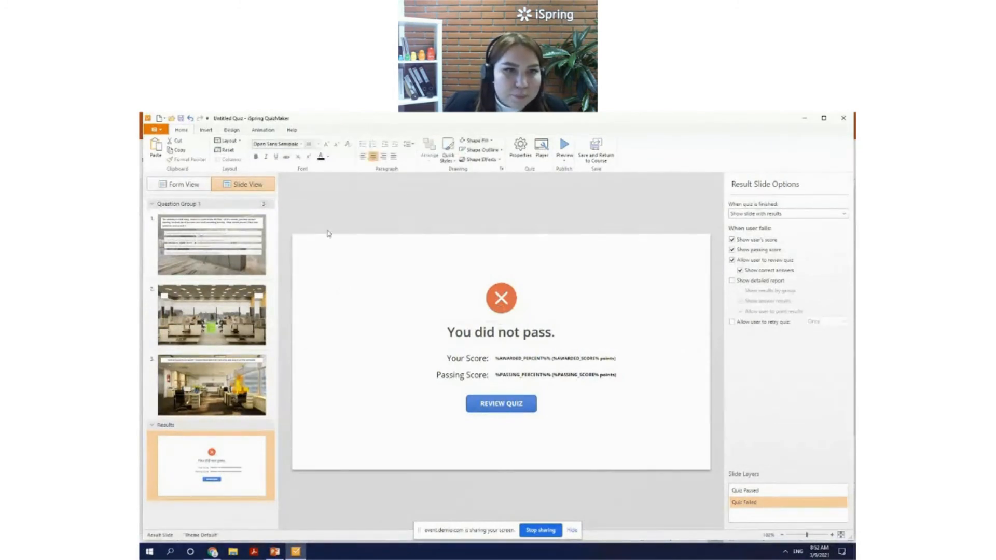
# Add the Reception background with the angular grey desk and patterned wall from the Offices category to the Quiz Failed slide
pyautogui.click(241, 130)
pyautogui.click(283, 131)
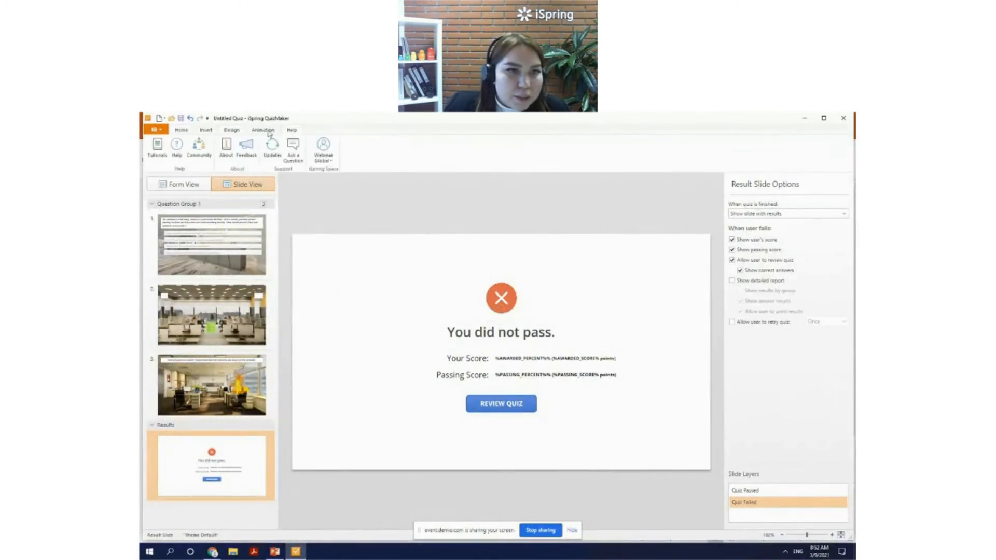
pyautogui.click(268, 132)
pyautogui.click(212, 132)
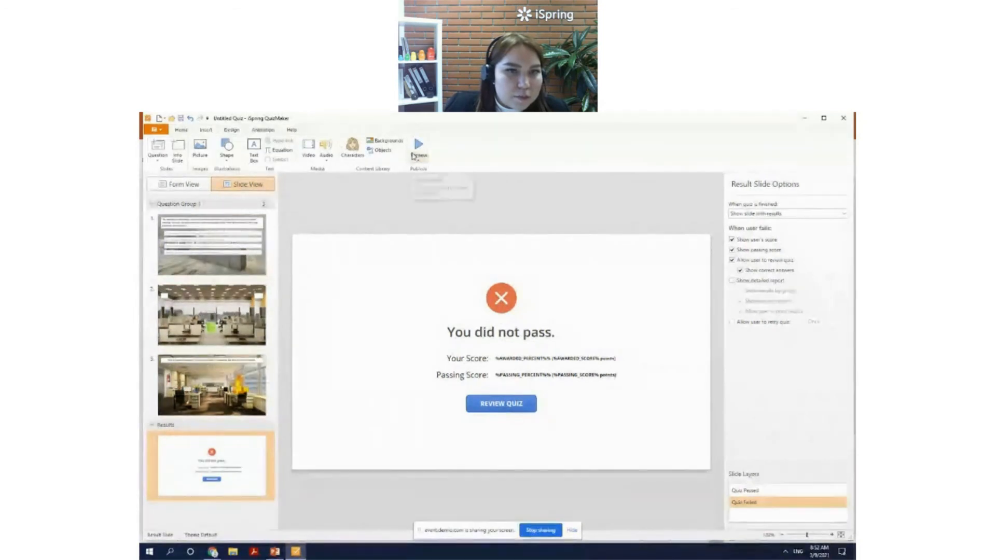
pyautogui.click(385, 140)
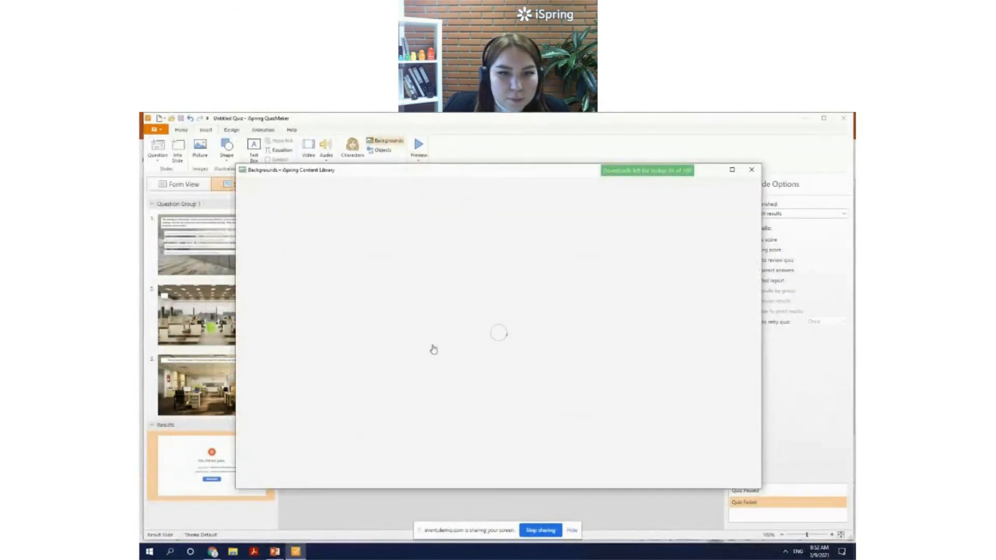
pyautogui.scroll(-1, 434, 349)
pyautogui.scroll(-3, 433, 349)
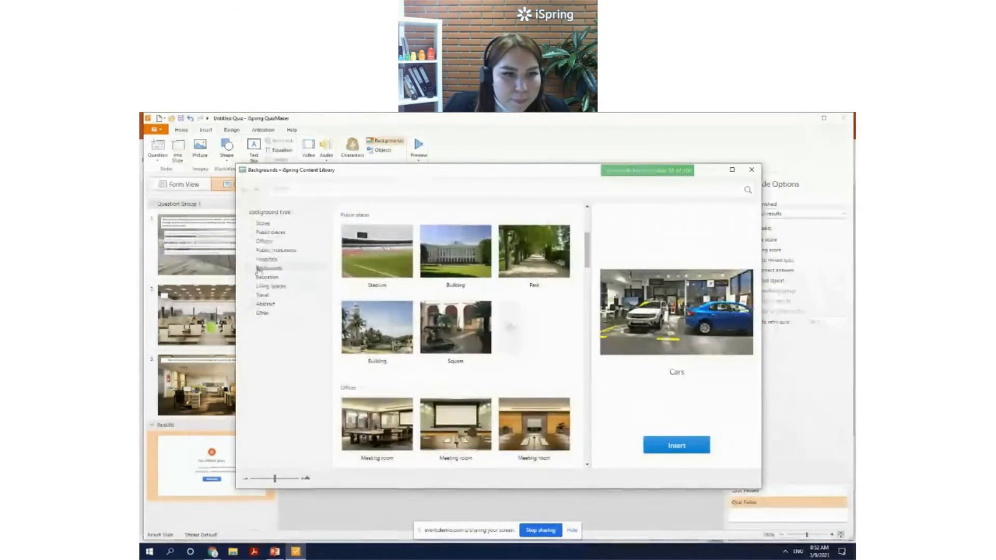
pyautogui.click(265, 242)
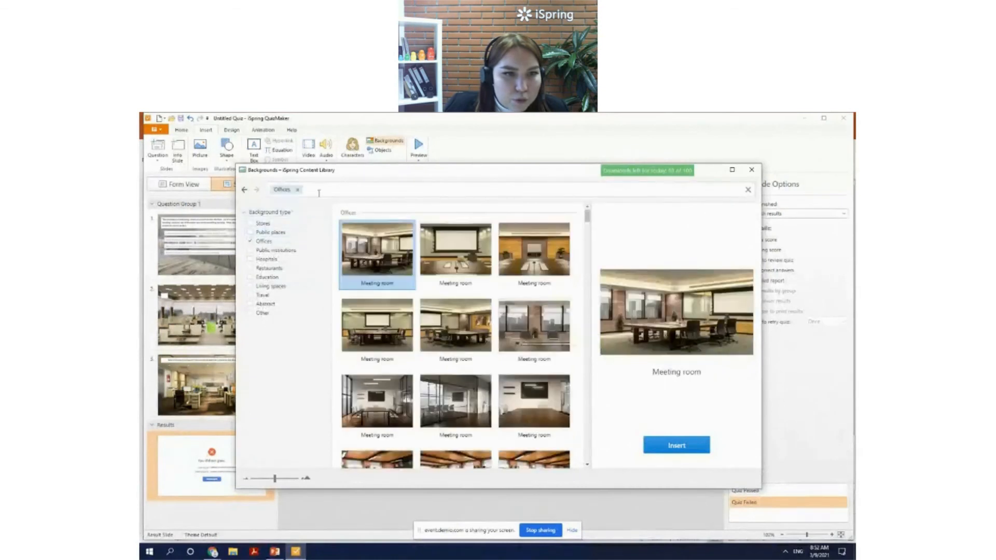
pyautogui.write('rec')
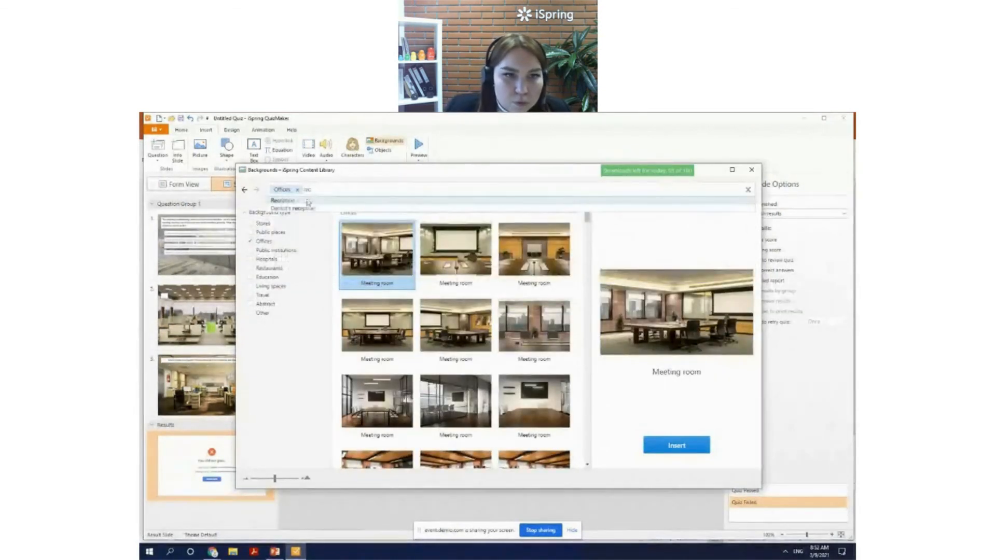
pyautogui.click(308, 202)
pyautogui.click(443, 241)
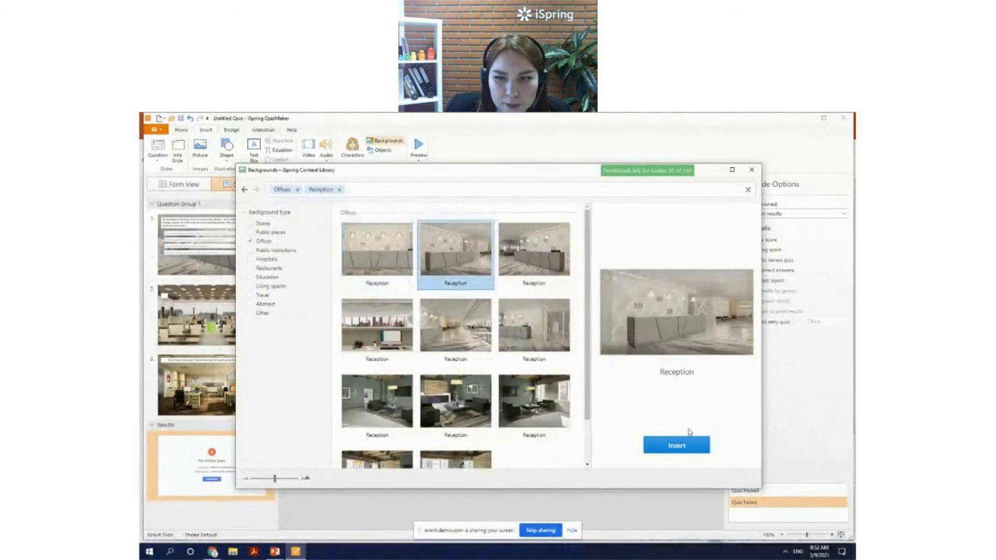
pyautogui.click(682, 447)
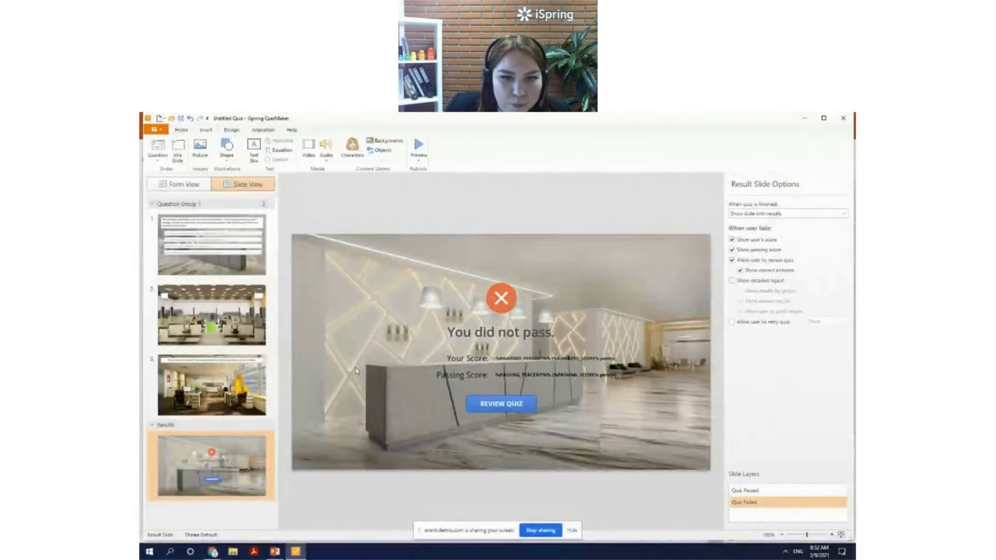
# Apply the white-filled quick style to the "You did not pass." text on the Quiz Failed slide
pyautogui.click(483, 322)
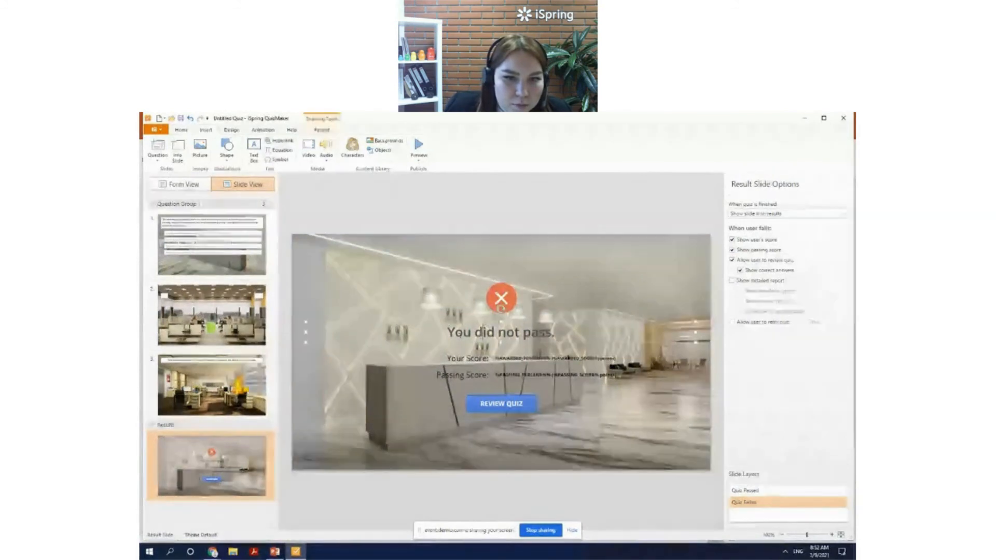
pyautogui.moveTo(447, 332); pyautogui.dragTo(556, 333)
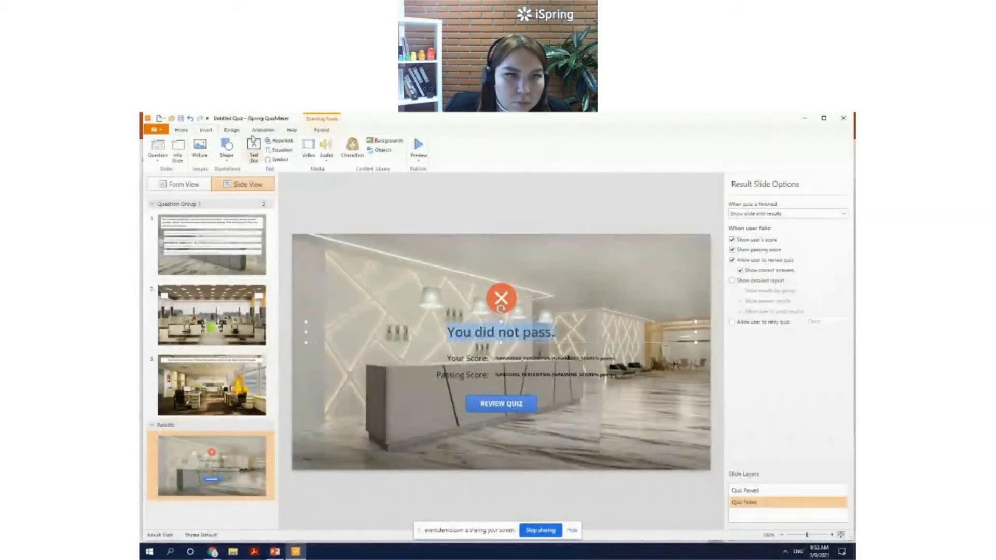
pyautogui.click(180, 130)
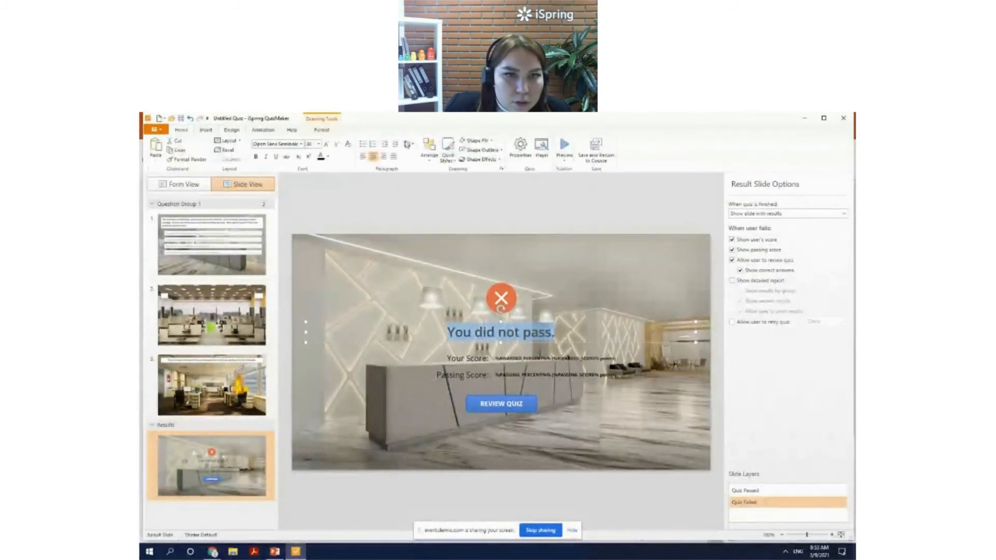
pyautogui.click(448, 148)
pyautogui.click(517, 218)
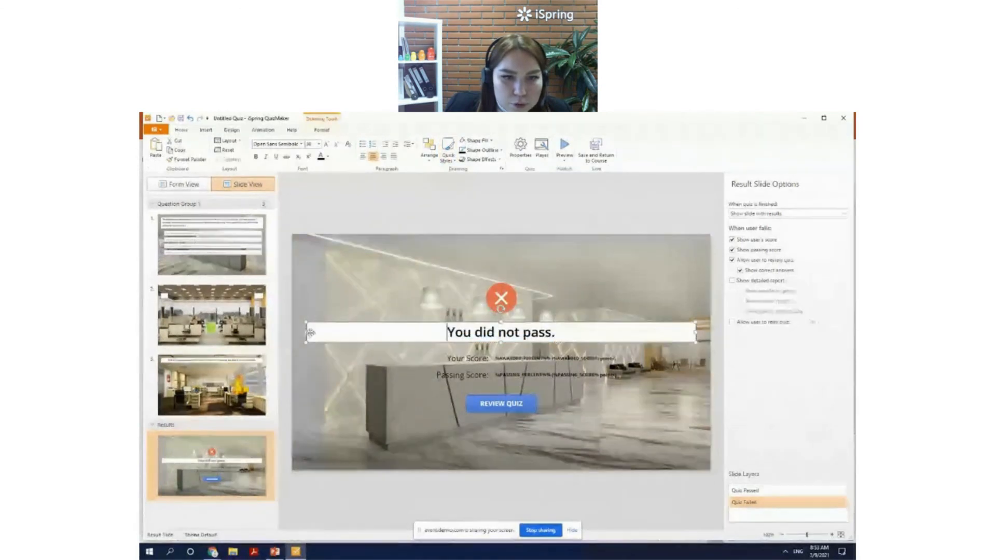
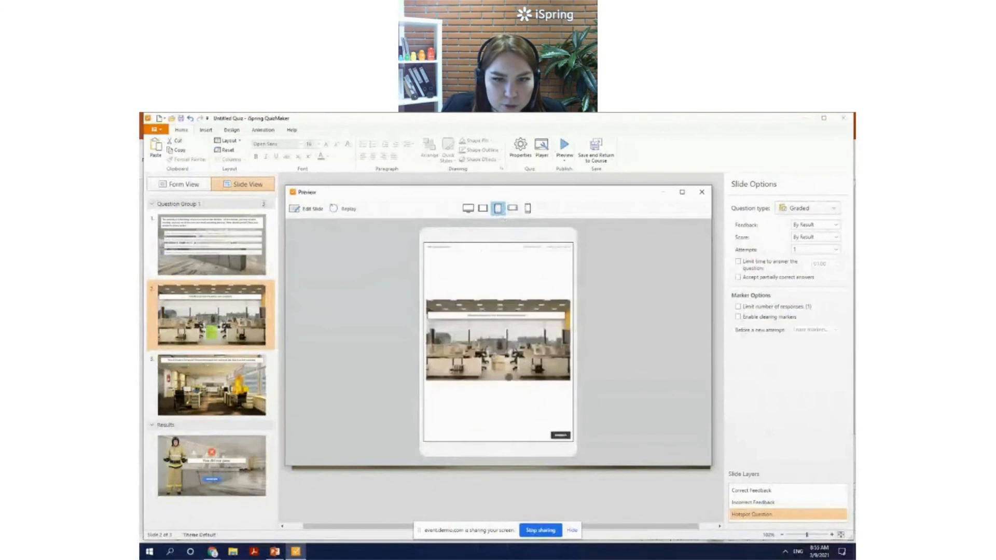
# Preview the hotspot question in the phone landscape and tablet landscape views and close the preview
pyautogui.click(512, 209)
pyautogui.click(483, 208)
pyautogui.click(702, 193)
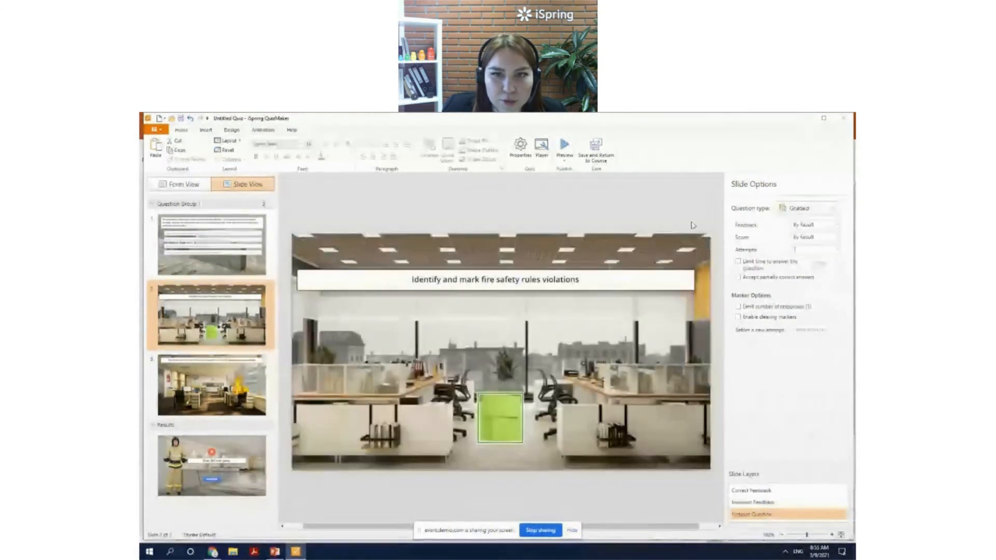
# Open the colour settings of the quiz player
pyautogui.click(206, 130)
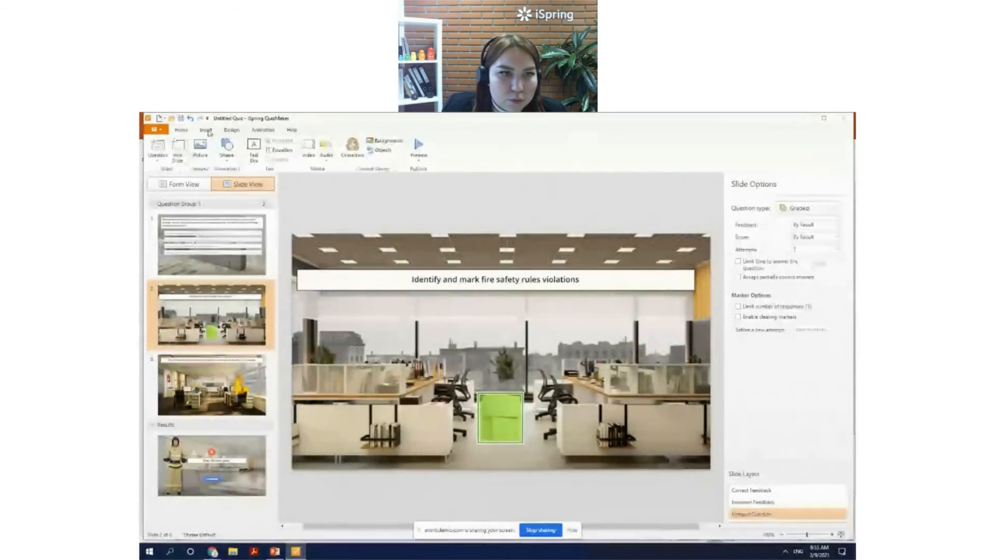
pyautogui.click(231, 130)
pyautogui.click(262, 130)
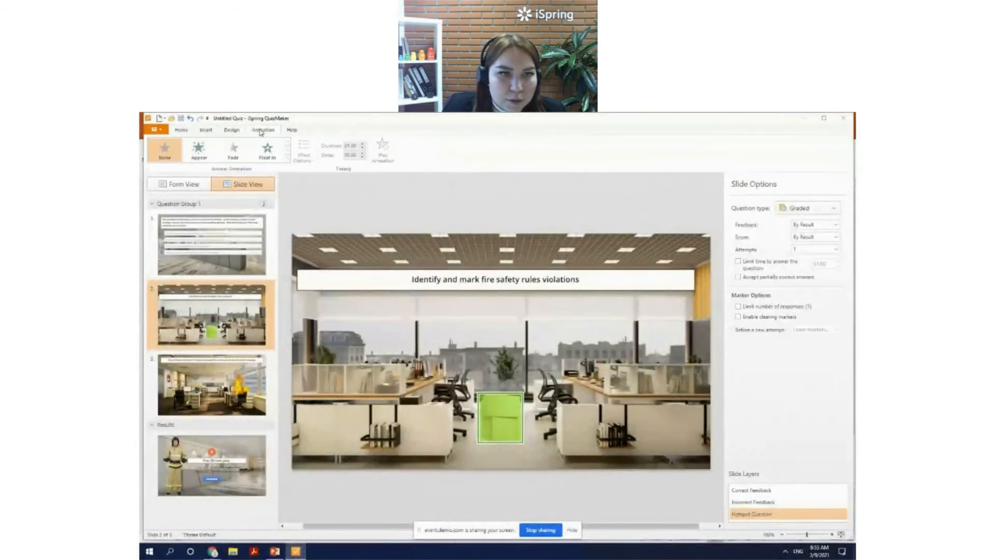
pyautogui.click(292, 131)
pyautogui.click(232, 131)
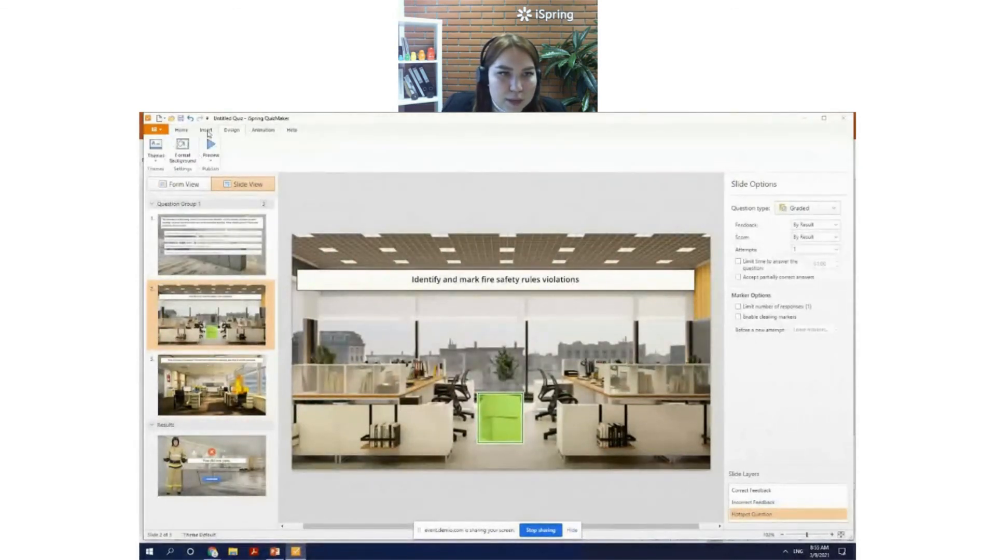
pyautogui.click(207, 134)
pyautogui.click(191, 132)
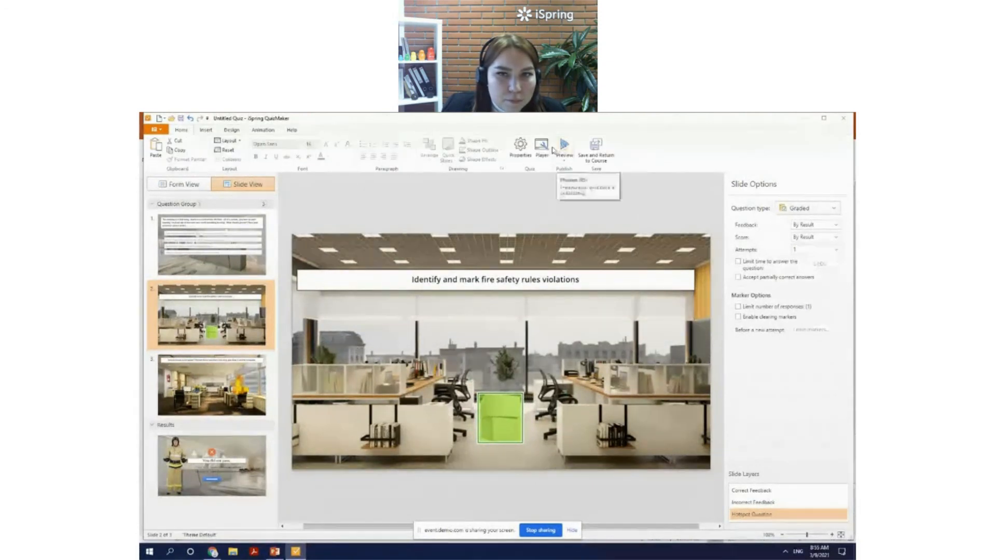
pyautogui.click(541, 148)
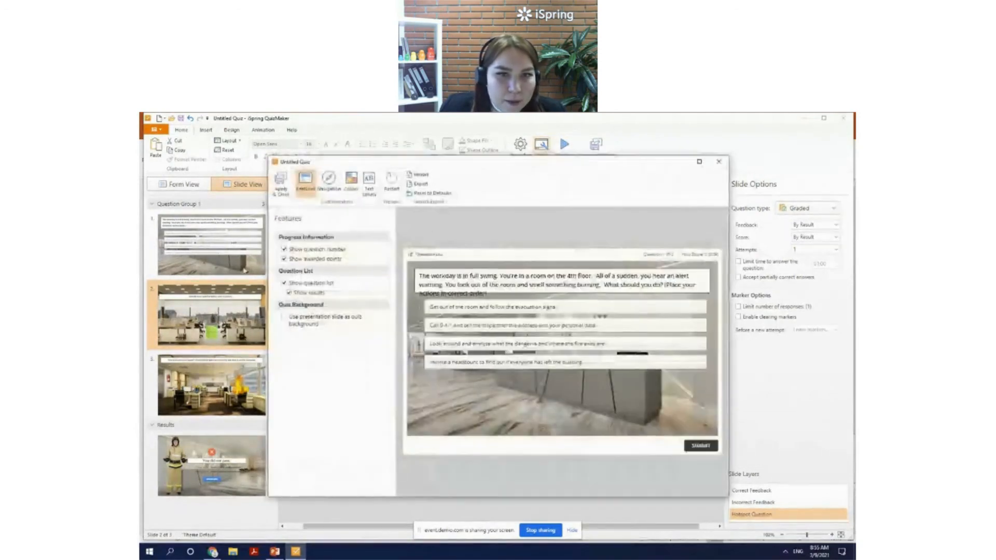
pyautogui.click(351, 183)
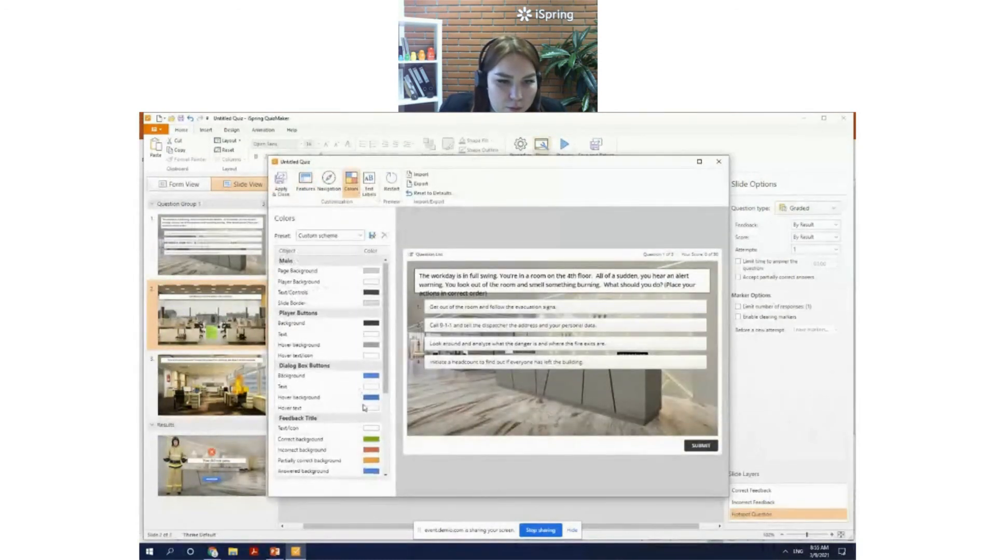
# Set the Feedback Title's partially correct background to dark grey
pyautogui.scroll(-5, 355, 398)
pyautogui.click(371, 328)
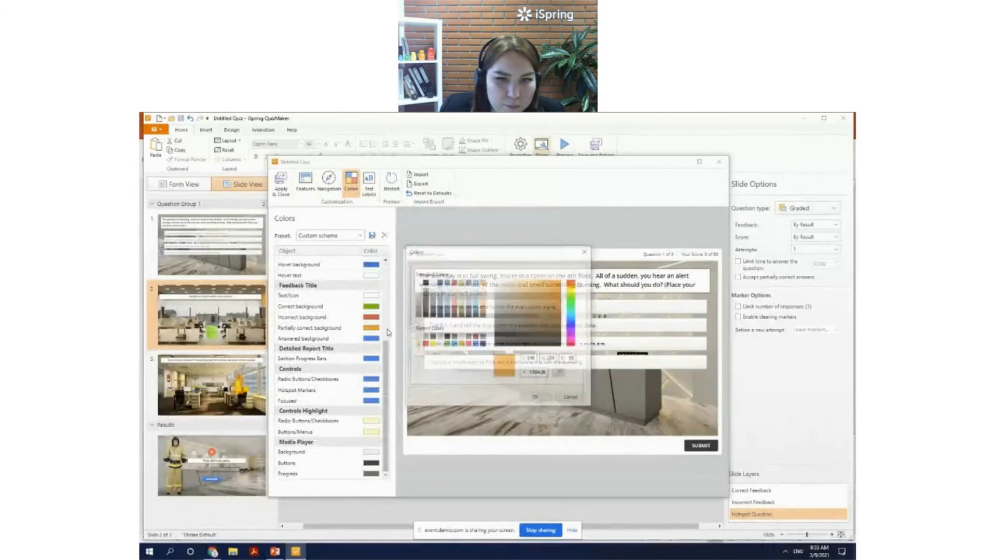
pyautogui.click(424, 305)
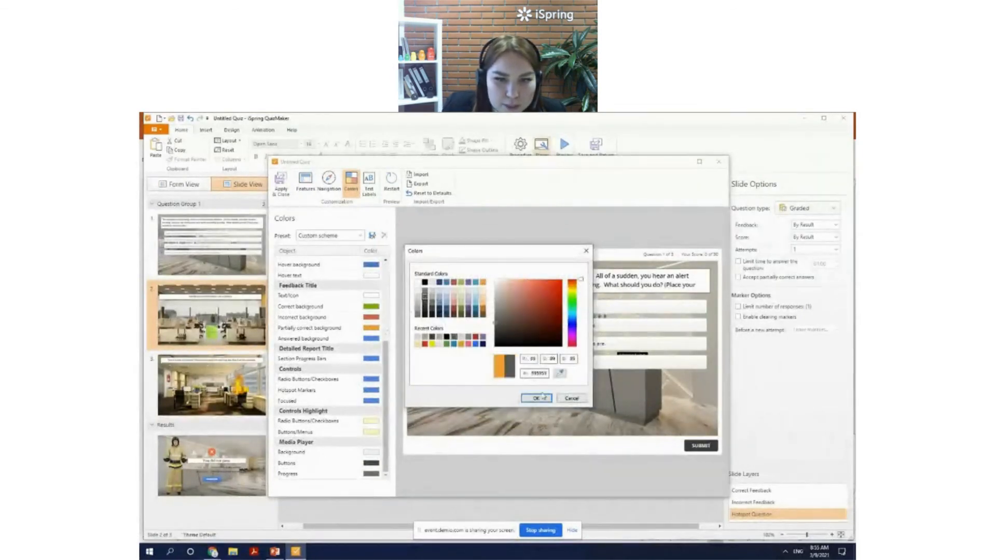
pyautogui.click(537, 399)
# Set the Feedback Title's answered background to grey, apply the player customisation and return to the presentation
pyautogui.click(370, 339)
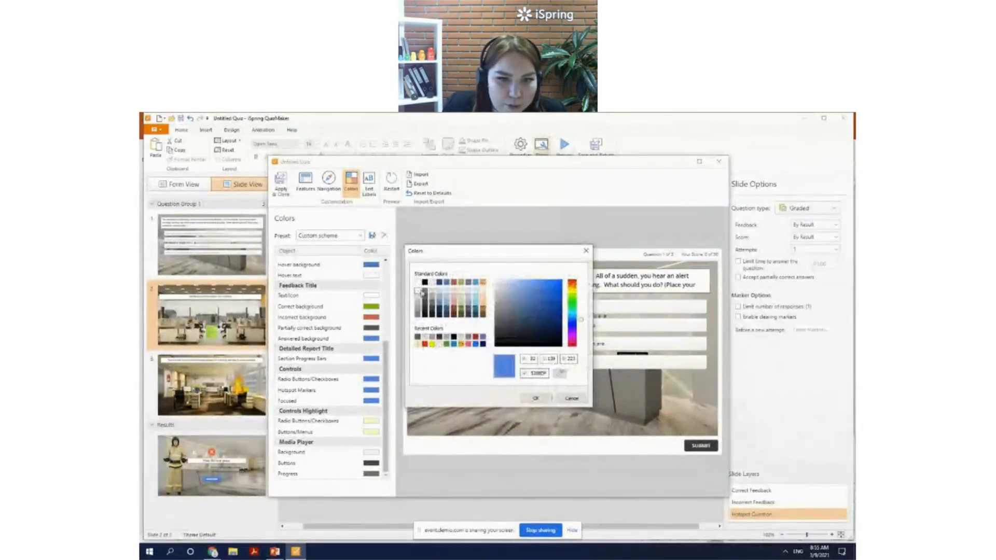
pyautogui.click(568, 427)
pyautogui.click(536, 398)
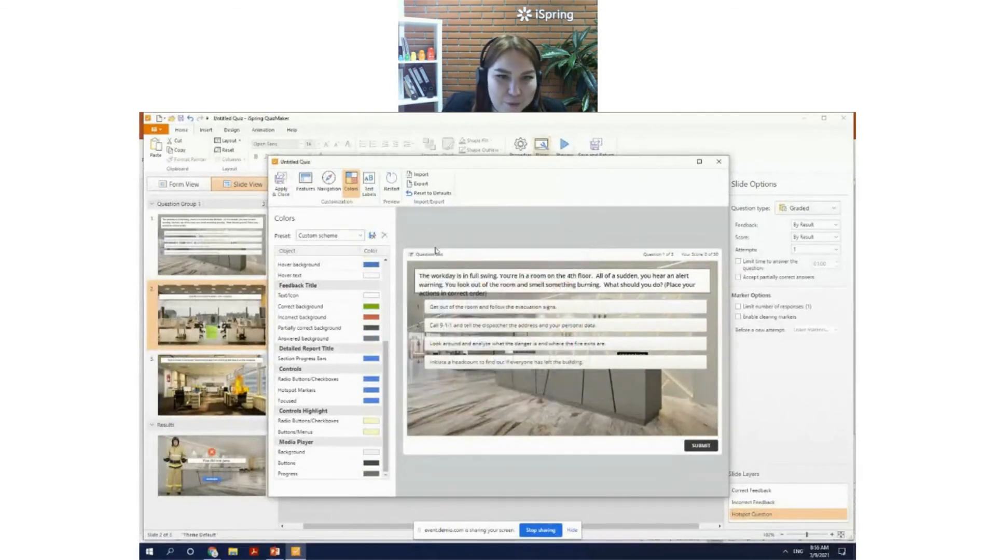
pyautogui.click(280, 193)
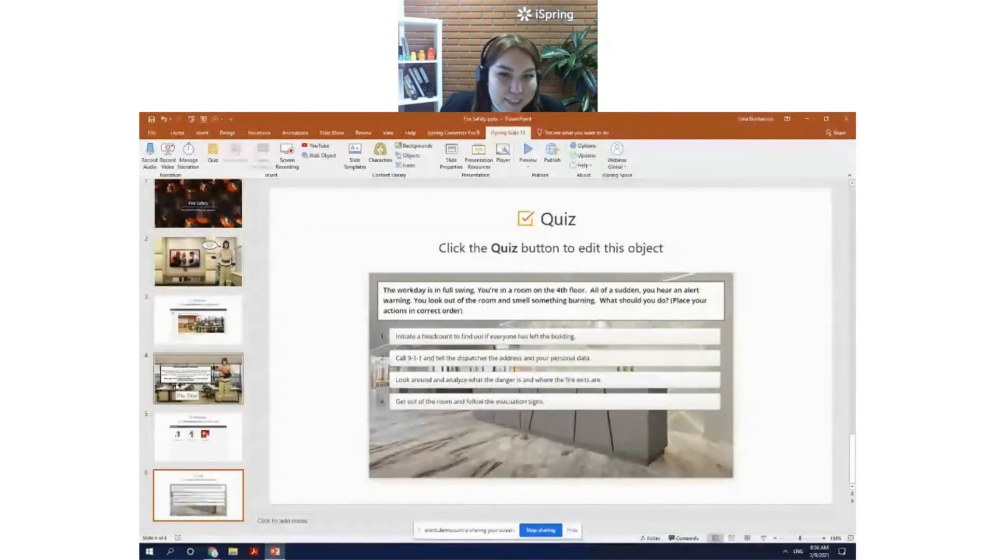
# Open the presentation's publishing options and examine the My Computer, iSpring Space, iSpring Cloud and iSpring Learn destinations
pyautogui.click(560, 161)
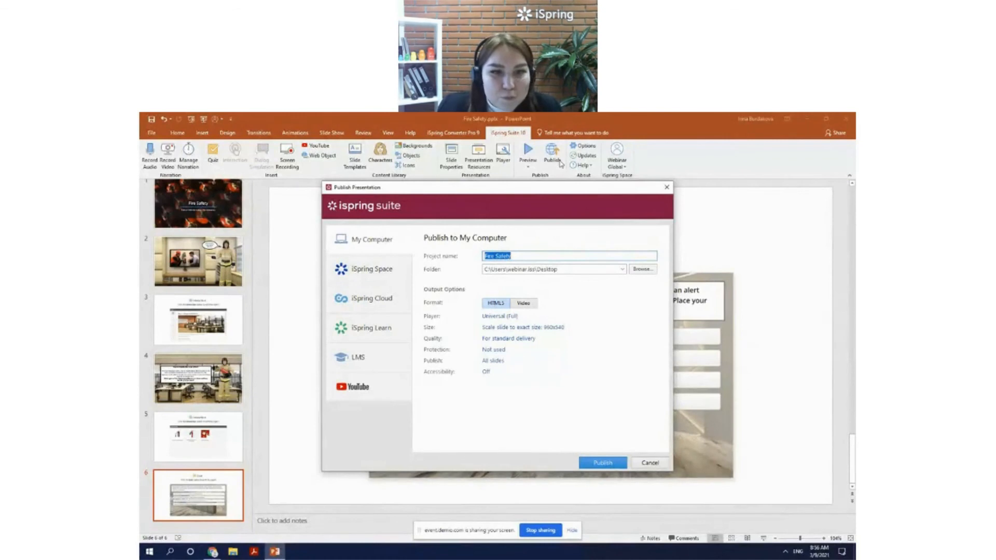
pyautogui.click(386, 279)
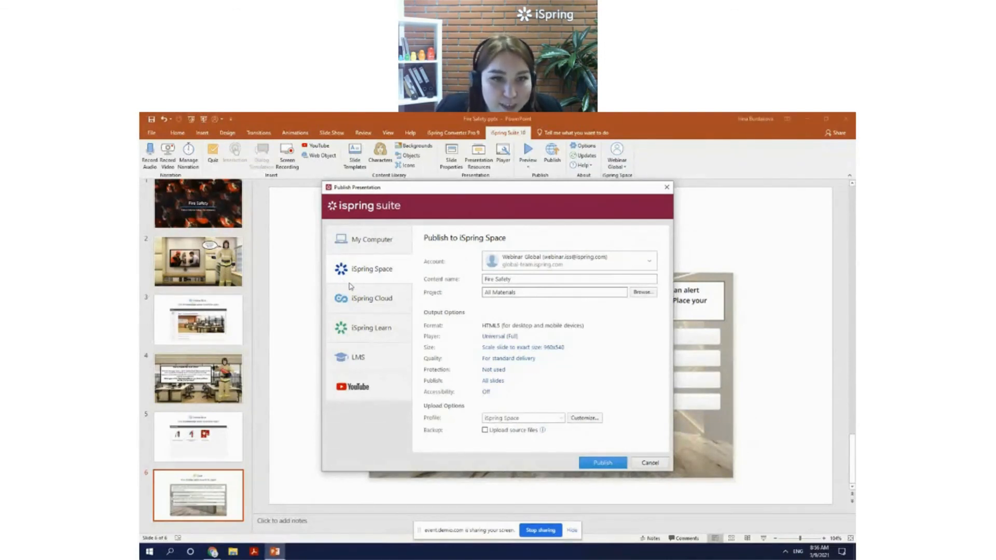
pyautogui.click(367, 246)
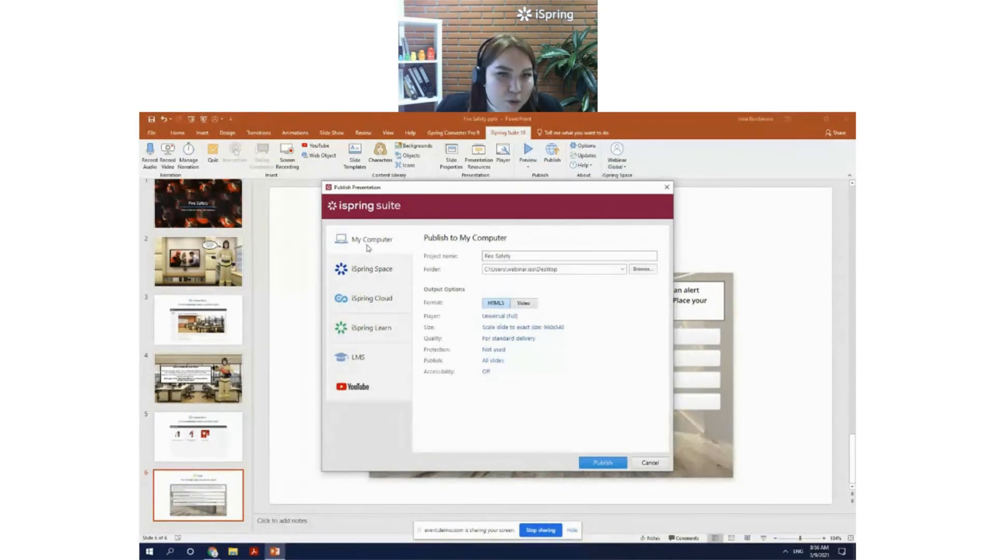
pyautogui.click(393, 276)
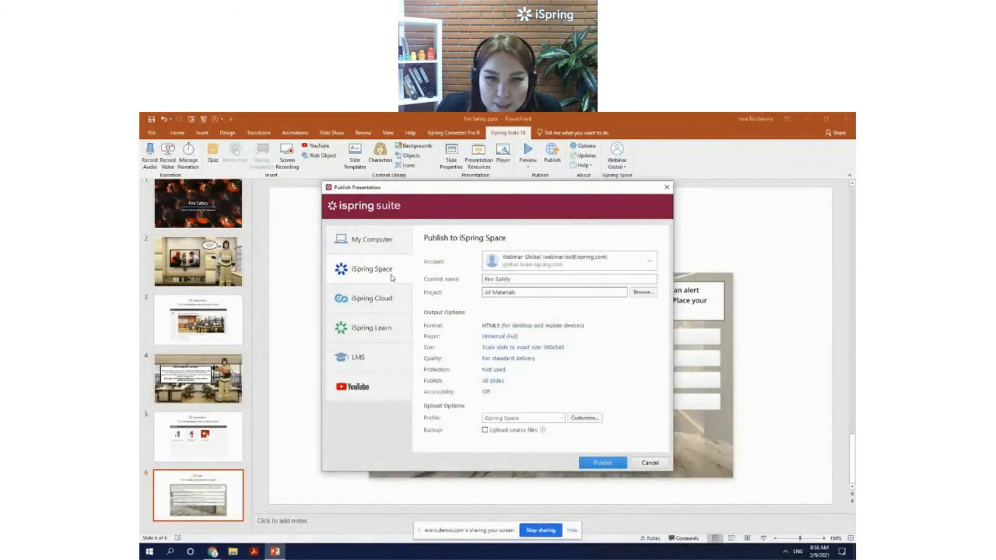
pyautogui.click(392, 301)
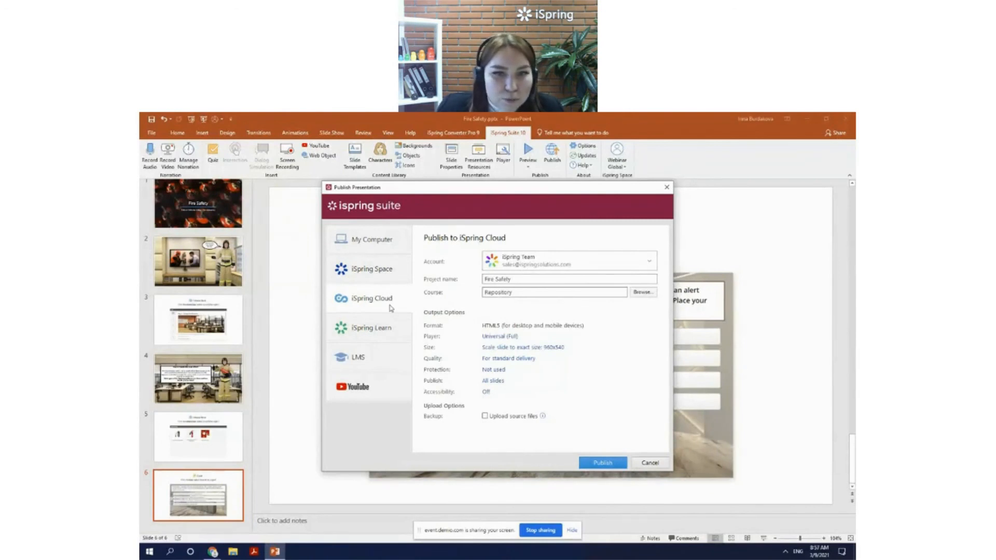
pyautogui.click(390, 277)
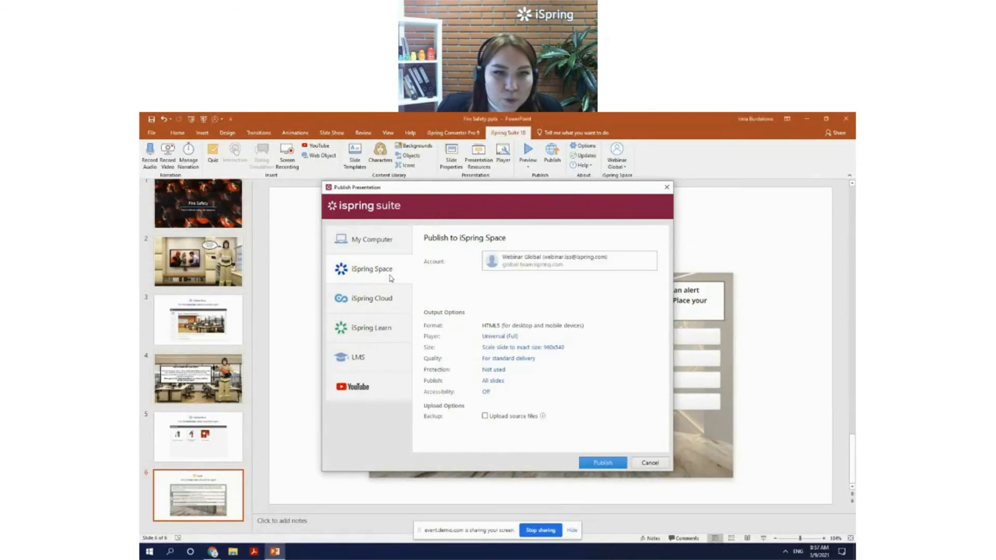
pyautogui.click(383, 306)
pyautogui.click(379, 330)
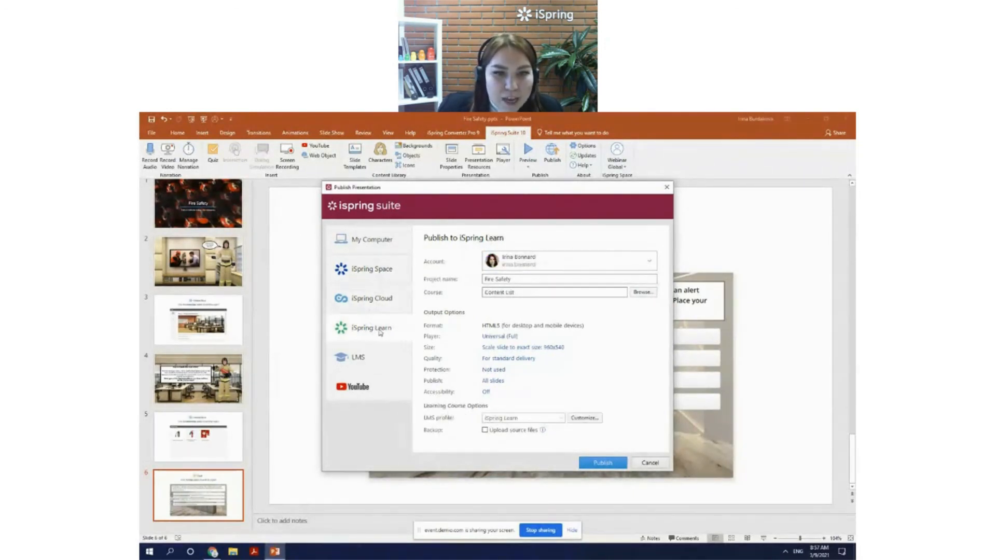
# Examine the available LMS profiles for publishing and the YouTube publishing options
pyautogui.click(389, 358)
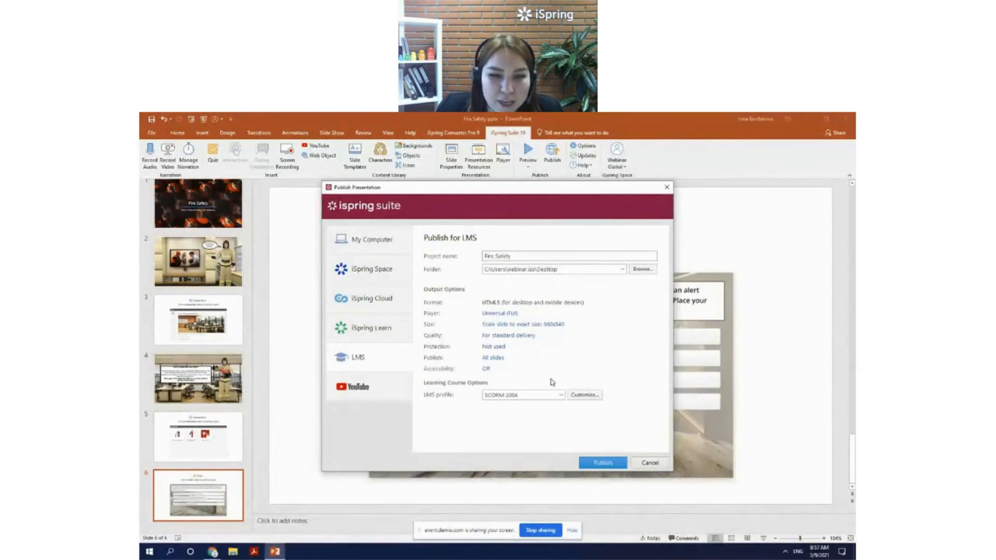
pyautogui.click(561, 395)
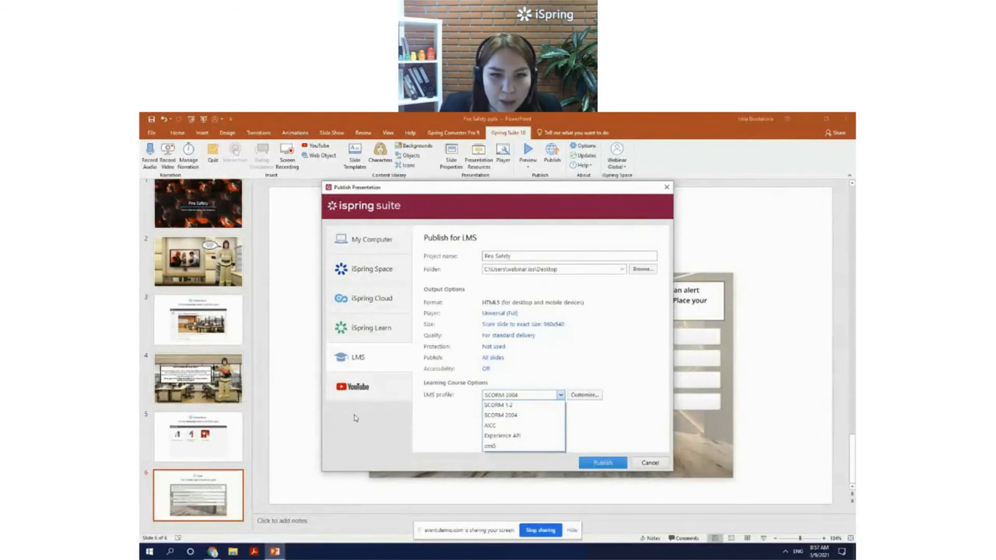
pyautogui.click(377, 369)
pyautogui.click(379, 394)
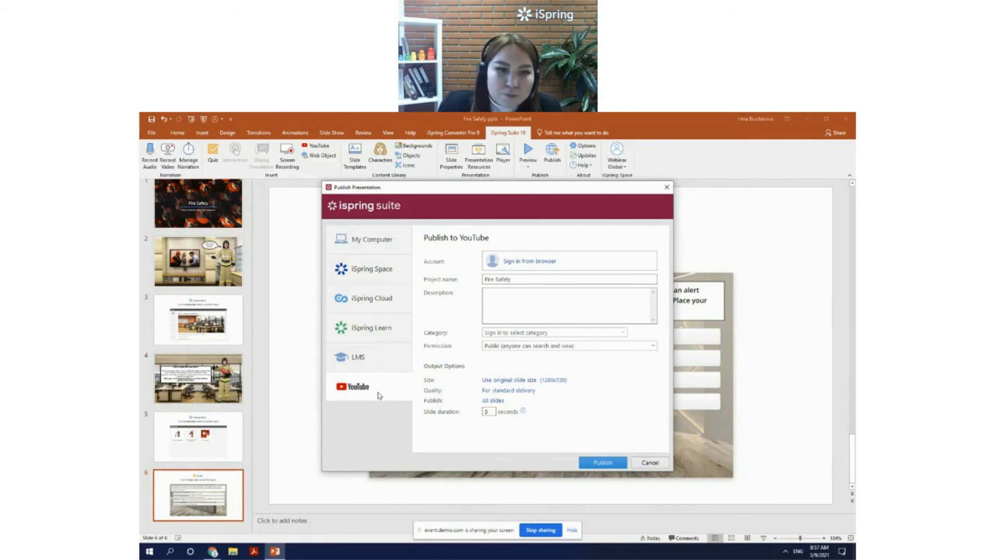
# Publish the Fire Safety course to iSpring Space in the presenter's Webinaire project, replacing the existing material
pyautogui.click(391, 328)
pyautogui.click(385, 280)
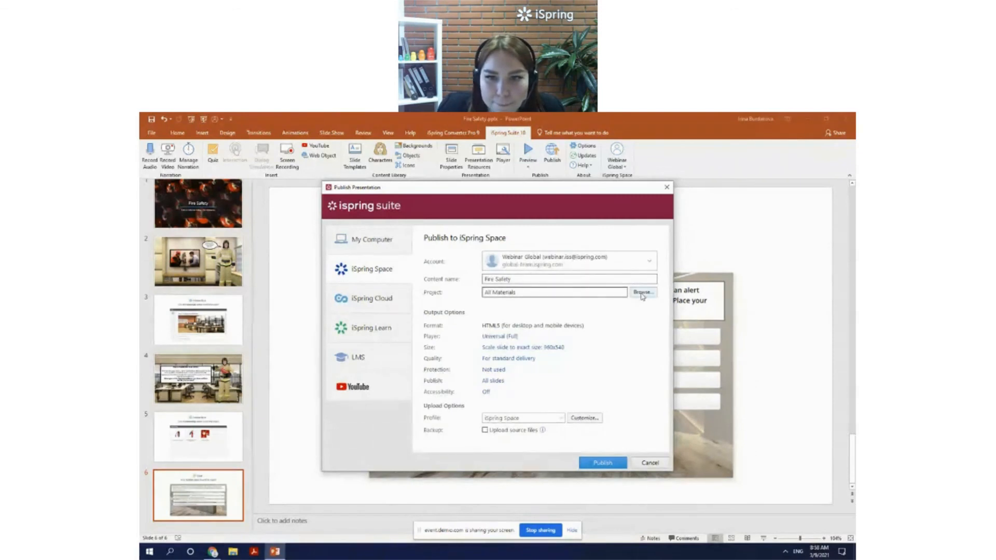
pyautogui.click(642, 292)
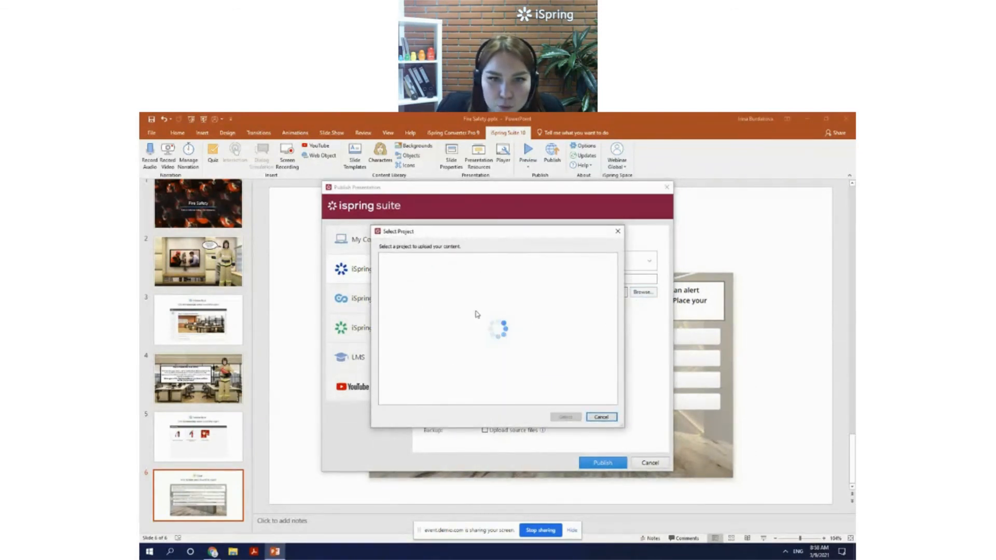
pyautogui.click(438, 320)
pyautogui.click(566, 417)
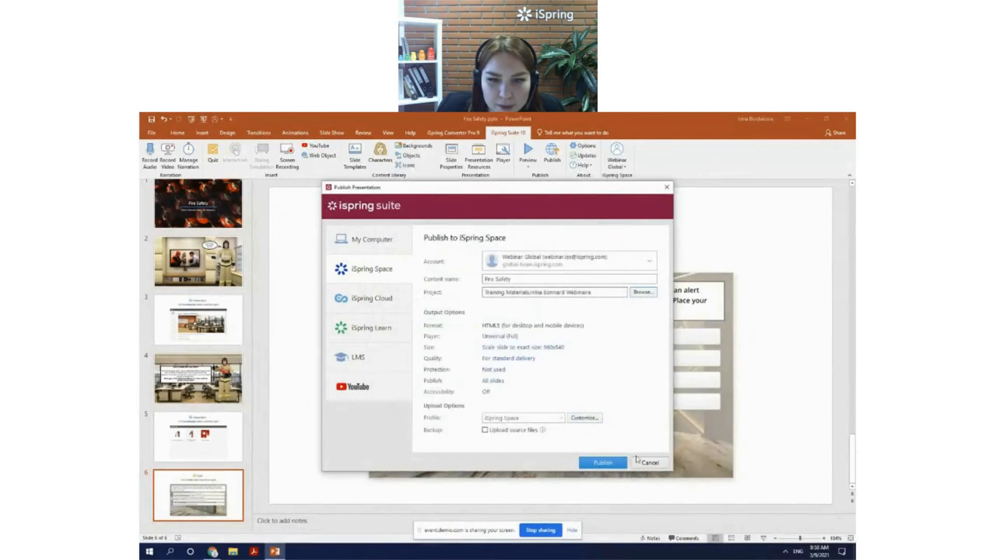
pyautogui.click(608, 463)
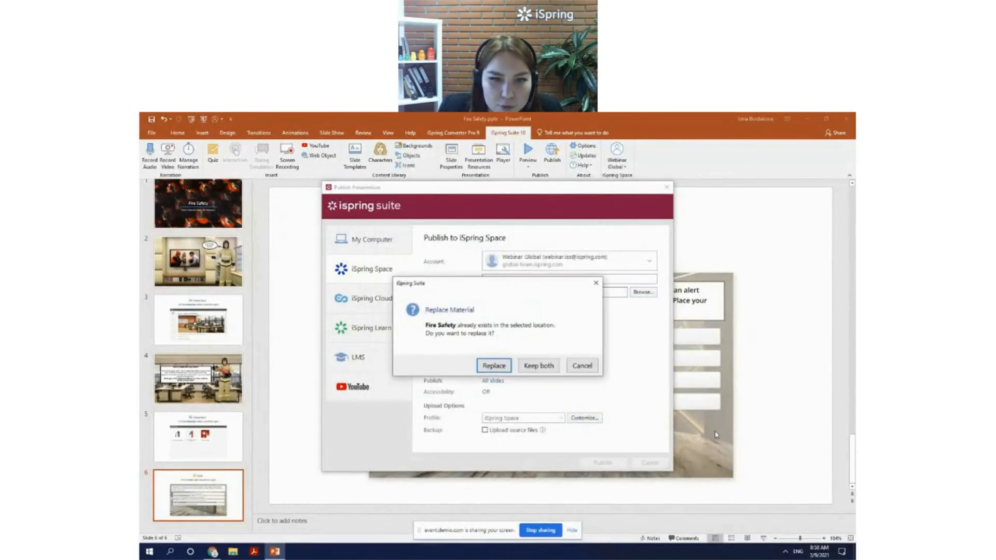
pyautogui.click(495, 369)
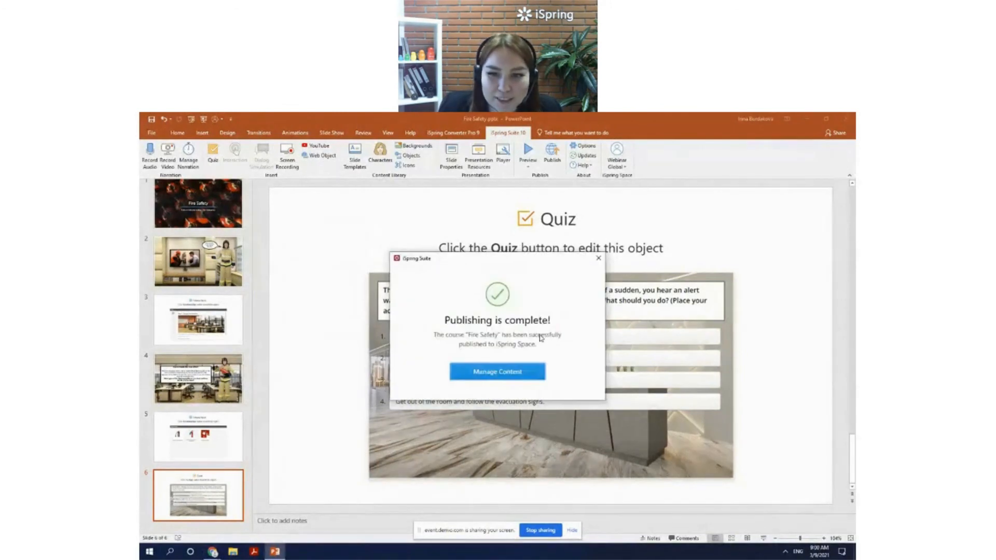
# Open the published content in iSpring Space and select the Fire Safety presentation in the presenter's Webinaire project
pyautogui.click(527, 372)
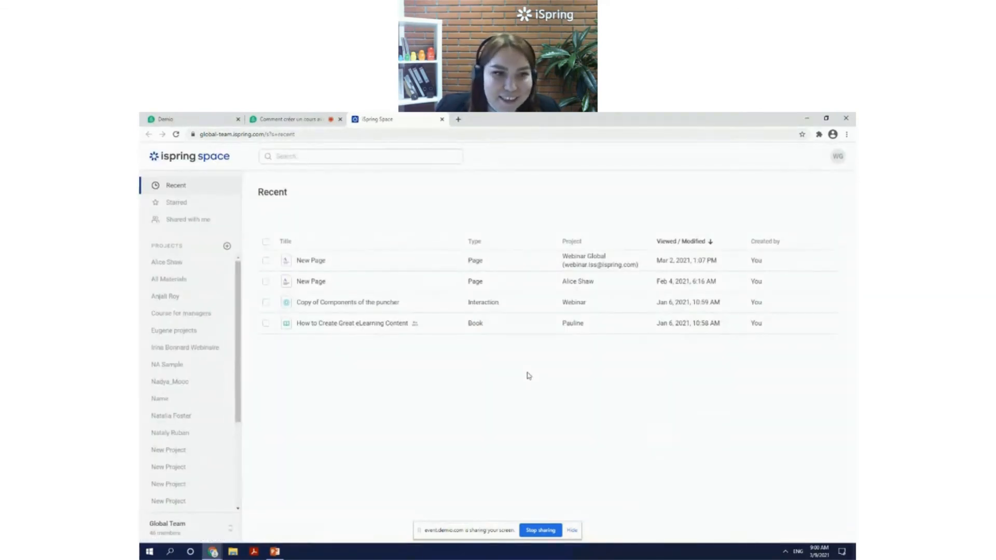
pyautogui.click(357, 135)
pyautogui.press('Return')
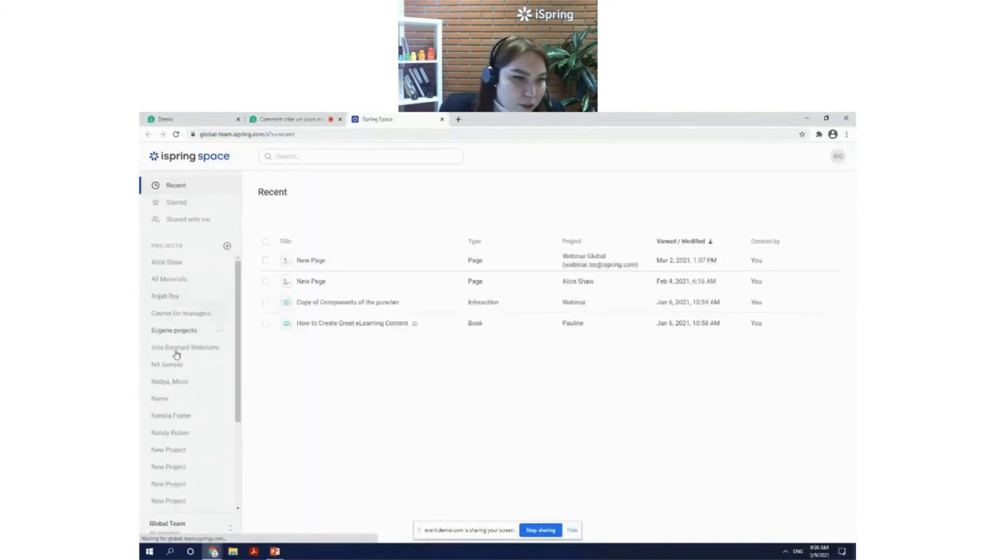
pyautogui.click(177, 349)
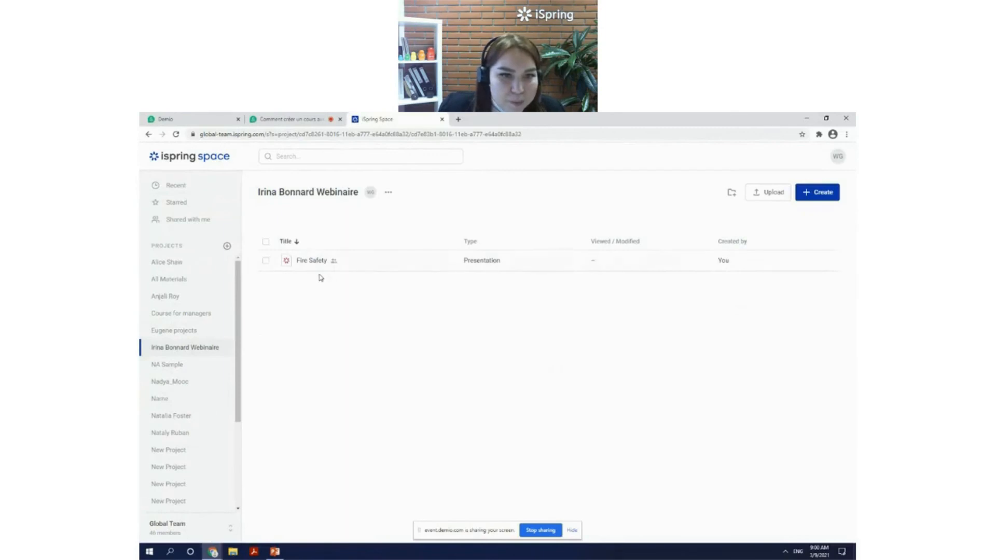
pyautogui.click(489, 264)
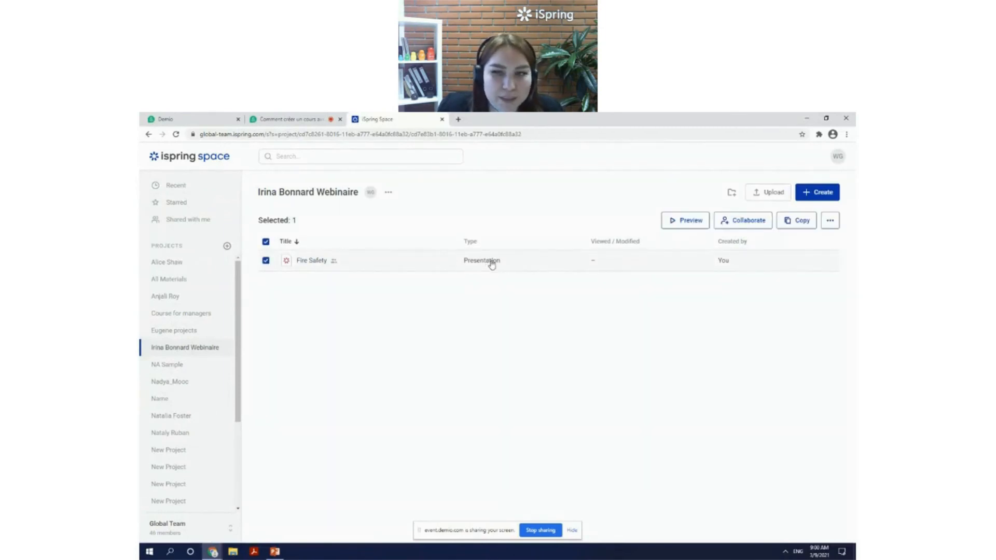
# Open the collaboration settings of Fire Safety and look through the team members available to add as collaborators
pyautogui.click(747, 220)
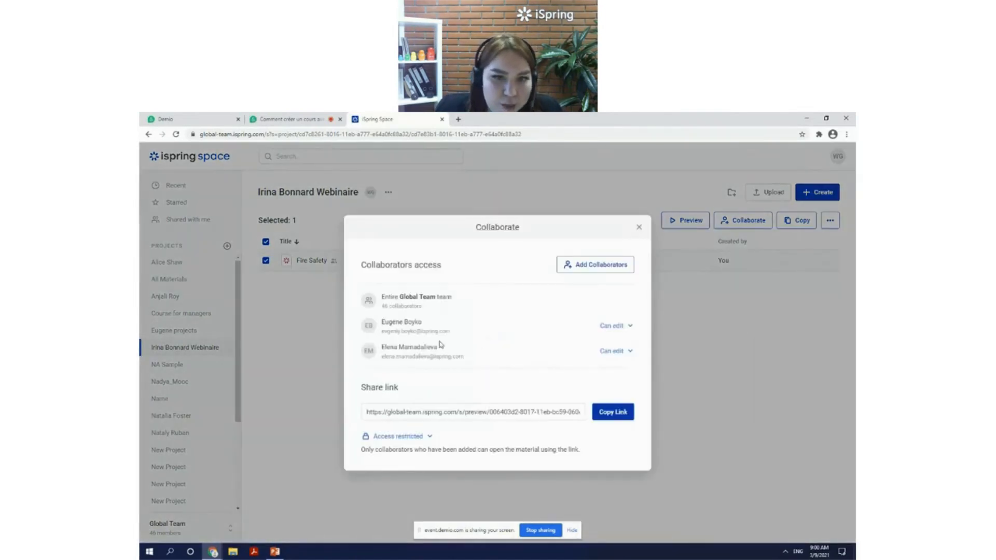
pyautogui.click(578, 266)
pyautogui.scroll(-3, 470, 335)
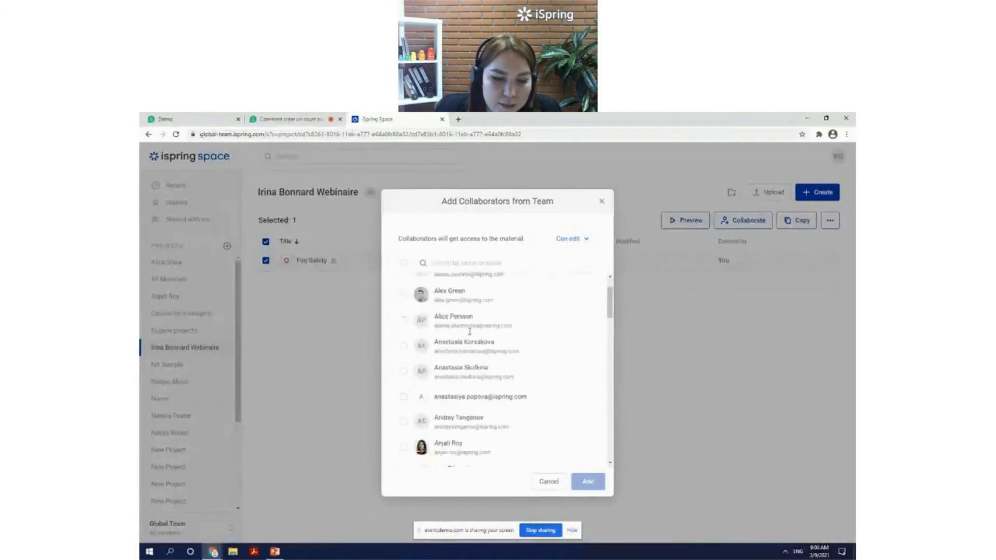
pyautogui.scroll(-4, 469, 336)
pyautogui.scroll(10, 470, 337)
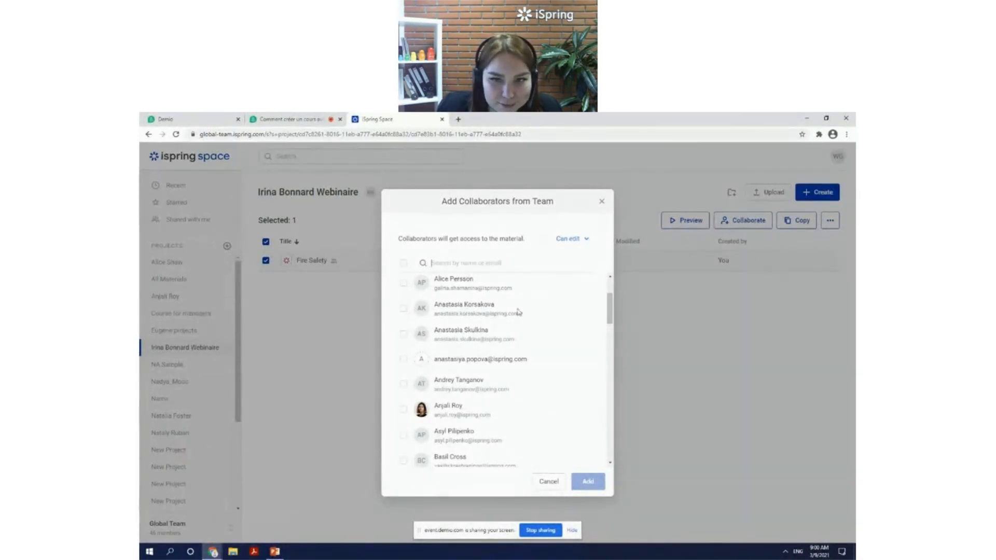
pyautogui.click(601, 202)
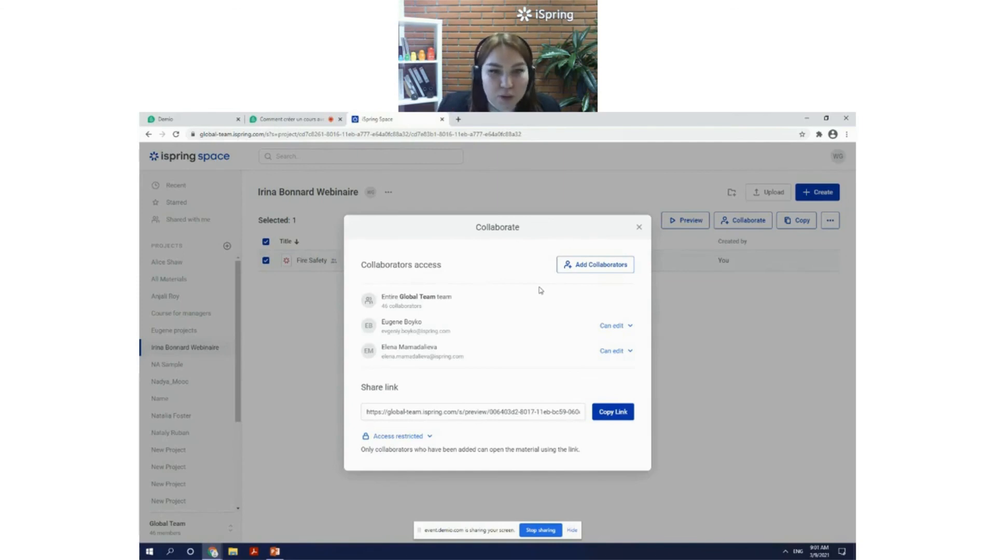
pyautogui.click(584, 266)
pyautogui.click(472, 264)
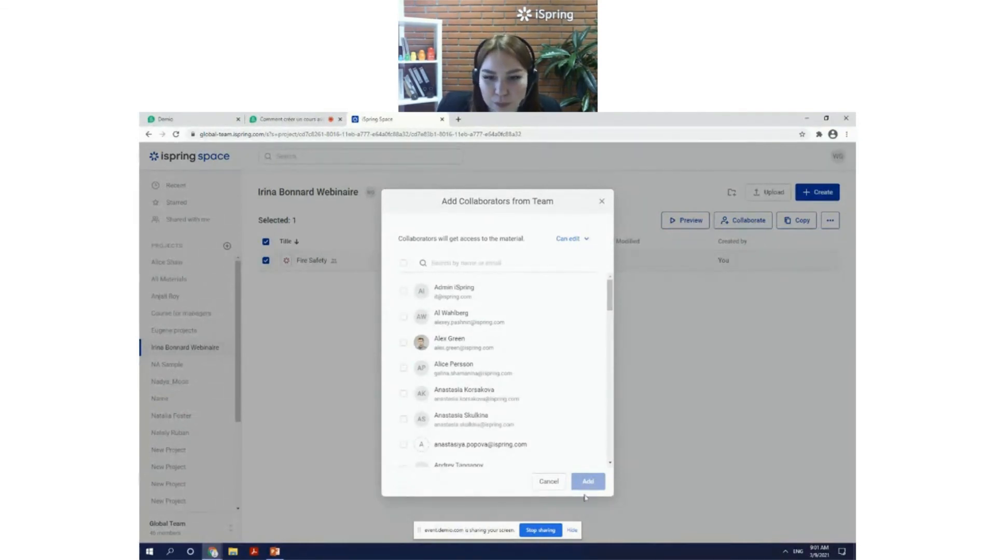
pyautogui.click(602, 203)
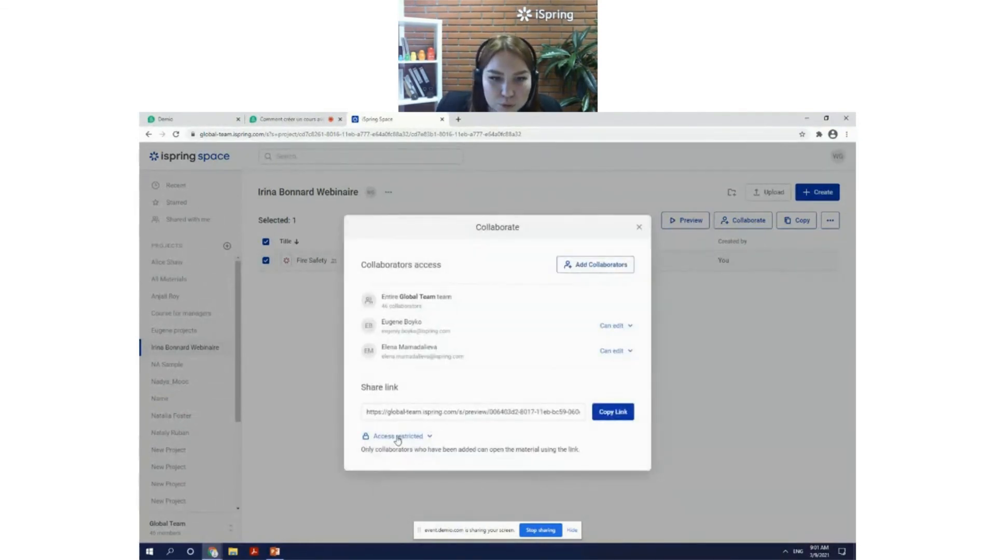
# Make the Fire Safety share link available to everyone, switch it back to restricted access and close the collaboration settings
pyautogui.click(397, 437)
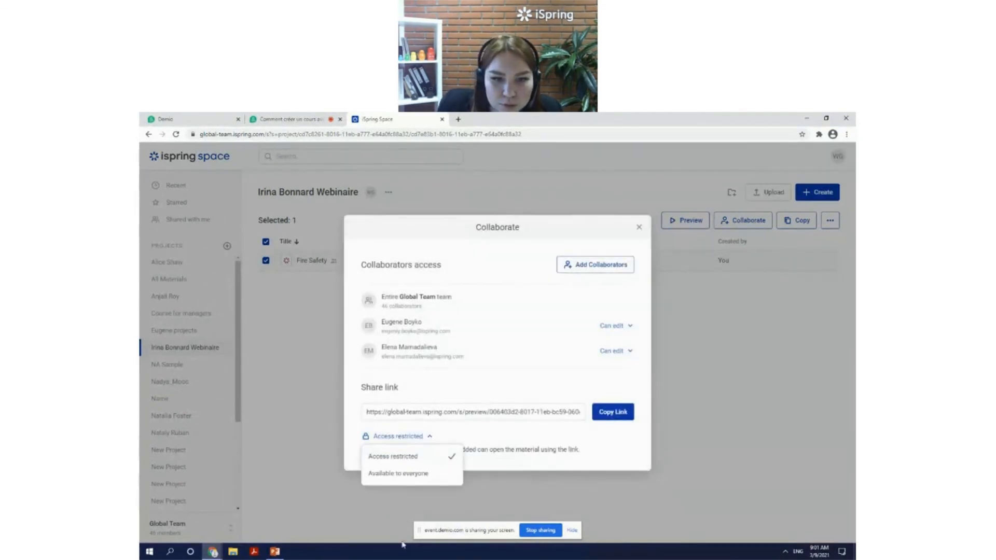
pyautogui.click(400, 474)
pyautogui.click(404, 441)
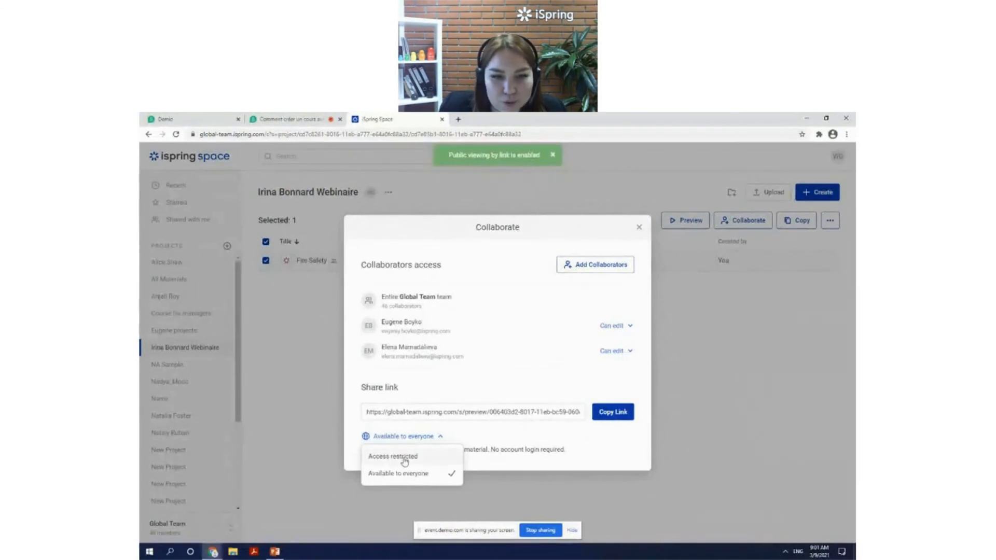
pyautogui.click(404, 459)
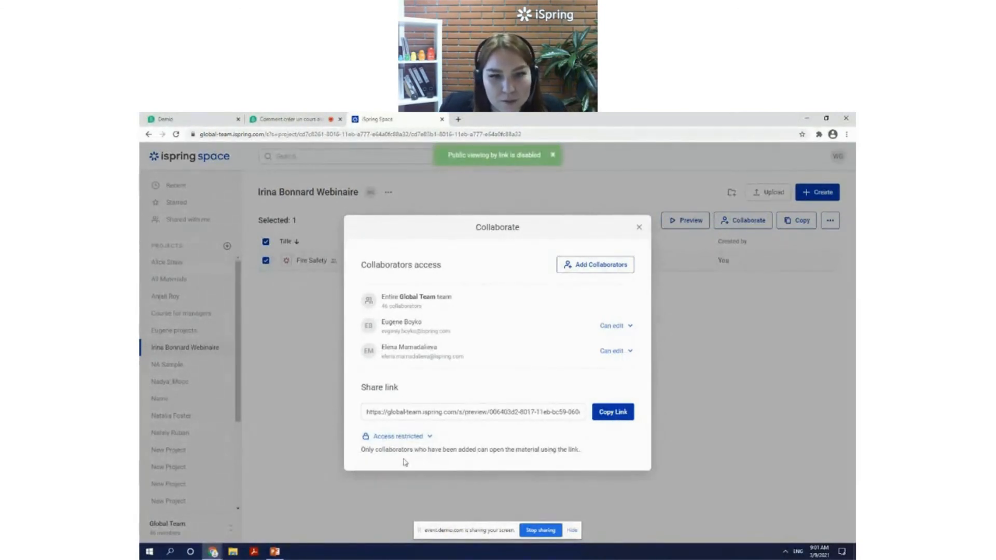
pyautogui.click(640, 228)
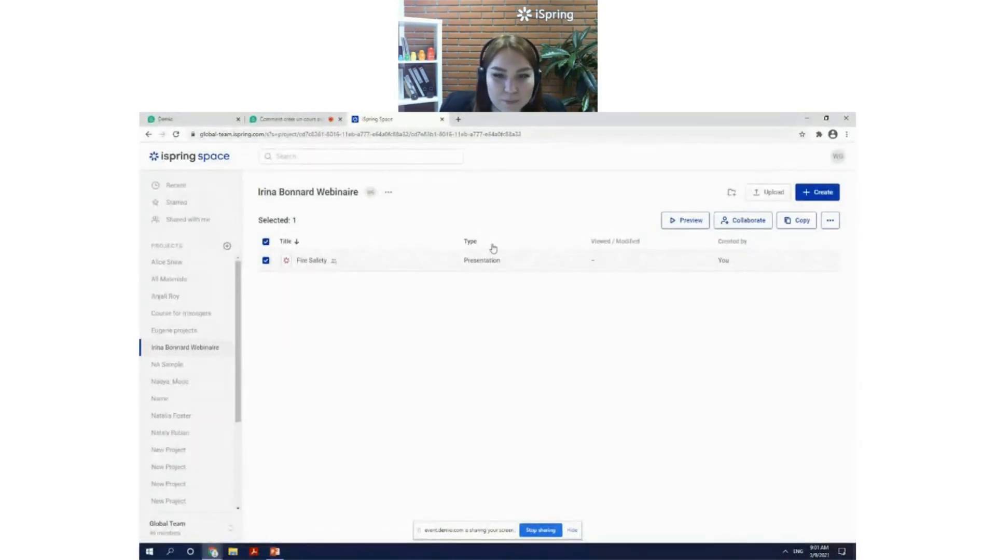